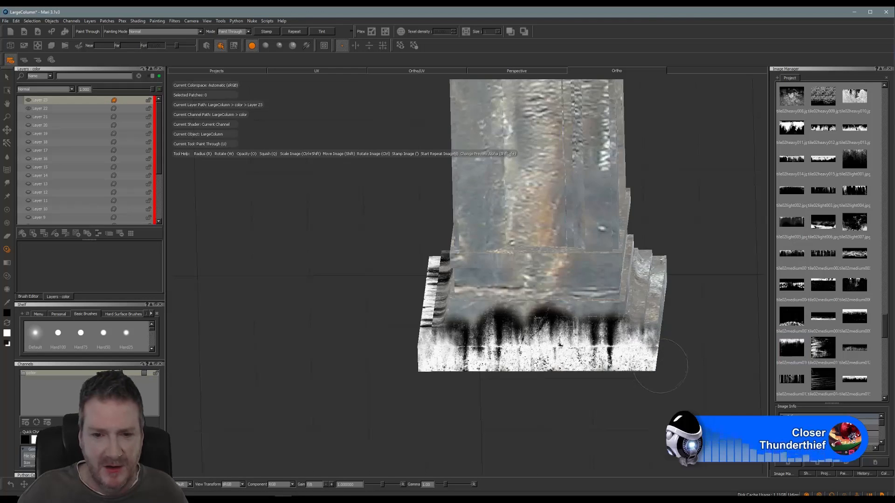
# - Bake the vertical-streak mask painted on the column base's current face and project the same mask across the adjacent face
pyautogui.press('b')
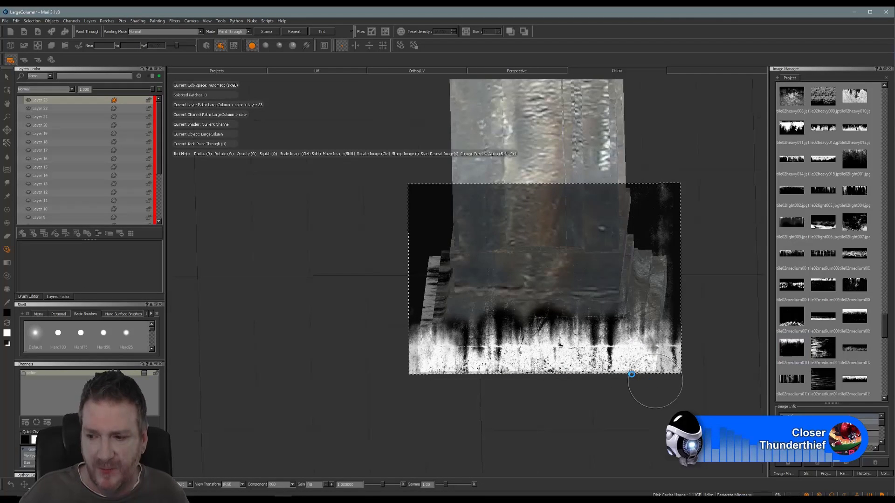
pyautogui.press('Escape')
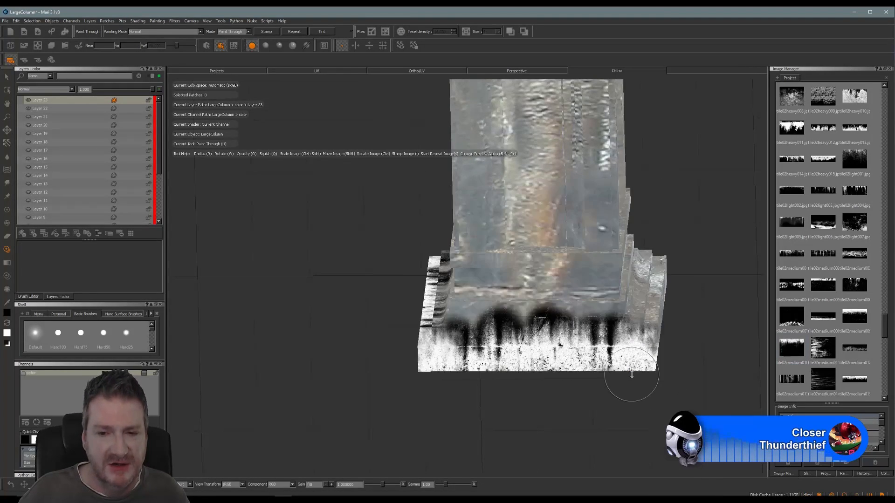
pyautogui.moveTo(588, 359)
pyautogui.keyDown('alt'); pyautogui.mouseDown()
pyautogui.moveTo(515, 331)
pyautogui.moveTo(512, 361)
pyautogui.mouseUp(); pyautogui.keyUp('alt')
pyautogui.keyDown('shift'); pyautogui.moveTo(596, 322); pyautogui.dragTo(657, 323); pyautogui.keyUp('shift')
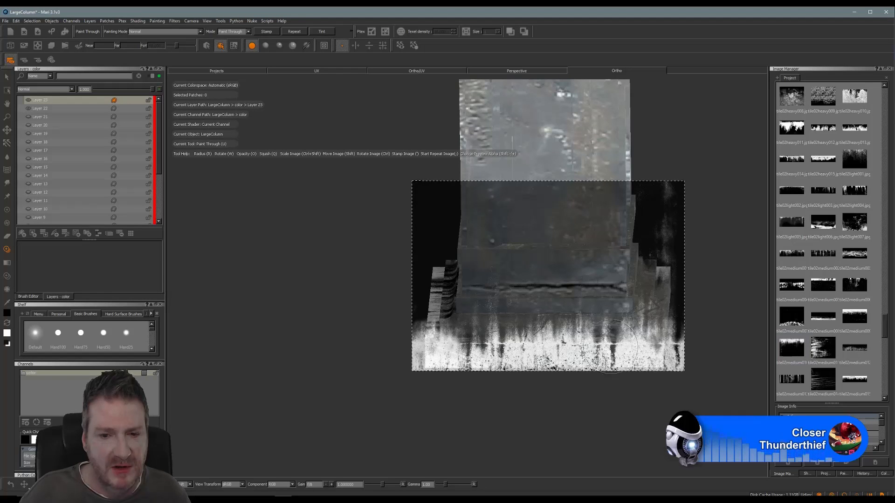
pyautogui.moveTo(459, 380)
pyautogui.mouseDown()
pyautogui.moveTo(445, 345)
pyautogui.moveTo(522, 335)
pyautogui.moveTo(534, 358)
pyautogui.moveTo(567, 317)
pyautogui.mouseUp()
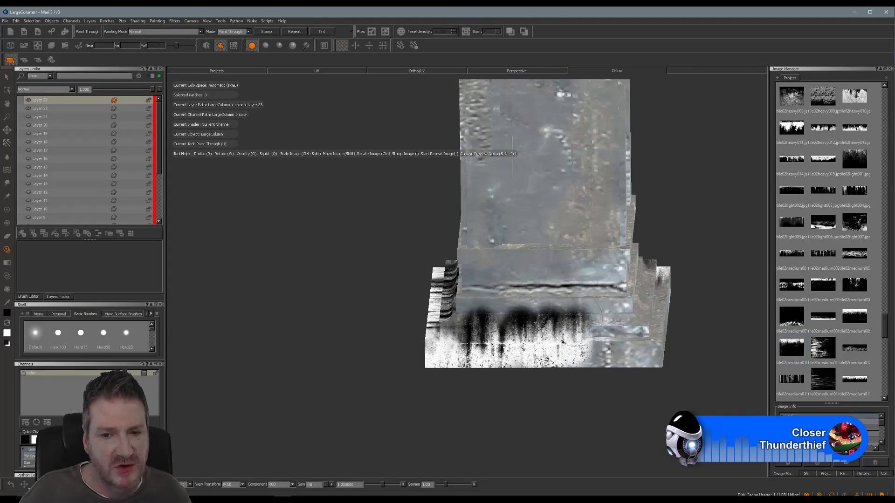
pyautogui.moveTo(623, 347)
pyautogui.mouseDown()
pyautogui.moveTo(657, 347)
pyautogui.moveTo(650, 337)
pyautogui.moveTo(589, 378)
pyautogui.mouseUp()
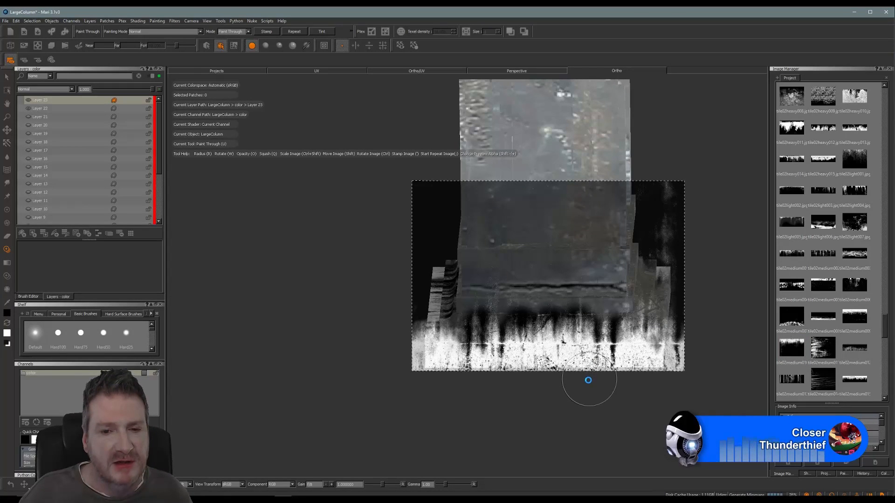
# - Turn to the next face of the column base, align the streak image with its lower edge and paint it across the width
pyautogui.moveTo(625, 378)
pyautogui.keyDown('alt'); pyautogui.mouseDown()
pyautogui.moveTo(535, 361)
pyautogui.moveTo(506, 366)
pyautogui.moveTo(498, 372)
pyautogui.moveTo(531, 380)
pyautogui.moveTo(512, 373)
pyautogui.moveTo(502, 412)
pyautogui.mouseUp(); pyautogui.keyUp('alt')
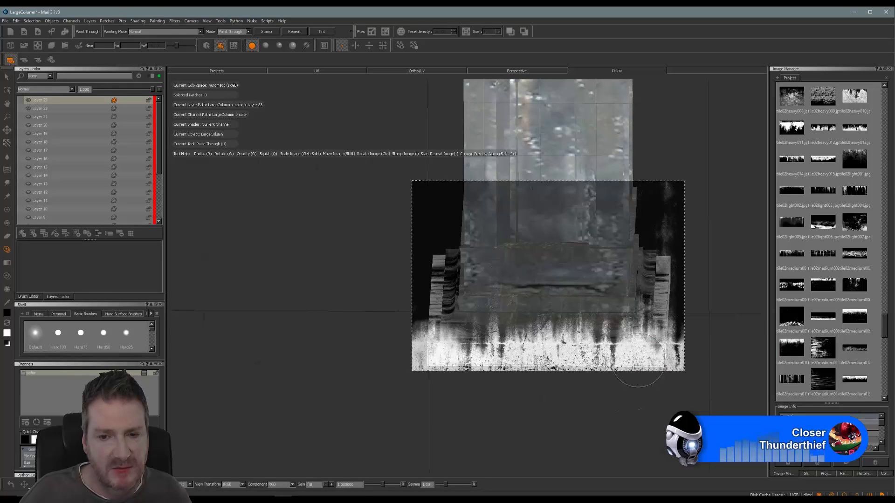
pyautogui.keyDown('ctrl'); pyautogui.moveTo(659, 332); pyautogui.dragTo(658, 335); pyautogui.keyUp('ctrl')
pyautogui.moveTo(489, 361)
pyautogui.mouseDown()
pyautogui.moveTo(441, 347)
pyautogui.moveTo(513, 326)
pyautogui.moveTo(659, 336)
pyautogui.mouseUp()
pyautogui.moveTo(666, 366); pyautogui.dragTo(663, 367)
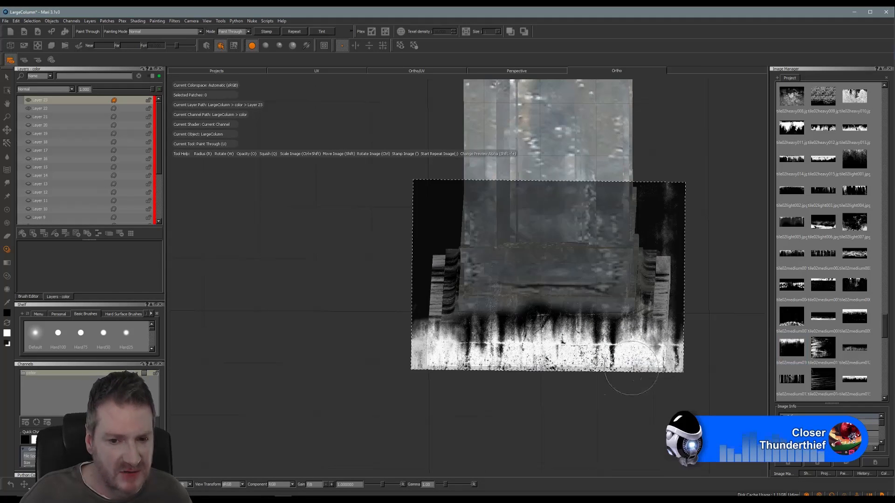
pyautogui.moveTo(561, 369); pyautogui.dragTo(555, 368)
pyautogui.moveTo(665, 371); pyautogui.dragTo(662, 366)
# - Paint the streak image around the base corner and onto the remaining face, and move the image clear of the column
pyautogui.moveTo(586, 366)
pyautogui.keyDown('alt'); pyautogui.mouseDown()
pyautogui.moveTo(496, 344)
pyautogui.moveTo(489, 351)
pyautogui.moveTo(544, 354)
pyautogui.mouseUp(); pyautogui.keyUp('alt')
pyautogui.keyDown('alt'); pyautogui.moveTo(483, 387); pyautogui.dragTo(469, 393); pyautogui.keyUp('alt')
pyautogui.keyDown('shift'); pyautogui.moveTo(630, 339); pyautogui.dragTo(471, 353); pyautogui.keyUp('shift')
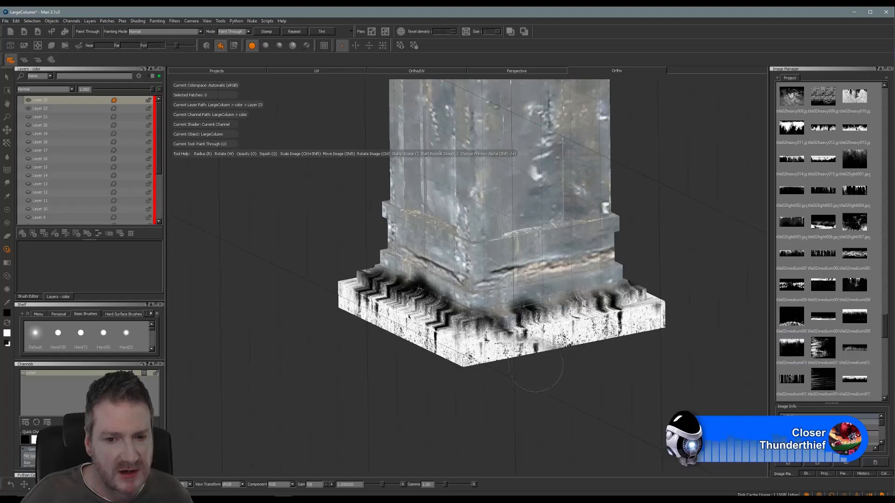
pyautogui.moveTo(535, 367); pyautogui.dragTo(583, 374)
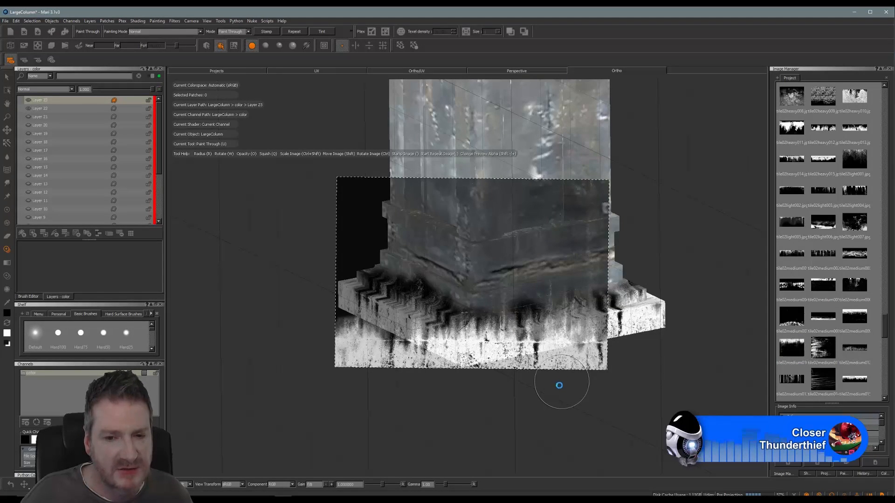
pyautogui.moveTo(524, 372)
pyautogui.keyDown('alt'); pyautogui.mouseDown()
pyautogui.moveTo(449, 369)
pyautogui.moveTo(534, 400)
pyautogui.mouseUp(); pyautogui.keyUp('alt')
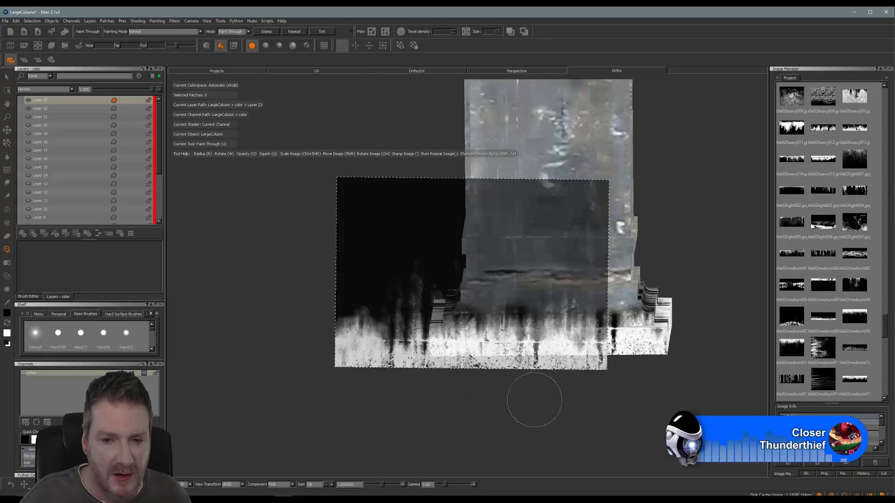
pyautogui.keyDown('ctrl'); pyautogui.moveTo(546, 355); pyautogui.dragTo(558, 341); pyautogui.keyUp('ctrl')
pyautogui.press("'")
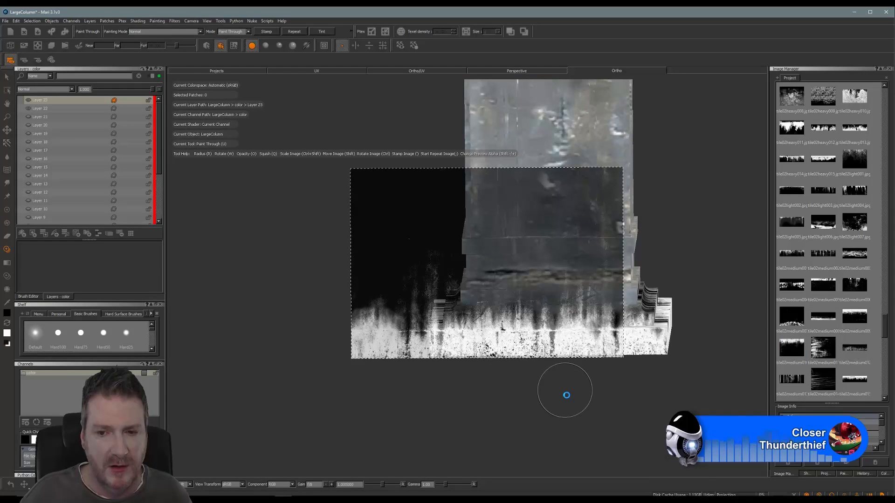
pyautogui.moveTo(540, 385)
pyautogui.keyDown('alt'); pyautogui.mouseDown()
pyautogui.moveTo(391, 364)
pyautogui.moveTo(335, 368)
pyautogui.moveTo(482, 359)
pyautogui.moveTo(339, 369)
pyautogui.moveTo(466, 367)
pyautogui.mouseUp(); pyautogui.keyUp('alt')
pyautogui.keyDown('shift'); pyautogui.moveTo(443, 257); pyautogui.dragTo(471, 456); pyautogui.keyUp('shift')
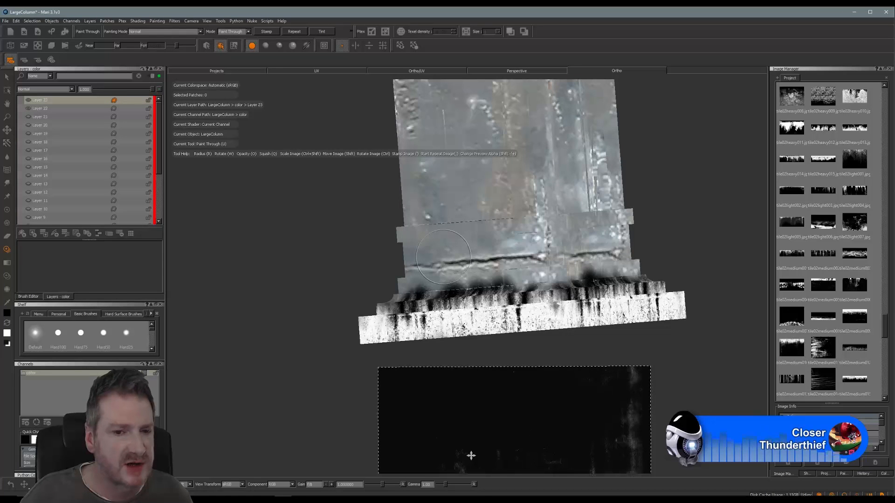
# - Try the Screen blend mode on Layer 23 with its opacity lowered to about 0.63
pyautogui.click(72, 89)
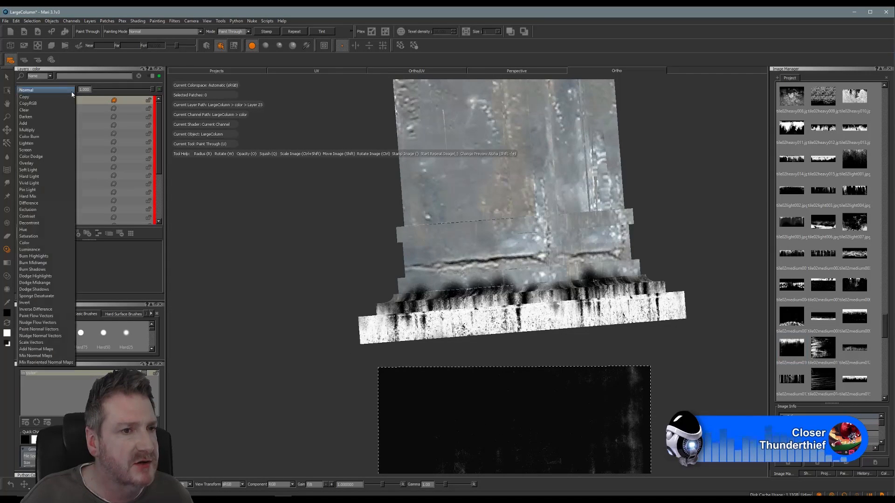
pyautogui.click(36, 150)
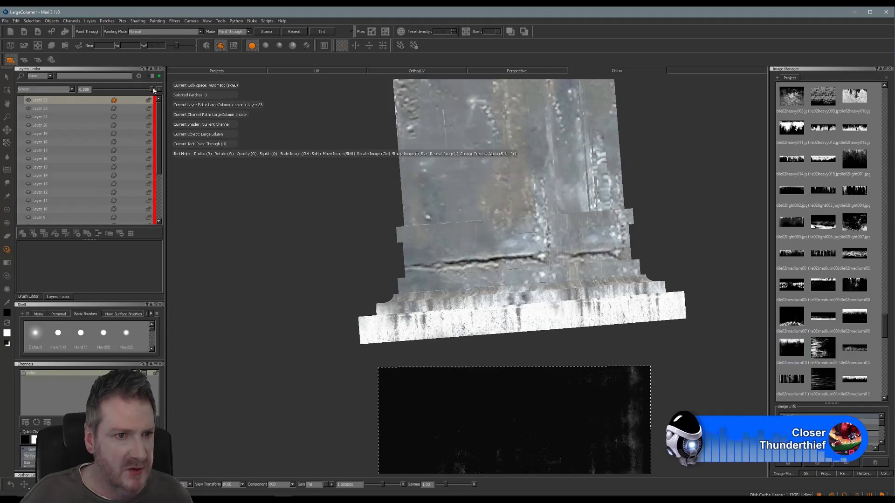
pyautogui.moveTo(153, 90)
pyautogui.mouseDown()
pyautogui.moveTo(119, 89)
pyautogui.moveTo(132, 90)
pyautogui.mouseUp()
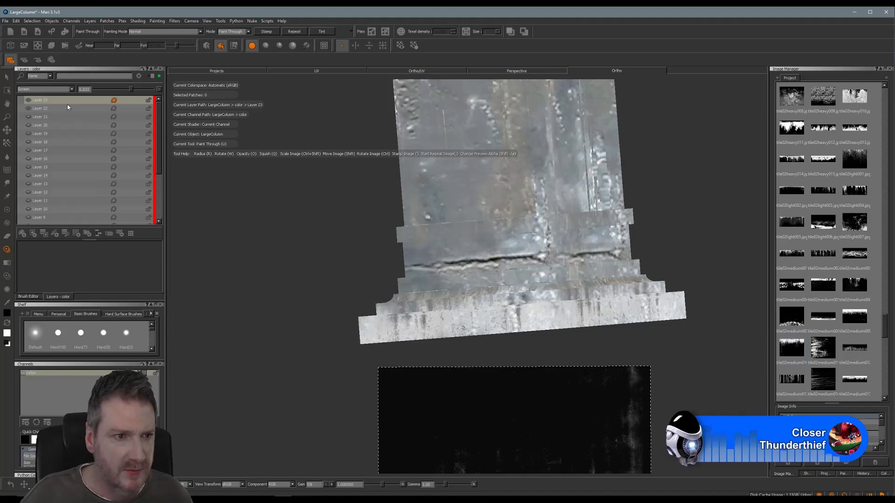
# - Set Layer 23's blend mode to Add and its opacity to about 0.48
pyautogui.click(69, 92)
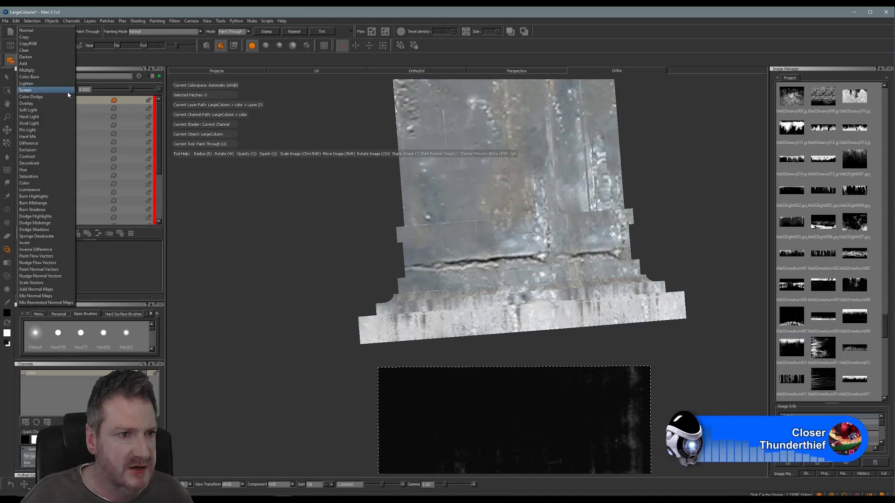
pyautogui.click(35, 63)
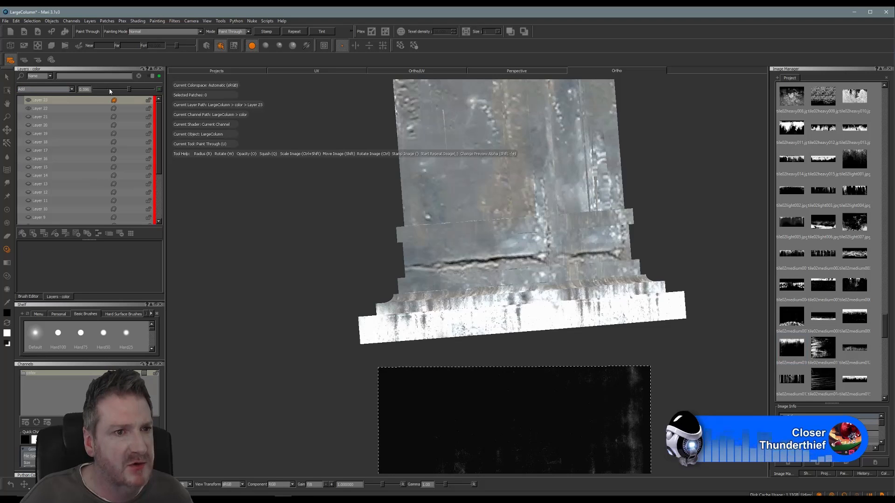
pyautogui.moveTo(128, 90)
pyautogui.mouseDown()
pyautogui.moveTo(112, 90)
pyautogui.moveTo(120, 90)
pyautogui.mouseUp()
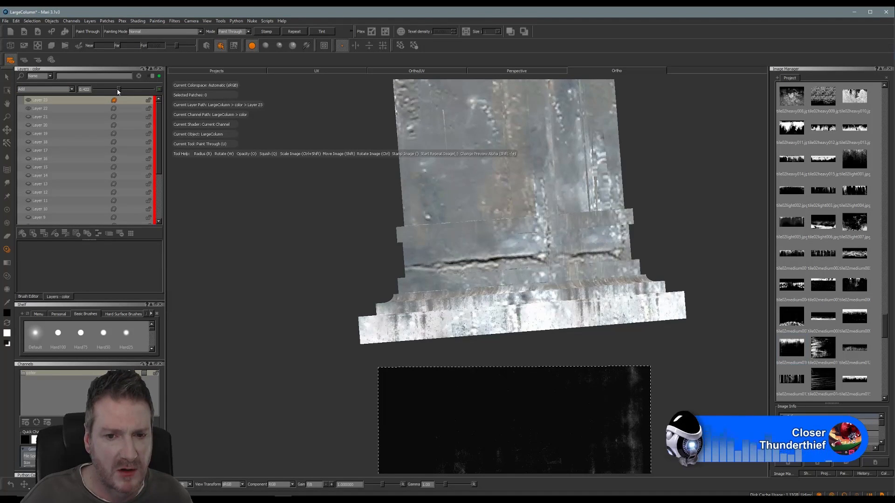
# - Add a new Layer 24 and load the tile02heavy014 image for painting through, rotated upside down below the column
pyautogui.click(22, 233)
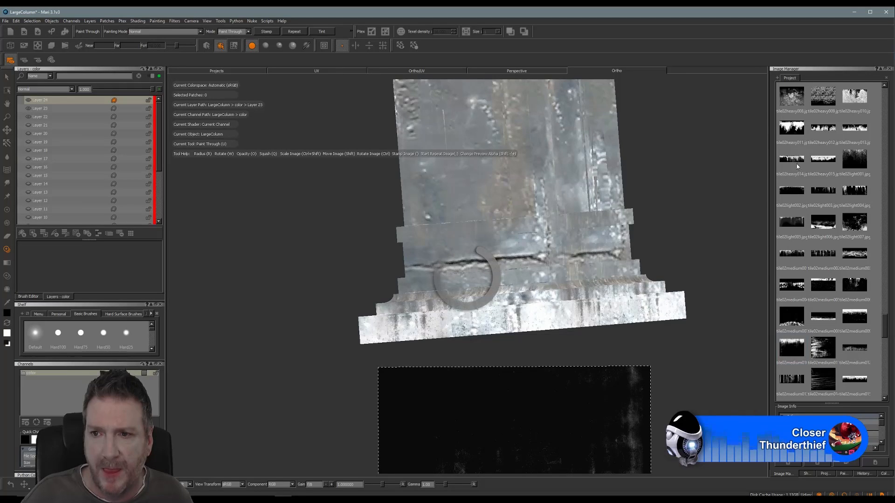
pyautogui.moveTo(568, 242); pyautogui.dragTo(577, 268)
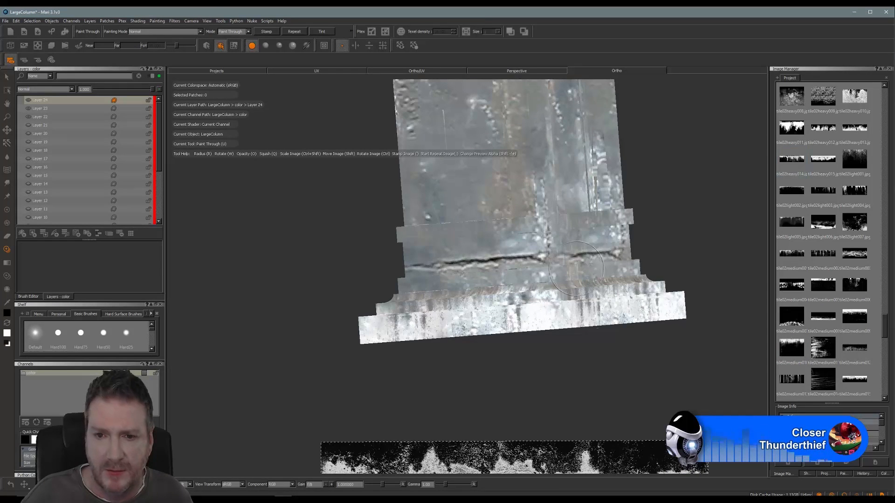
pyautogui.keyDown('shift'); pyautogui.moveTo(555, 463); pyautogui.dragTo(551, 414); pyautogui.keyUp('shift')
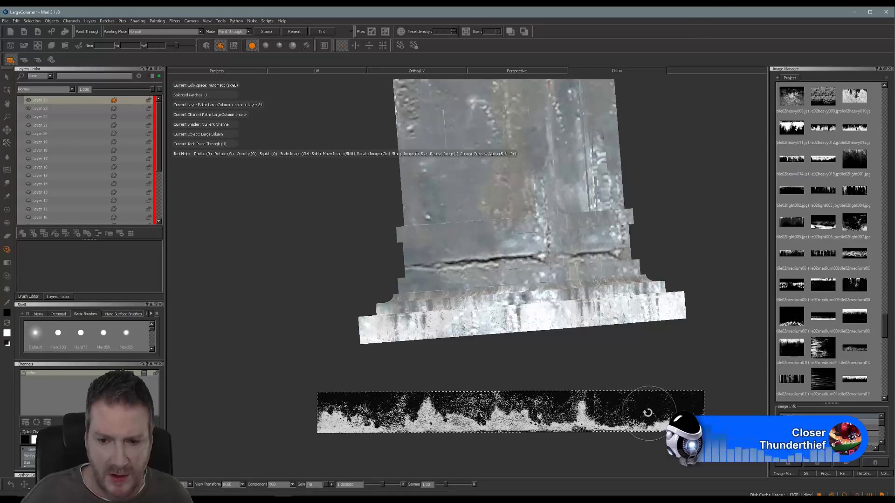
pyautogui.moveTo(646, 412)
pyautogui.keyDown('ctrl'); pyautogui.mouseDown()
pyautogui.moveTo(455, 373)
pyautogui.moveTo(410, 415)
pyautogui.moveTo(422, 417)
pyautogui.mouseUp(); pyautogui.keyUp('ctrl')
# - Scale the splatter image to fit the bottom slab of the column base, paint it across the first face and bake it
pyautogui.moveTo(525, 326)
pyautogui.keyDown('alt'); pyautogui.mouseDown()
pyautogui.moveTo(525, 343)
pyautogui.moveTo(548, 359)
pyautogui.moveTo(475, 355)
pyautogui.moveTo(494, 359)
pyautogui.moveTo(477, 365)
pyautogui.moveTo(452, 354)
pyautogui.moveTo(485, 362)
pyautogui.moveTo(457, 362)
pyautogui.mouseUp(); pyautogui.keyUp('alt')
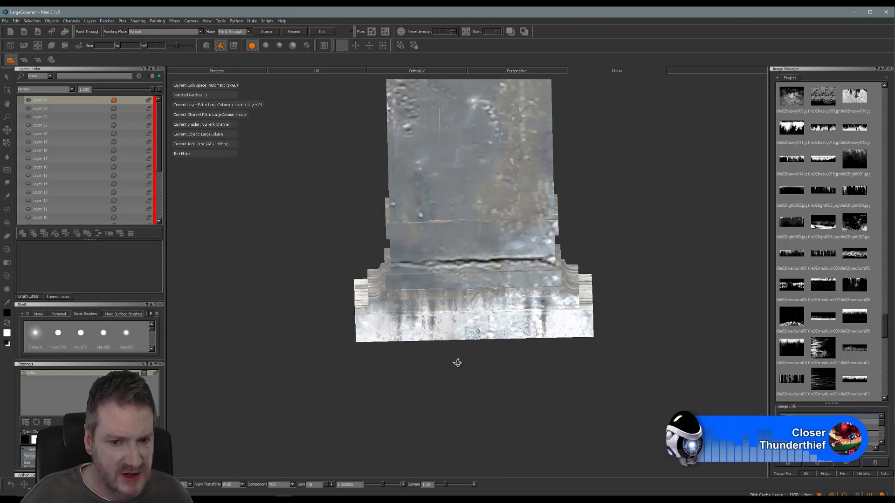
pyautogui.press('u')
pyautogui.keyDown('ctrl'); pyautogui.keyDown('shift'); pyautogui.moveTo(576, 334); pyautogui.dragTo(507, 352); pyautogui.keyUp('shift'); pyautogui.keyUp('ctrl')
pyautogui.keyDown('shift'); pyautogui.moveTo(507, 352); pyautogui.dragTo(494, 341); pyautogui.keyUp('shift')
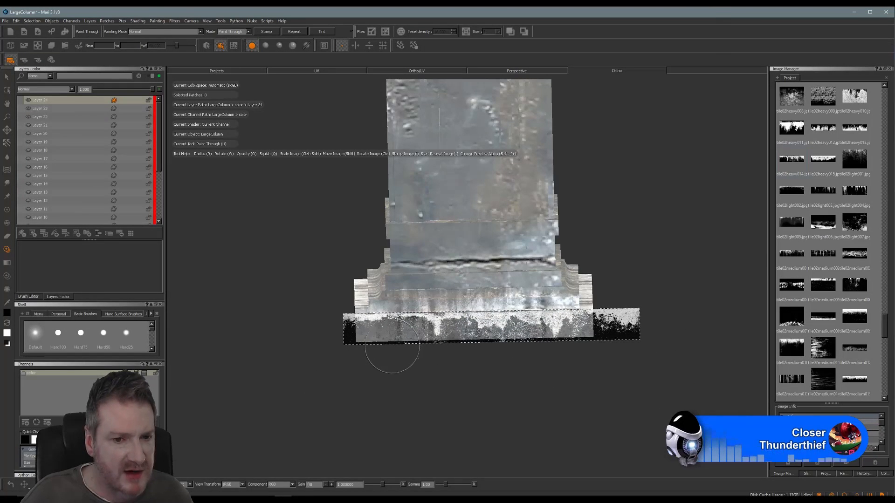
pyautogui.moveTo(391, 347); pyautogui.dragTo(367, 345)
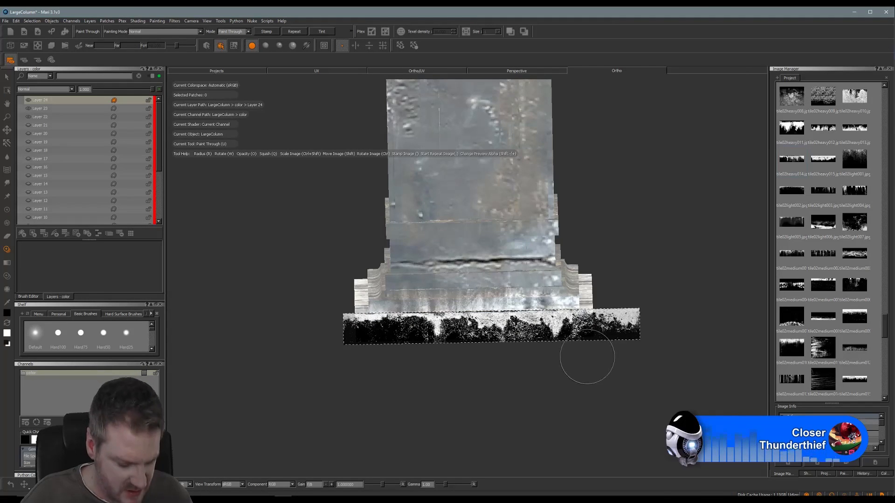
pyautogui.press('b')
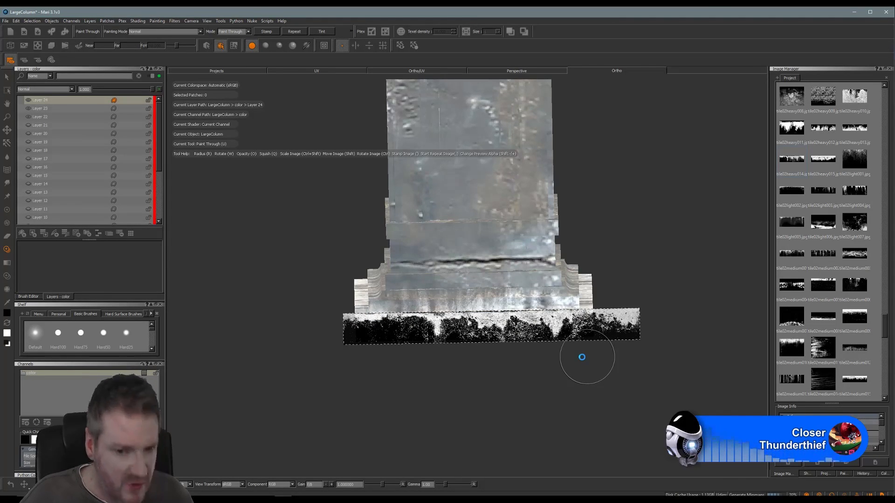
# - Align the splatter image with the bottom slab on the second face of the column and paint it across
pyautogui.moveTo(495, 359)
pyautogui.keyDown('alt'); pyautogui.mouseDown()
pyautogui.moveTo(399, 356)
pyautogui.moveTo(409, 388)
pyautogui.moveTo(414, 380)
pyautogui.mouseUp(); pyautogui.keyUp('alt')
pyautogui.keyDown('alt'); pyautogui.moveTo(505, 366); pyautogui.dragTo(417, 374, button='middle'); pyautogui.keyUp('alt')
pyautogui.keyDown('alt'); pyautogui.moveTo(420, 376); pyautogui.dragTo(413, 383); pyautogui.keyUp('alt')
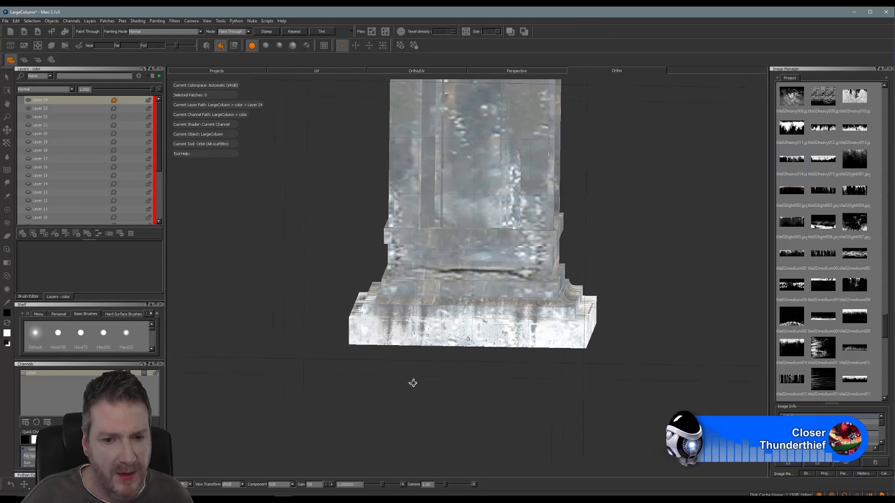
pyautogui.moveTo(618, 331)
pyautogui.keyDown('ctrl'); pyautogui.mouseDown()
pyautogui.moveTo(609, 340)
pyautogui.moveTo(625, 338)
pyautogui.mouseUp(); pyautogui.keyUp('ctrl')
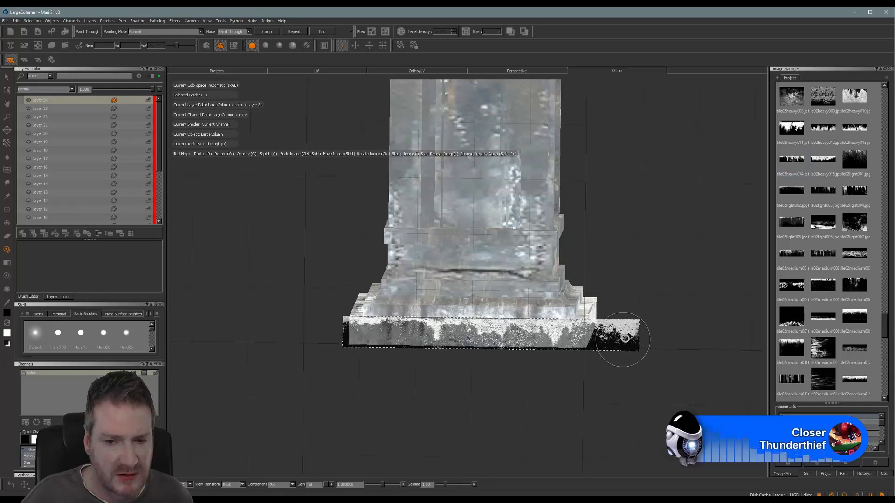
pyautogui.moveTo(404, 337)
pyautogui.mouseDown()
pyautogui.moveTo(373, 332)
pyautogui.moveTo(556, 352)
pyautogui.mouseUp()
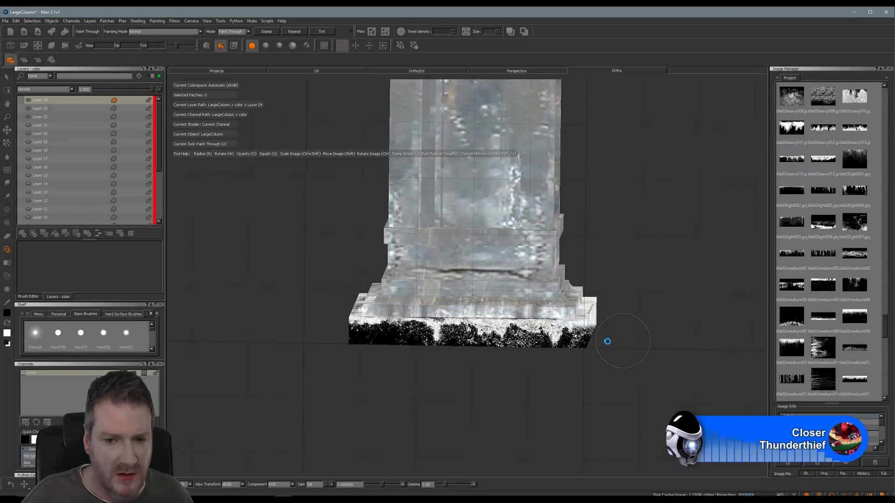
# - Tilt and align the splatter image with the bottom slab on the third face, paint it across and bake it
pyautogui.moveTo(531, 369); pyautogui.dragTo(467, 363, button='middle')
pyautogui.keyDown('alt'); pyautogui.moveTo(467, 363); pyautogui.dragTo(479, 380); pyautogui.keyUp('alt')
pyautogui.keyDown('ctrl'); pyautogui.moveTo(613, 363); pyautogui.dragTo(625, 336); pyautogui.keyUp('ctrl')
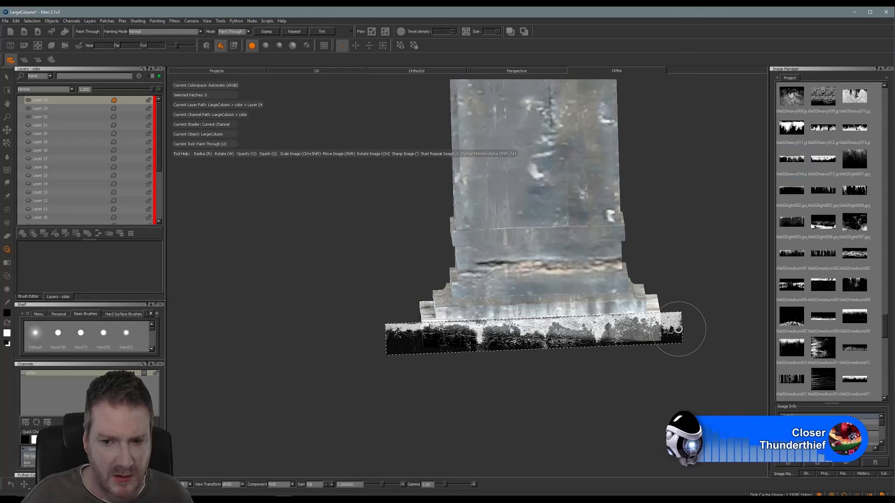
pyautogui.moveTo(460, 356)
pyautogui.mouseDown()
pyautogui.moveTo(451, 350)
pyautogui.moveTo(526, 335)
pyautogui.mouseUp()
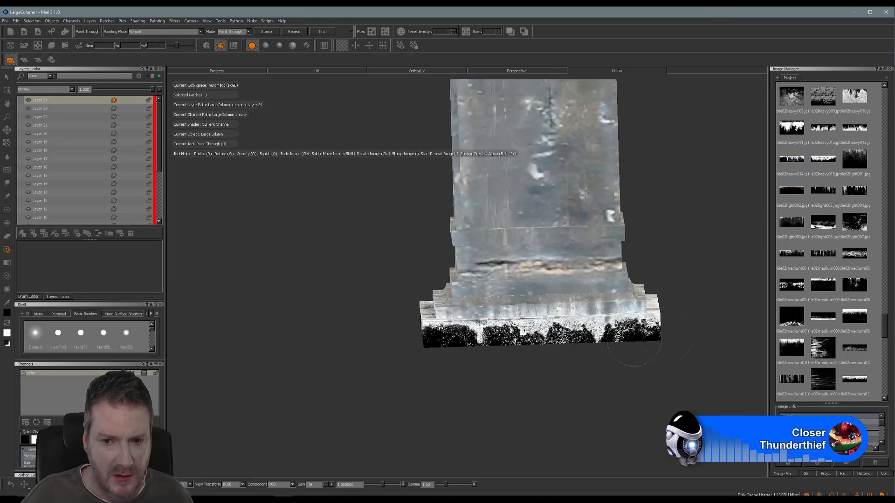
pyautogui.moveTo(666, 336); pyautogui.dragTo(680, 336)
pyautogui.press('b')
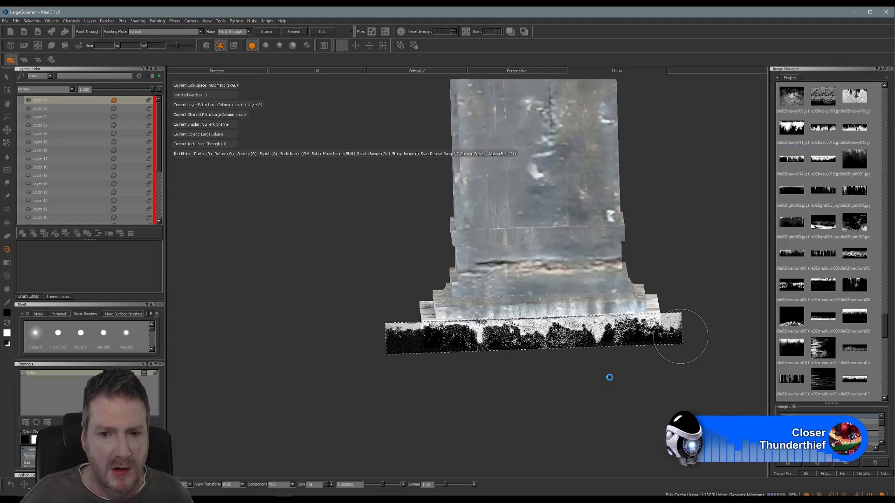
# - Reposition and rotate the splatter image over the bottom slab's fourth face, paint it across and bake it
pyautogui.moveTo(595, 369)
pyautogui.keyDown('alt'); pyautogui.mouseDown()
pyautogui.moveTo(456, 365)
pyautogui.moveTo(537, 361)
pyautogui.moveTo(491, 362)
pyautogui.moveTo(531, 375)
pyautogui.moveTo(485, 394)
pyautogui.moveTo(489, 383)
pyautogui.mouseUp(); pyautogui.keyUp('alt')
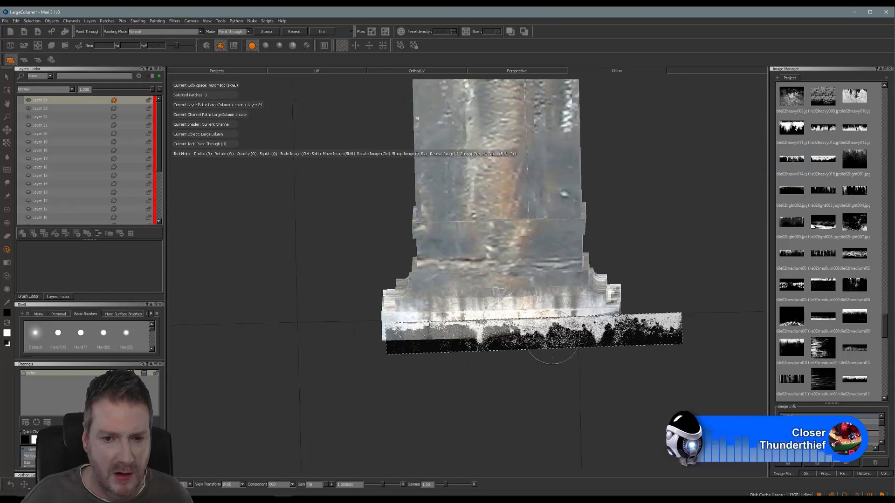
pyautogui.keyDown('shift'); pyautogui.moveTo(578, 341); pyautogui.dragTo(557, 335); pyautogui.keyUp('shift')
pyautogui.keyDown('ctrl'); pyautogui.moveTo(641, 322); pyautogui.dragTo(382, 343); pyautogui.keyUp('ctrl')
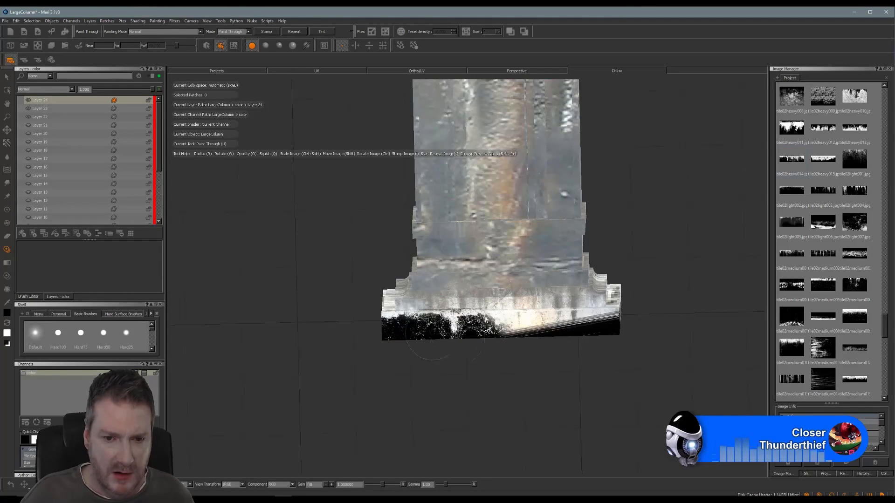
pyautogui.moveTo(596, 333); pyautogui.dragTo(666, 336)
pyautogui.press('b')
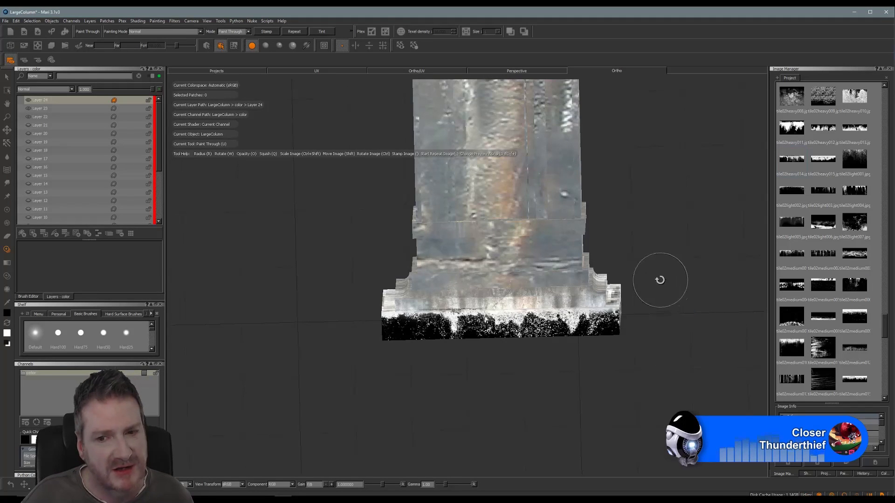
pyautogui.moveTo(659, 278)
pyautogui.keyDown('alt'); pyautogui.mouseDown()
pyautogui.moveTo(539, 272)
pyautogui.moveTo(537, 285)
pyautogui.mouseUp(); pyautogui.keyUp('alt')
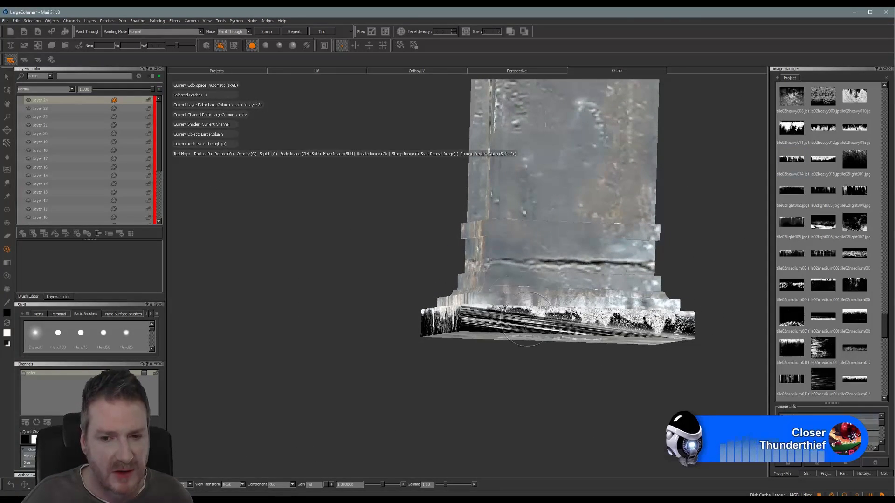
# - Realign the splatter image over the slab's distorted face, reduce the brush radius and repaint that face
pyautogui.moveTo(485, 361)
pyautogui.keyDown('alt'); pyautogui.mouseDown()
pyautogui.moveTo(479, 372)
pyautogui.moveTo(455, 360)
pyautogui.moveTo(531, 362)
pyautogui.moveTo(473, 384)
pyautogui.moveTo(444, 383)
pyautogui.moveTo(452, 385)
pyautogui.mouseUp(); pyautogui.keyUp('alt')
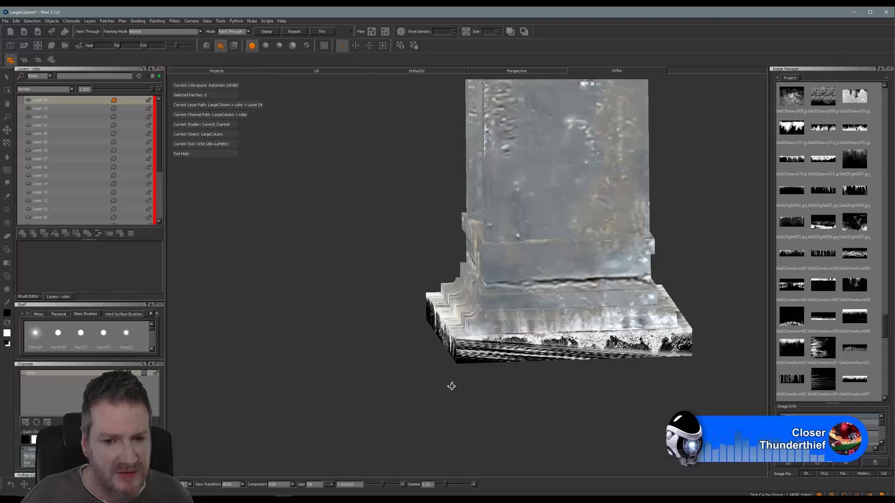
pyautogui.keyDown('shift'); pyautogui.moveTo(547, 332); pyautogui.dragTo(596, 357); pyautogui.keyUp('shift')
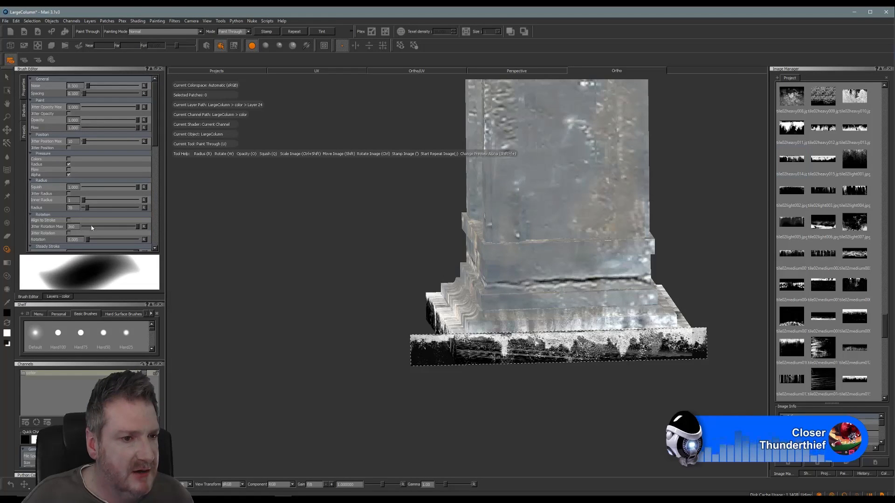
pyautogui.moveTo(87, 209); pyautogui.dragTo(84, 209)
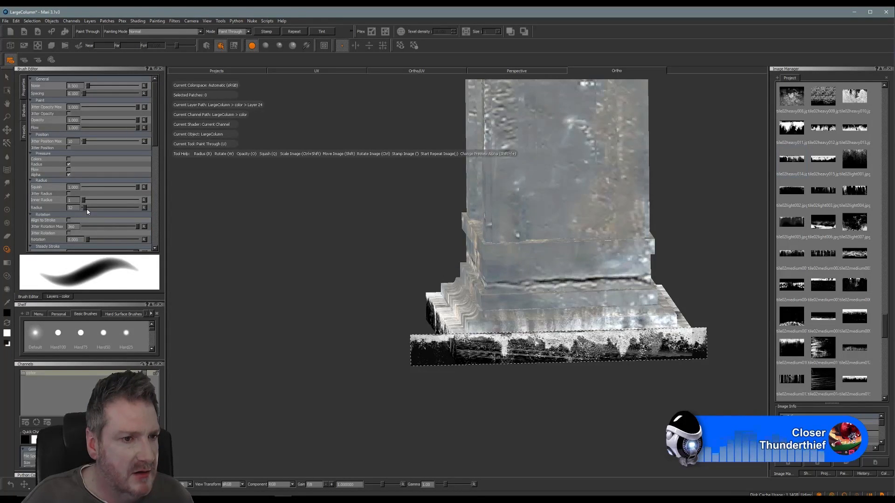
pyautogui.click(58, 297)
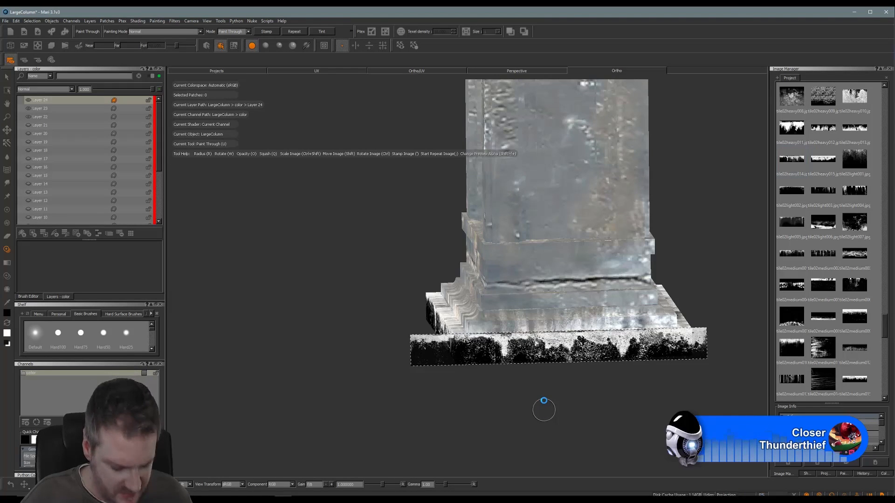
# - Turn to the adjacent slab face, align and slightly rotate the splatter image over it, and paint it across
pyautogui.moveTo(600, 391)
pyautogui.keyDown('alt'); pyautogui.mouseDown()
pyautogui.moveTo(495, 389)
pyautogui.moveTo(473, 371)
pyautogui.moveTo(375, 407)
pyautogui.mouseUp(); pyautogui.keyUp('alt')
pyautogui.keyDown('shift'); pyautogui.moveTo(565, 342); pyautogui.dragTo(540, 319); pyautogui.keyUp('shift')
pyautogui.keyDown('ctrl'); pyautogui.moveTo(631, 313); pyautogui.dragTo(631, 315); pyautogui.keyUp('ctrl')
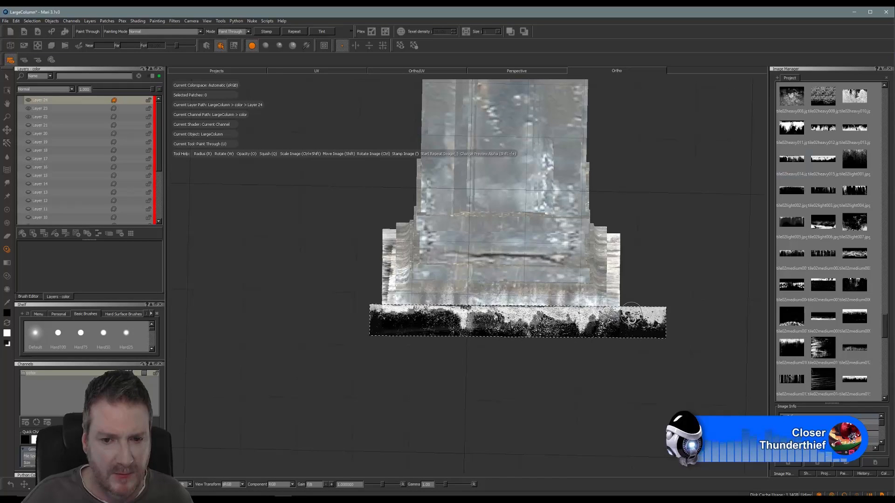
pyautogui.moveTo(494, 339)
pyautogui.mouseDown()
pyautogui.moveTo(487, 335)
pyautogui.moveTo(501, 326)
pyautogui.moveTo(550, 333)
pyautogui.moveTo(382, 331)
pyautogui.moveTo(670, 329)
pyautogui.mouseUp()
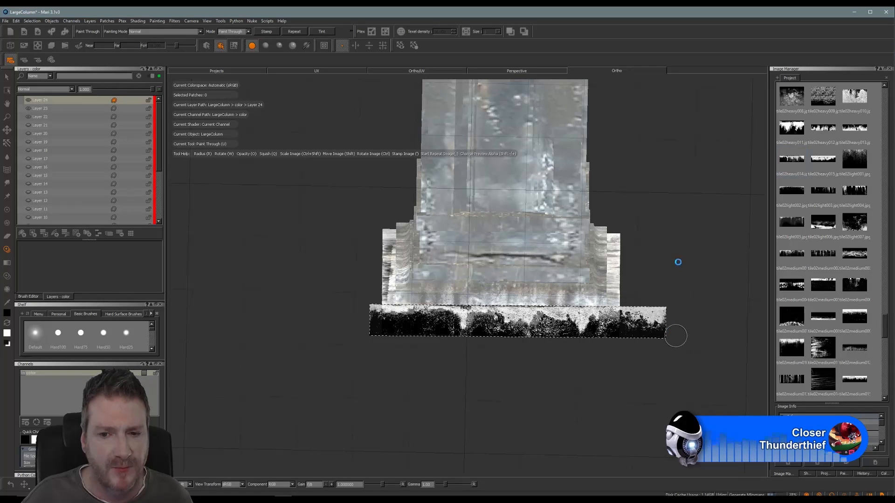
# - Move the splatter image off the column and set the splatter layer's blend mode to Darken with opacity about 0.53
pyautogui.moveTo(671, 269)
pyautogui.keyDown('alt'); pyautogui.mouseDown()
pyautogui.moveTo(564, 266)
pyautogui.moveTo(475, 287)
pyautogui.moveTo(553, 349)
pyautogui.mouseUp(); pyautogui.keyUp('alt')
pyautogui.keyDown('shift'); pyautogui.moveTo(450, 326); pyautogui.dragTo(480, 409); pyautogui.keyUp('shift')
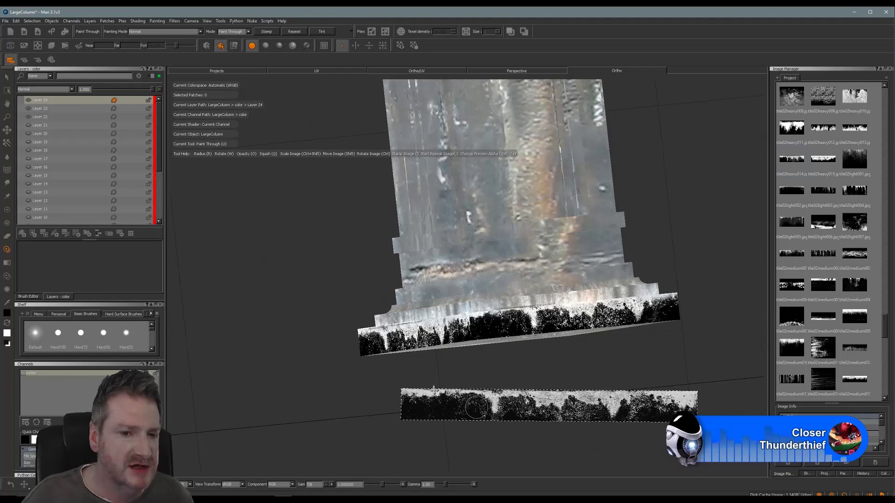
pyautogui.click(72, 89)
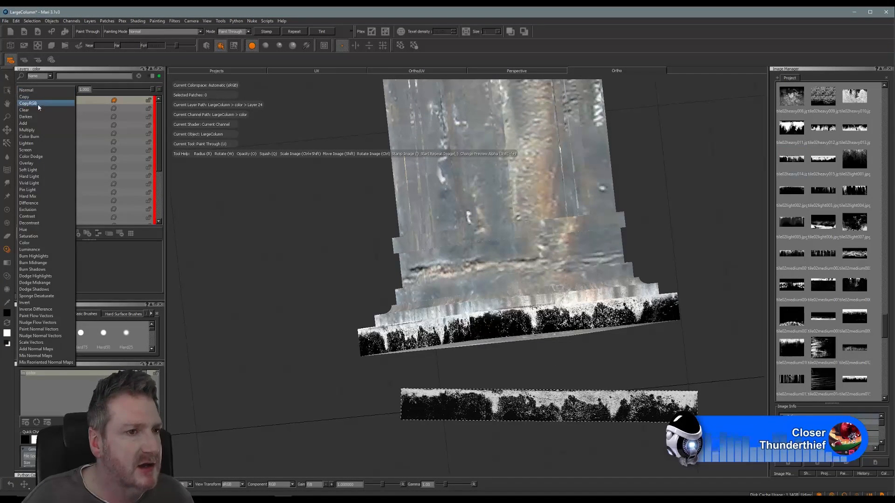
pyautogui.click(29, 115)
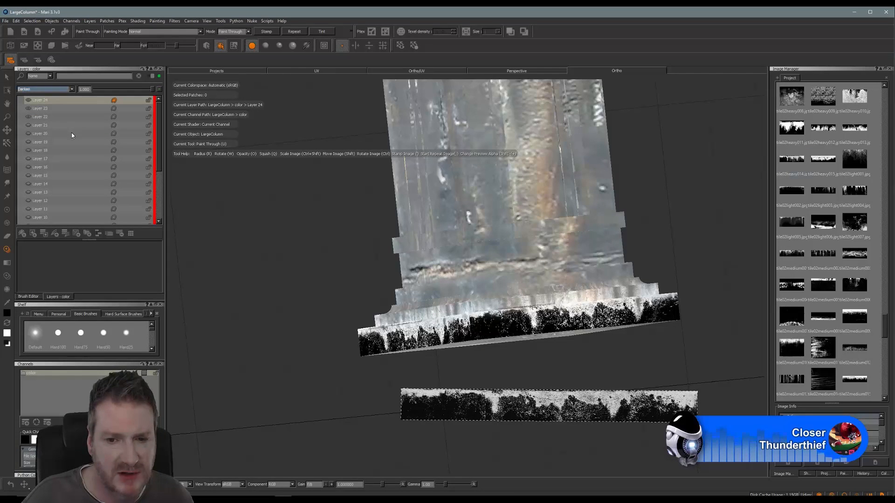
pyautogui.click(72, 90)
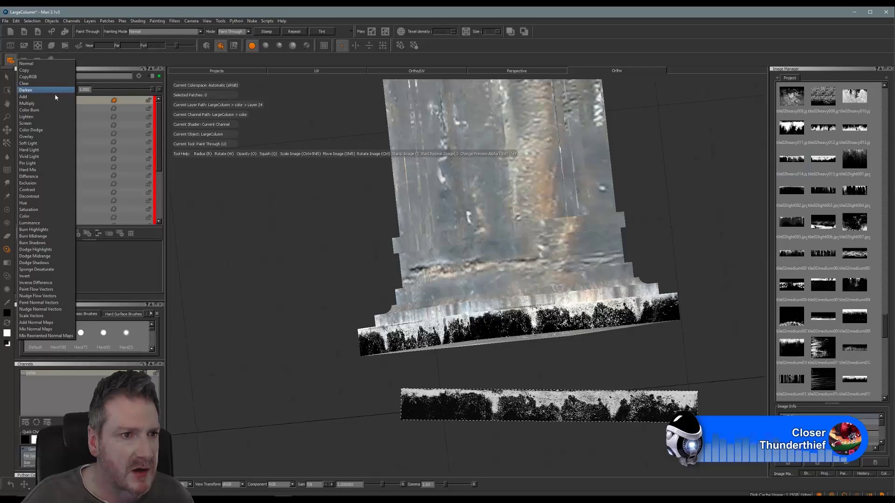
pyautogui.click(43, 105)
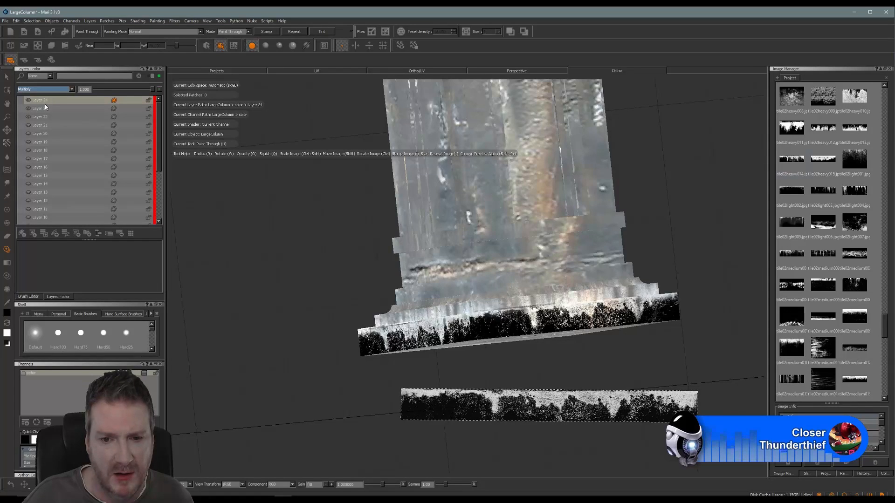
pyautogui.click(70, 89)
pyautogui.click(32, 78)
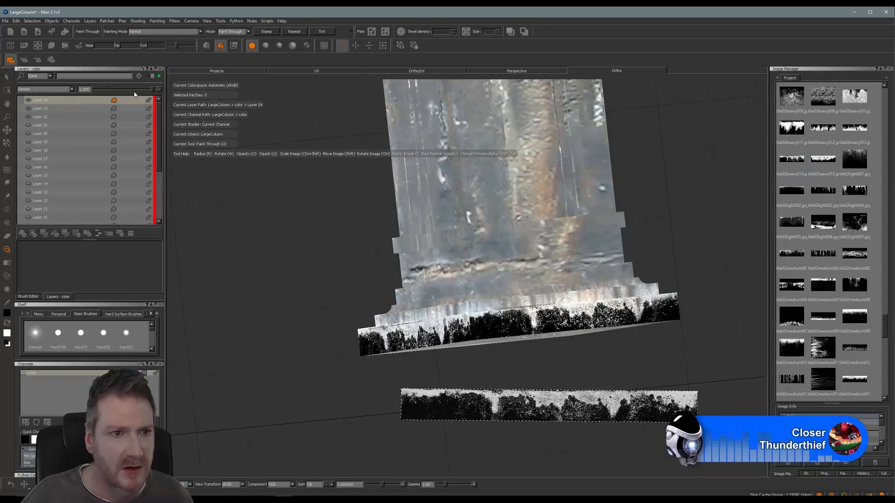
pyautogui.moveTo(153, 89); pyautogui.dragTo(126, 91)
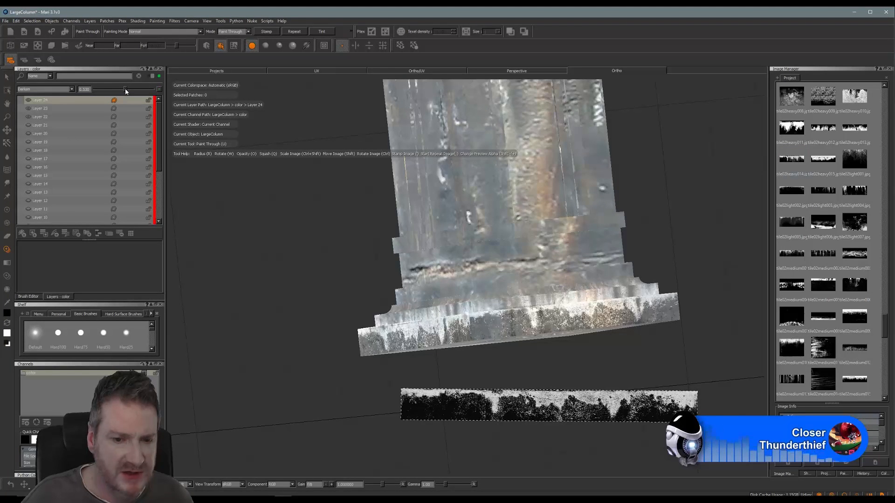
# - Examine the blended splatter on the column base from several angles, both from a distance and close up
pyautogui.moveTo(351, 228)
pyautogui.keyDown('alt'); pyautogui.mouseDown()
pyautogui.moveTo(364, 255)
pyautogui.moveTo(353, 266)
pyautogui.mouseUp(); pyautogui.keyUp('alt')
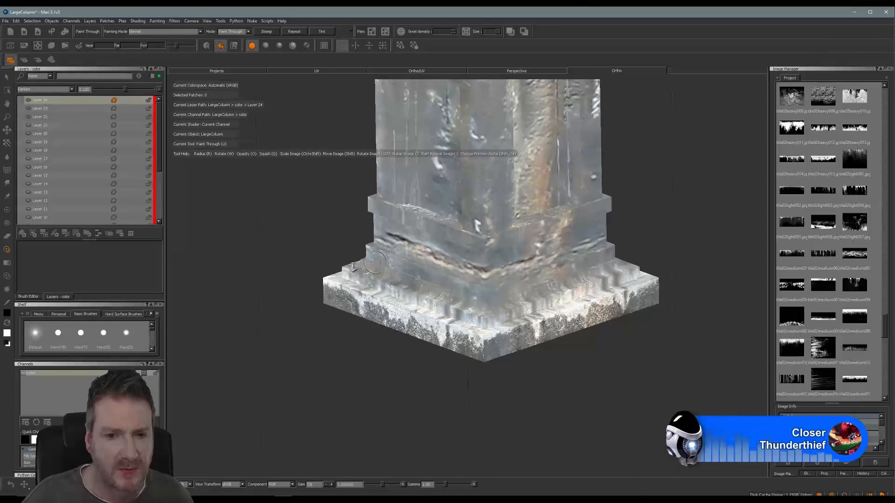
pyautogui.keyDown('alt'); pyautogui.moveTo(353, 267); pyautogui.dragTo(325, 259, button='right'); pyautogui.keyUp('alt')
pyautogui.keyDown('alt'); pyautogui.moveTo(338, 259); pyautogui.dragTo(356, 346, button='middle'); pyautogui.keyUp('alt')
pyautogui.keyDown('alt'); pyautogui.moveTo(357, 343); pyautogui.dragTo(340, 315, button='right'); pyautogui.keyUp('alt')
pyautogui.keyDown('alt'); pyautogui.moveTo(363, 295); pyautogui.dragTo(366, 308, button='middle'); pyautogui.keyUp('alt')
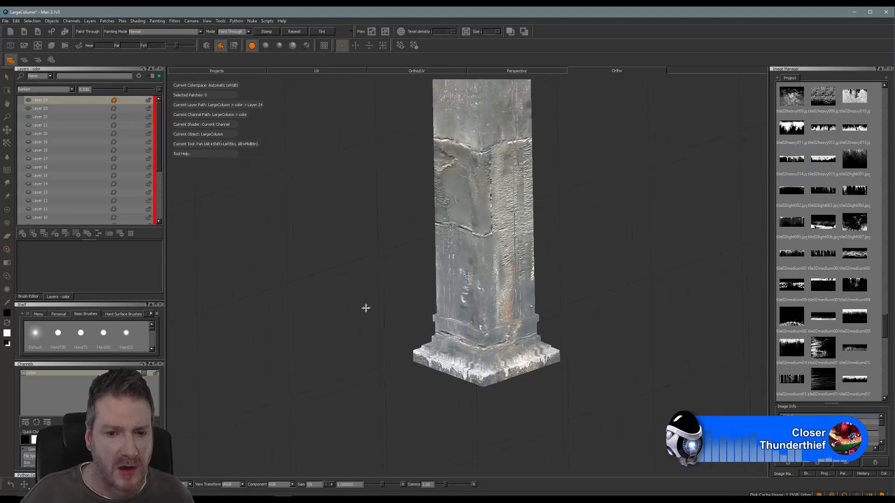
pyautogui.moveTo(366, 308)
pyautogui.keyDown('alt'); pyautogui.mouseDown()
pyautogui.moveTo(447, 285)
pyautogui.moveTo(362, 281)
pyautogui.moveTo(375, 288)
pyautogui.mouseUp(); pyautogui.keyUp('alt')
pyautogui.moveTo(466, 302)
pyautogui.keyDown('alt'); pyautogui.mouseDown()
pyautogui.moveTo(414, 296)
pyautogui.moveTo(433, 354)
pyautogui.moveTo(459, 382)
pyautogui.moveTo(430, 379)
pyautogui.moveTo(487, 364)
pyautogui.moveTo(460, 374)
pyautogui.moveTo(431, 359)
pyautogui.moveTo(460, 423)
pyautogui.mouseUp(); pyautogui.keyUp('alt')
pyautogui.keyDown('alt'); pyautogui.moveTo(489, 373); pyautogui.dragTo(573, 359, button='right'); pyautogui.keyUp('alt')
pyautogui.keyDown('alt'); pyautogui.moveTo(573, 360); pyautogui.dragTo(697, 213, button='middle'); pyautogui.keyUp('alt')
pyautogui.moveTo(494, 336)
pyautogui.keyDown('alt'); pyautogui.mouseDown()
pyautogui.moveTo(527, 384)
pyautogui.moveTo(553, 376)
pyautogui.moveTo(497, 405)
pyautogui.mouseUp(); pyautogui.keyUp('alt')
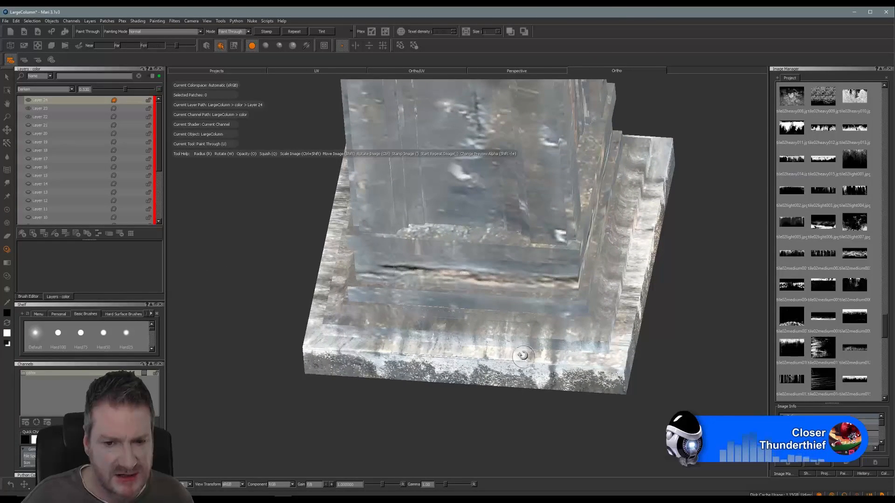
pyautogui.moveTo(405, 346)
pyautogui.keyDown('alt'); pyautogui.mouseDown()
pyautogui.moveTo(427, 310)
pyautogui.moveTo(416, 310)
pyautogui.moveTo(466, 292)
pyautogui.moveTo(422, 304)
pyautogui.mouseUp(); pyautogui.keyUp('alt')
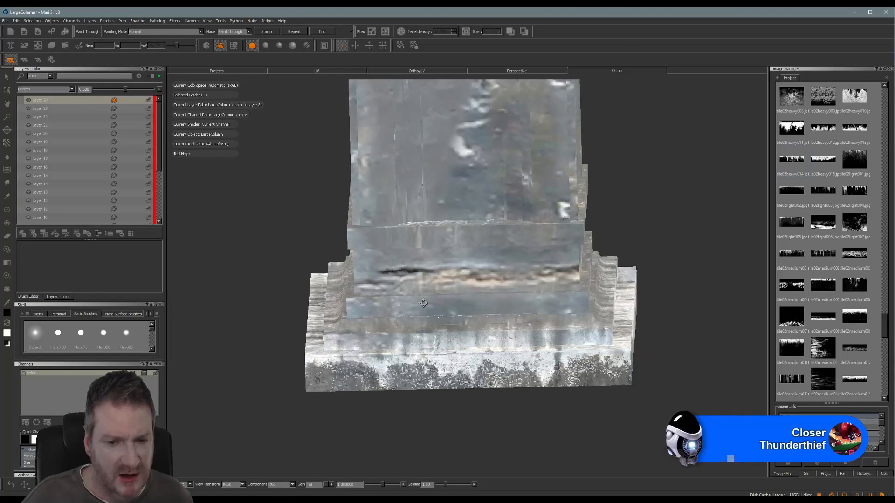
# - Add a paint layer above the splatter layer and try other tile02heavy masks as the paint-through image
pyautogui.press('u')
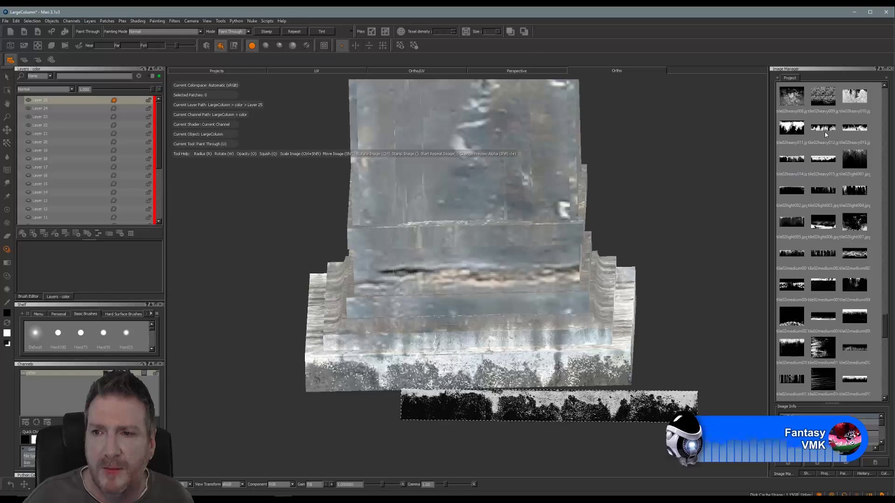
pyautogui.moveTo(825, 134); pyautogui.dragTo(514, 396)
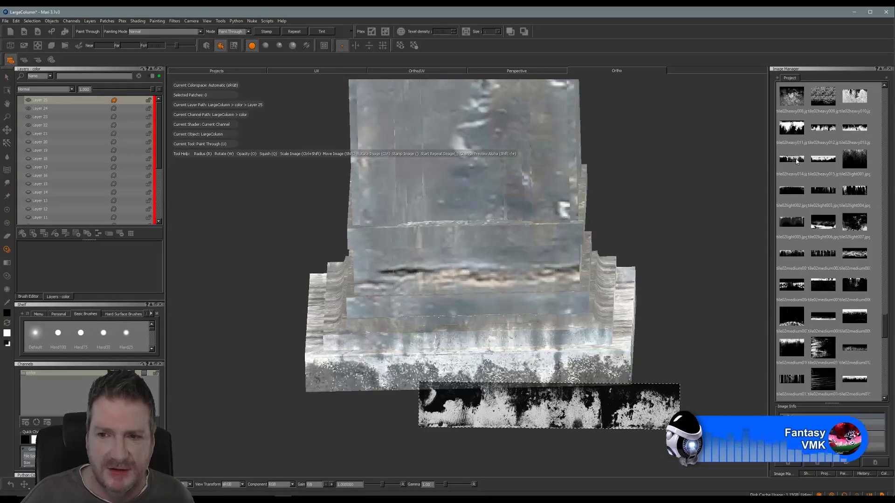
pyautogui.moveTo(788, 161); pyautogui.dragTo(526, 409)
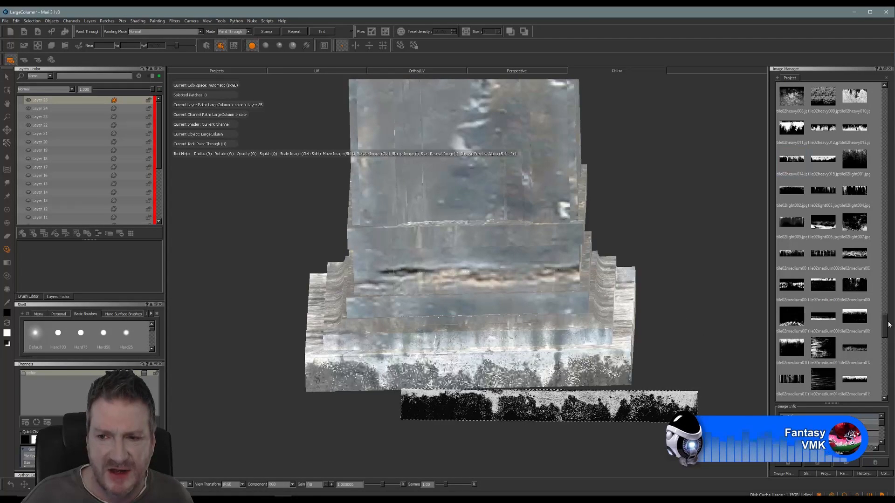
# - Load a grunge mask with a white upper edge, enlarge it and align it over the left end of the step above the slab
pyautogui.moveTo(886, 328)
pyautogui.mouseDown()
pyautogui.moveTo(552, 440)
pyautogui.moveTo(563, 423)
pyautogui.moveTo(552, 422)
pyautogui.mouseUp()
pyautogui.moveTo(620, 418)
pyautogui.keyDown('shift'); pyautogui.mouseDown()
pyautogui.moveTo(547, 360)
pyautogui.moveTo(533, 386)
pyautogui.mouseUp(); pyautogui.keyUp('shift')
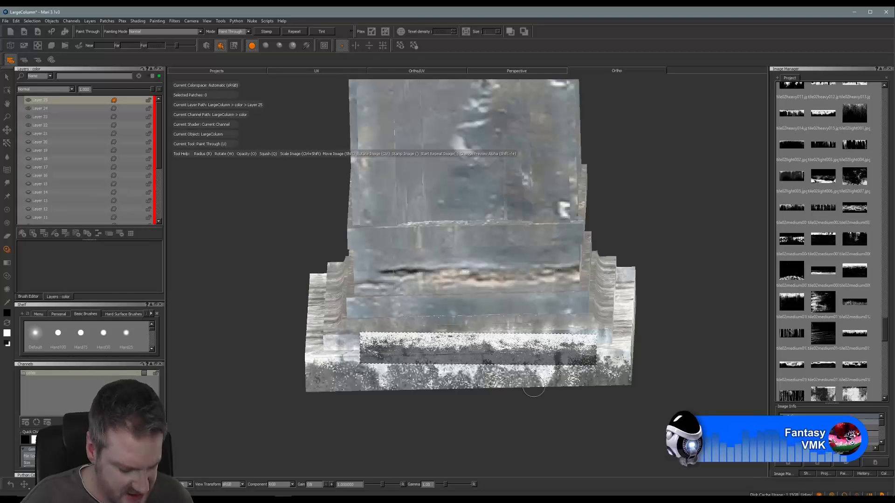
pyautogui.click(29, 101)
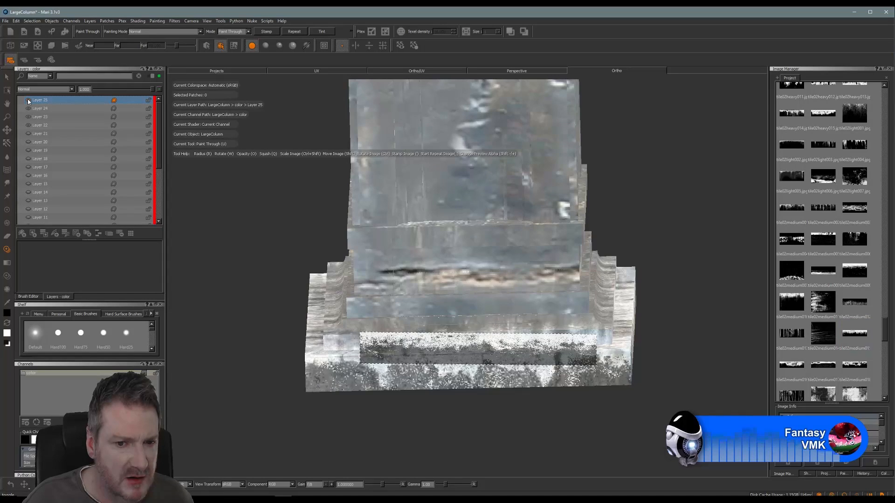
pyautogui.moveTo(532, 351)
pyautogui.keyDown('shift'); pyautogui.mouseDown()
pyautogui.moveTo(514, 300)
pyautogui.moveTo(507, 327)
pyautogui.mouseUp(); pyautogui.keyUp('shift')
pyautogui.keyDown('alt'); pyautogui.moveTo(419, 361); pyautogui.dragTo(473, 360, button='right'); pyautogui.keyUp('alt')
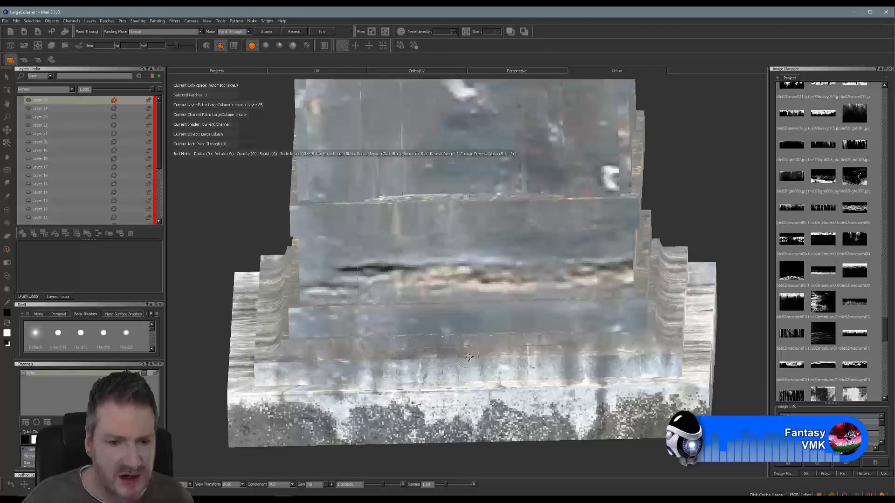
pyautogui.keyDown('alt'); pyautogui.moveTo(474, 359); pyautogui.dragTo(558, 293, button='middle'); pyautogui.keyUp('alt')
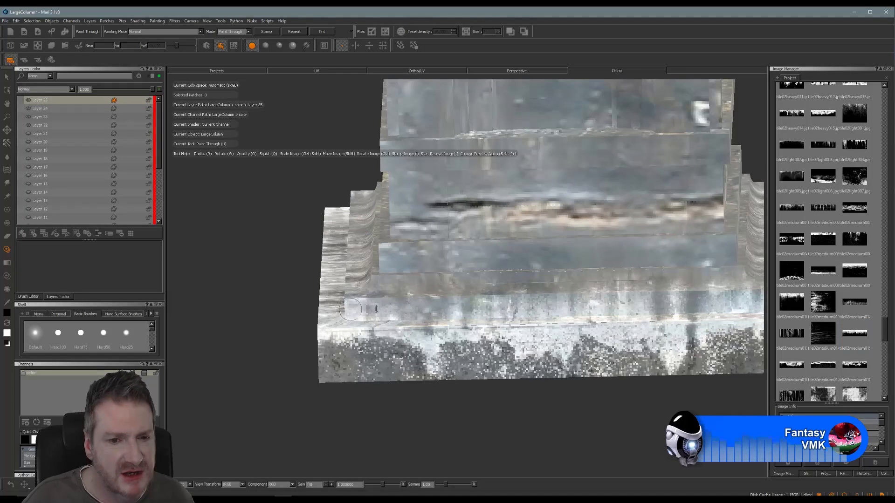
pyautogui.keyDown('shift'); pyautogui.moveTo(526, 330); pyautogui.dragTo(539, 308); pyautogui.keyUp('shift')
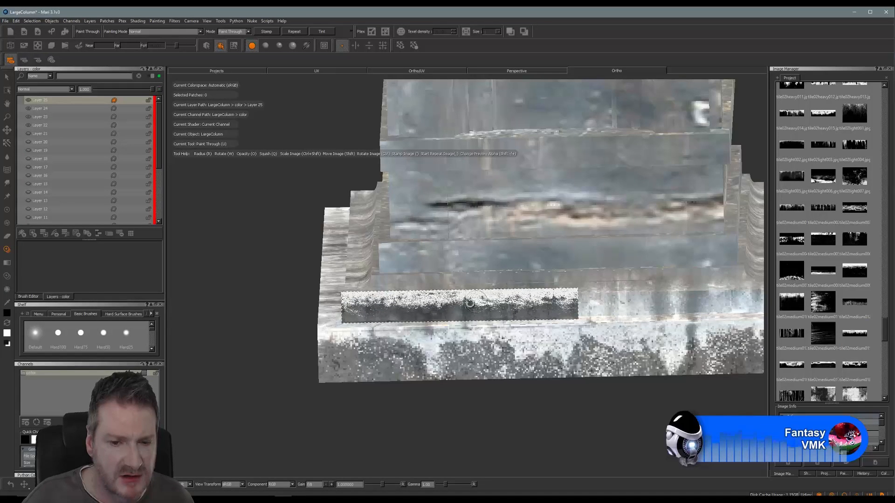
pyautogui.keyDown('ctrl'); pyautogui.keyDown('shift'); pyautogui.moveTo(485, 312); pyautogui.dragTo(519, 299); pyautogui.keyUp('shift'); pyautogui.keyUp('ctrl')
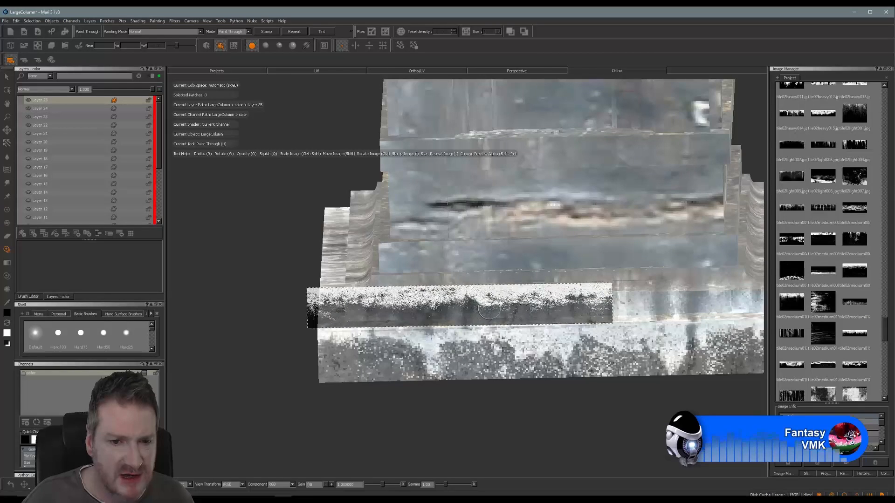
pyautogui.keyDown('shift'); pyautogui.moveTo(445, 301); pyautogui.dragTo(462, 320); pyautogui.keyUp('shift')
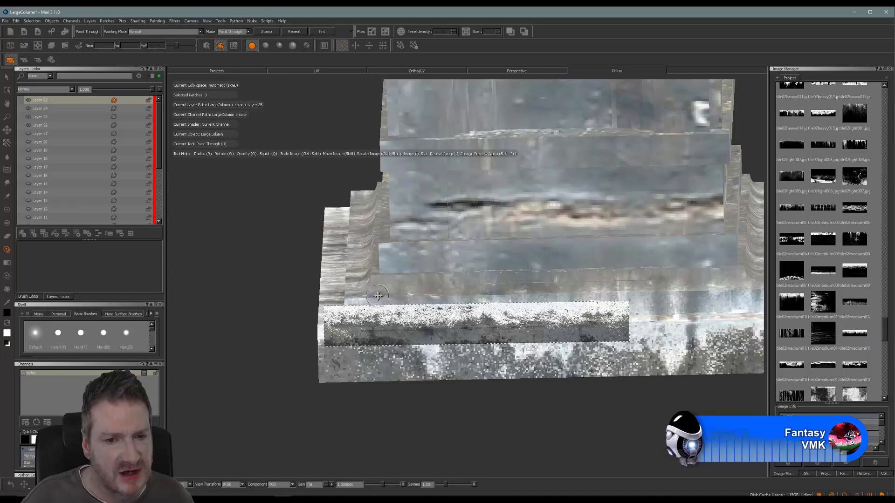
pyautogui.moveTo(418, 327)
pyautogui.keyDown('shift'); pyautogui.mouseDown()
pyautogui.moveTo(445, 298)
pyautogui.moveTo(437, 304)
pyautogui.mouseUp(); pyautogui.keyUp('shift')
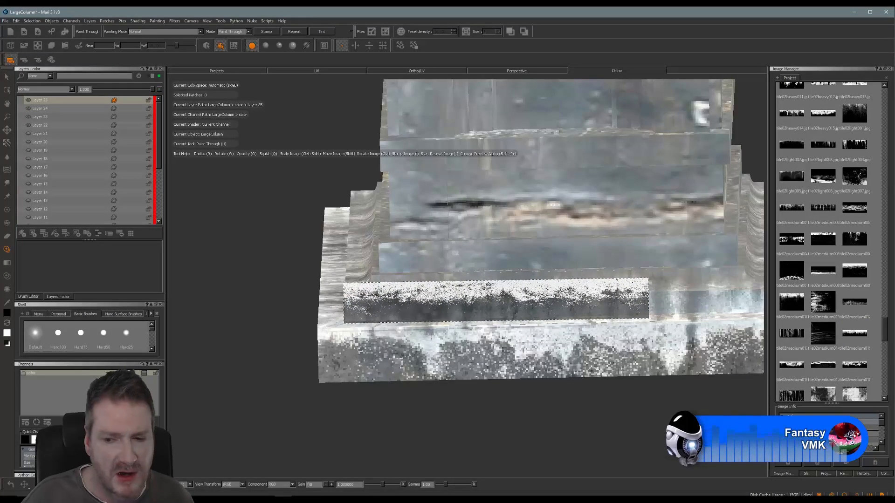
# - Enable the Edge Mask in the projection settings
pyautogui.click(823, 473)
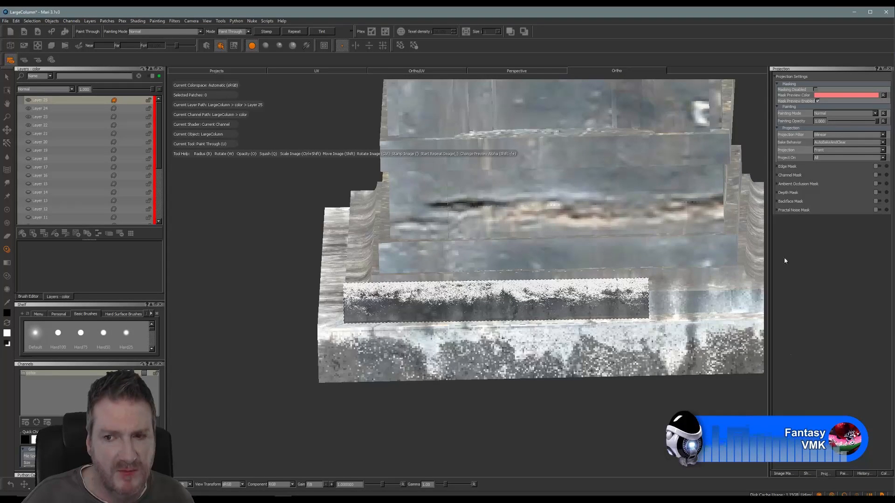
pyautogui.click(876, 167)
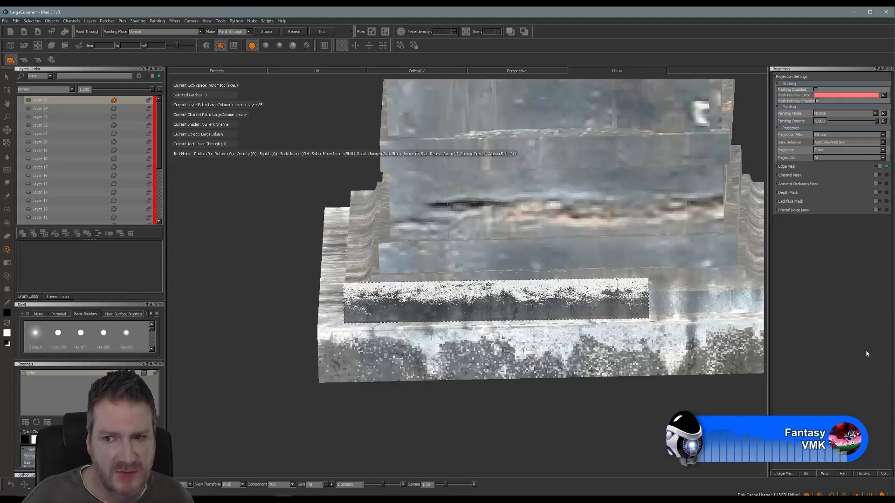
pyautogui.click(783, 474)
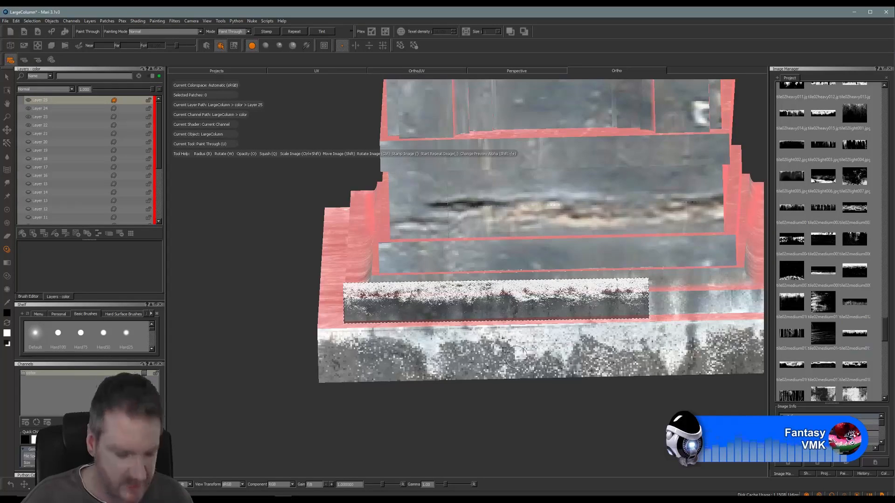
pyautogui.press('BackSpace')
# - Align the grunge mask over the left end of the step above the slab and paint it through across that stretch
pyautogui.moveTo(512, 355)
pyautogui.keyDown('alt'); pyautogui.mouseDown()
pyautogui.moveTo(499, 368)
pyautogui.moveTo(509, 364)
pyautogui.mouseUp(); pyautogui.keyUp('alt')
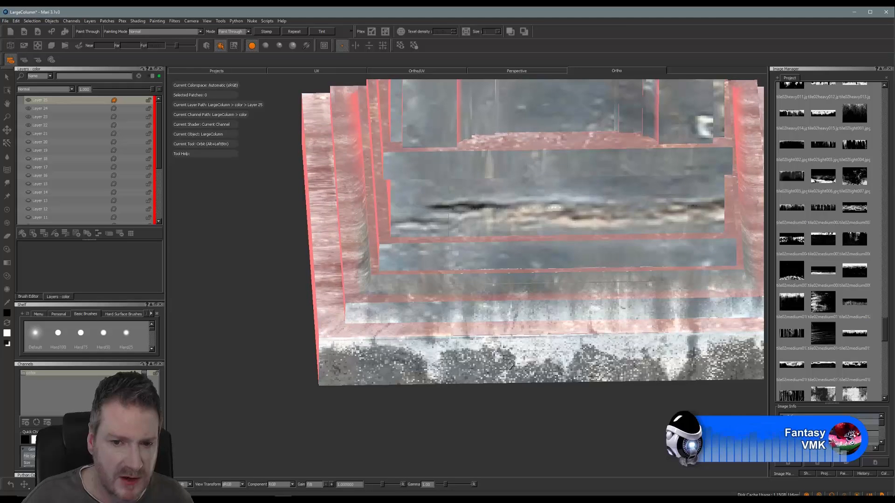
pyautogui.keyDown('alt'); pyautogui.moveTo(505, 358); pyautogui.dragTo(438, 333, button='middle'); pyautogui.keyUp('alt')
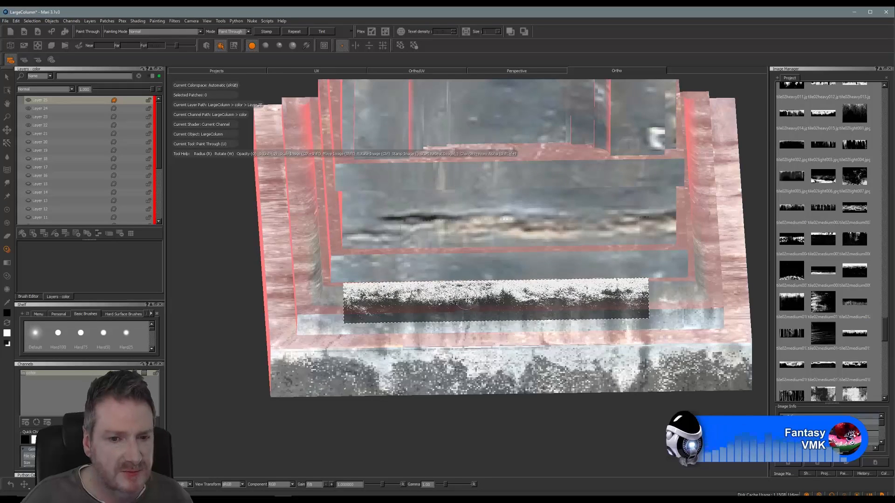
pyautogui.keyDown('shift'); pyautogui.moveTo(514, 283); pyautogui.dragTo(466, 298); pyautogui.keyUp('shift')
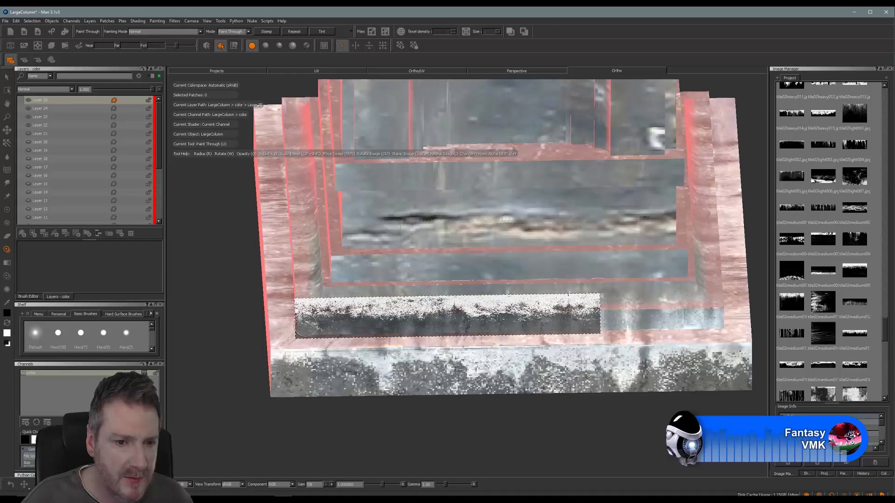
pyautogui.moveTo(303, 318); pyautogui.dragTo(354, 320)
pyautogui.moveTo(296, 324)
pyautogui.mouseDown()
pyautogui.moveTo(419, 319)
pyautogui.moveTo(397, 310)
pyautogui.moveTo(447, 329)
pyautogui.moveTo(499, 331)
pyautogui.moveTo(447, 317)
pyautogui.moveTo(494, 312)
pyautogui.moveTo(592, 319)
pyautogui.mouseUp()
pyautogui.moveTo(505, 317)
pyautogui.mouseDown()
pyautogui.moveTo(585, 315)
pyautogui.moveTo(564, 326)
pyautogui.moveTo(599, 326)
pyautogui.mouseUp()
# - Shift the grunge mask to the right end of the same step and paint the rest of that side
pyautogui.moveTo(470, 321)
pyautogui.keyDown('shift'); pyautogui.mouseDown()
pyautogui.moveTo(613, 322)
pyautogui.moveTo(602, 321)
pyautogui.moveTo(627, 309)
pyautogui.mouseUp(); pyautogui.keyUp('shift')
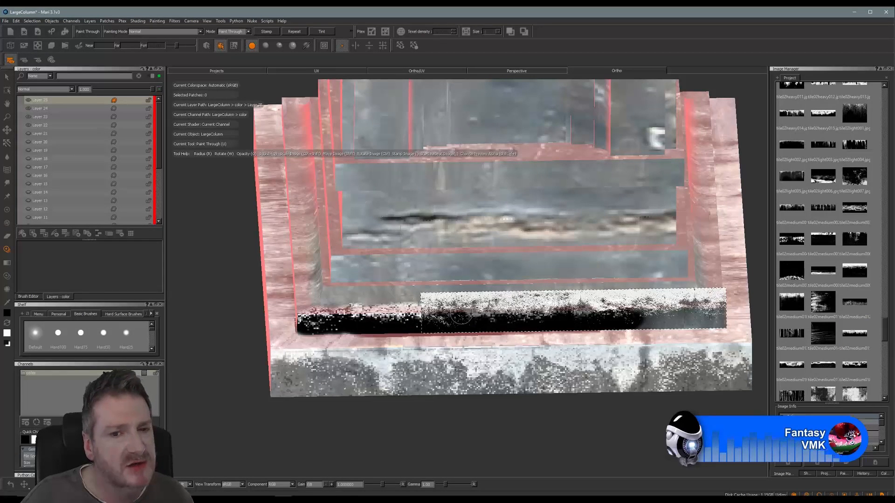
pyautogui.moveTo(461, 315); pyautogui.dragTo(589, 316)
pyautogui.moveTo(646, 314)
pyautogui.mouseDown()
pyautogui.moveTo(699, 307)
pyautogui.moveTo(645, 317)
pyautogui.moveTo(689, 327)
pyautogui.moveTo(712, 320)
pyautogui.mouseUp()
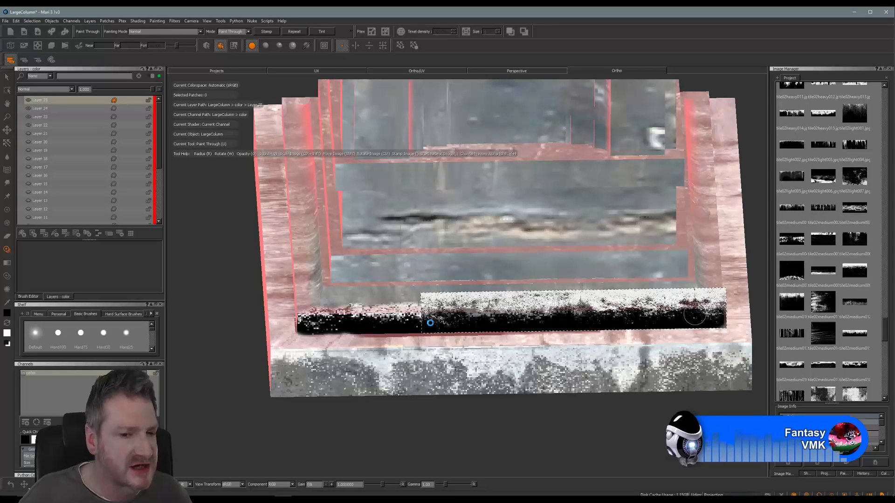
# - Turn the column to its next side and align the grunge mask over the left end of the step above the slab
pyautogui.keyDown('alt'); pyautogui.moveTo(474, 310); pyautogui.dragTo(437, 285, button='middle'); pyautogui.keyUp('alt')
pyautogui.keyDown('alt'); pyautogui.moveTo(485, 305); pyautogui.dragTo(464, 299); pyautogui.keyUp('alt')
pyautogui.keyDown('alt'); pyautogui.moveTo(470, 299); pyautogui.dragTo(462, 303, button='right'); pyautogui.keyUp('alt')
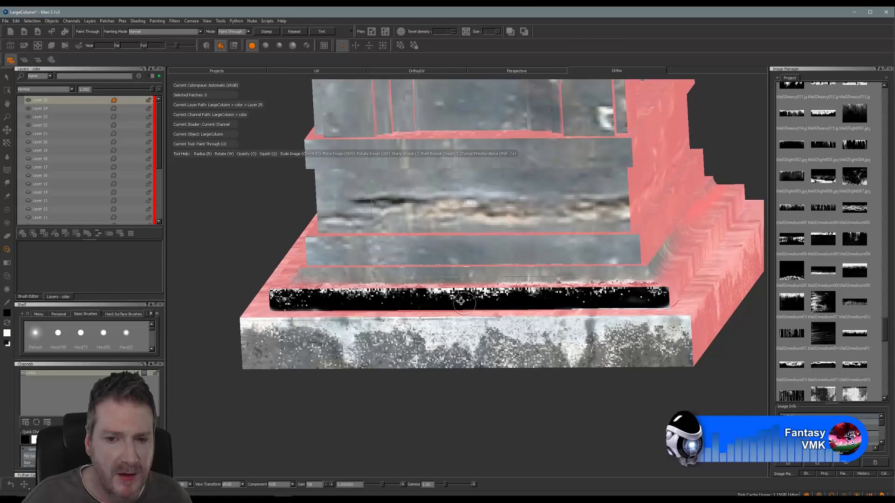
pyautogui.moveTo(471, 303)
pyautogui.keyDown('alt'); pyautogui.mouseDown()
pyautogui.moveTo(389, 298)
pyautogui.moveTo(447, 298)
pyautogui.mouseUp(); pyautogui.keyUp('alt')
pyautogui.keyDown('alt'); pyautogui.moveTo(469, 294); pyautogui.dragTo(296, 300, button='middle'); pyautogui.keyUp('alt')
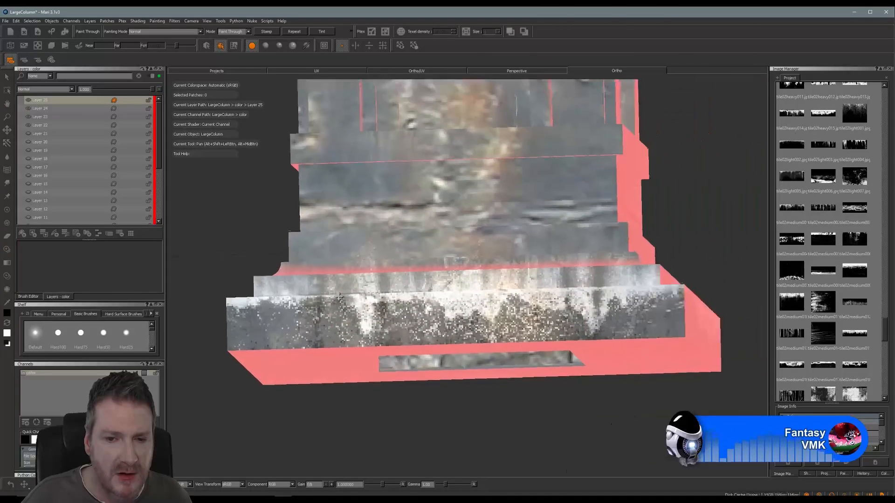
pyautogui.keyDown('alt'); pyautogui.moveTo(415, 289); pyautogui.dragTo(445, 342); pyautogui.keyUp('alt')
pyautogui.keyDown('alt'); pyautogui.moveTo(470, 332); pyautogui.dragTo(558, 333, button='middle'); pyautogui.keyUp('alt')
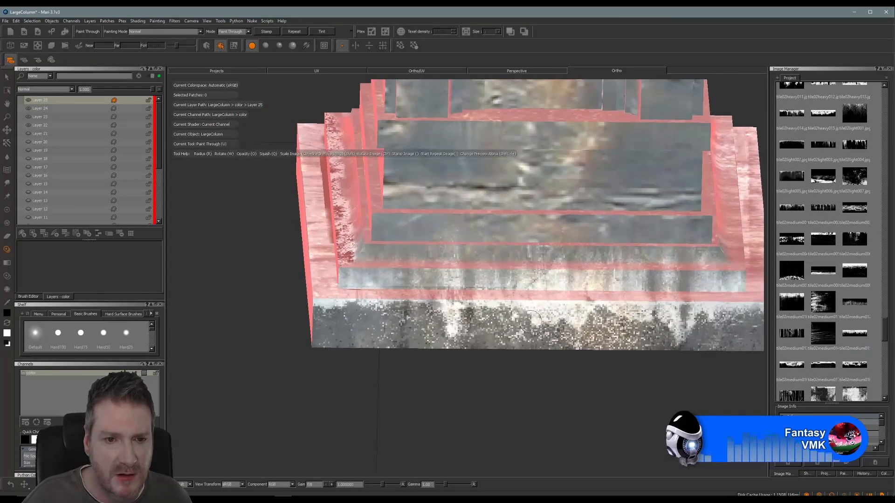
pyautogui.keyDown('alt'); pyautogui.moveTo(554, 332); pyautogui.dragTo(531, 320); pyautogui.keyUp('alt')
pyautogui.keyDown('alt'); pyautogui.moveTo(527, 318); pyautogui.dragTo(480, 337, button='middle'); pyautogui.keyUp('alt')
pyautogui.moveTo(678, 329)
pyautogui.keyDown('shift'); pyautogui.mouseDown()
pyautogui.moveTo(561, 306)
pyautogui.moveTo(542, 313)
pyautogui.moveTo(573, 297)
pyautogui.mouseUp(); pyautogui.keyUp('shift')
pyautogui.keyDown('shift'); pyautogui.moveTo(476, 297); pyautogui.dragTo(481, 295); pyautogui.keyUp('shift')
# - Paint the grunge mask along the left part of this second side's step and bake it into the layer
pyautogui.moveTo(320, 286)
pyautogui.mouseDown()
pyautogui.moveTo(288, 299)
pyautogui.moveTo(369, 297)
pyautogui.moveTo(334, 297)
pyautogui.mouseUp()
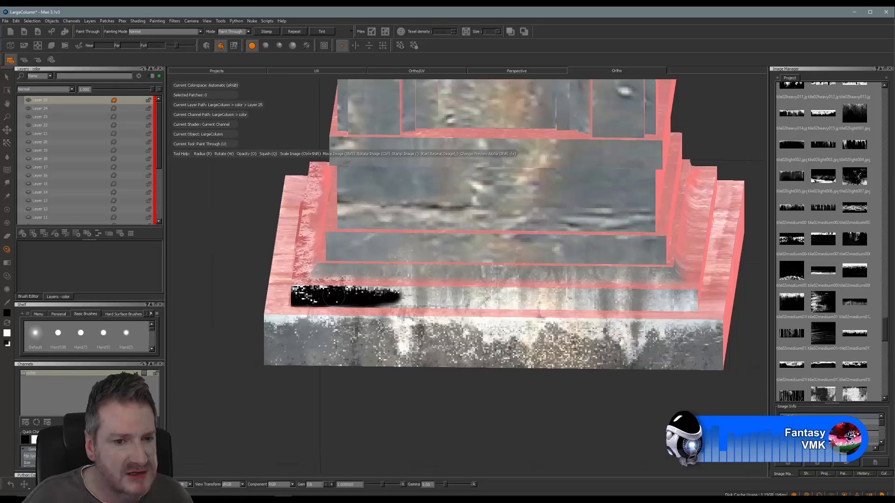
pyautogui.moveTo(388, 287)
pyautogui.mouseDown()
pyautogui.moveTo(417, 297)
pyautogui.moveTo(520, 296)
pyautogui.mouseUp()
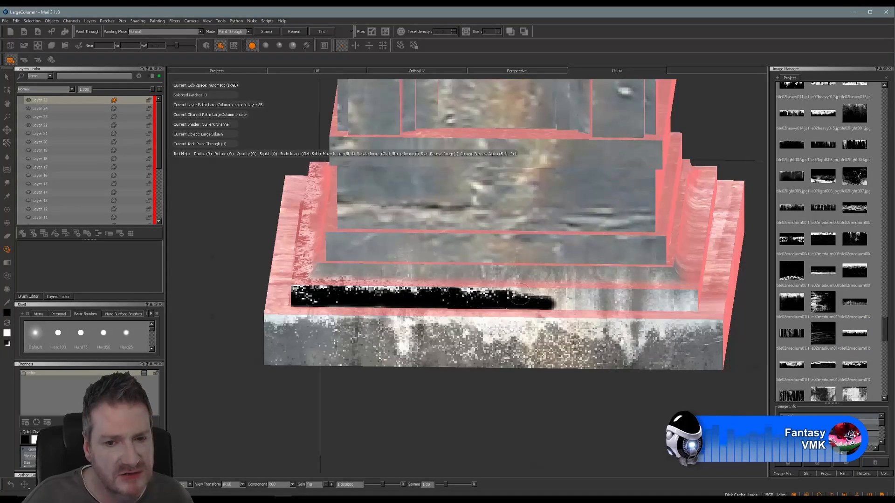
pyautogui.moveTo(458, 293); pyautogui.dragTo(545, 285)
pyautogui.moveTo(444, 292)
pyautogui.mouseDown()
pyautogui.moveTo(580, 302)
pyautogui.moveTo(535, 301)
pyautogui.mouseUp()
pyautogui.press('b')
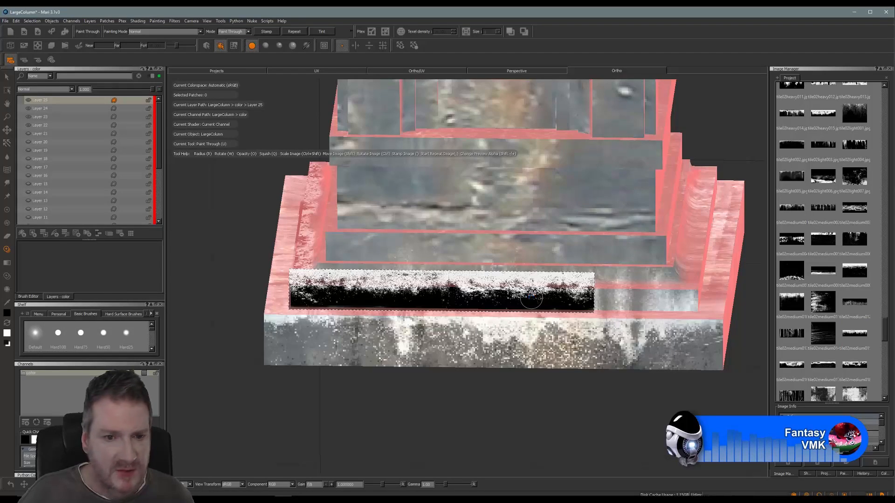
# - Cover the right end of the second side's step with the grunge mask and bake the paint
pyautogui.keyDown('alt'); pyautogui.moveTo(523, 284); pyautogui.dragTo(424, 278, button='middle'); pyautogui.keyUp('alt')
pyautogui.moveTo(534, 294)
pyautogui.keyDown('shift'); pyautogui.mouseDown()
pyautogui.moveTo(546, 292)
pyautogui.moveTo(519, 291)
pyautogui.mouseUp(); pyautogui.keyUp('shift')
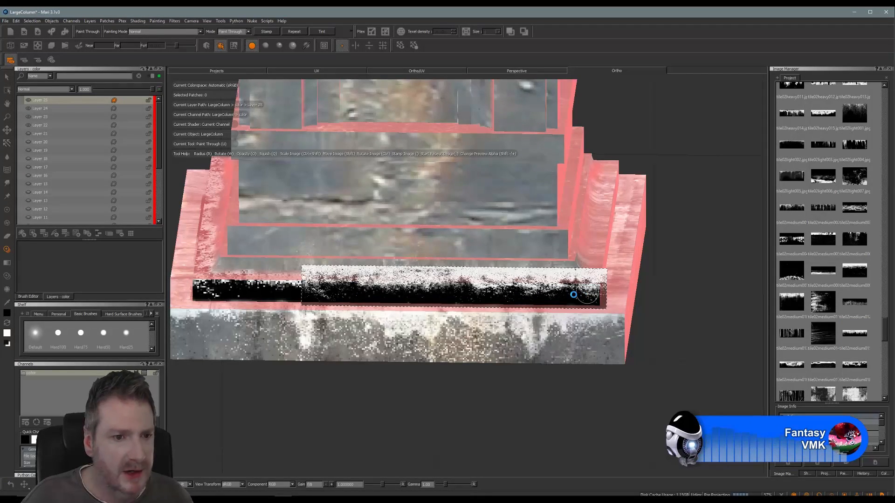
pyautogui.press('Escape')
# - Rotate the grunge mask slightly to match the third side's step and paint it along the left part
pyautogui.moveTo(489, 253)
pyautogui.keyDown('alt'); pyautogui.mouseDown()
pyautogui.moveTo(415, 252)
pyautogui.moveTo(418, 343)
pyautogui.mouseUp(); pyautogui.keyUp('alt')
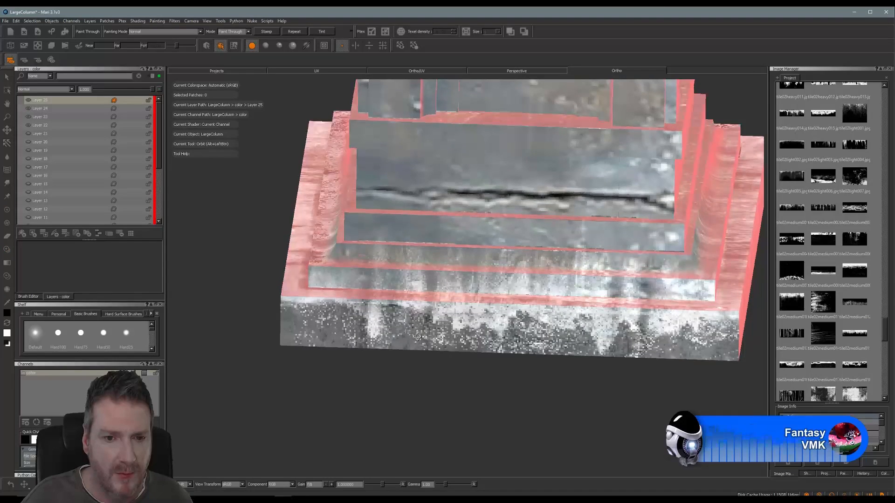
pyautogui.keyDown('shift'); pyautogui.moveTo(515, 289); pyautogui.dragTo(520, 272); pyautogui.keyUp('shift')
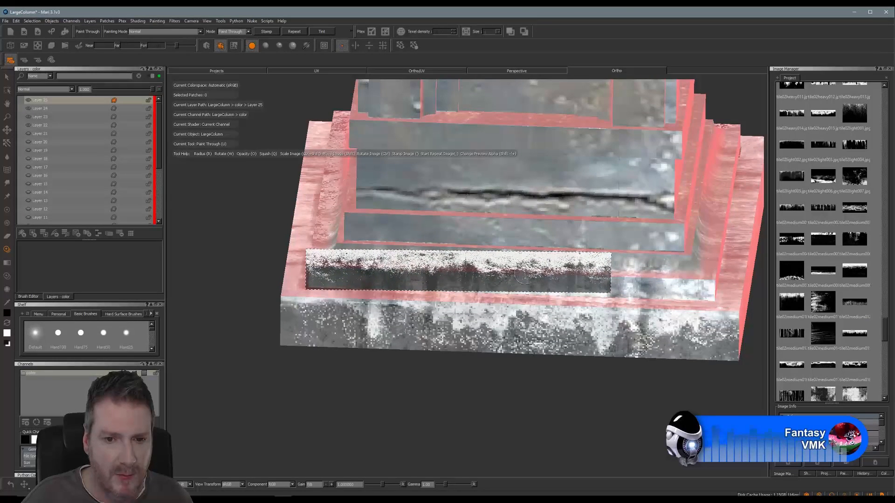
pyautogui.keyDown('ctrl'); pyautogui.moveTo(576, 273); pyautogui.dragTo(576, 281); pyautogui.keyUp('ctrl')
pyautogui.moveTo(364, 274)
pyautogui.mouseDown()
pyautogui.moveTo(316, 269)
pyautogui.moveTo(542, 290)
pyautogui.moveTo(472, 286)
pyautogui.mouseUp()
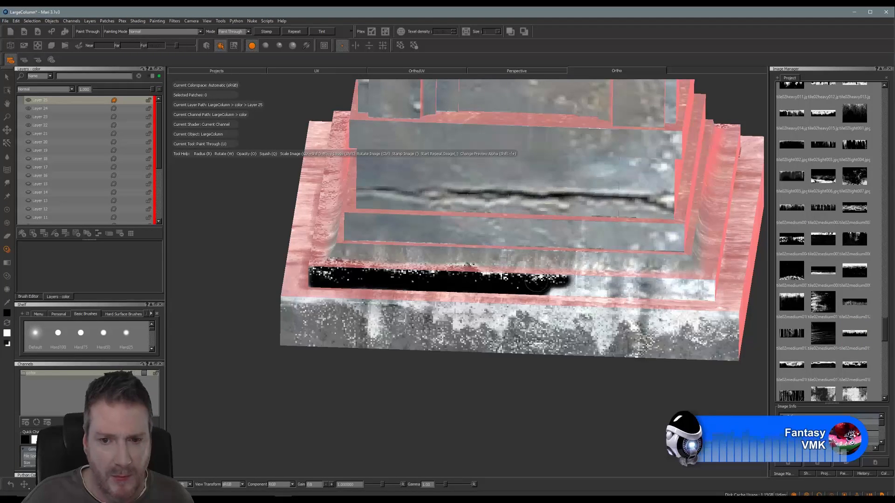
pyautogui.moveTo(530, 283); pyautogui.dragTo(628, 282)
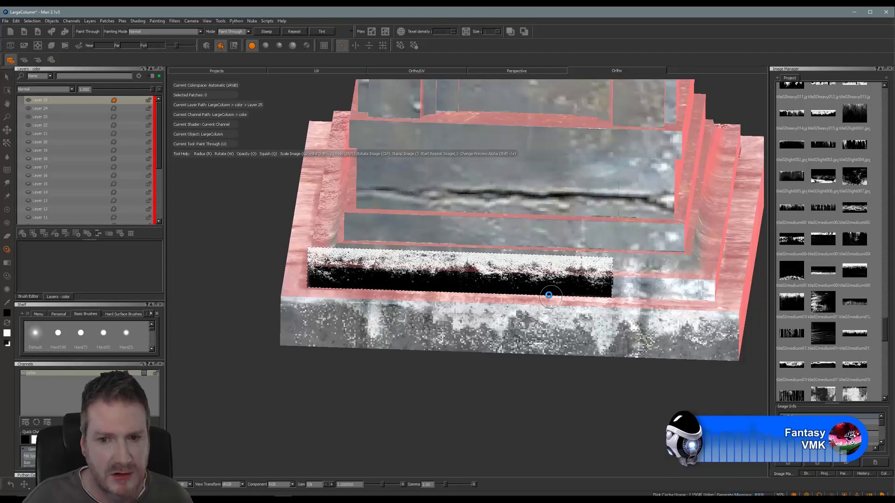
# - Reposition the mask over the unpainted right end of the third side's step and fill it with grunge
pyautogui.keyDown('alt'); pyautogui.moveTo(555, 287); pyautogui.dragTo(402, 287, button='middle'); pyautogui.keyUp('alt')
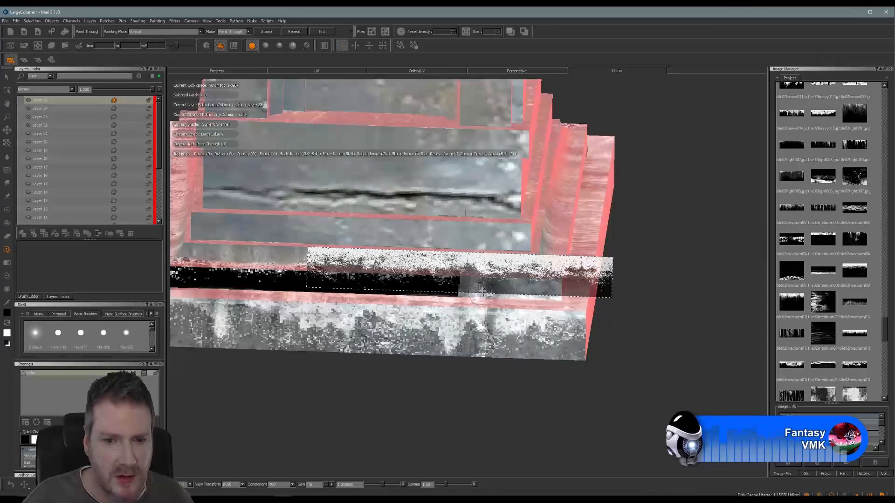
pyautogui.moveTo(495, 286)
pyautogui.keyDown('shift'); pyautogui.mouseDown()
pyautogui.moveTo(497, 295)
pyautogui.moveTo(469, 286)
pyautogui.mouseUp(); pyautogui.keyUp('shift')
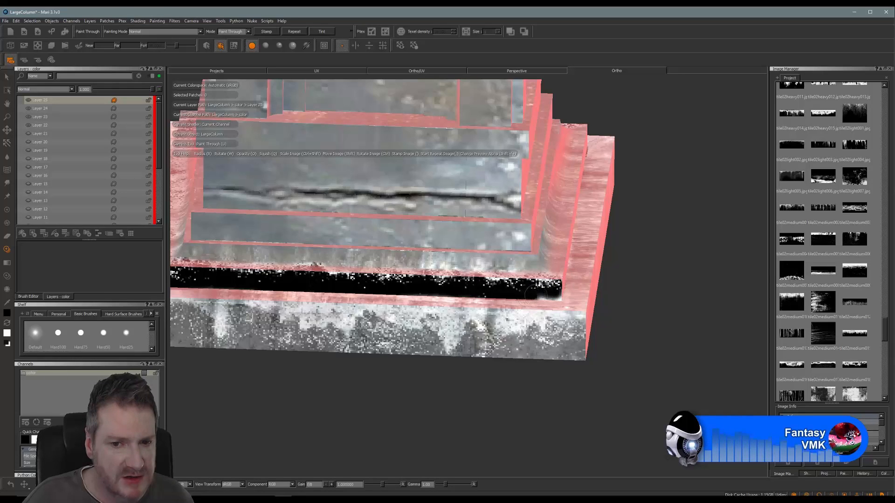
pyautogui.keyDown('shift'); pyautogui.moveTo(490, 295); pyautogui.dragTo(498, 294); pyautogui.keyUp('shift')
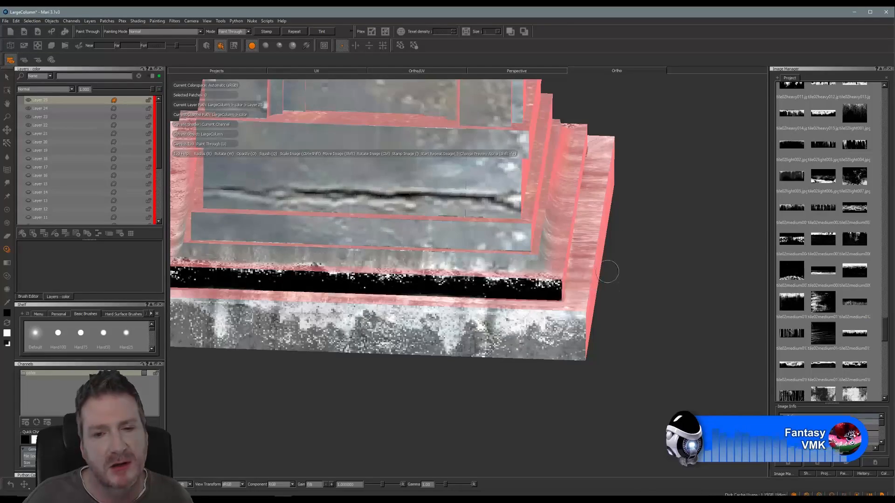
# - Place the grunge mask on the left part of the fourth side's step and paint it through
pyautogui.moveTo(610, 271)
pyautogui.keyDown('alt'); pyautogui.mouseDown()
pyautogui.moveTo(507, 272)
pyautogui.moveTo(462, 221)
pyautogui.moveTo(466, 322)
pyautogui.mouseUp(); pyautogui.keyUp('alt')
pyautogui.keyDown('alt'); pyautogui.moveTo(529, 361); pyautogui.dragTo(579, 305, button='middle'); pyautogui.keyUp('alt')
pyautogui.moveTo(579, 305)
pyautogui.keyDown('alt'); pyautogui.mouseDown()
pyautogui.moveTo(415, 330)
pyautogui.moveTo(334, 311)
pyautogui.moveTo(489, 308)
pyautogui.mouseUp(); pyautogui.keyUp('alt')
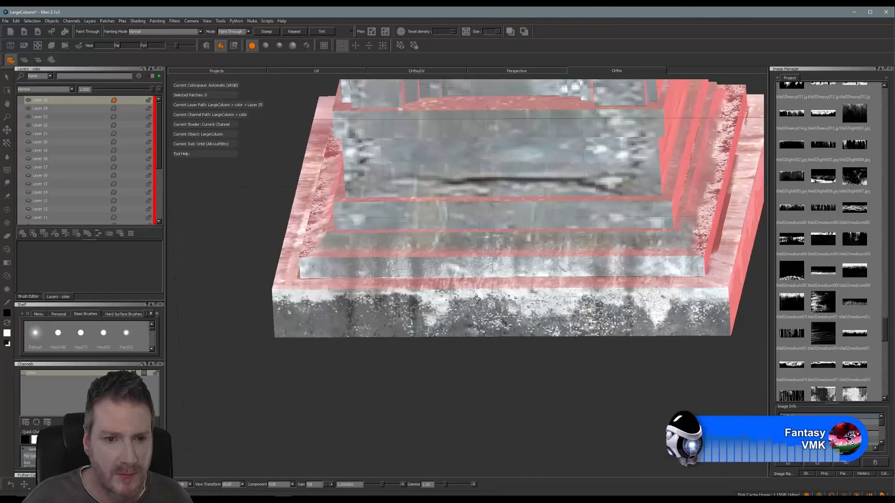
pyautogui.moveTo(538, 285)
pyautogui.keyDown('shift'); pyautogui.mouseDown()
pyautogui.moveTo(522, 275)
pyautogui.moveTo(591, 257)
pyautogui.mouseUp(); pyautogui.keyUp('shift')
pyautogui.moveTo(328, 268)
pyautogui.mouseDown()
pyautogui.moveTo(305, 267)
pyautogui.moveTo(515, 268)
pyautogui.moveTo(459, 261)
pyautogui.mouseUp()
pyautogui.moveTo(398, 266); pyautogui.dragTo(538, 271)
pyautogui.moveTo(468, 269); pyautogui.dragTo(626, 266)
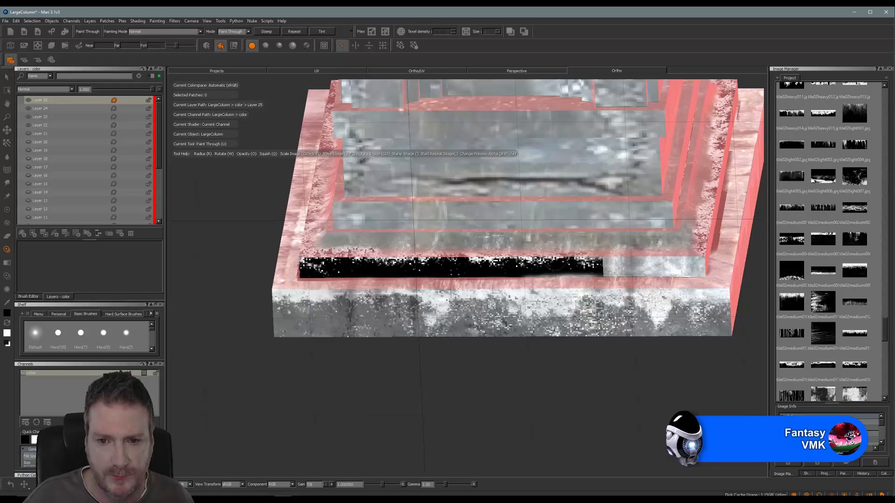
pyautogui.moveTo(546, 266); pyautogui.dragTo(566, 271)
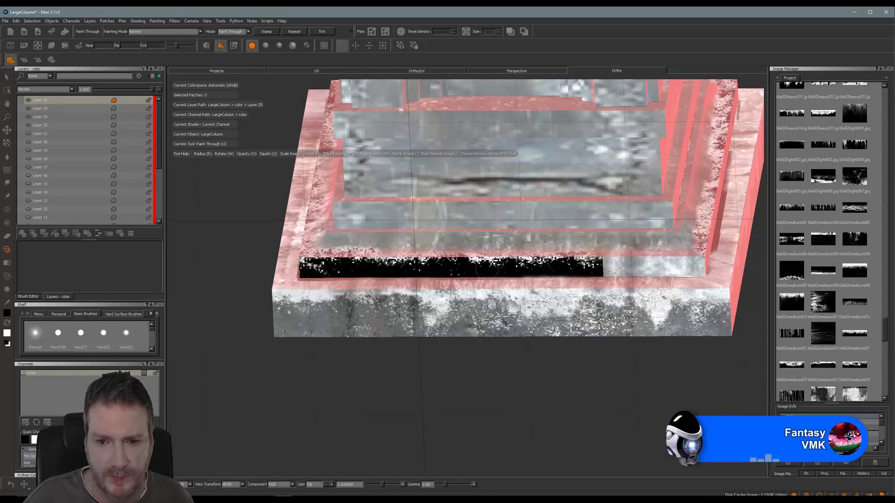
pyautogui.moveTo(487, 269); pyautogui.dragTo(498, 269)
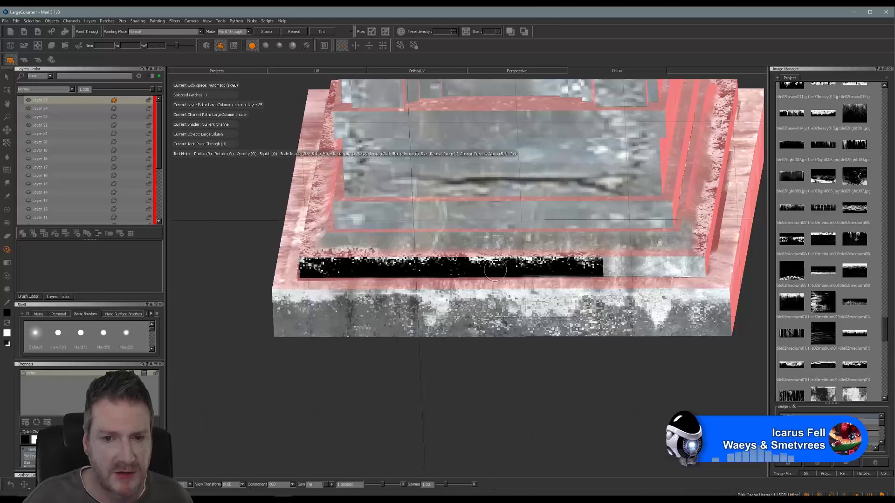
# - Paint the grunge mask onto the remaining right end of the fourth side's step, up to the corner, and bake it
pyautogui.moveTo(495, 270); pyautogui.dragTo(363, 271, button='middle')
pyautogui.moveTo(508, 270)
pyautogui.mouseDown()
pyautogui.moveTo(460, 270)
pyautogui.moveTo(552, 268)
pyautogui.moveTo(532, 266)
pyautogui.mouseUp()
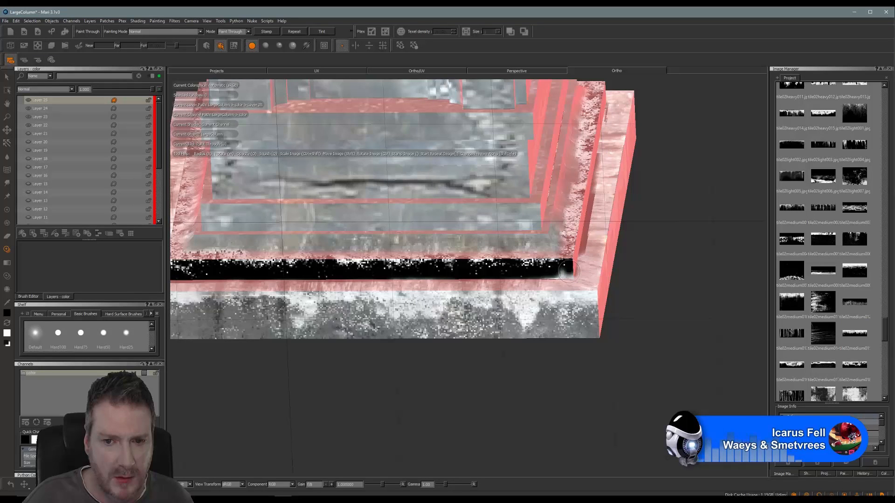
pyautogui.moveTo(567, 274); pyautogui.dragTo(575, 276)
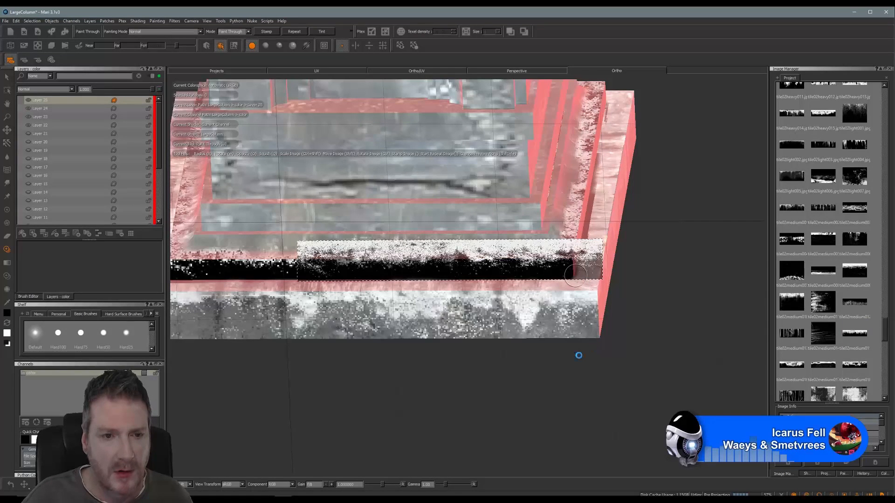
# - Try the Darken and Multiply blend modes on the grunge layer, Layer 25
pyautogui.moveTo(557, 366)
pyautogui.keyDown('alt'); pyautogui.mouseDown()
pyautogui.moveTo(503, 344)
pyautogui.moveTo(513, 344)
pyautogui.moveTo(413, 365)
pyautogui.moveTo(432, 354)
pyautogui.moveTo(473, 382)
pyautogui.mouseUp(); pyautogui.keyUp('alt')
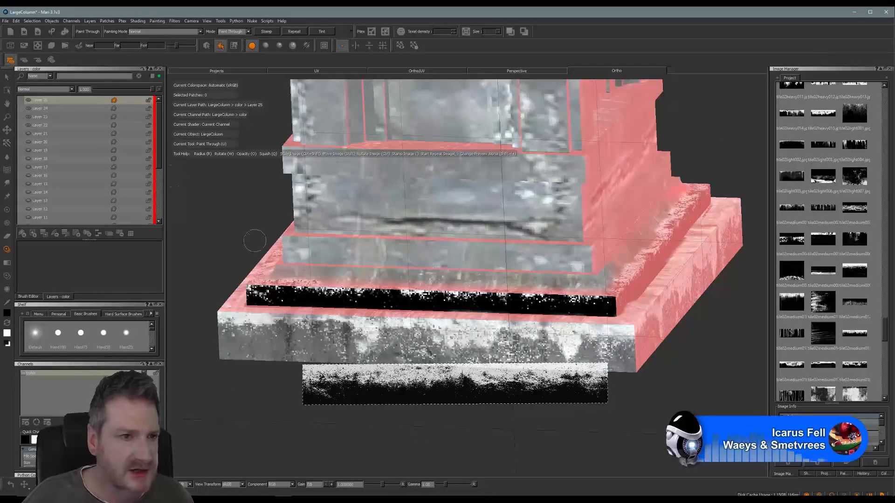
pyautogui.click(74, 90)
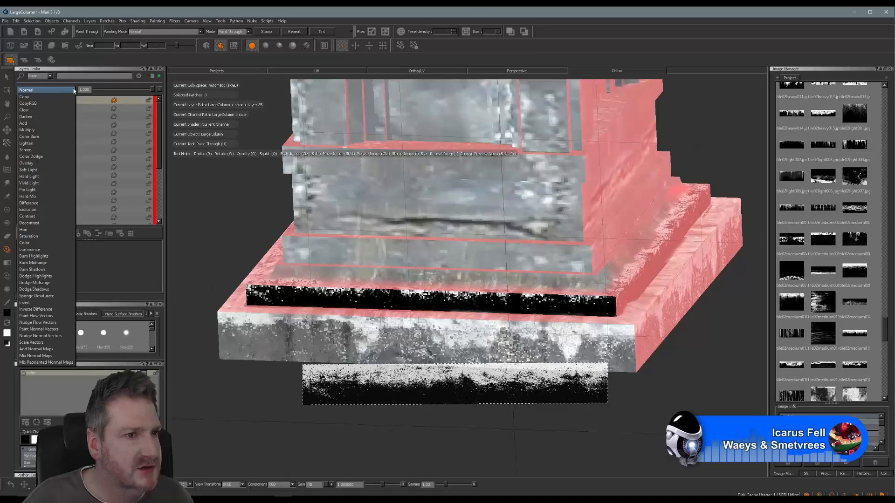
pyautogui.press('Escape')
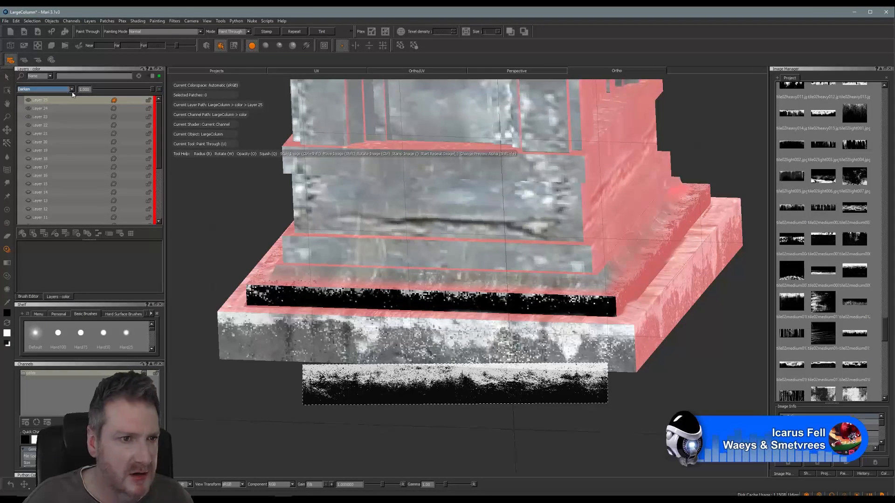
pyautogui.click(72, 90)
pyautogui.click(39, 108)
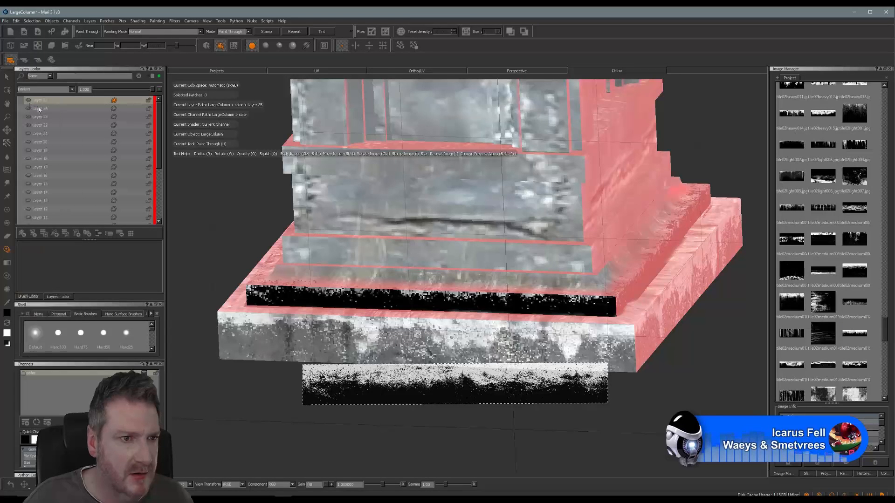
pyautogui.press('Down')
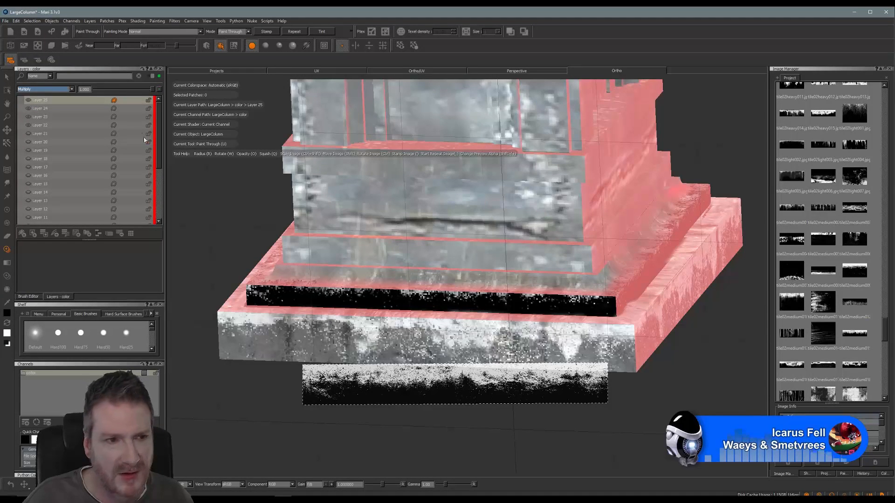
# - Set Layer 25's blend mode to Darken and lower its opacity to about 0.45
pyautogui.click(74, 90)
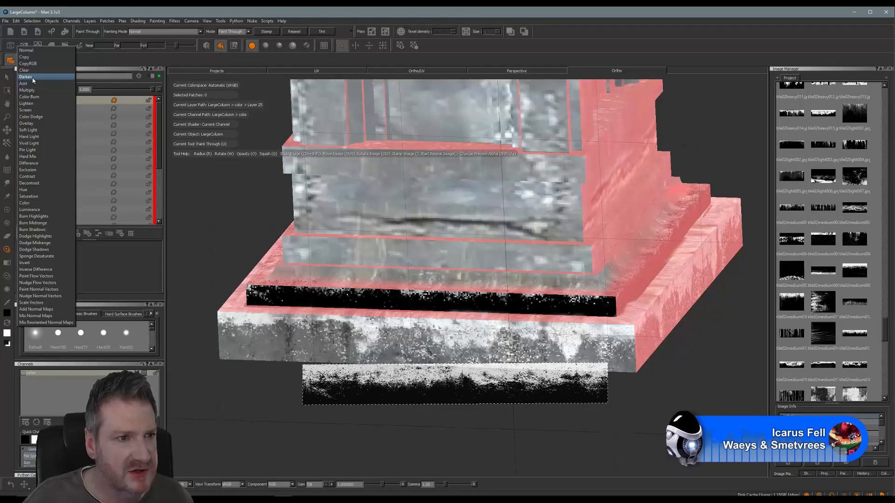
pyautogui.click(70, 82)
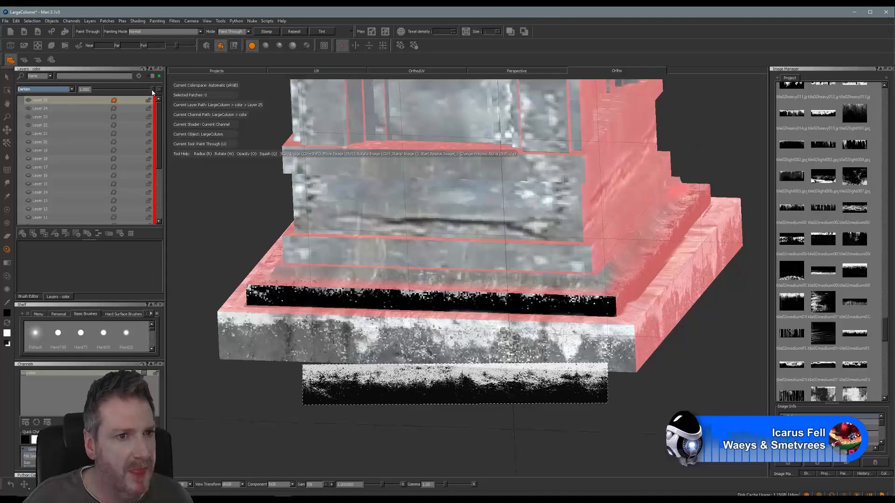
pyautogui.moveTo(132, 96); pyautogui.dragTo(121, 93)
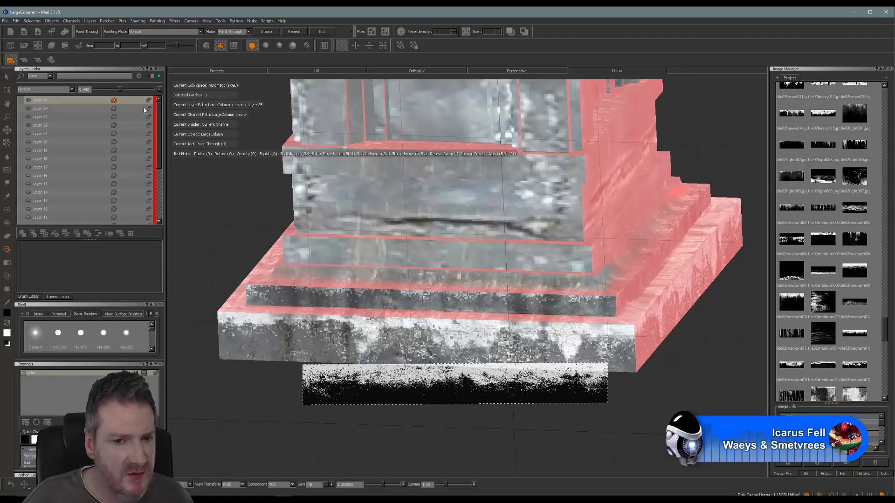
# - Hide the paint-through image and check the blended grunge on the column base from a distance and around a corner
pyautogui.press('/')
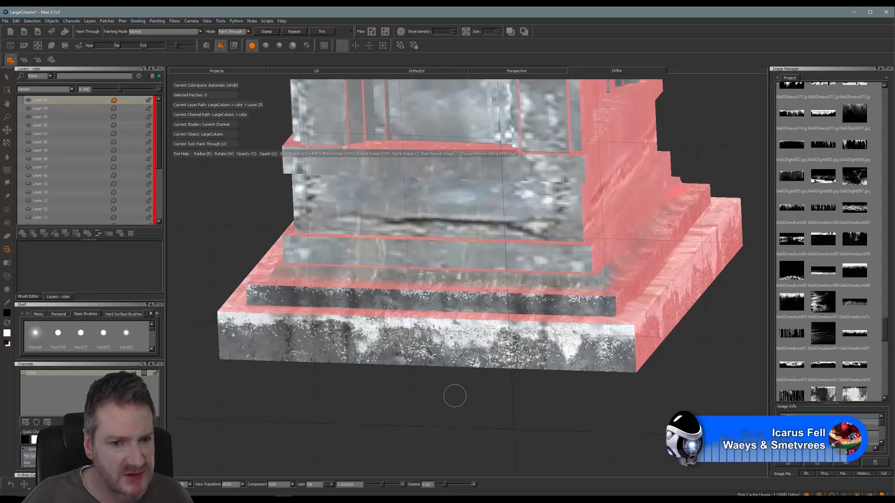
pyautogui.moveTo(453, 395)
pyautogui.keyDown('alt'); pyautogui.mouseDown()
pyautogui.moveTo(413, 396)
pyautogui.moveTo(462, 390)
pyautogui.mouseUp(); pyautogui.keyUp('alt')
pyautogui.keyDown('alt'); pyautogui.moveTo(461, 390); pyautogui.dragTo(363, 395, button='right'); pyautogui.keyUp('alt')
pyautogui.moveTo(364, 395)
pyautogui.keyDown('alt'); pyautogui.mouseDown()
pyautogui.moveTo(447, 372)
pyautogui.moveTo(434, 373)
pyautogui.moveTo(428, 397)
pyautogui.mouseUp(); pyautogui.keyUp('alt')
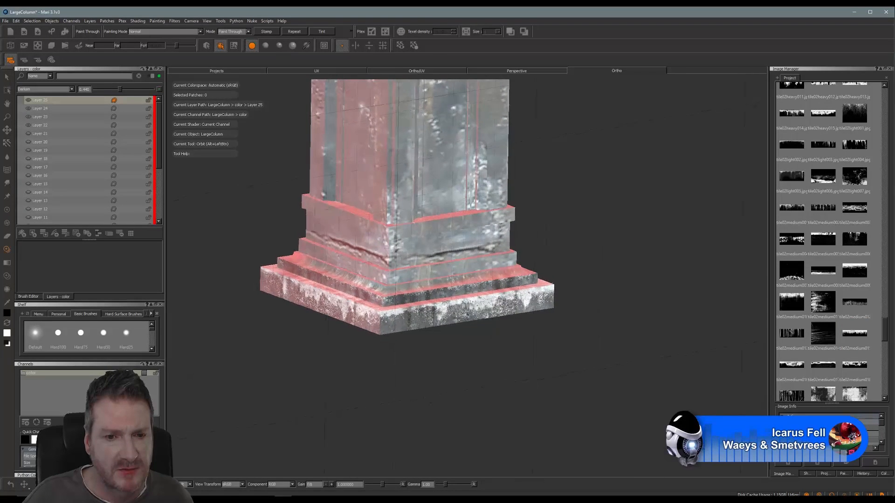
# - Examine the textured column from the base up the shaft to the capital and as a whole
pyautogui.keyDown('alt'); pyautogui.moveTo(442, 369); pyautogui.dragTo(475, 405, button='middle'); pyautogui.keyUp('alt')
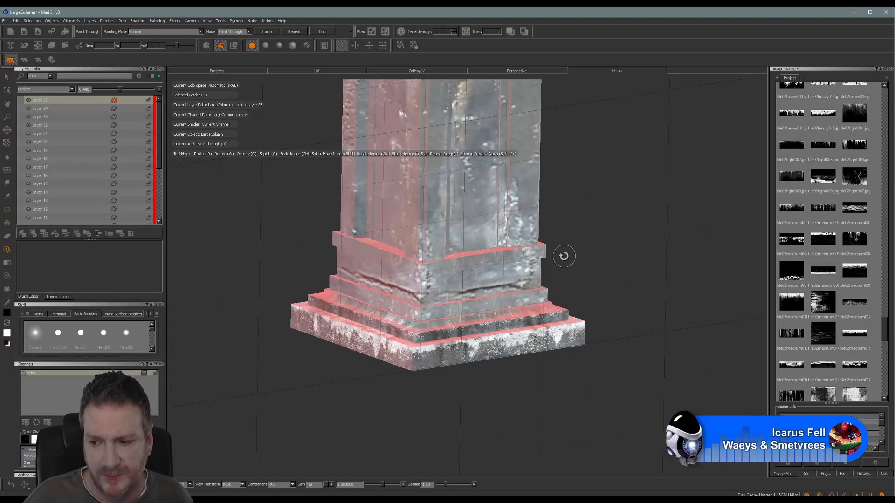
pyautogui.keyDown('alt'); pyautogui.moveTo(581, 220); pyautogui.dragTo(536, 247); pyautogui.keyUp('alt')
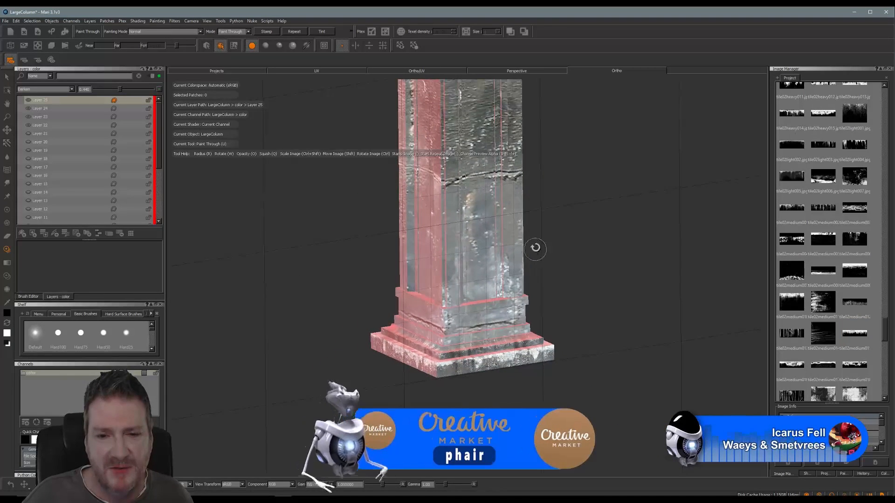
pyautogui.keyDown('alt'); pyautogui.moveTo(535, 247); pyautogui.dragTo(535, 343, button='middle'); pyautogui.keyUp('alt')
pyautogui.keyDown('alt'); pyautogui.moveTo(546, 168); pyautogui.dragTo(555, 288, button='middle'); pyautogui.keyUp('alt')
pyautogui.keyDown('alt'); pyautogui.moveTo(573, 220); pyautogui.dragTo(560, 257, button='middle'); pyautogui.keyUp('alt')
pyautogui.keyDown('alt'); pyautogui.moveTo(587, 228); pyautogui.dragTo(573, 316); pyautogui.keyUp('alt')
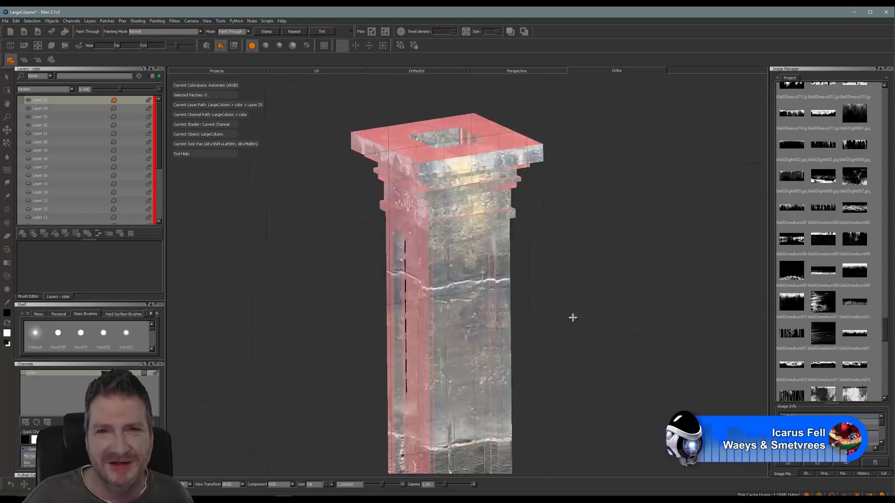
pyautogui.keyDown('alt'); pyautogui.moveTo(544, 241); pyautogui.dragTo(544, 217); pyautogui.keyUp('alt')
pyautogui.keyDown('alt'); pyautogui.moveTo(581, 317); pyautogui.dragTo(566, 190, button='middle'); pyautogui.keyUp('alt')
pyautogui.keyDown('alt'); pyautogui.moveTo(563, 244); pyautogui.dragTo(496, 263, button='right'); pyautogui.keyUp('alt')
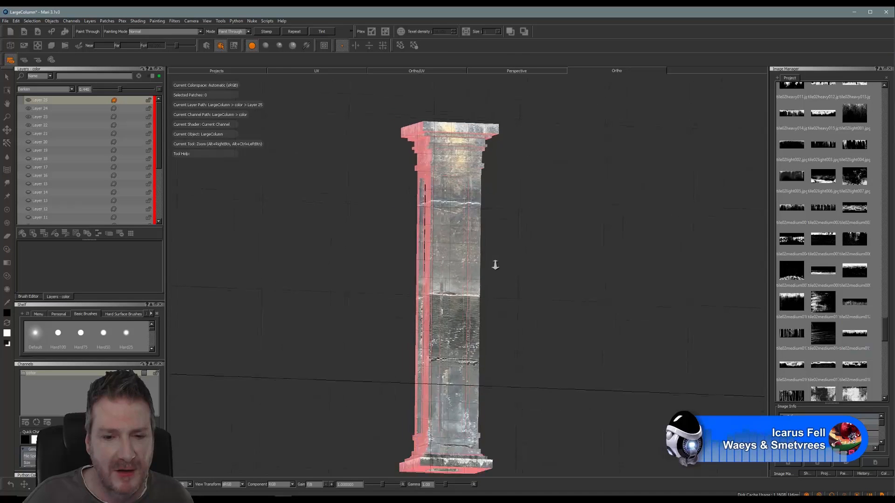
pyautogui.keyDown('alt'); pyautogui.moveTo(523, 272); pyautogui.dragTo(528, 241, button='middle'); pyautogui.keyUp('alt')
pyautogui.keyDown('alt'); pyautogui.moveTo(527, 241); pyautogui.dragTo(529, 333); pyautogui.keyUp('alt')
pyautogui.moveTo(525, 325)
pyautogui.keyDown('alt'); pyautogui.mouseDown()
pyautogui.moveTo(533, 359)
pyautogui.moveTo(519, 290)
pyautogui.moveTo(529, 279)
pyautogui.mouseUp(); pyautogui.keyUp('alt')
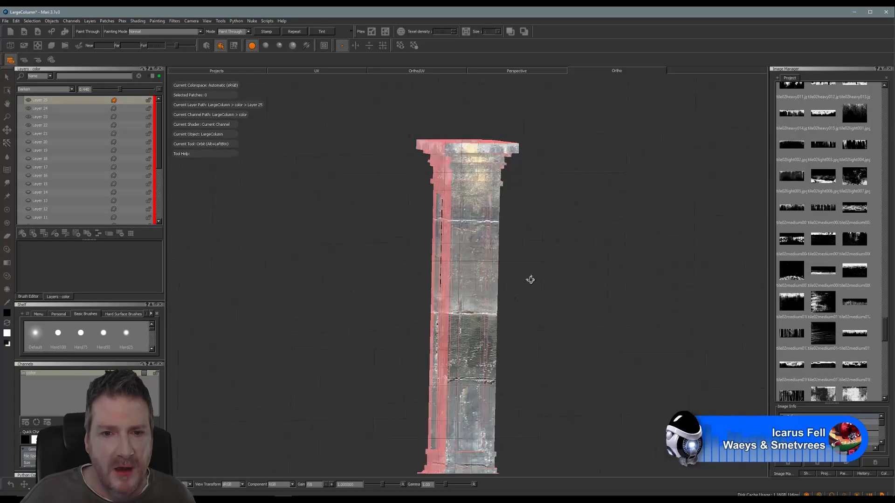
# - Add a new paint layer above Layer 25 and turn off the red projection mask preview on the column
pyautogui.click(23, 233)
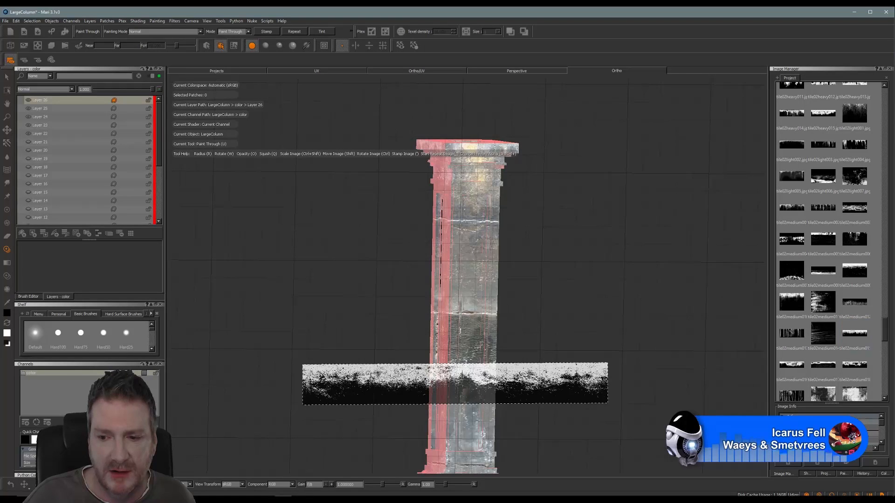
pyautogui.click(825, 473)
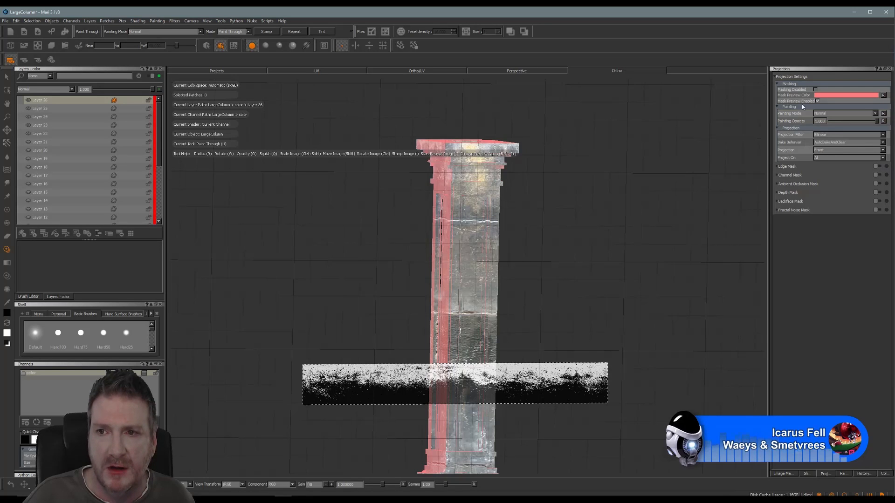
pyautogui.click(783, 474)
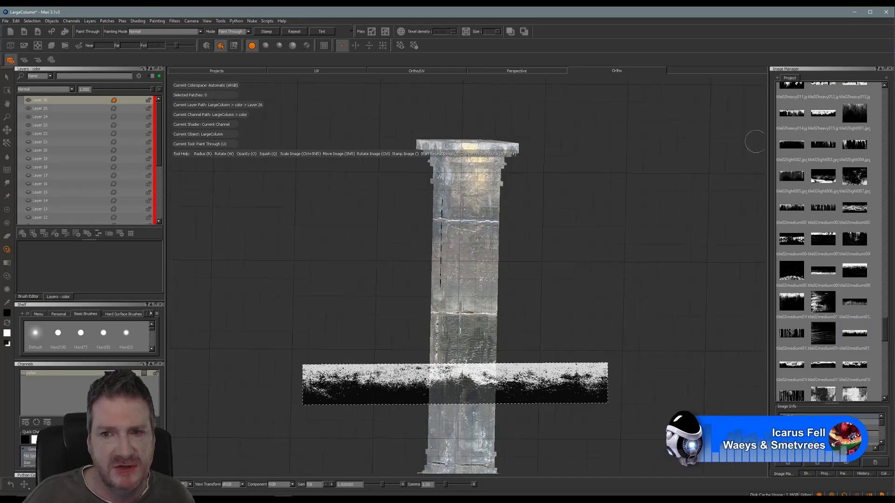
# - Load the elongated splatter image for paint-through, rotate it upright, and move and scale it to fit the front of the column shaft
pyautogui.moveTo(887, 328); pyautogui.dragTo(887, 303)
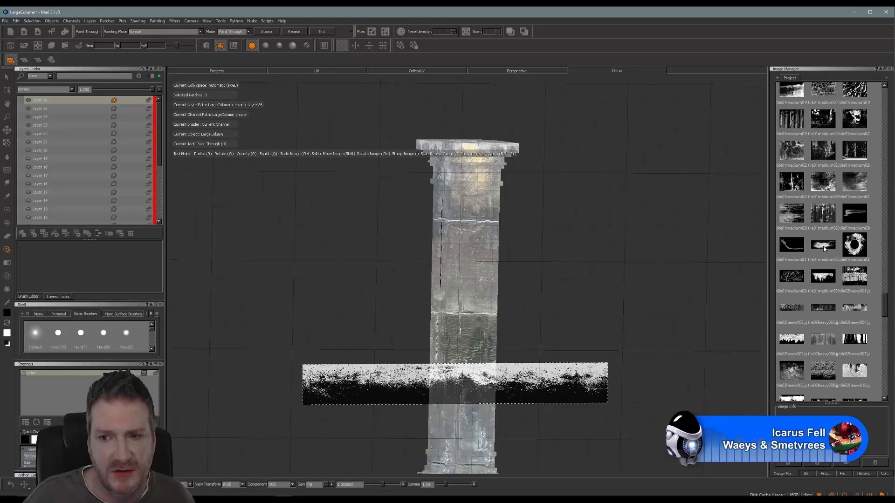
pyautogui.moveTo(824, 247); pyautogui.dragTo(566, 281)
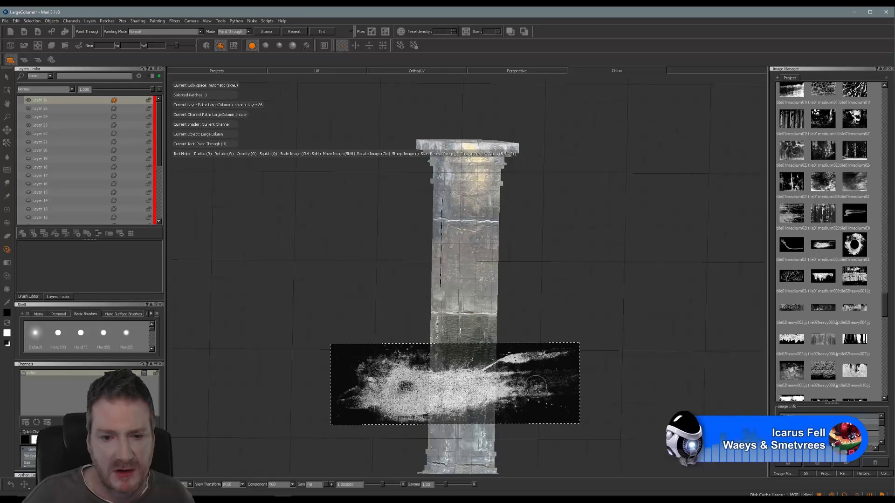
pyautogui.press('w')
pyautogui.moveTo(525, 378)
pyautogui.mouseDown()
pyautogui.moveTo(516, 424)
pyautogui.moveTo(460, 460)
pyautogui.mouseUp()
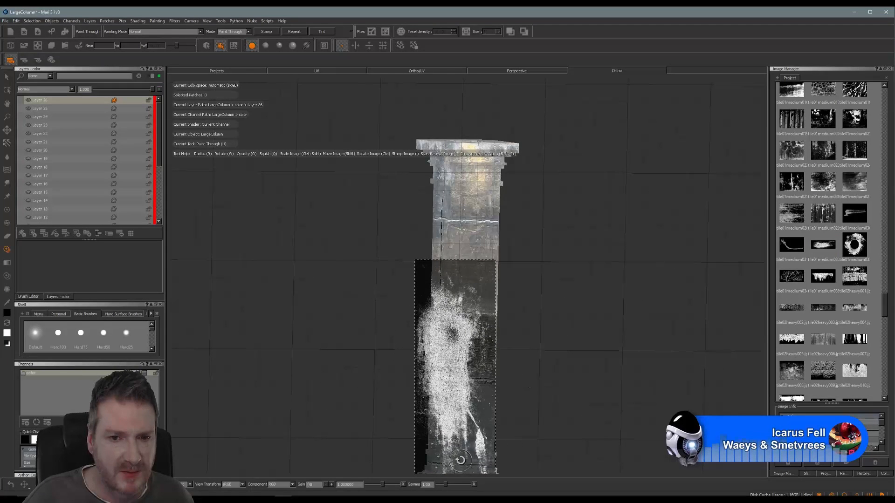
pyautogui.moveTo(525, 294)
pyautogui.keyDown('alt'); pyautogui.mouseDown()
pyautogui.moveTo(487, 273)
pyautogui.moveTo(437, 284)
pyautogui.moveTo(367, 276)
pyautogui.mouseUp(); pyautogui.keyUp('alt')
pyautogui.press('u')
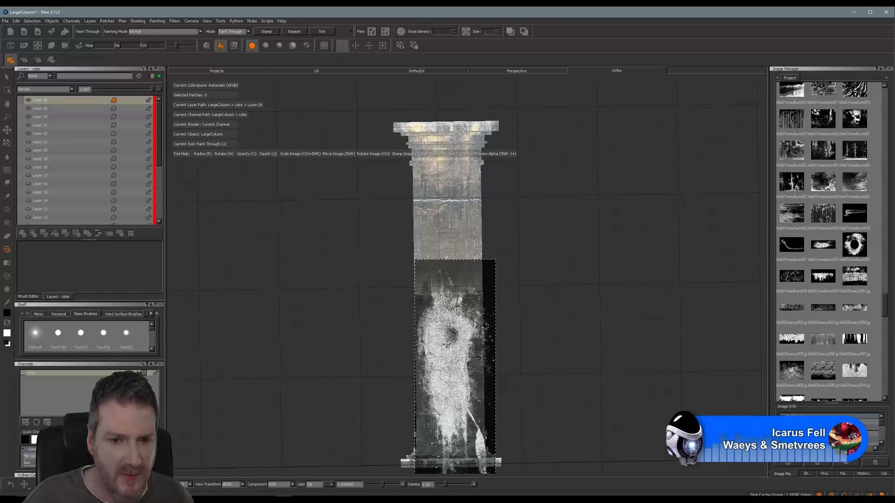
pyautogui.keyDown('shift'); pyautogui.moveTo(437, 347); pyautogui.dragTo(455, 328); pyautogui.keyUp('shift')
pyautogui.moveTo(479, 255)
pyautogui.keyDown('ctrl'); pyautogui.keyDown('shift'); pyautogui.mouseDown()
pyautogui.moveTo(438, 279)
pyautogui.moveTo(446, 284)
pyautogui.mouseUp(); pyautogui.keyUp('shift'); pyautogui.keyUp('ctrl')
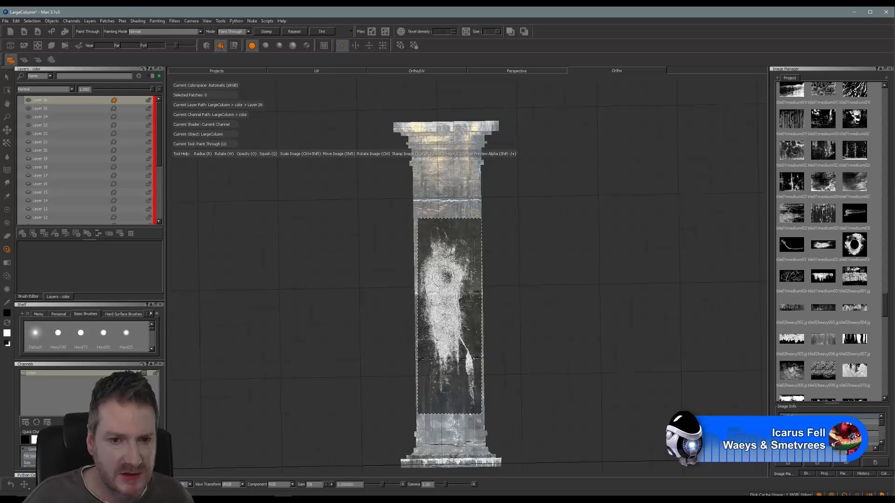
# - Paint the splatter mask down the middle of the shaft's front face and bake it
pyautogui.moveTo(454, 246)
pyautogui.mouseDown()
pyautogui.moveTo(440, 268)
pyautogui.moveTo(434, 256)
pyautogui.moveTo(427, 338)
pyautogui.moveTo(461, 259)
pyautogui.moveTo(456, 326)
pyautogui.moveTo(468, 402)
pyautogui.moveTo(447, 345)
pyautogui.moveTo(433, 373)
pyautogui.moveTo(441, 384)
pyautogui.mouseUp()
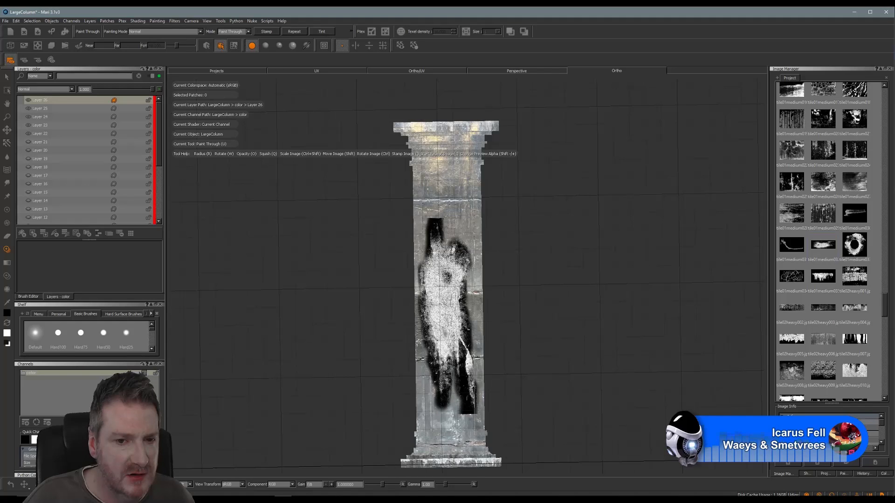
pyautogui.moveTo(432, 227); pyautogui.dragTo(436, 236)
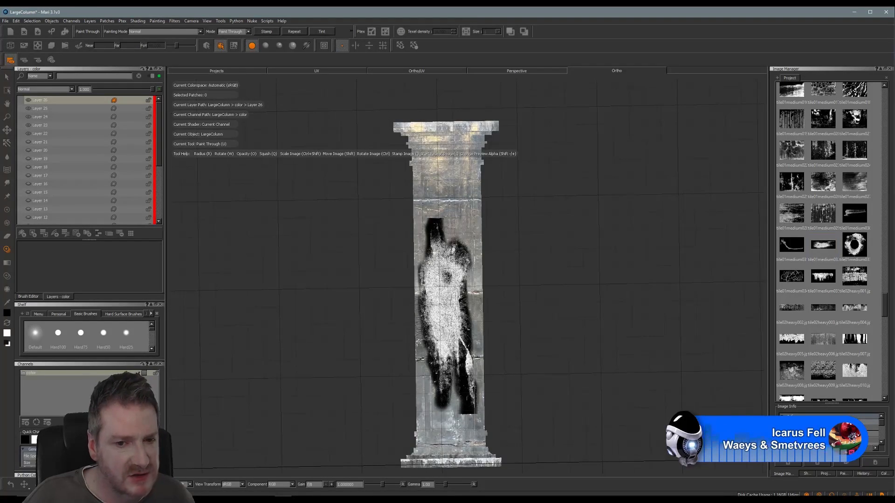
pyautogui.press('b')
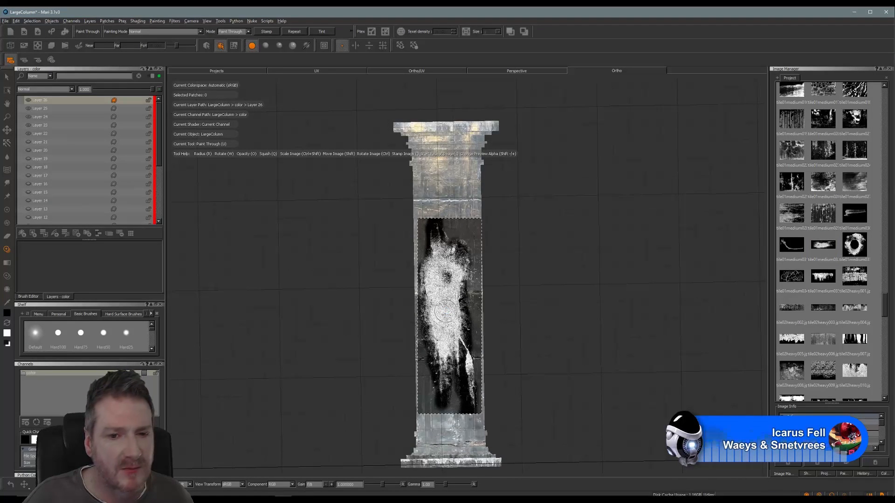
# - Paint the splatter mask over the unpainted vertical strip on the shaft from an angled view and bake it
pyautogui.keyDown('alt'); pyautogui.moveTo(446, 311); pyautogui.dragTo(341, 288); pyautogui.keyUp('alt')
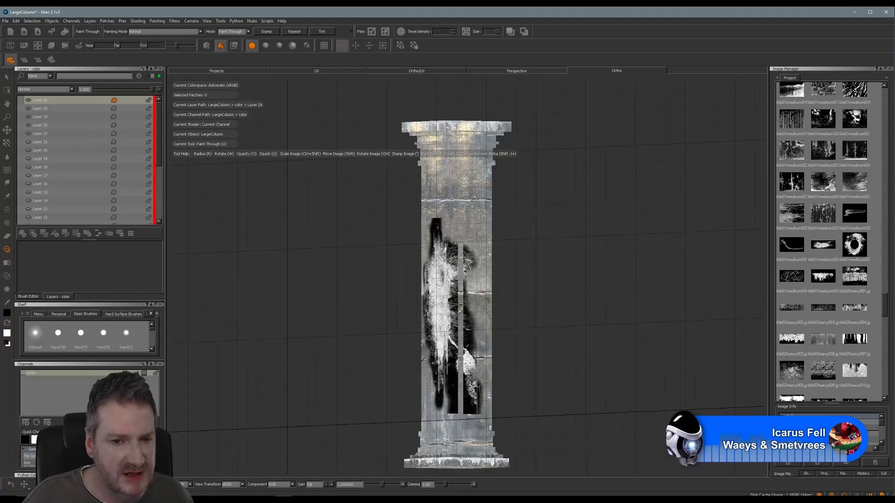
pyautogui.moveTo(406, 326)
pyautogui.keyDown('alt'); pyautogui.mouseDown()
pyautogui.moveTo(376, 334)
pyautogui.moveTo(308, 326)
pyautogui.moveTo(344, 302)
pyautogui.moveTo(331, 300)
pyautogui.moveTo(395, 296)
pyautogui.mouseUp(); pyautogui.keyUp('alt')
pyautogui.moveTo(460, 310)
pyautogui.keyDown('shift'); pyautogui.mouseDown()
pyautogui.moveTo(438, 306)
pyautogui.moveTo(454, 306)
pyautogui.moveTo(466, 334)
pyautogui.mouseUp(); pyautogui.keyUp('shift')
pyautogui.moveTo(467, 371); pyautogui.dragTo(469, 389)
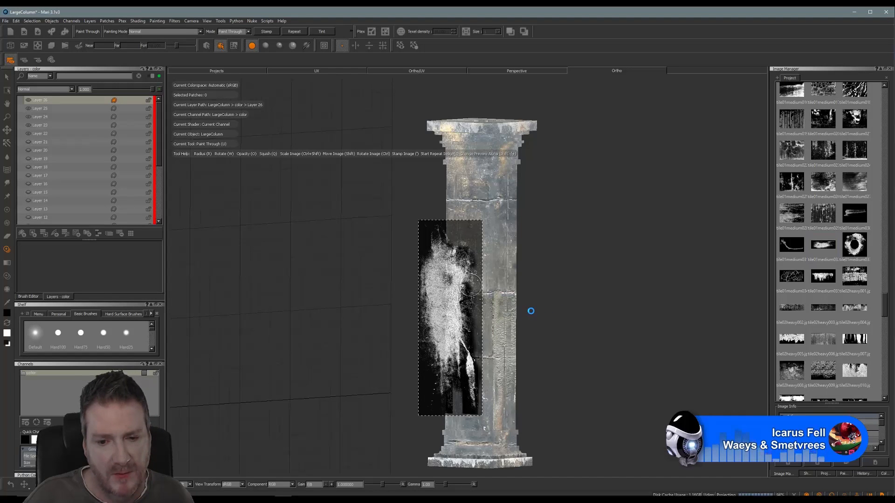
# - Reposition the splatter mask over the shaft in a closer angled view and paint in the remaining gaps in the middle
pyautogui.keyDown('alt'); pyautogui.moveTo(551, 309); pyautogui.dragTo(659, 305); pyautogui.keyUp('alt')
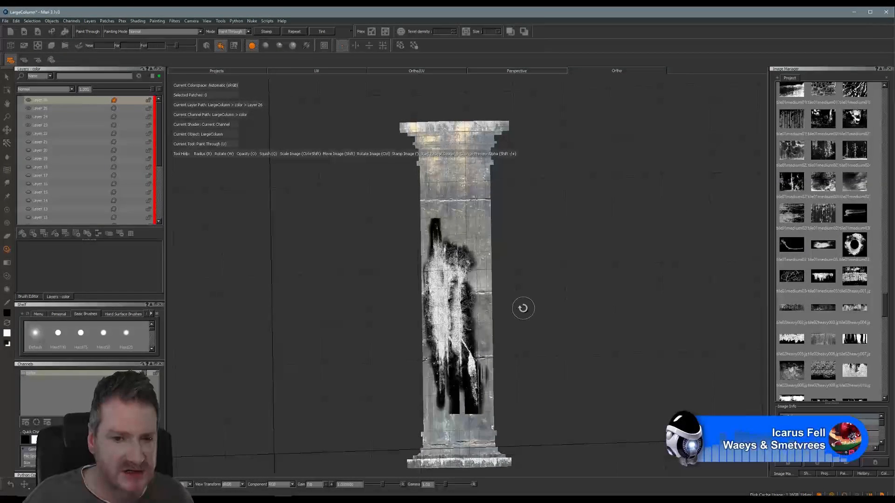
pyautogui.moveTo(523, 308)
pyautogui.keyDown('alt'); pyautogui.mouseDown()
pyautogui.moveTo(563, 309)
pyautogui.moveTo(516, 306)
pyautogui.mouseUp(); pyautogui.keyUp('alt')
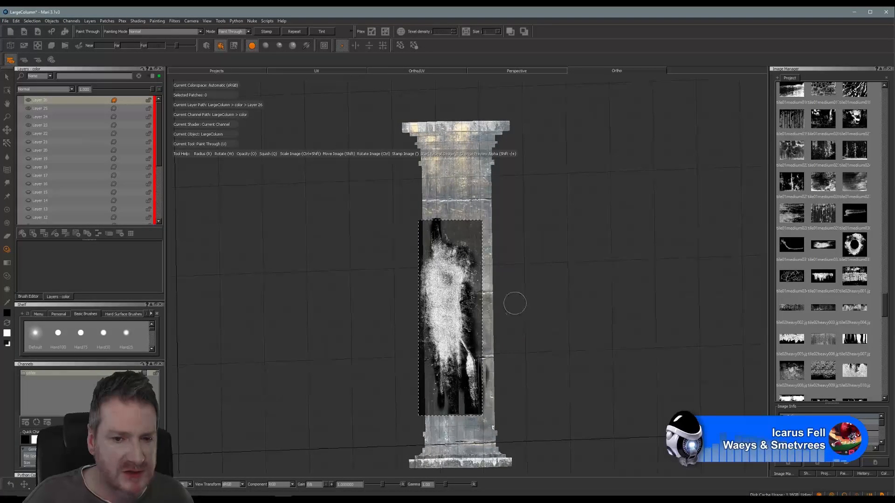
pyautogui.keyDown('shift'); pyautogui.moveTo(467, 323); pyautogui.dragTo(464, 309); pyautogui.keyUp('shift')
pyautogui.press("'")
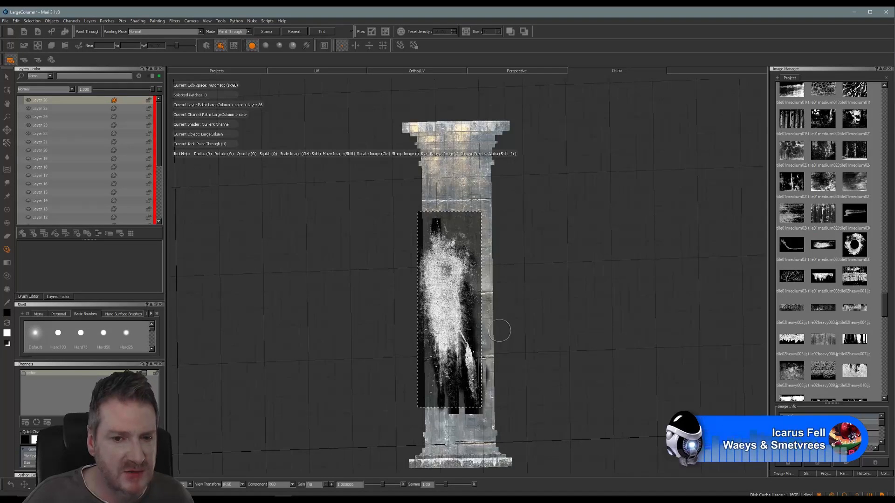
pyautogui.keyDown('alt'); pyautogui.moveTo(497, 314); pyautogui.dragTo(543, 320, button='right'); pyautogui.keyUp('alt')
pyautogui.keyDown('alt'); pyautogui.moveTo(542, 320); pyautogui.dragTo(553, 288, button='middle'); pyautogui.keyUp('alt')
pyautogui.keyDown('shift'); pyautogui.moveTo(439, 320); pyautogui.dragTo(460, 262); pyautogui.keyUp('shift')
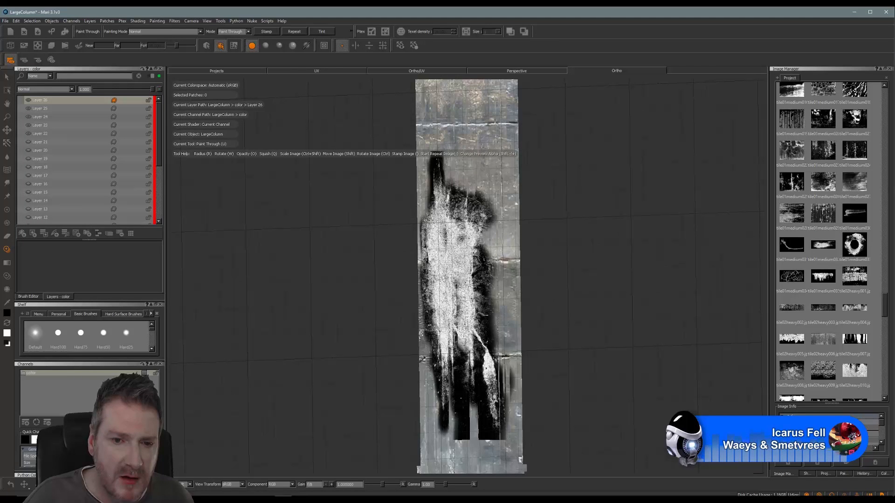
pyautogui.click(461, 295)
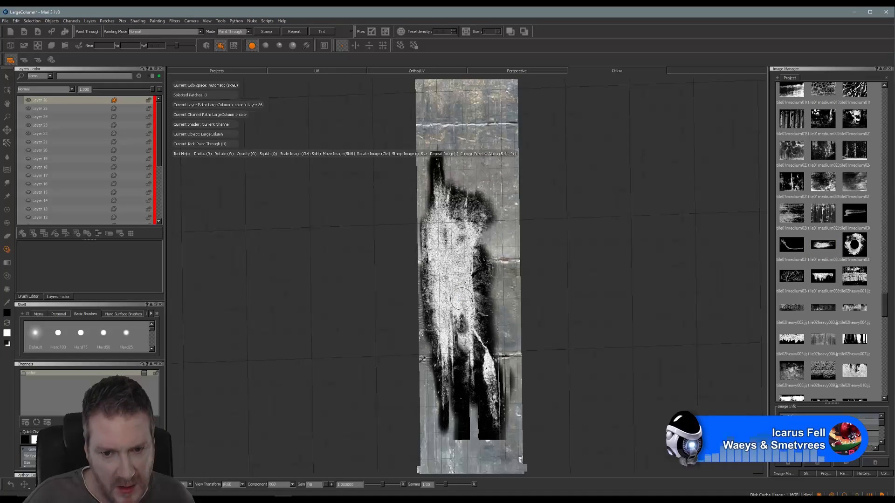
pyautogui.moveTo(464, 291)
pyautogui.keyDown('shift'); pyautogui.mouseDown()
pyautogui.moveTo(467, 329)
pyautogui.moveTo(458, 242)
pyautogui.mouseUp(); pyautogui.keyUp('shift')
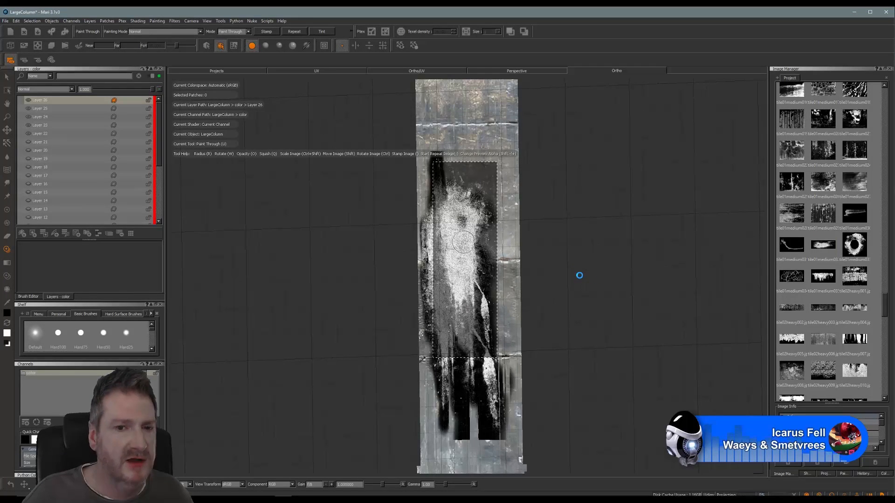
# - Try the Add and Lighten blend modes on the splatter layer, Layer 26
pyautogui.keyDown('alt'); pyautogui.moveTo(580, 275); pyautogui.dragTo(621, 278); pyautogui.keyUp('alt')
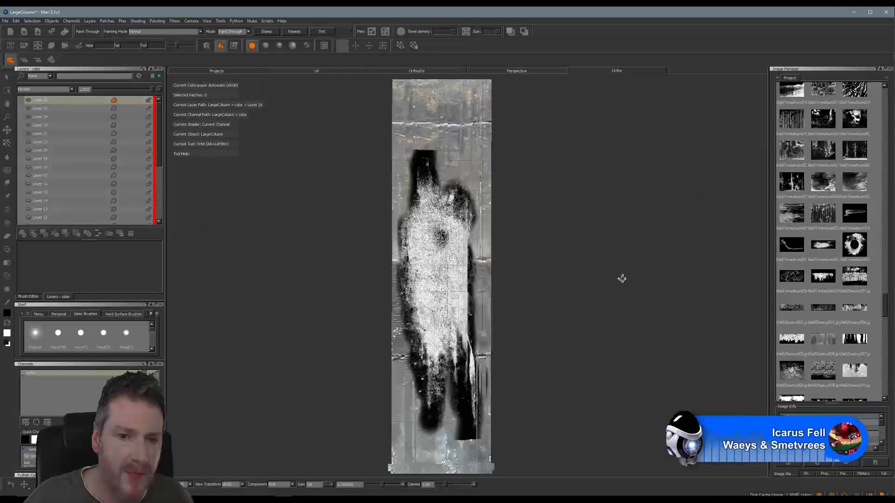
pyautogui.keyDown('alt'); pyautogui.moveTo(622, 278); pyautogui.dragTo(541, 300, button='right'); pyautogui.keyUp('alt')
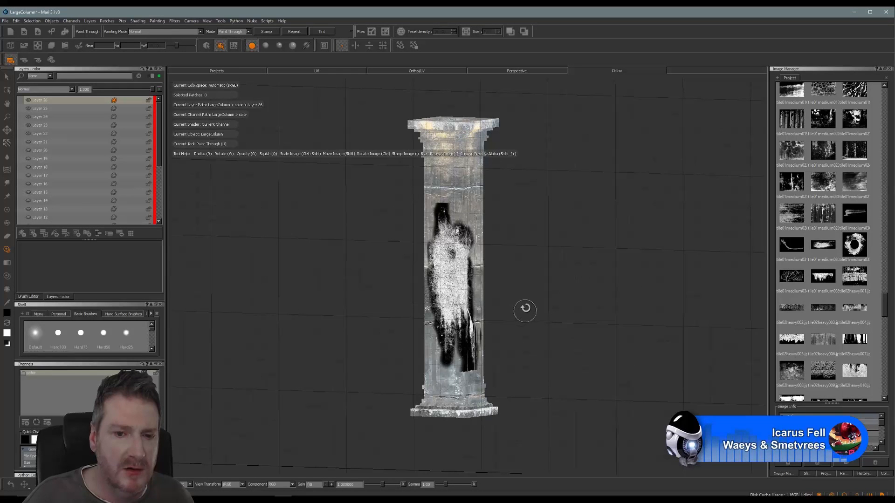
pyautogui.click(71, 89)
pyautogui.click(29, 125)
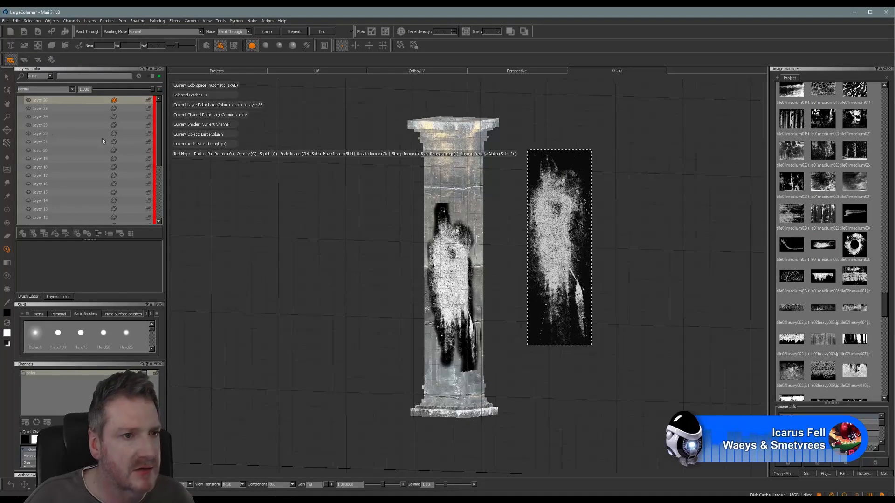
pyautogui.click(73, 89)
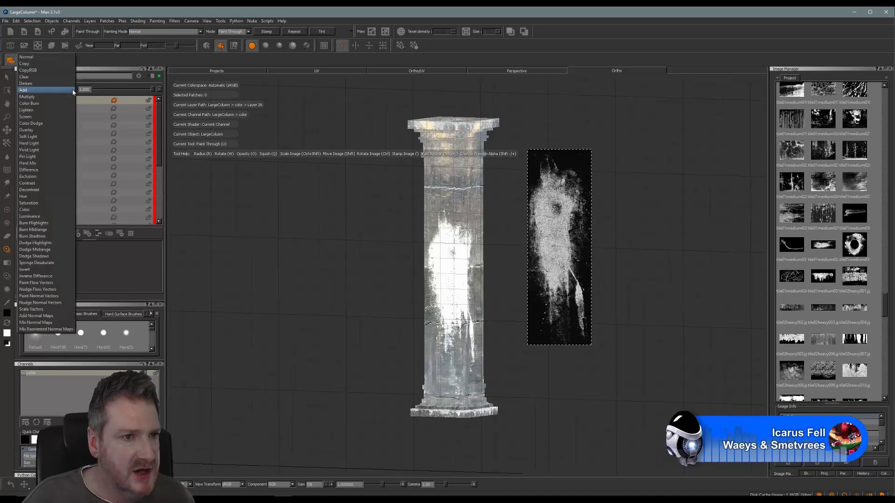
pyautogui.click(30, 112)
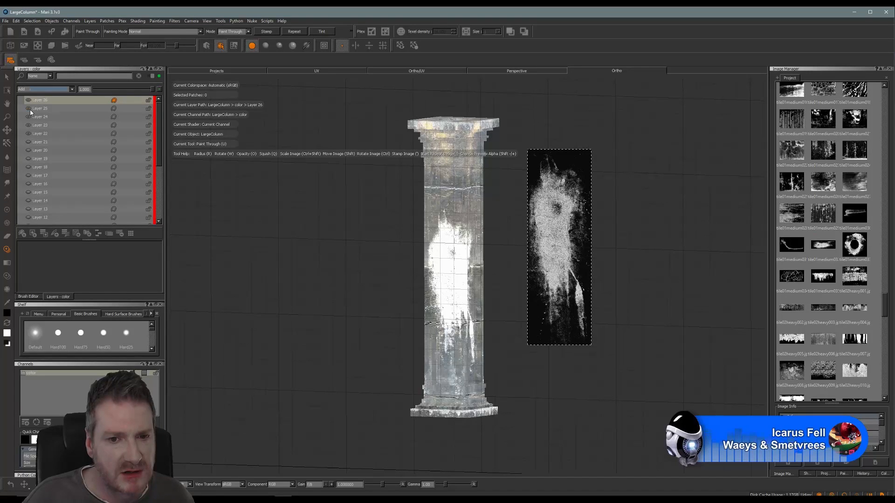
# - Set Layer 26's blend mode to Screen and lower its opacity to about 0.6
pyautogui.click(68, 92)
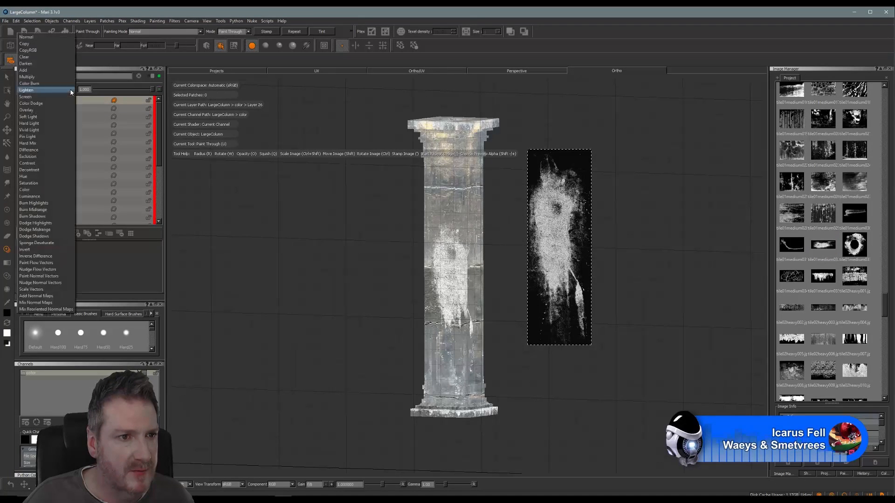
pyautogui.click(65, 93)
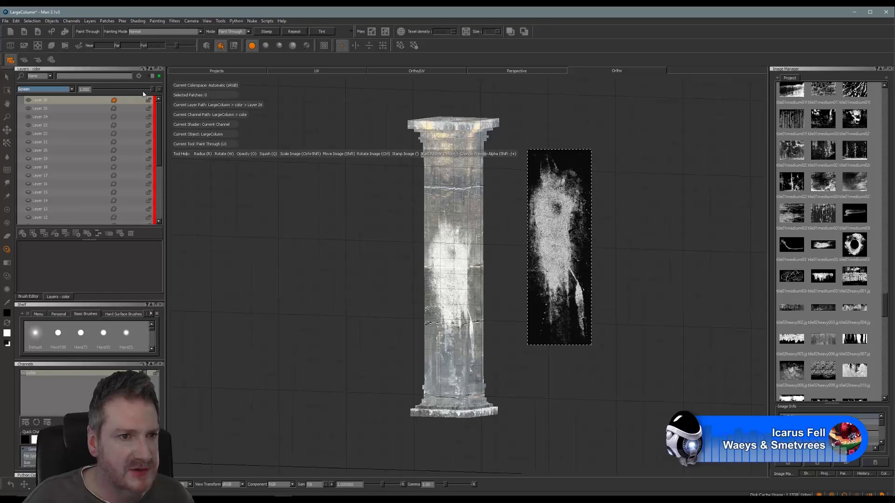
pyautogui.moveTo(144, 92); pyautogui.dragTo(122, 95)
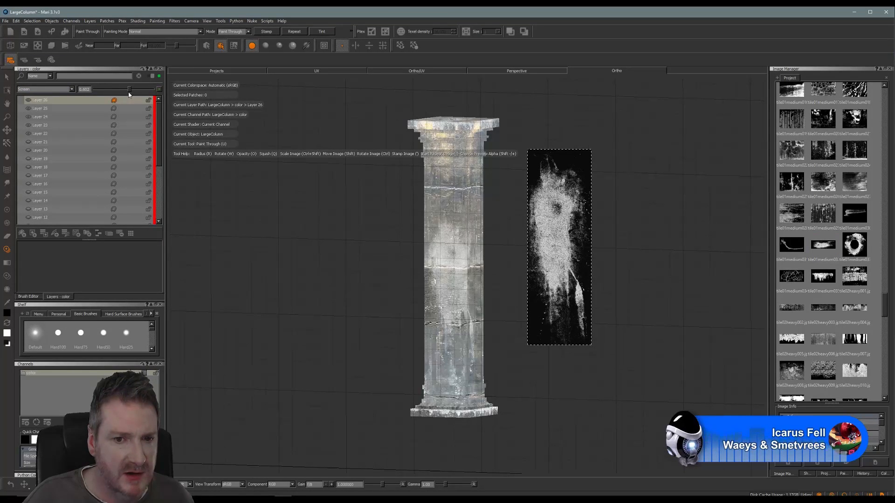
pyautogui.moveTo(329, 220)
pyautogui.keyDown('alt'); pyautogui.mouseDown()
pyautogui.moveTo(374, 223)
pyautogui.moveTo(265, 204)
pyautogui.moveTo(341, 237)
pyautogui.moveTo(280, 244)
pyautogui.moveTo(352, 253)
pyautogui.moveTo(275, 241)
pyautogui.moveTo(445, 252)
pyautogui.moveTo(569, 246)
pyautogui.moveTo(515, 241)
pyautogui.mouseUp(); pyautogui.keyUp('alt')
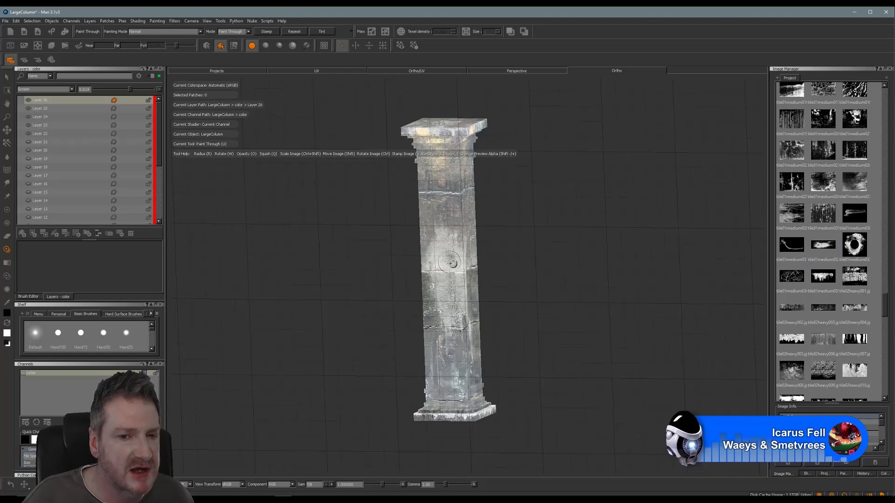
pyautogui.keyDown('alt'); pyautogui.moveTo(521, 281); pyautogui.dragTo(300, 268); pyautogui.keyUp('alt')
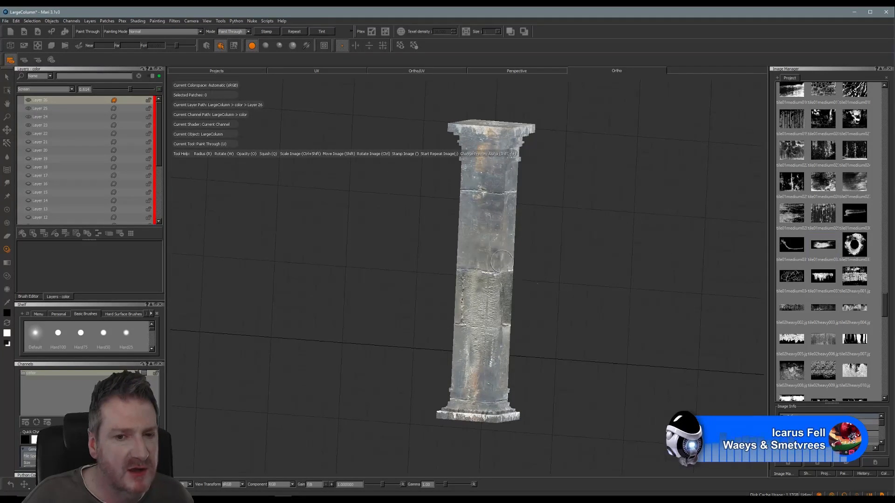
pyautogui.keyDown('alt'); pyautogui.moveTo(501, 262); pyautogui.dragTo(470, 214); pyautogui.keyUp('alt')
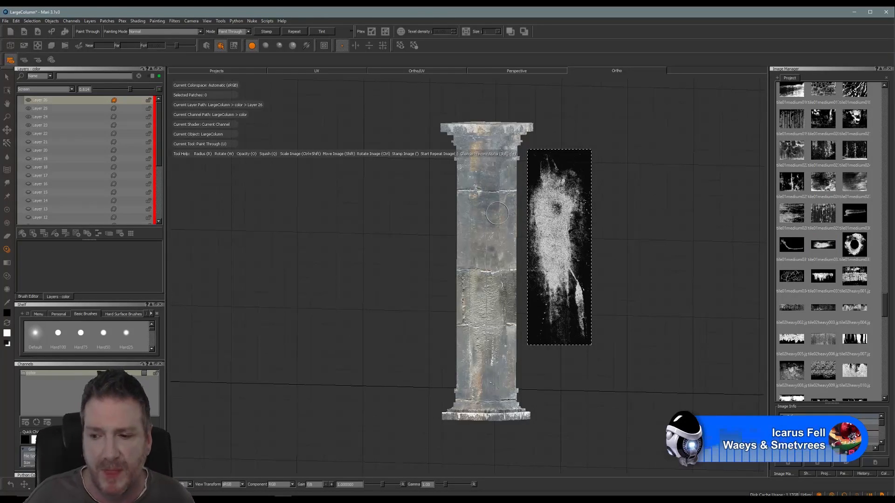
# - Add a new layer, load a light vertical streak mask, and scale and position it over the lower shaft of the column
pyautogui.click(21, 235)
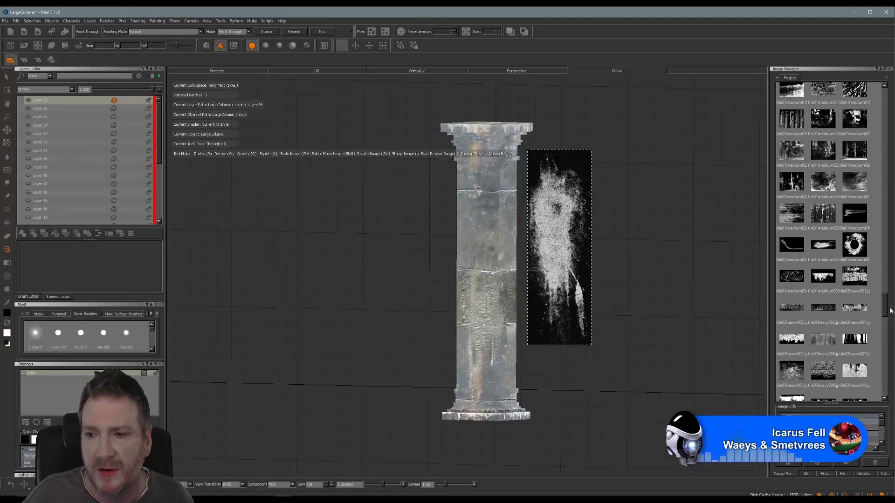
pyautogui.moveTo(885, 309); pyautogui.dragTo(887, 281)
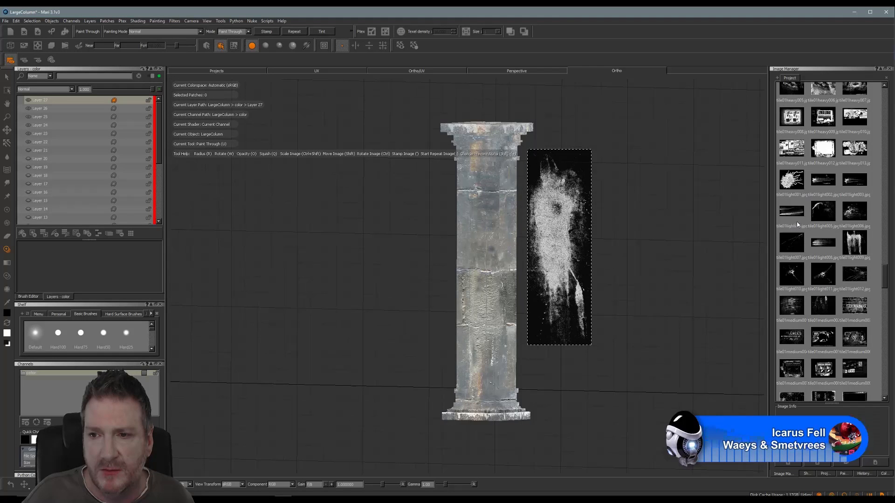
pyautogui.moveTo(777, 221); pyautogui.dragTo(788, 218)
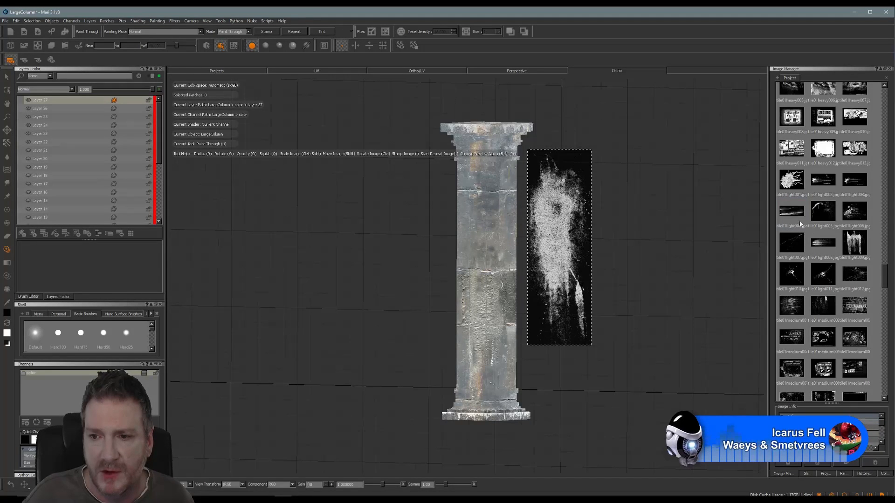
pyautogui.moveTo(822, 246)
pyautogui.mouseDown()
pyautogui.moveTo(595, 253)
pyautogui.moveTo(597, 246)
pyautogui.moveTo(496, 245)
pyautogui.moveTo(615, 239)
pyautogui.mouseUp()
pyautogui.keyDown('shift'); pyautogui.moveTo(505, 237); pyautogui.dragTo(512, 297); pyautogui.keyUp('shift')
pyautogui.keyDown('ctrl'); pyautogui.keyDown('shift'); pyautogui.moveTo(511, 298); pyautogui.dragTo(485, 365); pyautogui.keyUp('shift'); pyautogui.keyUp('ctrl')
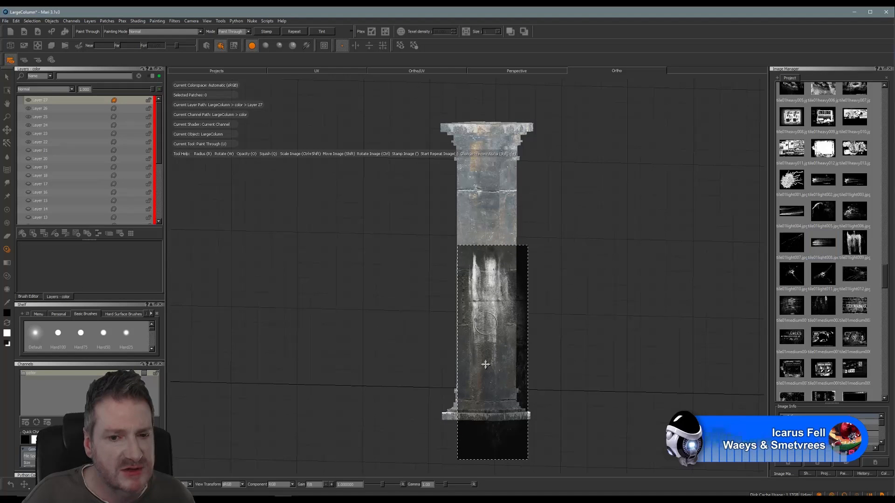
# - Turn the column to another side, paint the streak mask through onto the upper shaft and bake it
pyautogui.moveTo(410, 314)
pyautogui.keyDown('alt'); pyautogui.mouseDown()
pyautogui.moveTo(539, 329)
pyautogui.moveTo(633, 313)
pyautogui.mouseUp(); pyautogui.keyUp('alt')
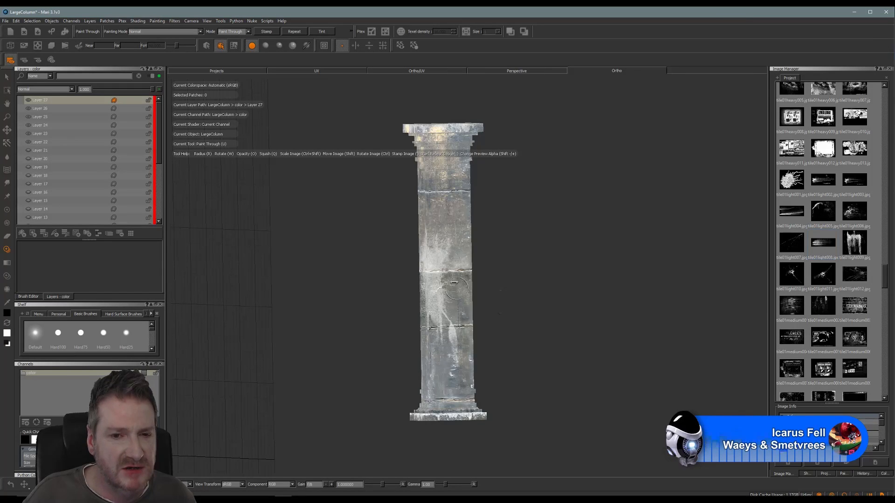
pyautogui.moveTo(453, 283)
pyautogui.keyDown('alt'); pyautogui.mouseDown()
pyautogui.moveTo(336, 276)
pyautogui.moveTo(441, 275)
pyautogui.mouseUp(); pyautogui.keyUp('alt')
pyautogui.keyDown('alt'); pyautogui.moveTo(476, 273); pyautogui.dragTo(404, 256); pyautogui.keyUp('alt')
pyautogui.keyDown('alt'); pyautogui.moveTo(513, 313); pyautogui.dragTo(492, 310, button='middle'); pyautogui.keyUp('alt')
pyautogui.moveTo(492, 310)
pyautogui.keyDown('alt'); pyautogui.mouseDown()
pyautogui.moveTo(416, 303)
pyautogui.moveTo(496, 303)
pyautogui.moveTo(425, 326)
pyautogui.moveTo(483, 328)
pyautogui.moveTo(476, 215)
pyautogui.moveTo(482, 227)
pyautogui.mouseUp(); pyautogui.keyUp('alt')
pyautogui.press('u')
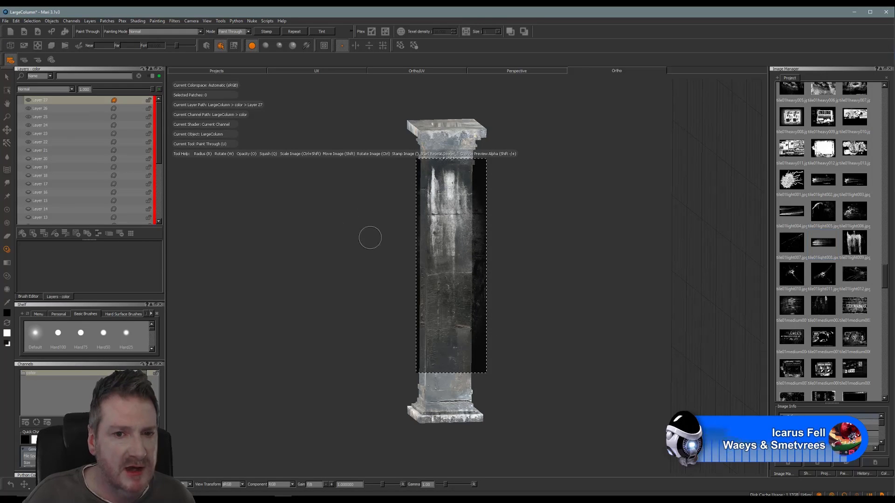
pyautogui.moveTo(443, 166)
pyautogui.mouseDown()
pyautogui.moveTo(428, 205)
pyautogui.moveTo(434, 269)
pyautogui.moveTo(457, 266)
pyautogui.moveTo(447, 300)
pyautogui.moveTo(455, 307)
pyautogui.moveTo(462, 243)
pyautogui.mouseUp()
pyautogui.press('b')
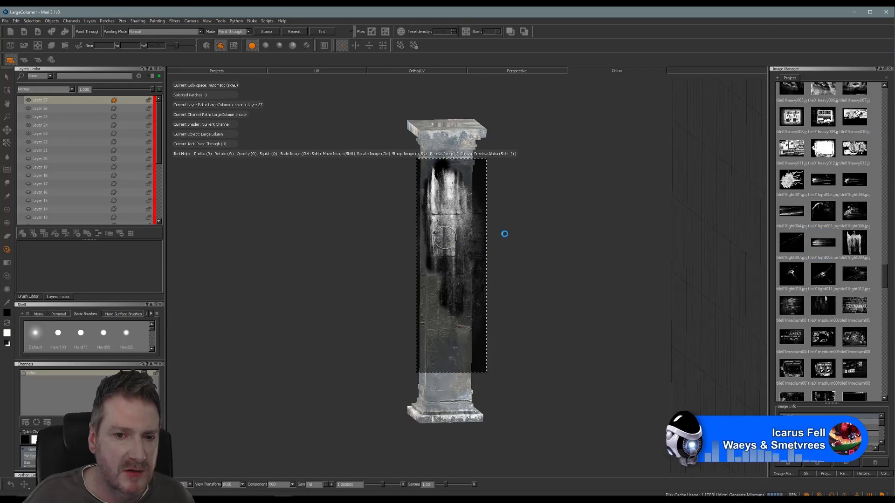
# - Reposition the streak mask over the neighbouring side of the upper shaft and paint in the unpainted strip between the existing streaks
pyautogui.moveTo(503, 227)
pyautogui.keyDown('alt'); pyautogui.mouseDown()
pyautogui.moveTo(551, 214)
pyautogui.moveTo(471, 223)
pyautogui.moveTo(547, 230)
pyautogui.mouseUp(); pyautogui.keyUp('alt')
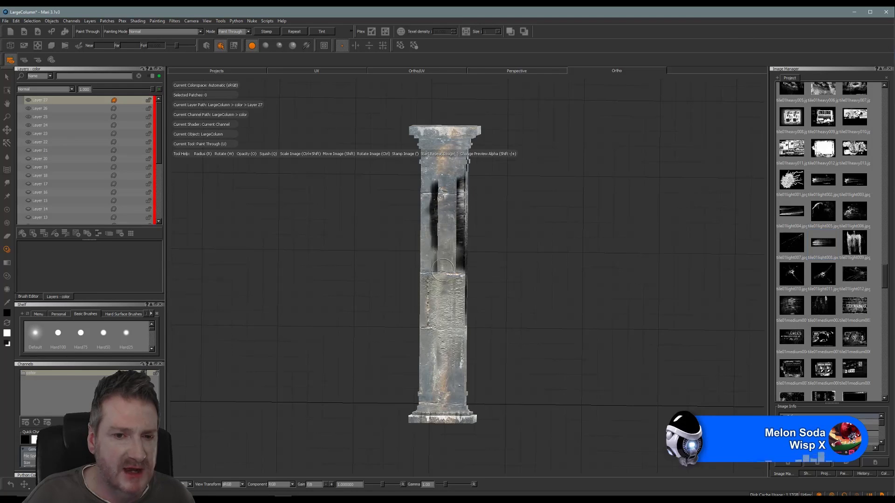
pyautogui.moveTo(521, 231)
pyautogui.keyDown('alt'); pyautogui.mouseDown()
pyautogui.moveTo(565, 232)
pyautogui.moveTo(531, 233)
pyautogui.mouseUp(); pyautogui.keyUp('alt')
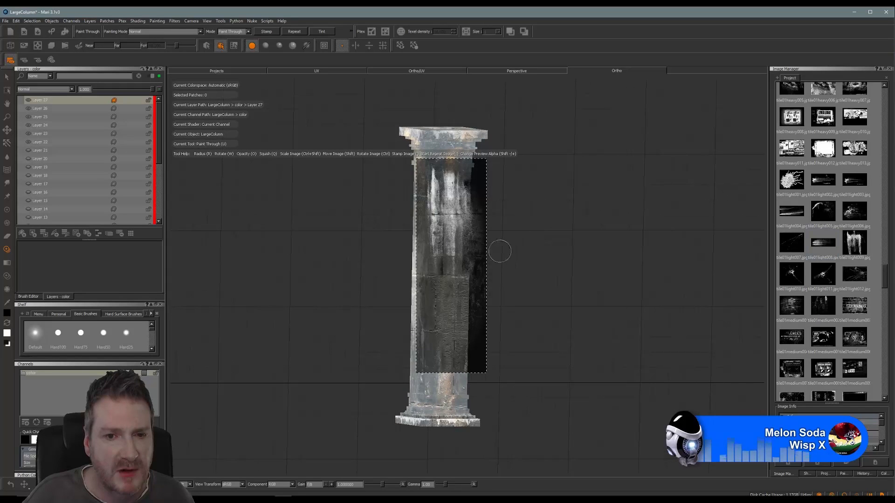
pyautogui.moveTo(450, 237)
pyautogui.keyDown('shift'); pyautogui.mouseDown()
pyautogui.moveTo(471, 252)
pyautogui.moveTo(466, 196)
pyautogui.mouseUp(); pyautogui.keyUp('shift')
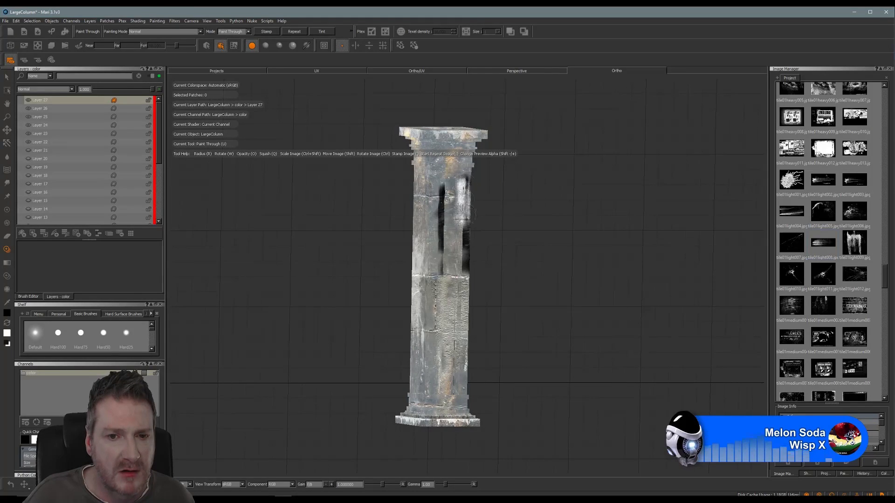
pyautogui.moveTo(464, 269)
pyautogui.mouseDown()
pyautogui.moveTo(452, 298)
pyautogui.moveTo(440, 263)
pyautogui.moveTo(448, 235)
pyautogui.mouseUp()
pyautogui.moveTo(453, 183); pyautogui.dragTo(462, 178)
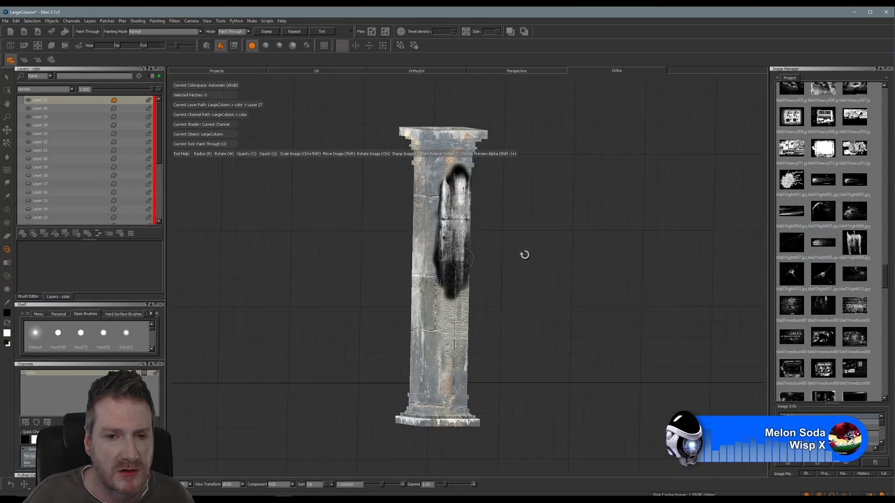
# - Reposition the streak mask slightly lower over the painted streaks in a closer angled view, blend in the middle and bake it
pyautogui.keyDown('alt'); pyautogui.moveTo(523, 254); pyautogui.dragTo(380, 247); pyautogui.keyUp('alt')
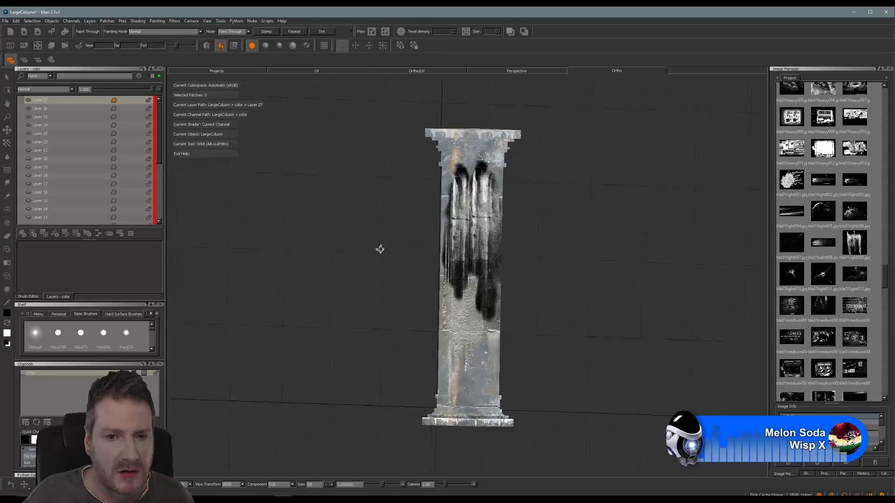
pyautogui.moveTo(482, 246)
pyautogui.keyDown('alt'); pyautogui.mouseDown()
pyautogui.moveTo(511, 225)
pyautogui.moveTo(521, 242)
pyautogui.moveTo(495, 272)
pyautogui.mouseUp(); pyautogui.keyUp('alt')
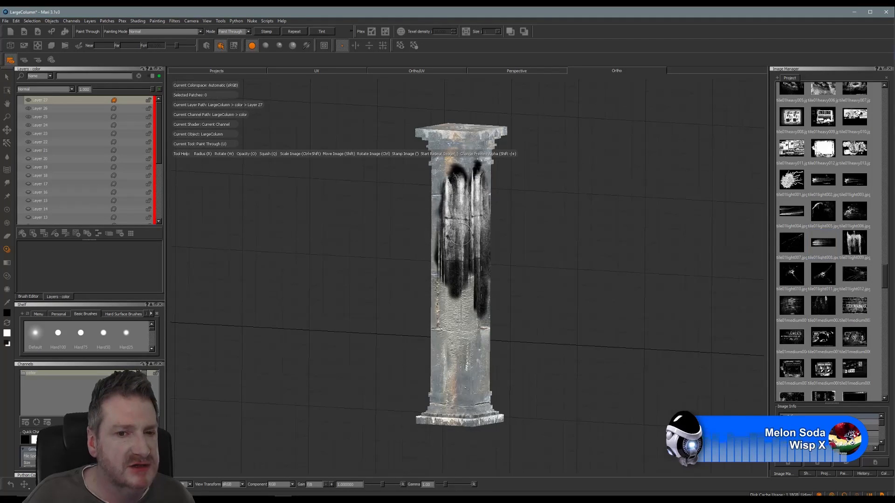
pyautogui.moveTo(463, 227); pyautogui.dragTo(466, 241)
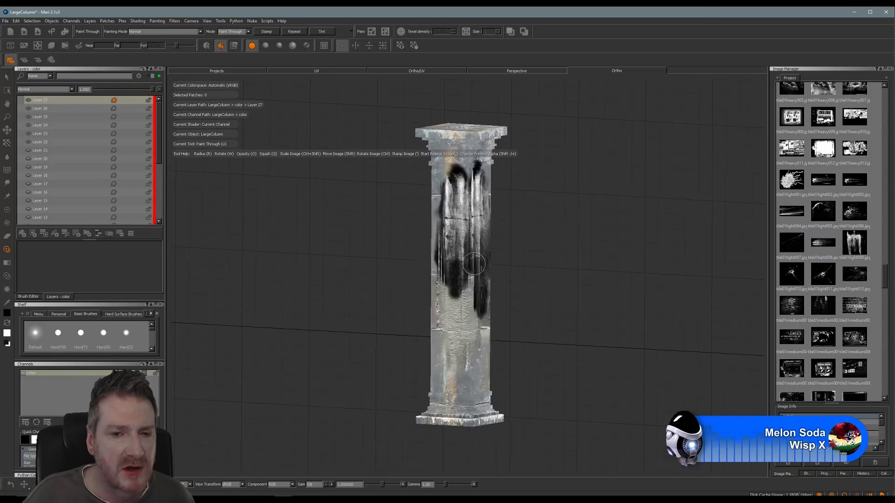
pyautogui.scroll(3, 474, 252)
pyautogui.moveTo(470, 233)
pyautogui.keyDown('shift'); pyautogui.mouseDown()
pyautogui.moveTo(468, 243)
pyautogui.moveTo(459, 206)
pyautogui.mouseUp(); pyautogui.keyUp('shift')
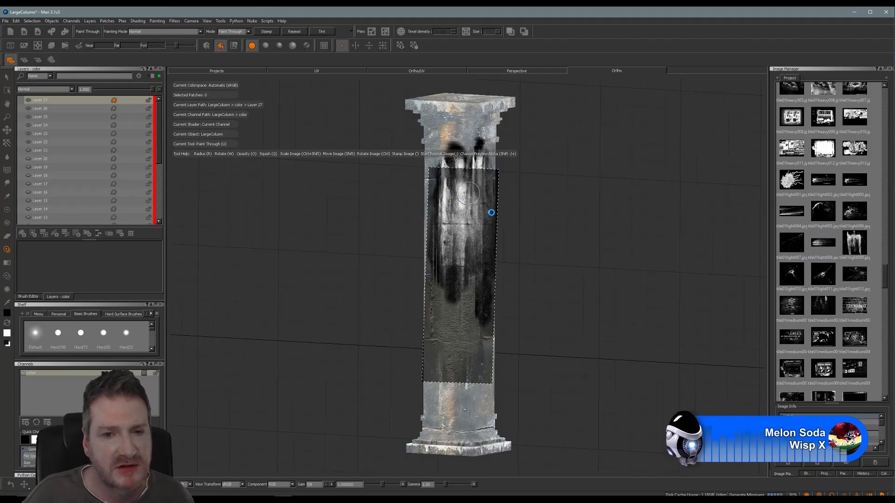
pyautogui.moveTo(468, 193); pyautogui.dragTo(473, 224)
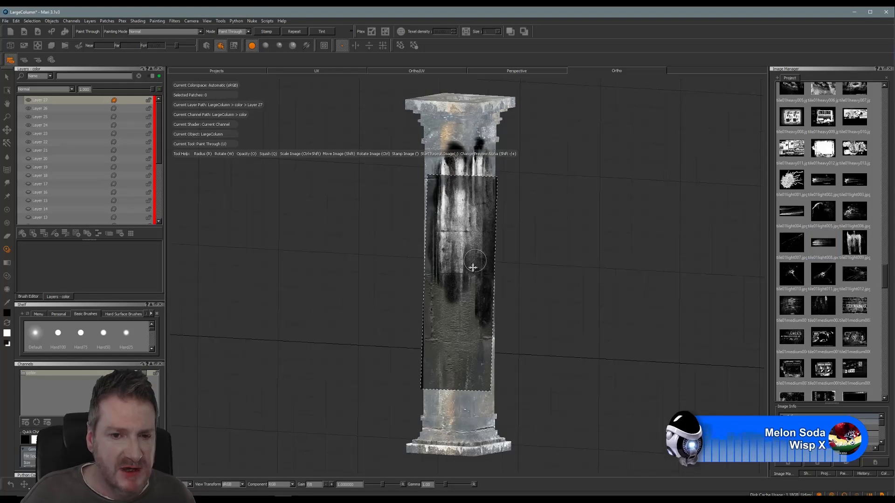
pyautogui.press('b')
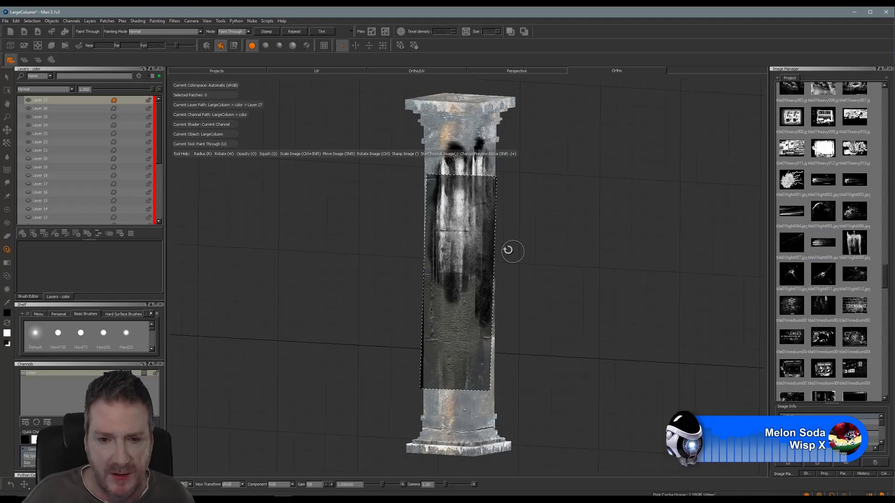
# - Turn to the adjoining shaft face, align the streak mask over its dark streaks, and paint and bake another pass
pyautogui.moveTo(507, 248)
pyautogui.keyDown('alt'); pyautogui.mouseDown()
pyautogui.moveTo(395, 234)
pyautogui.moveTo(431, 237)
pyautogui.mouseUp(); pyautogui.keyUp('alt')
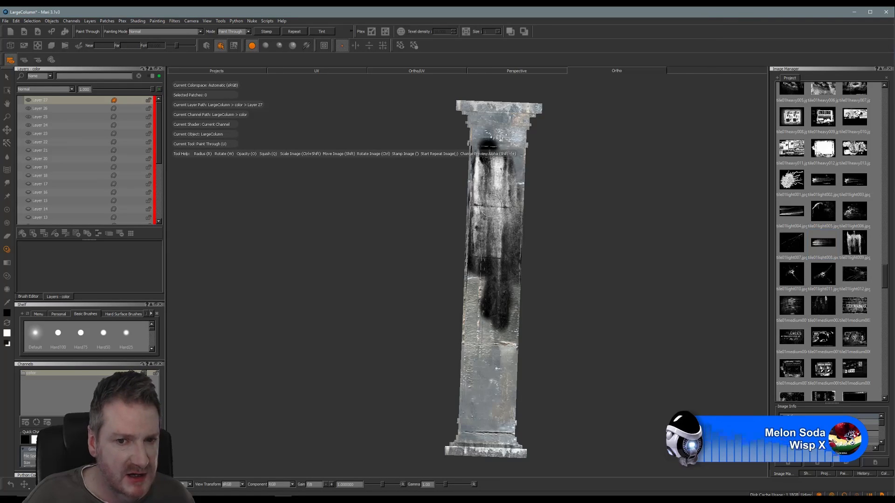
pyautogui.moveTo(481, 211); pyautogui.dragTo(480, 220, button='middle')
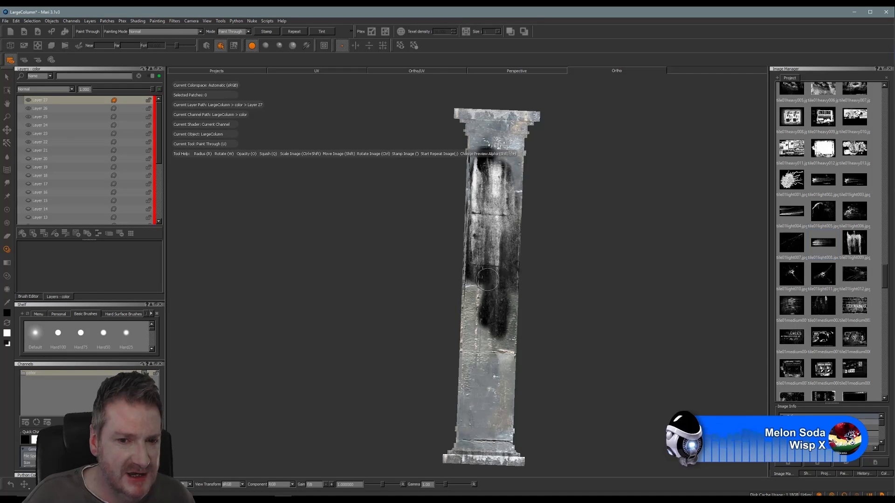
pyautogui.moveTo(429, 318); pyautogui.dragTo(470, 309, button='middle')
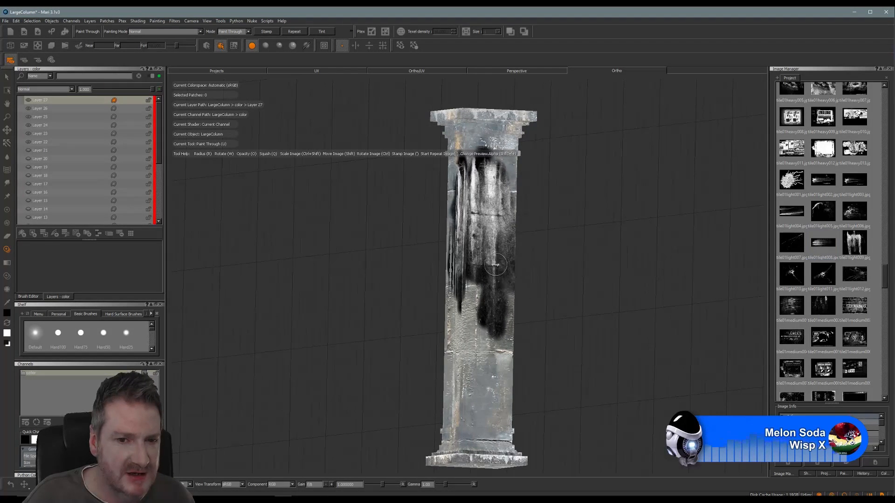
pyautogui.keyDown('alt'); pyautogui.moveTo(459, 287); pyautogui.dragTo(441, 291); pyautogui.keyUp('alt')
pyautogui.keyDown('shift'); pyautogui.moveTo(490, 266); pyautogui.dragTo(523, 262); pyautogui.keyUp('shift')
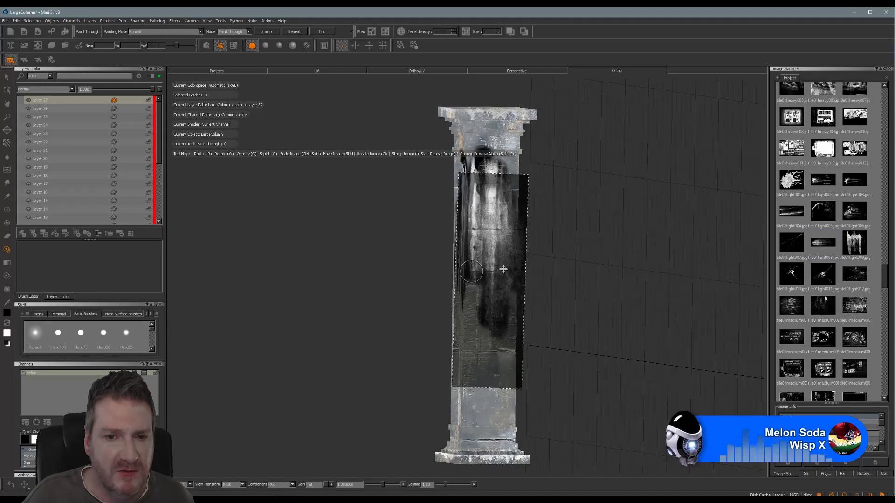
pyautogui.moveTo(493, 227)
pyautogui.mouseDown()
pyautogui.moveTo(493, 211)
pyautogui.moveTo(478, 215)
pyautogui.moveTo(500, 262)
pyautogui.moveTo(498, 284)
pyautogui.mouseUp()
pyautogui.press('b')
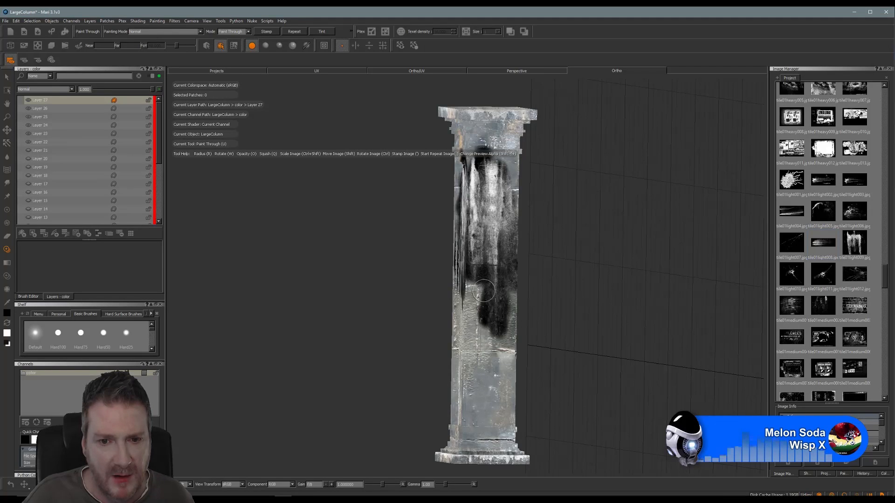
# - Shift the streak mask lower on the same face to blend and bake a further pass, and move the mask beside the column
pyautogui.keyDown('shift'); pyautogui.moveTo(500, 291); pyautogui.dragTo(503, 248); pyautogui.keyUp('shift')
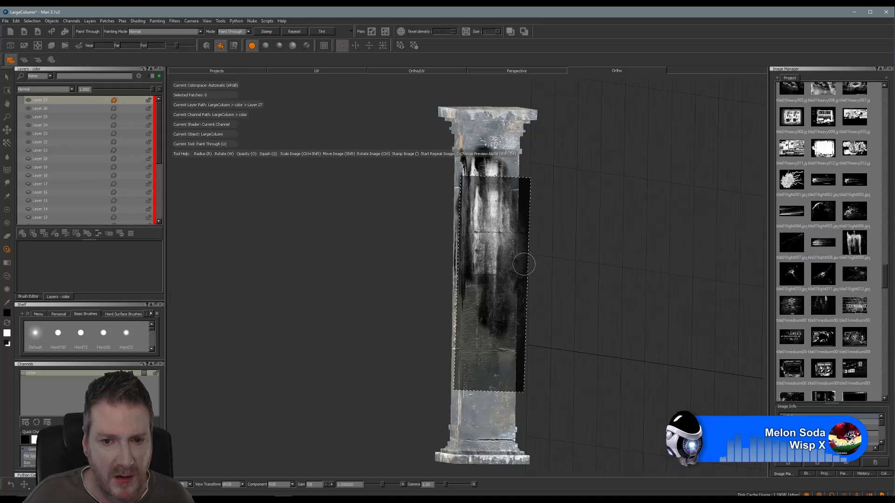
pyautogui.keyDown('shift'); pyautogui.moveTo(504, 262); pyautogui.dragTo(504, 278); pyautogui.keyUp('shift')
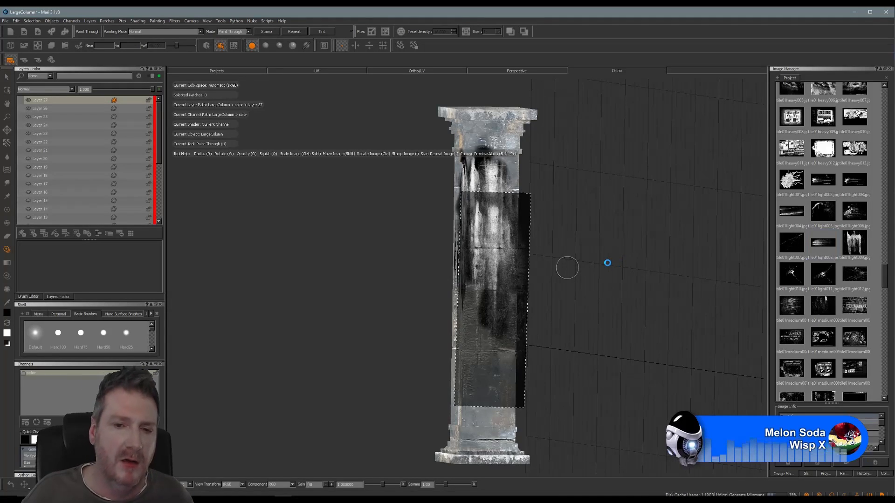
pyautogui.moveTo(571, 273)
pyautogui.keyDown('alt'); pyautogui.mouseDown()
pyautogui.moveTo(609, 262)
pyautogui.moveTo(597, 283)
pyautogui.moveTo(553, 298)
pyautogui.mouseUp(); pyautogui.keyUp('alt')
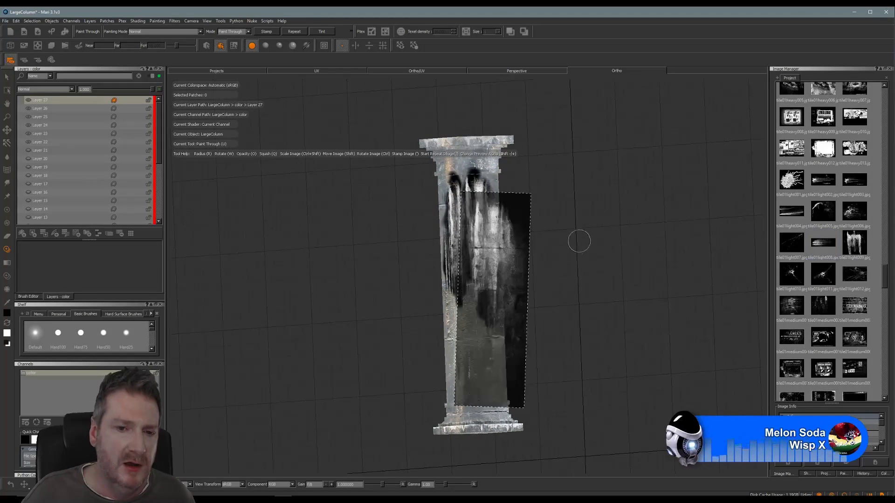
pyautogui.keyDown('shift'); pyautogui.moveTo(479, 262); pyautogui.dragTo(552, 210); pyautogui.keyUp('shift')
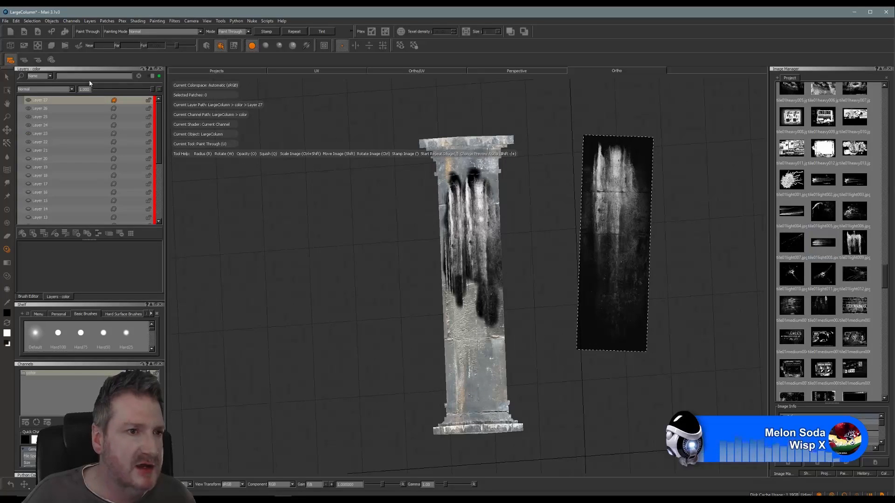
# - Set Layer 27's blend mode to Screen, lower its opacity to about 0.78 and check the column from another side
pyautogui.click(72, 89)
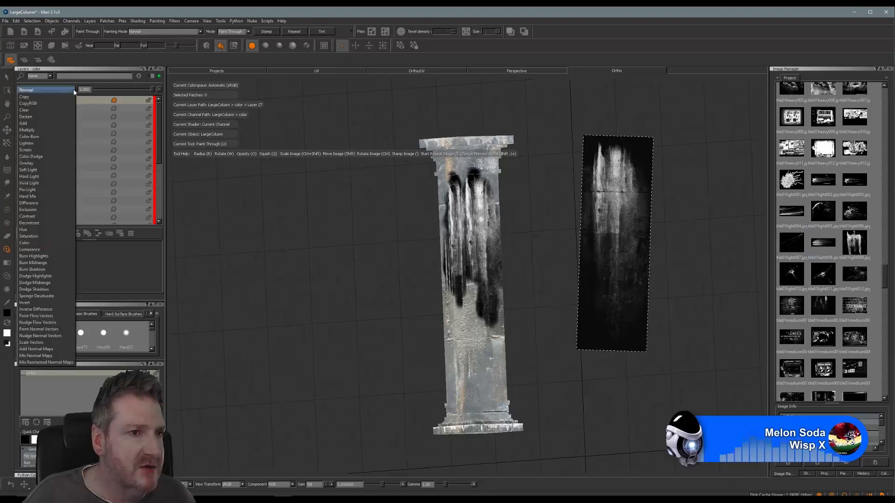
pyautogui.click(40, 150)
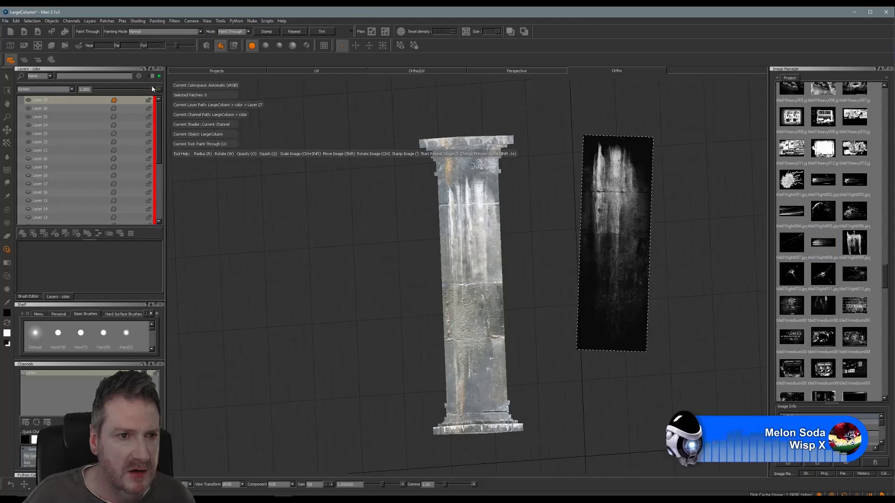
pyautogui.moveTo(151, 92); pyautogui.dragTo(143, 90)
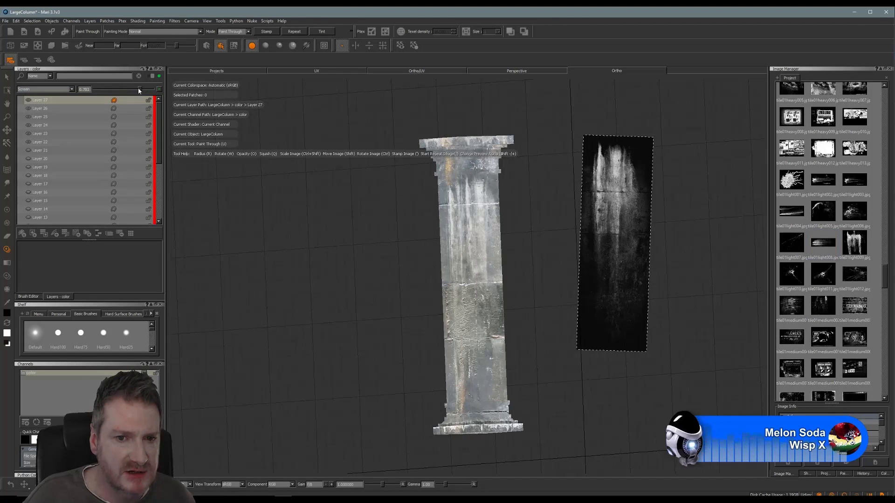
pyautogui.moveTo(384, 247)
pyautogui.keyDown('alt'); pyautogui.mouseDown()
pyautogui.moveTo(553, 250)
pyautogui.moveTo(536, 250)
pyautogui.moveTo(544, 251)
pyautogui.mouseUp(); pyautogui.keyUp('alt')
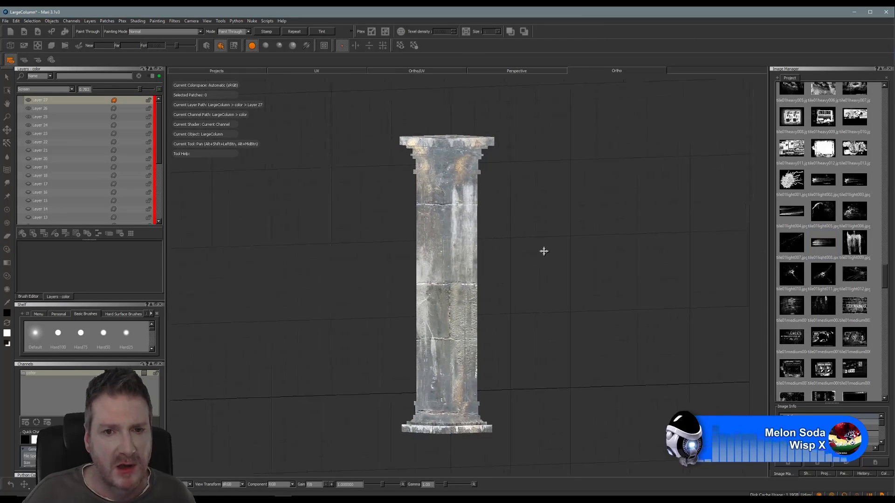
# - Add a new paint layer above Layer 27, audition heavy grunge masks from the image library, and place tile04heavy016 beside the column
pyautogui.click(22, 234)
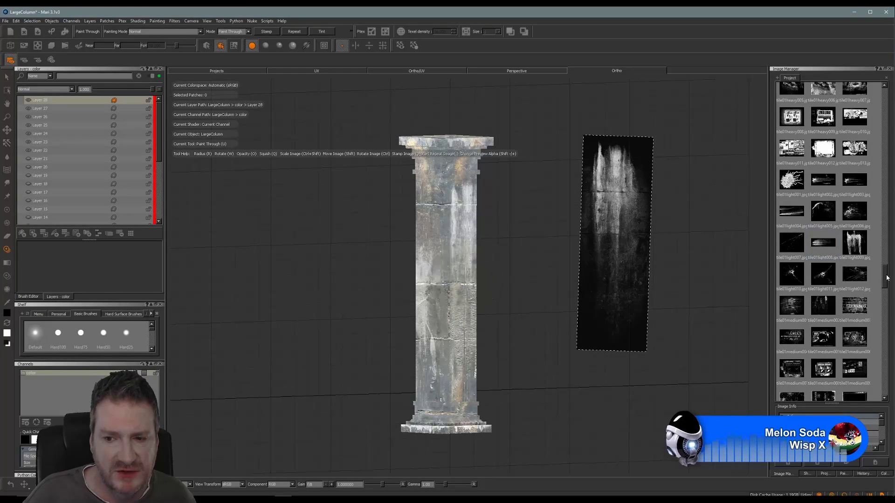
pyautogui.moveTo(887, 277); pyautogui.dragTo(870, 332)
pyautogui.scroll(-1, 868, 330)
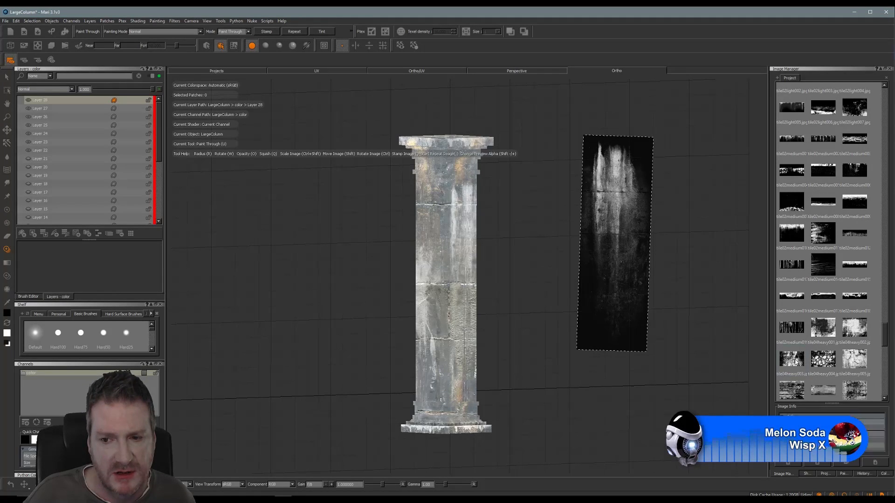
pyautogui.moveTo(789, 361); pyautogui.dragTo(597, 309)
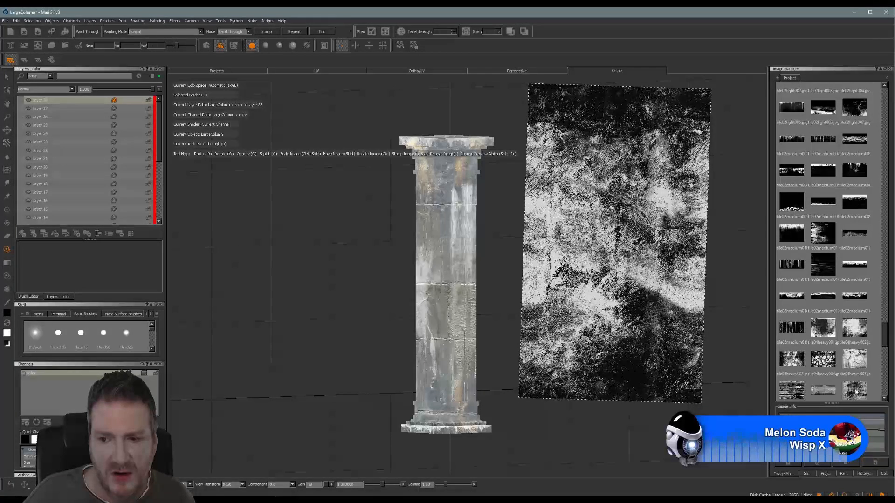
pyautogui.moveTo(860, 396)
pyautogui.mouseDown()
pyautogui.moveTo(760, 319)
pyautogui.moveTo(653, 266)
pyautogui.mouseUp()
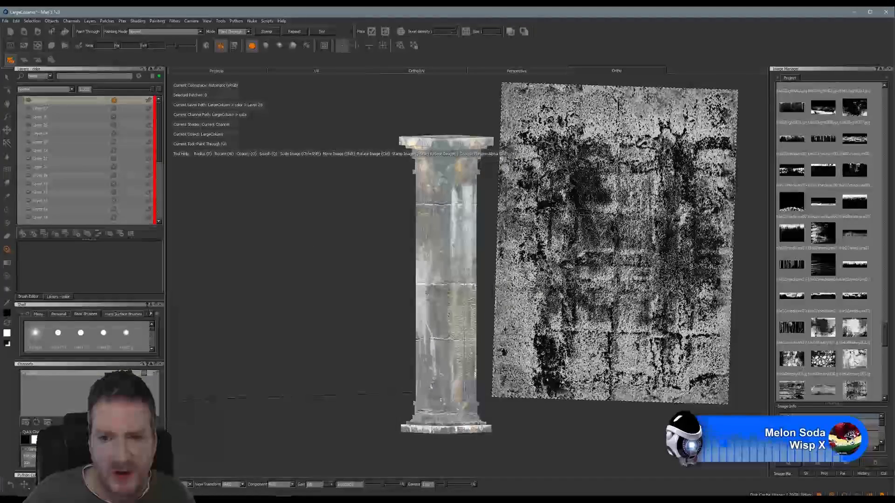
pyautogui.moveTo(881, 344); pyautogui.dragTo(883, 352)
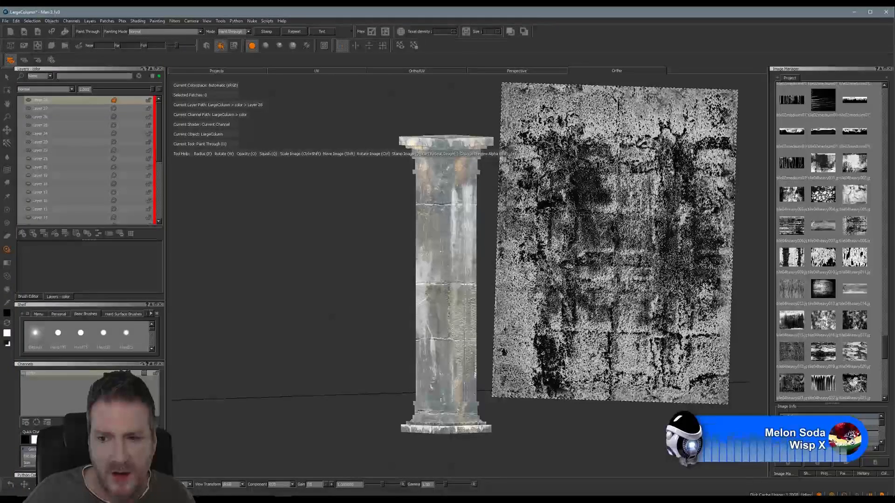
pyautogui.moveTo(855, 324); pyautogui.dragTo(615, 294)
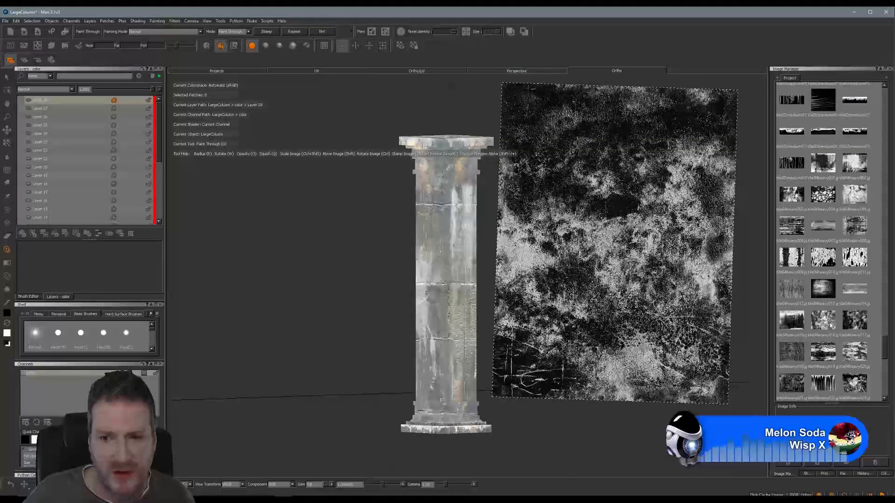
pyautogui.moveTo(832, 324); pyautogui.dragTo(642, 300)
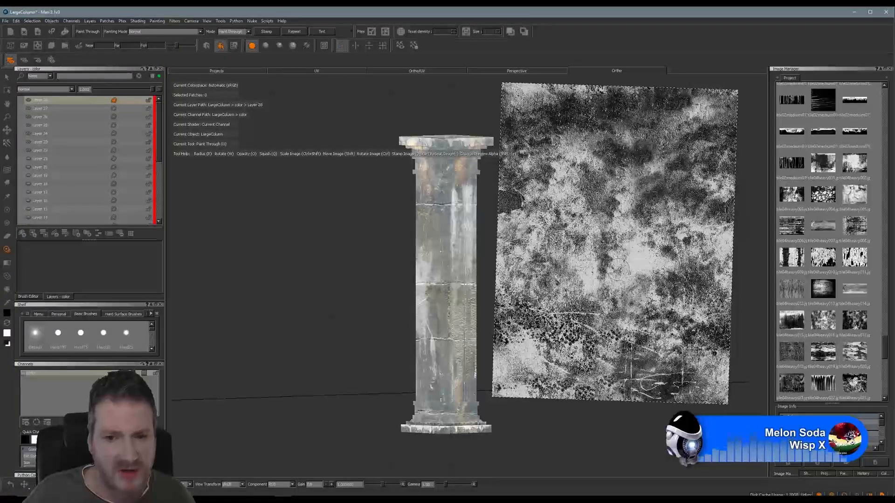
pyautogui.keyDown('shift'); pyautogui.moveTo(612, 249); pyautogui.dragTo(607, 288); pyautogui.keyUp('shift')
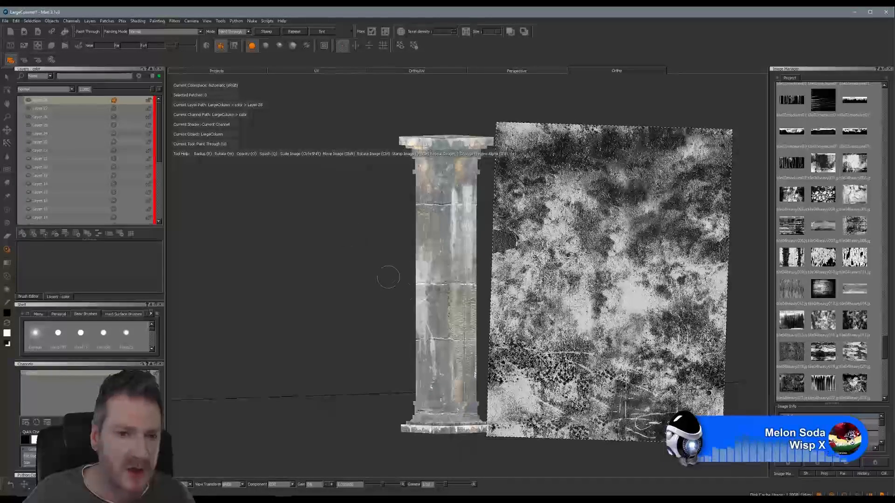
# - Compare the column with the streak layer hidden and shown
pyautogui.click(29, 100)
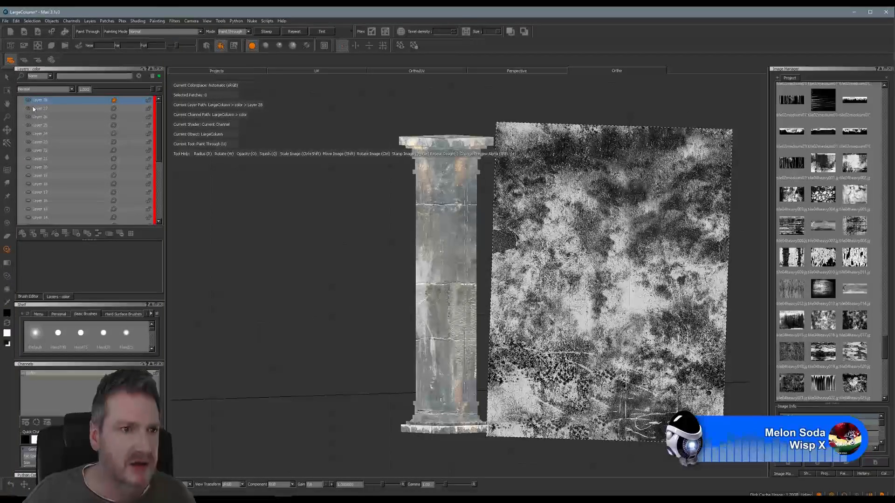
pyautogui.moveTo(643, 229)
pyautogui.keyDown('shift'); pyautogui.mouseDown()
pyautogui.moveTo(610, 223)
pyautogui.moveTo(598, 233)
pyautogui.mouseUp(); pyautogui.keyUp('shift')
pyautogui.moveTo(471, 284); pyautogui.dragTo(473, 289)
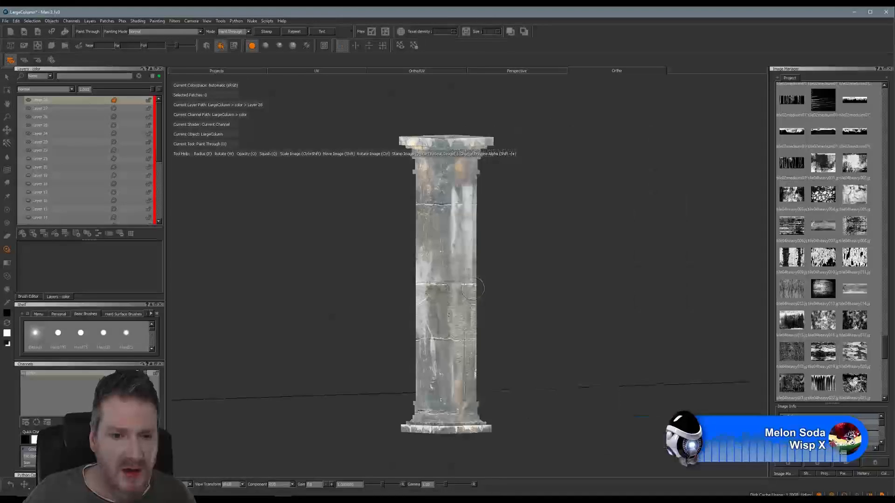
# - Straighten and enlarge the grunge mask to cover the column's full height, and project it onto this face from capital to base
pyautogui.keyDown('alt'); pyautogui.moveTo(449, 270); pyautogui.dragTo(480, 267, button='right'); pyautogui.keyUp('alt')
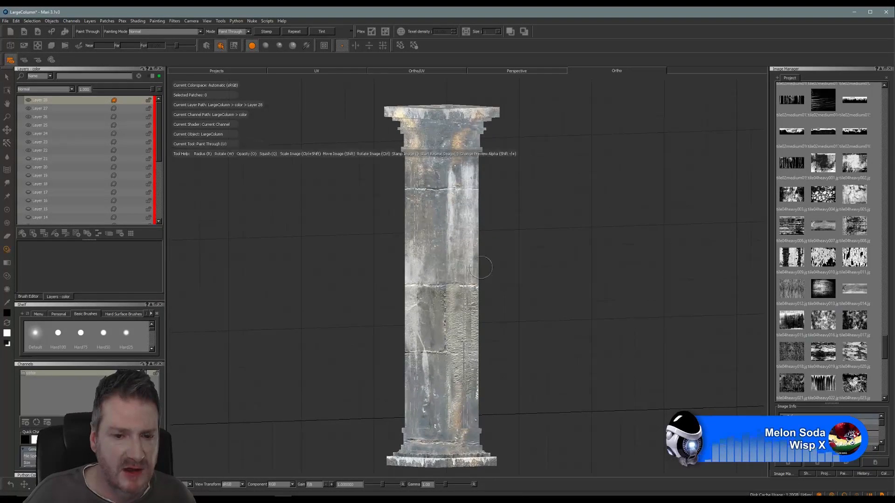
pyautogui.keyDown('alt'); pyautogui.moveTo(501, 272); pyautogui.dragTo(526, 264, button='middle'); pyautogui.keyUp('alt')
pyautogui.keyDown('alt'); pyautogui.moveTo(526, 263); pyautogui.dragTo(493, 271); pyautogui.keyUp('alt')
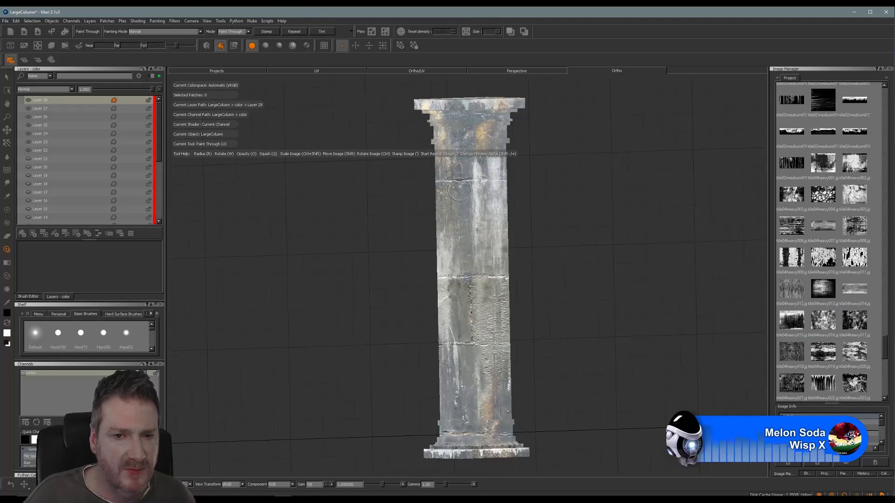
pyautogui.moveTo(495, 192)
pyautogui.keyDown('alt'); pyautogui.mouseDown()
pyautogui.moveTo(456, 198)
pyautogui.moveTo(510, 205)
pyautogui.moveTo(465, 201)
pyautogui.mouseUp(); pyautogui.keyUp('alt')
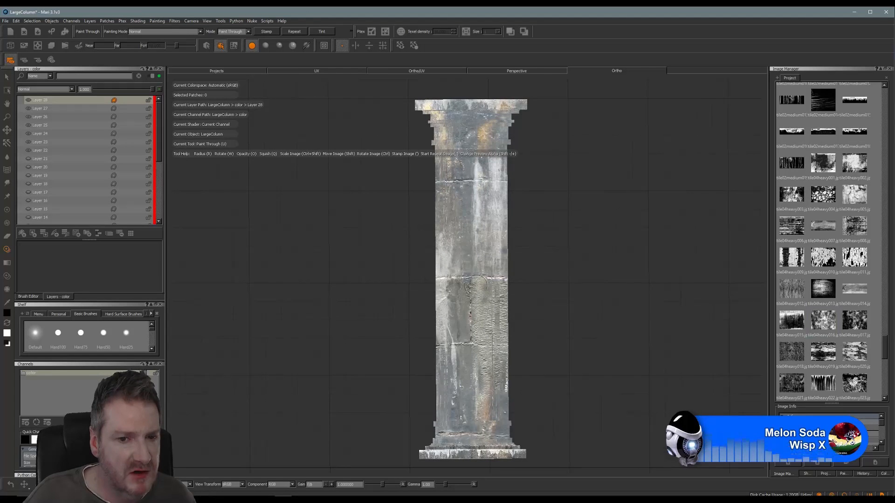
pyautogui.moveTo(476, 283)
pyautogui.keyDown('alt'); pyautogui.mouseDown()
pyautogui.moveTo(393, 280)
pyautogui.moveTo(529, 270)
pyautogui.mouseUp(); pyautogui.keyUp('alt')
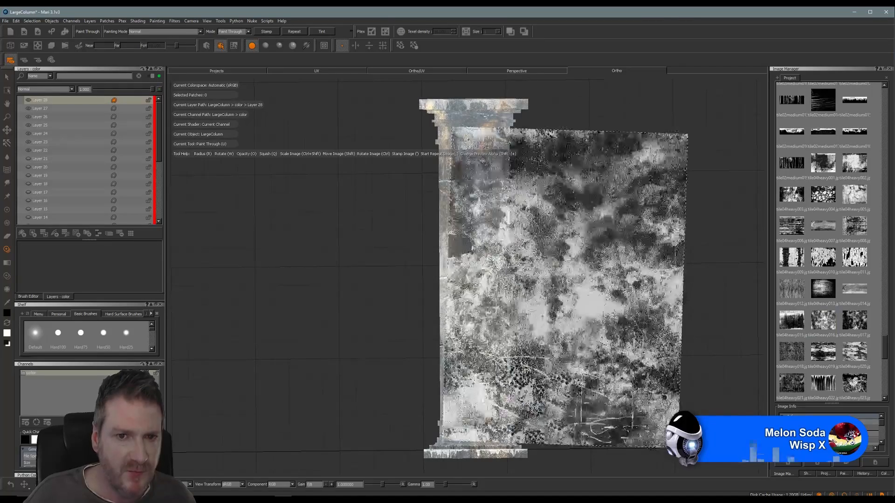
pyautogui.keyDown('shift'); pyautogui.moveTo(647, 254); pyautogui.dragTo(609, 234); pyautogui.keyUp('shift')
pyautogui.moveTo(554, 247)
pyautogui.keyDown('ctrl'); pyautogui.mouseDown()
pyautogui.moveTo(531, 251)
pyautogui.moveTo(549, 249)
pyautogui.moveTo(489, 279)
pyautogui.moveTo(496, 281)
pyautogui.mouseUp(); pyautogui.keyUp('ctrl')
pyautogui.moveTo(585, 297)
pyautogui.keyDown('ctrl'); pyautogui.mouseDown()
pyautogui.moveTo(589, 287)
pyautogui.moveTo(568, 293)
pyautogui.mouseUp(); pyautogui.keyUp('ctrl')
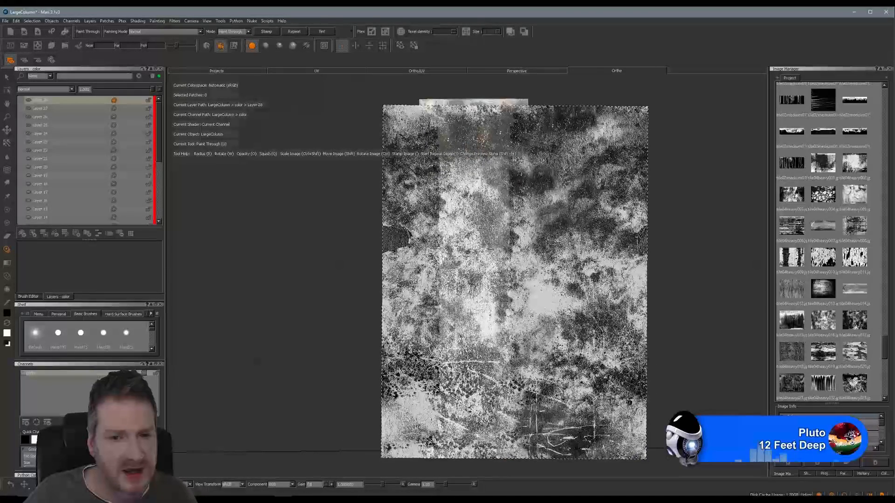
pyautogui.keyDown('ctrl'); pyautogui.keyDown('shift'); pyautogui.moveTo(497, 272); pyautogui.dragTo(488, 272); pyautogui.keyUp('shift'); pyautogui.keyUp('ctrl')
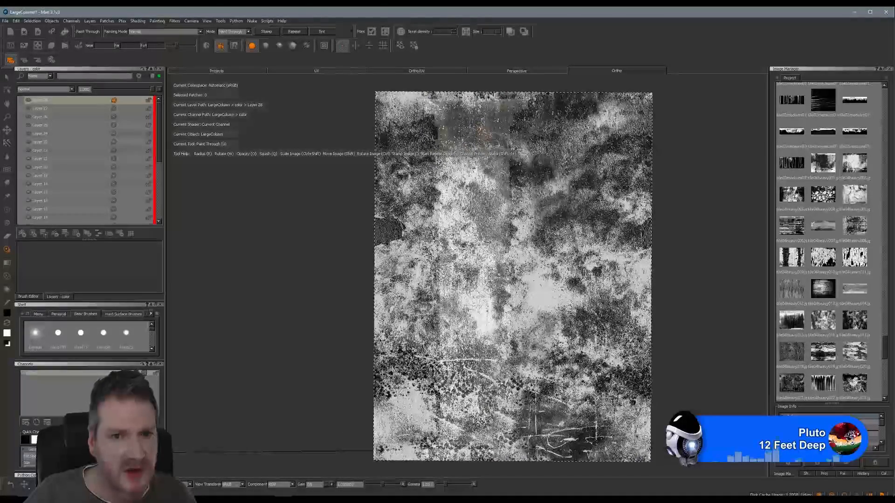
pyautogui.moveTo(416, 103)
pyautogui.mouseDown()
pyautogui.moveTo(523, 106)
pyautogui.moveTo(447, 124)
pyautogui.mouseUp()
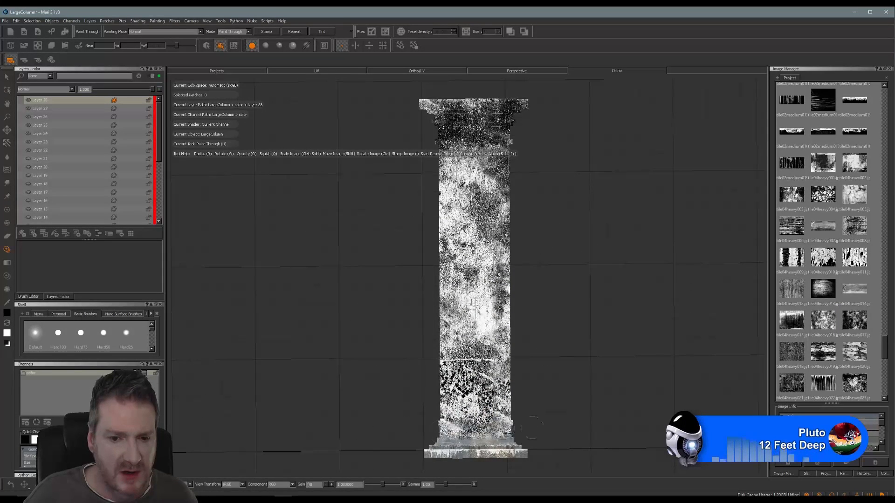
pyautogui.press("'")
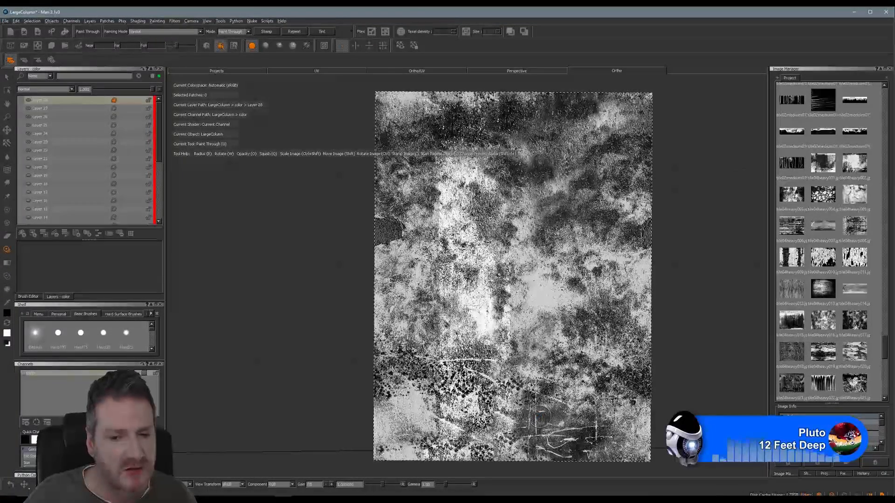
# - Paint the grunge mask down the adjoining side from capital to base, fill the missed spots and bake it
pyautogui.keyDown('alt'); pyautogui.moveTo(400, 275); pyautogui.dragTo(426, 274); pyautogui.keyUp('alt')
pyautogui.keyDown('ctrl'); pyautogui.moveTo(607, 294); pyautogui.dragTo(609, 290); pyautogui.keyUp('ctrl')
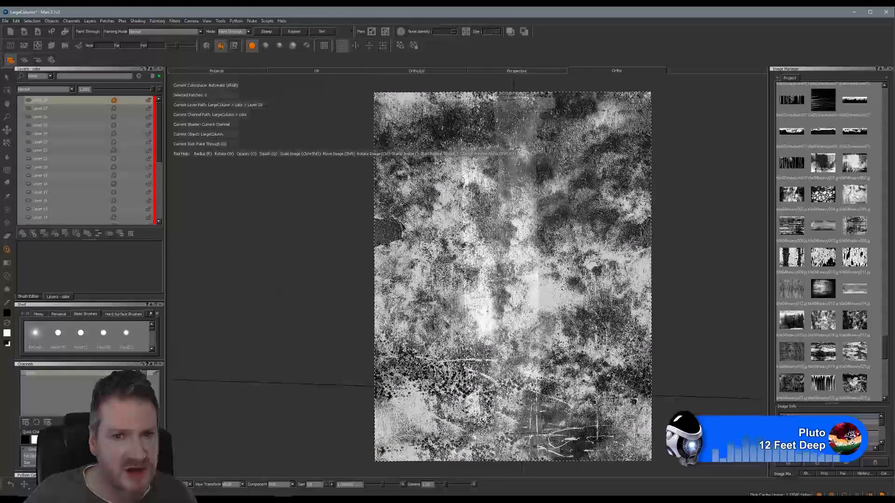
pyautogui.moveTo(513, 118)
pyautogui.mouseDown()
pyautogui.moveTo(445, 108)
pyautogui.moveTo(417, 124)
pyautogui.moveTo(420, 159)
pyautogui.moveTo(522, 193)
pyautogui.moveTo(519, 219)
pyautogui.mouseUp()
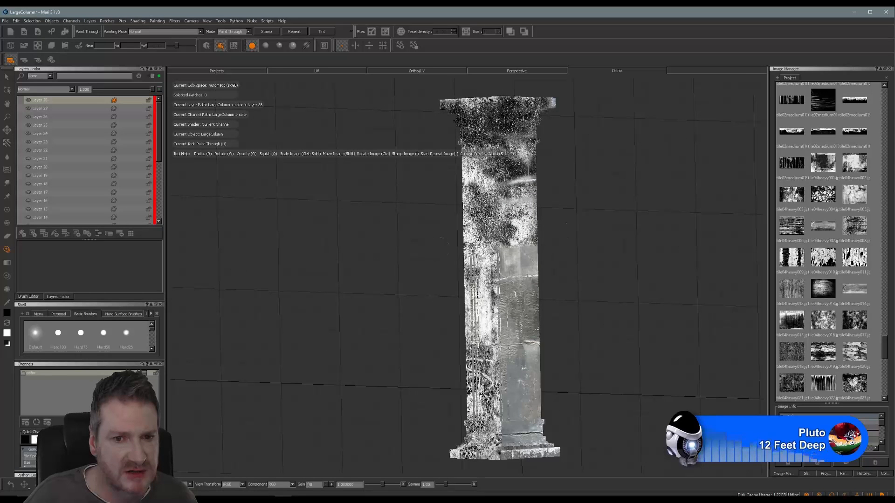
pyautogui.moveTo(527, 280)
pyautogui.mouseDown()
pyautogui.moveTo(536, 338)
pyautogui.moveTo(522, 368)
pyautogui.moveTo(526, 401)
pyautogui.mouseUp()
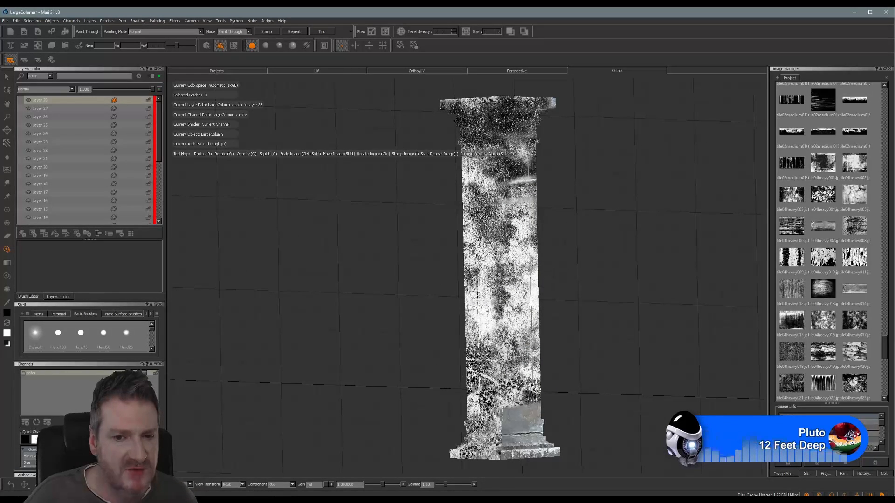
pyautogui.moveTo(540, 179); pyautogui.dragTo(523, 180)
pyautogui.moveTo(541, 408)
pyautogui.mouseDown()
pyautogui.moveTo(496, 420)
pyautogui.moveTo(554, 452)
pyautogui.mouseUp()
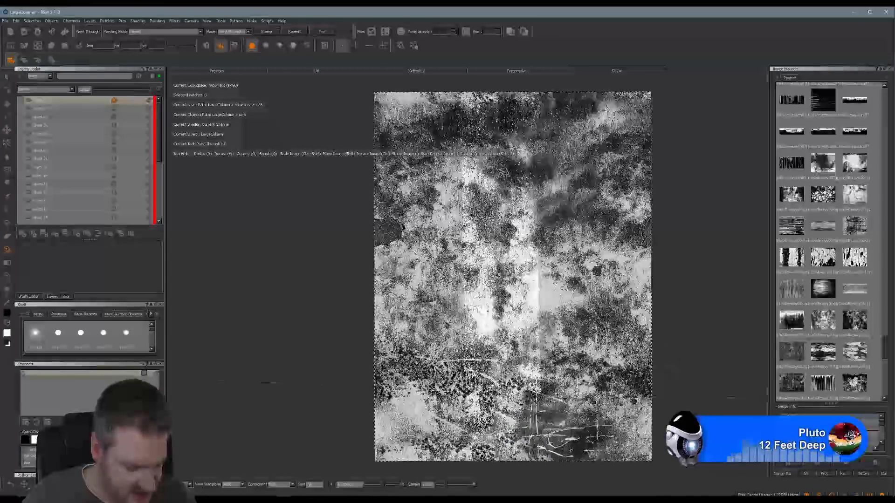
pyautogui.press('b')
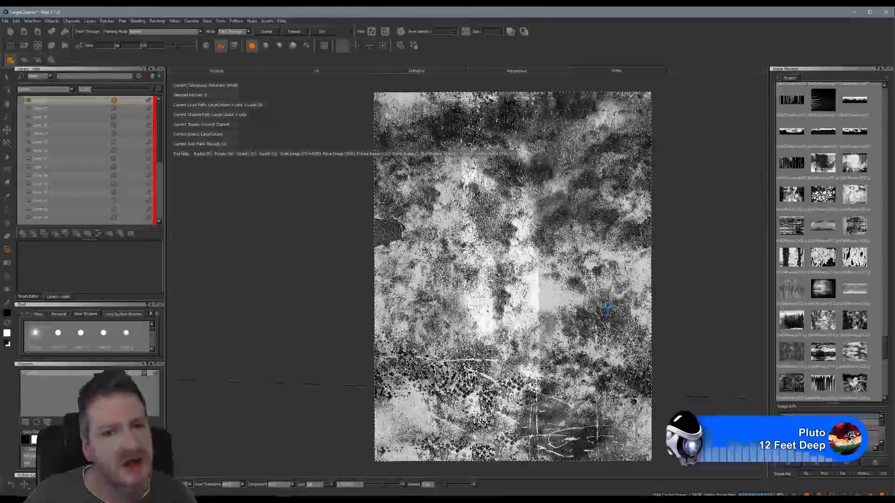
pyautogui.press('Escape')
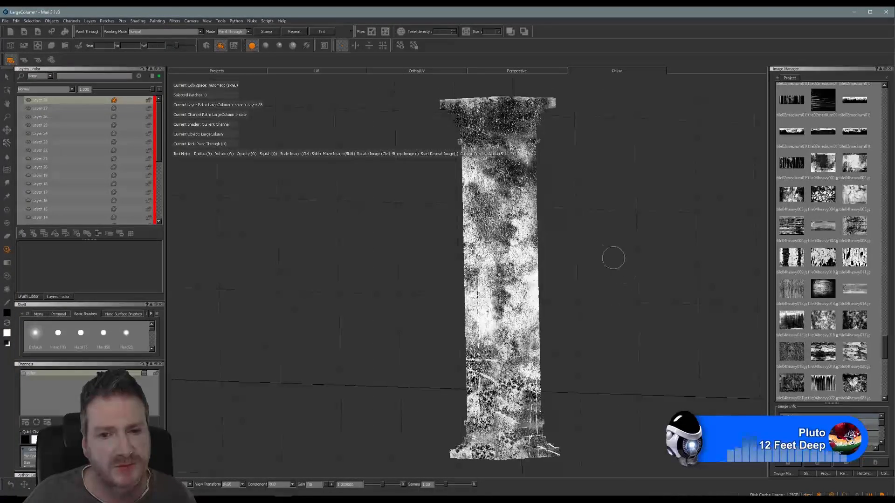
# - Project the grunge mask onto another side of the column, painting the capital, shaft and base
pyautogui.moveTo(613, 257)
pyautogui.keyDown('alt'); pyautogui.mouseDown()
pyautogui.moveTo(406, 254)
pyautogui.moveTo(491, 246)
pyautogui.moveTo(442, 239)
pyautogui.mouseUp(); pyautogui.keyUp('alt')
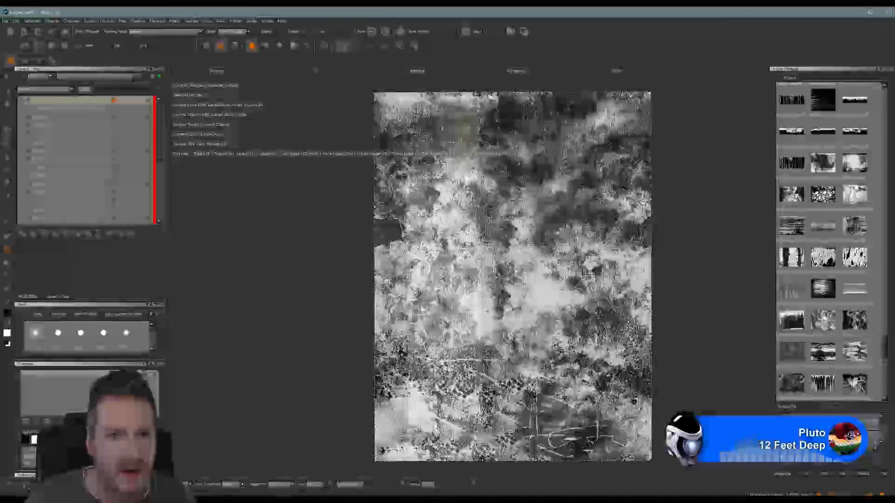
pyautogui.moveTo(408, 134)
pyautogui.mouseDown()
pyautogui.moveTo(477, 110)
pyautogui.moveTo(510, 129)
pyautogui.moveTo(369, 180)
pyautogui.moveTo(491, 165)
pyautogui.moveTo(494, 186)
pyautogui.moveTo(521, 211)
pyautogui.moveTo(420, 236)
pyautogui.mouseUp()
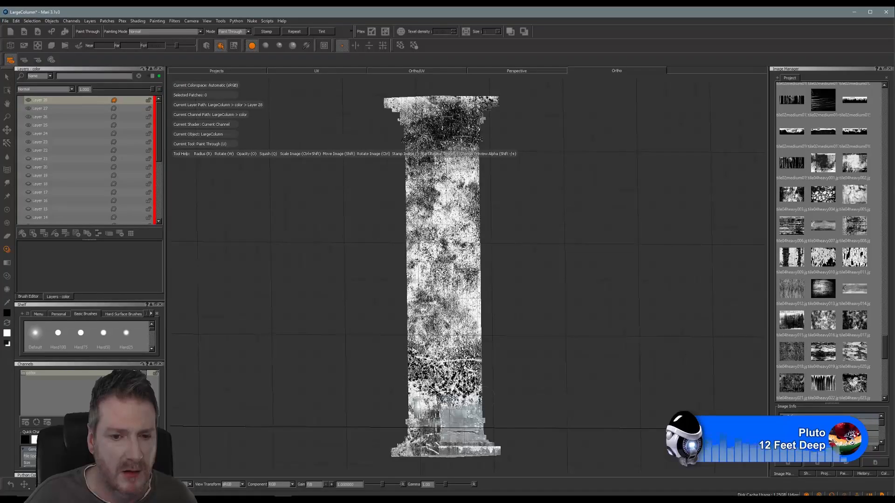
pyautogui.moveTo(505, 451); pyautogui.dragTo(522, 408)
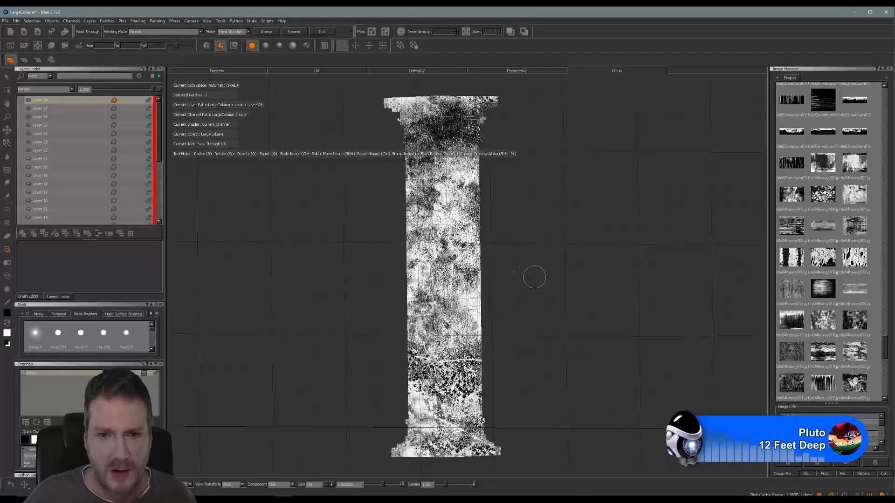
# - Stamp the grunge mask onto the remaining uncovered faces of the column, and move the mask aside to clear the model
pyautogui.keyDown('alt'); pyautogui.moveTo(535, 276); pyautogui.dragTo(392, 274); pyautogui.keyUp('alt')
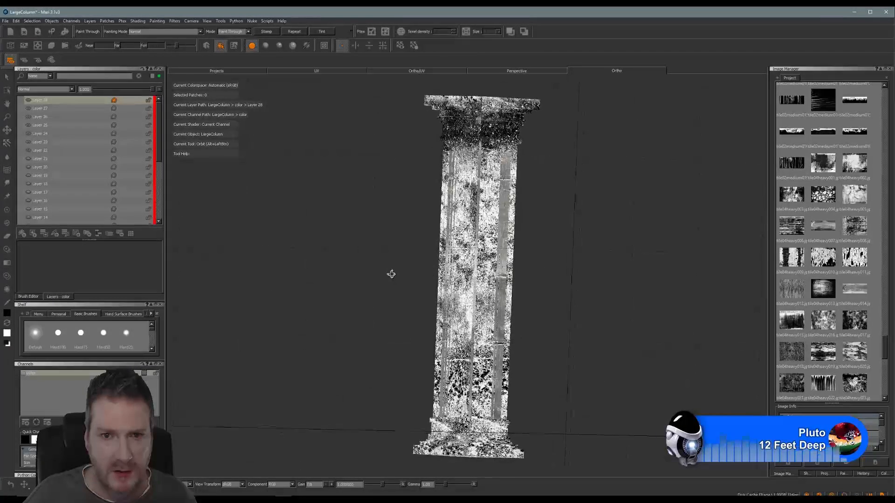
pyautogui.moveTo(633, 234)
pyautogui.keyDown('alt'); pyautogui.mouseDown()
pyautogui.moveTo(306, 260)
pyautogui.moveTo(421, 274)
pyautogui.mouseUp(); pyautogui.keyUp('alt')
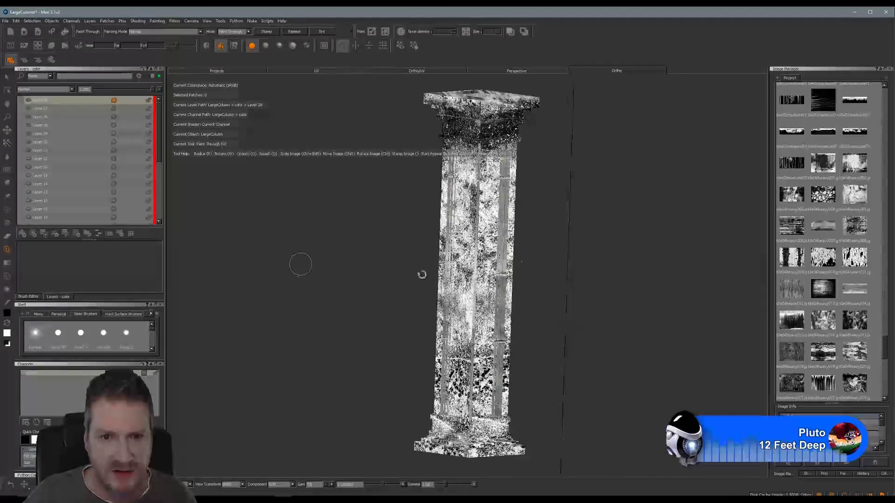
pyautogui.moveTo(633, 219)
pyautogui.keyDown('alt'); pyautogui.mouseDown()
pyautogui.moveTo(647, 190)
pyautogui.moveTo(382, 251)
pyautogui.moveTo(370, 269)
pyautogui.mouseUp(); pyautogui.keyUp('alt')
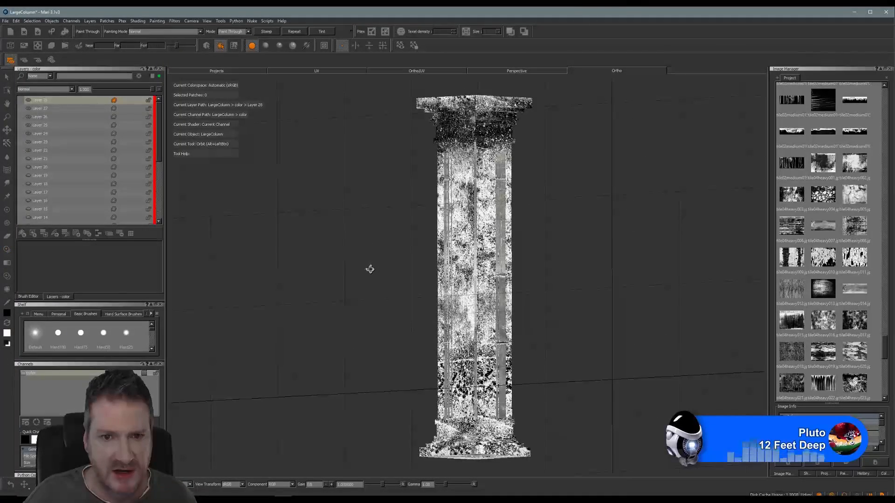
pyautogui.press("'")
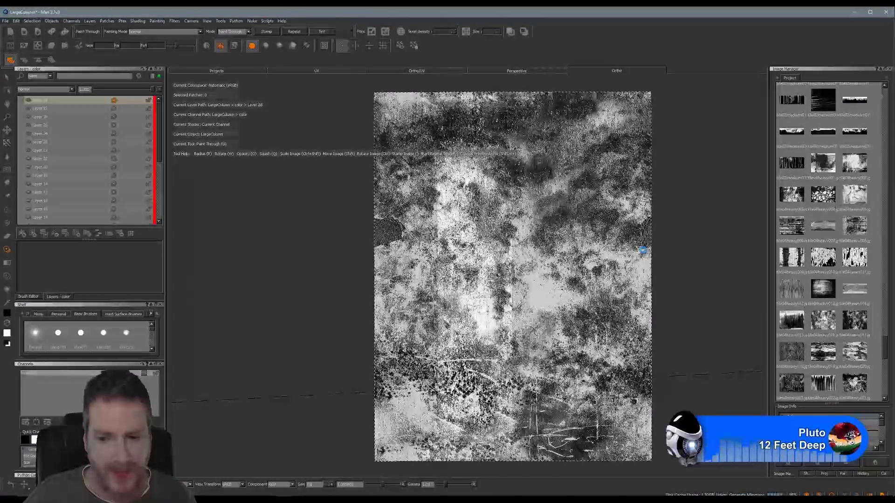
pyautogui.moveTo(528, 337)
pyautogui.keyDown('alt'); pyautogui.mouseDown()
pyautogui.moveTo(443, 243)
pyautogui.moveTo(291, 260)
pyautogui.moveTo(373, 270)
pyautogui.moveTo(377, 280)
pyautogui.mouseUp(); pyautogui.keyUp('alt')
pyautogui.moveTo(533, 302)
pyautogui.keyDown('shift'); pyautogui.mouseDown()
pyautogui.moveTo(714, 260)
pyautogui.moveTo(726, 289)
pyautogui.mouseUp(); pyautogui.keyUp('shift')
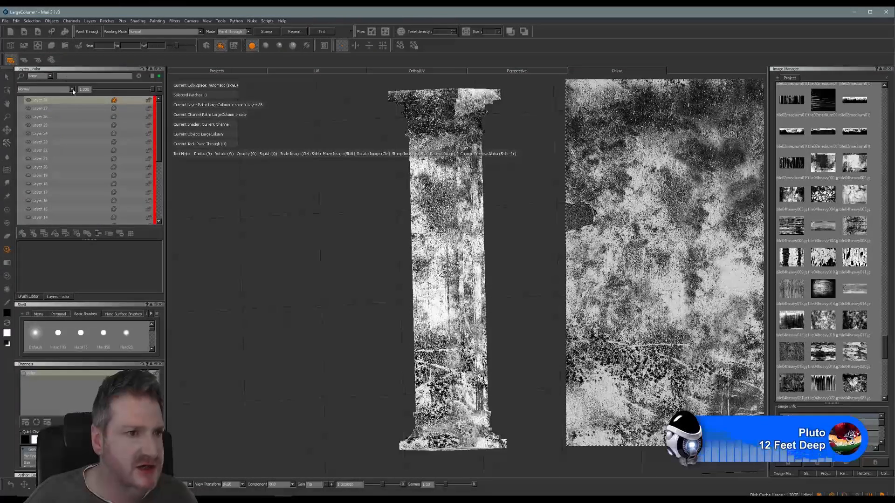
# - Try the Darken and Add blend modes on the grunge layer
pyautogui.click(72, 92)
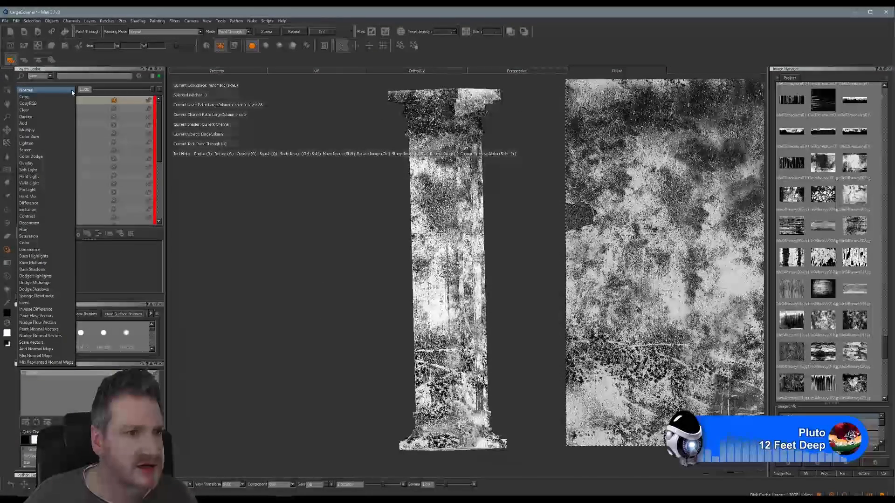
pyautogui.click(37, 118)
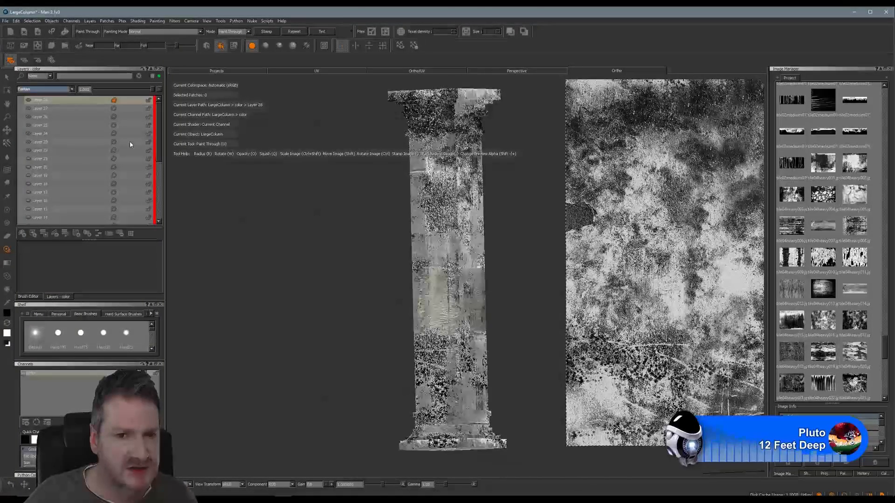
pyautogui.click(72, 90)
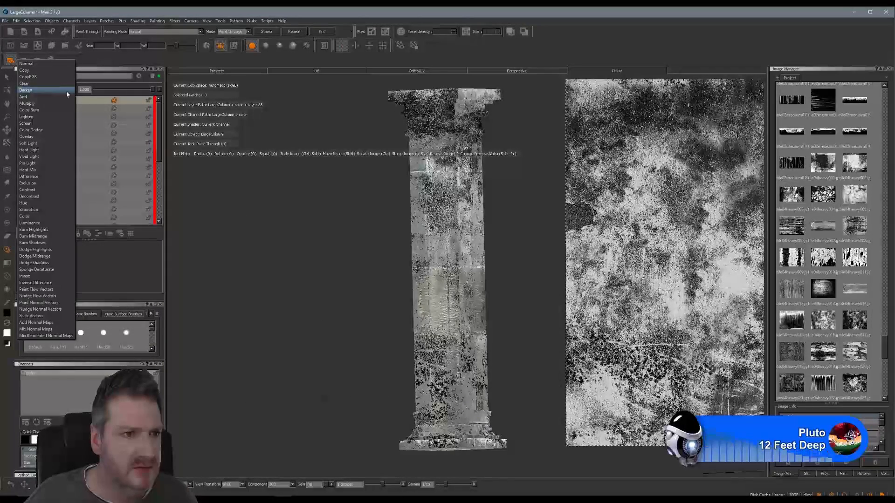
pyautogui.click(58, 97)
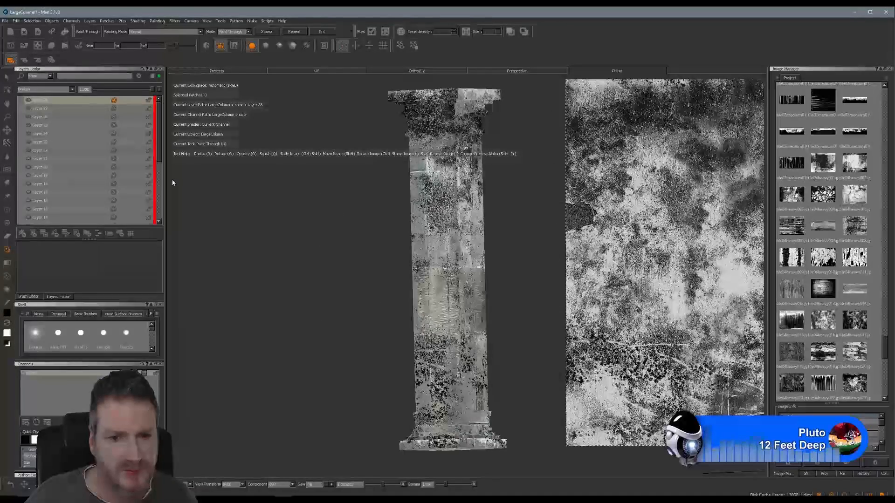
# - Set the grunge layer's blend mode to Multiply, greatly lower its opacity, and check the blend on all sides of the column
pyautogui.click(72, 90)
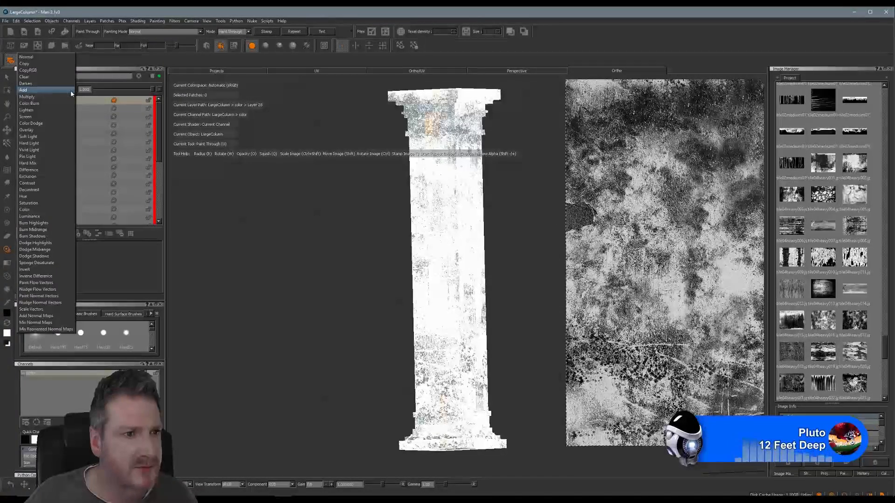
pyautogui.click(163, 200)
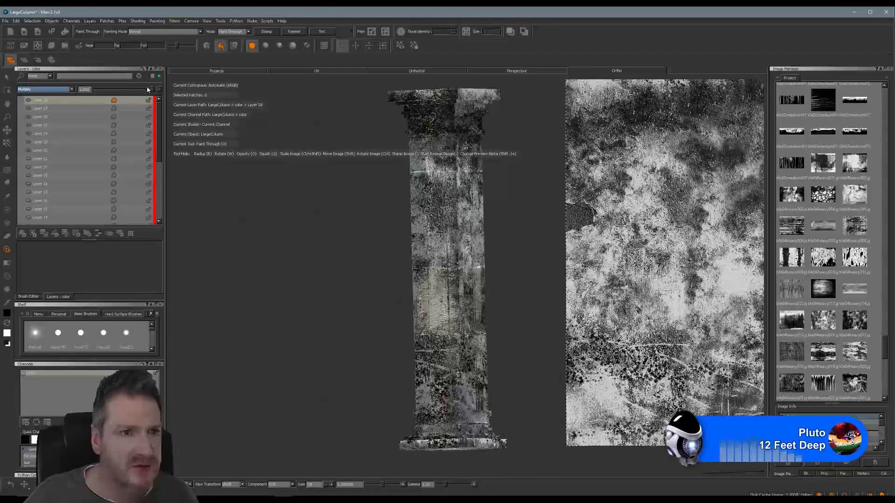
pyautogui.moveTo(139, 91); pyautogui.dragTo(109, 92)
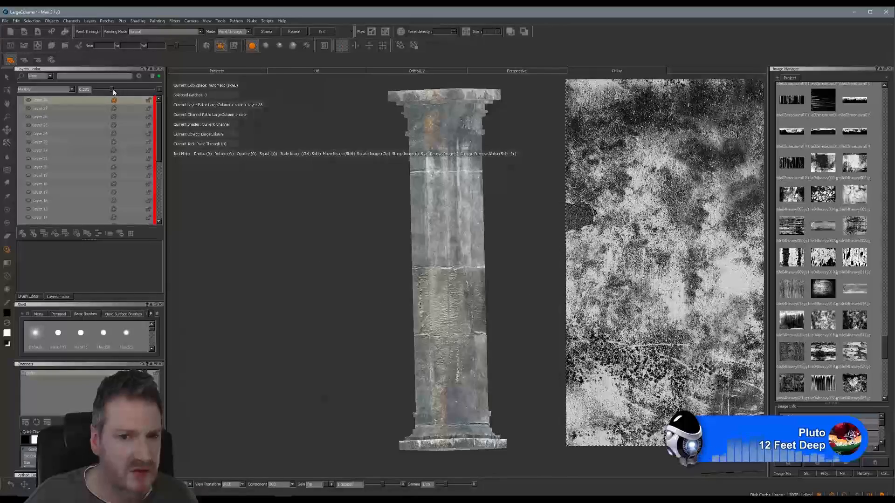
pyautogui.moveTo(114, 92); pyautogui.dragTo(114, 92)
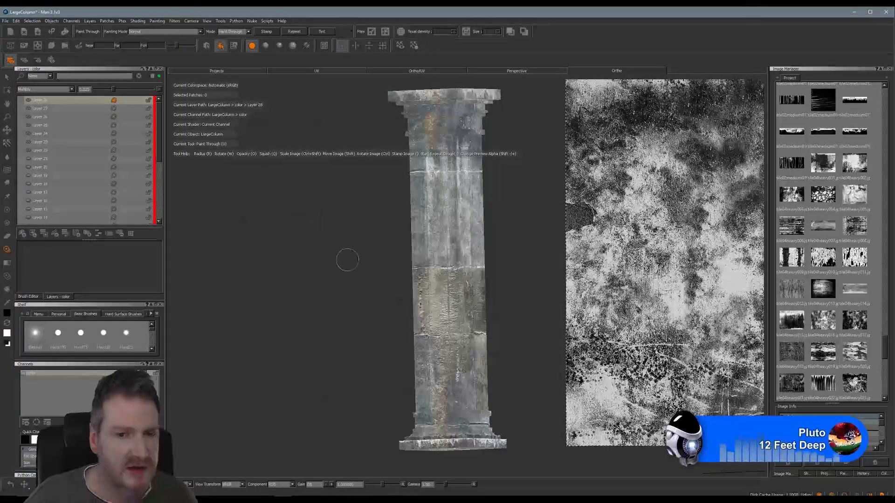
pyautogui.moveTo(347, 260)
pyautogui.keyDown('alt'); pyautogui.mouseDown()
pyautogui.moveTo(325, 259)
pyautogui.moveTo(412, 254)
pyautogui.mouseUp(); pyautogui.keyUp('alt')
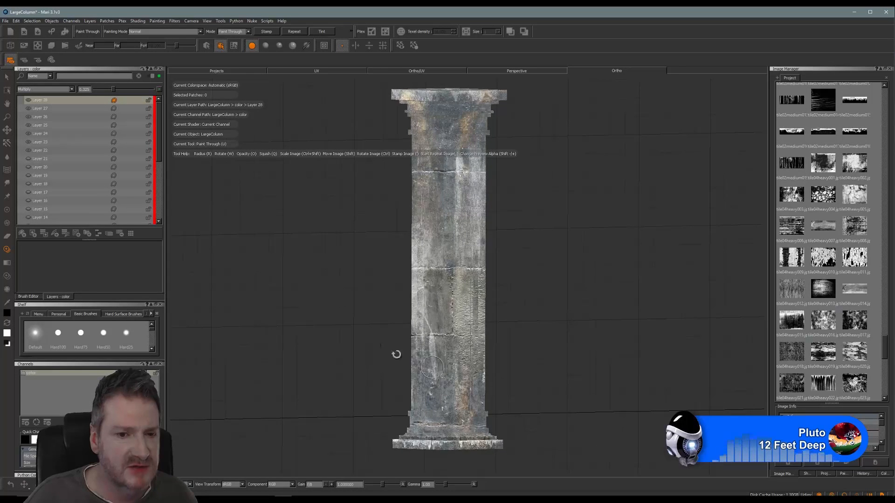
pyautogui.keyDown('alt'); pyautogui.moveTo(396, 354); pyautogui.dragTo(435, 339); pyautogui.keyUp('alt')
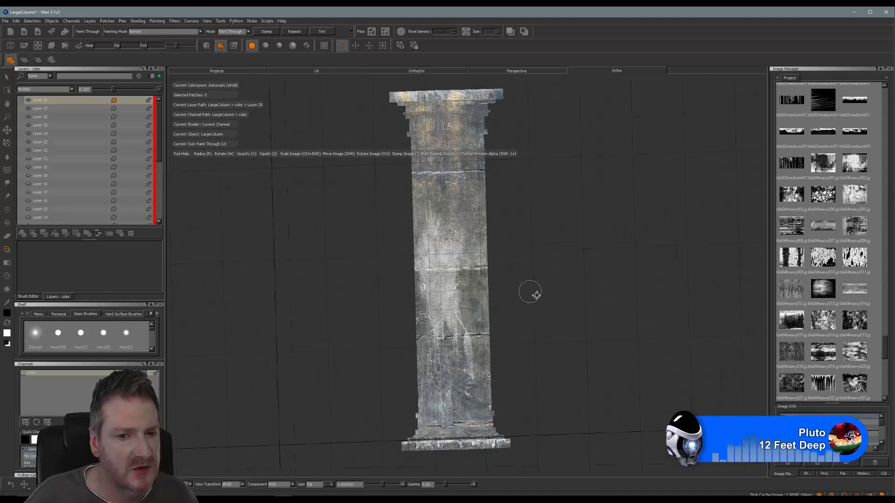
pyautogui.keyDown('alt'); pyautogui.moveTo(535, 293); pyautogui.dragTo(480, 393); pyautogui.keyUp('alt')
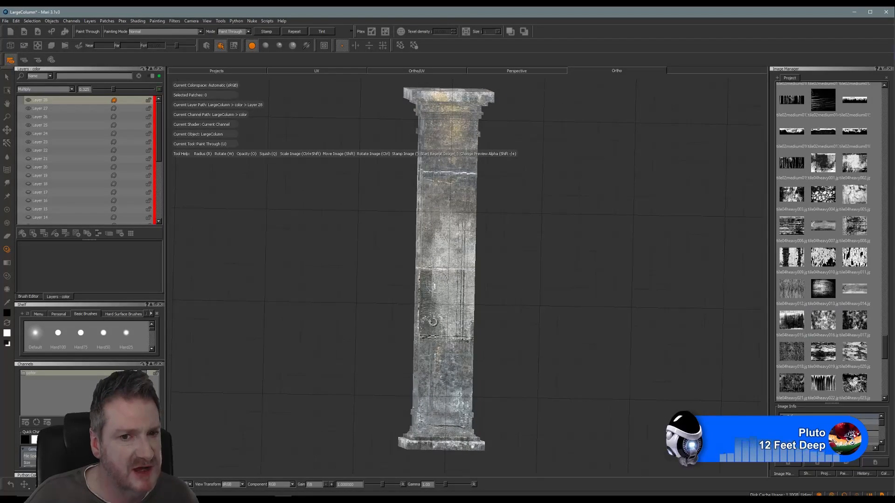
pyautogui.moveTo(436, 281)
pyautogui.keyDown('alt'); pyautogui.mouseDown()
pyautogui.moveTo(522, 260)
pyautogui.moveTo(438, 272)
pyautogui.mouseUp(); pyautogui.keyUp('alt')
pyautogui.press("'")
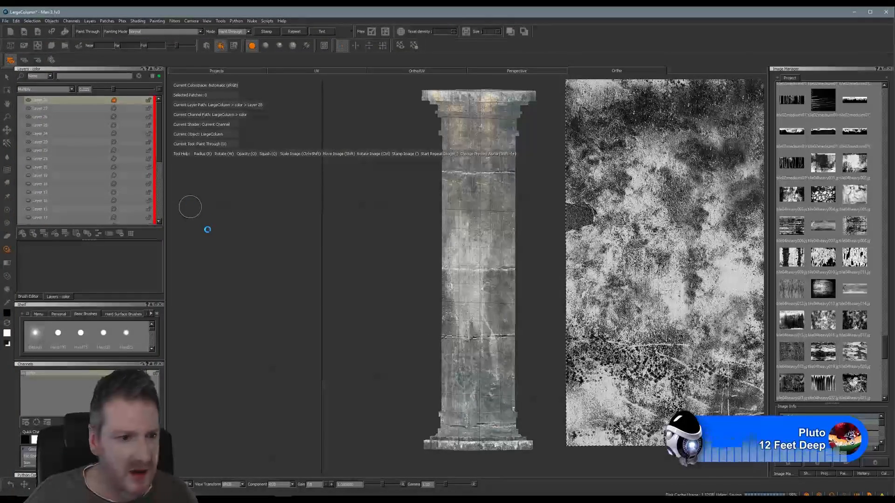
# - Export everything flattened for all patches to the Stairs/Rework folder as LargeColumn_Painted_R4.tga
pyautogui.rightClick(95, 172)
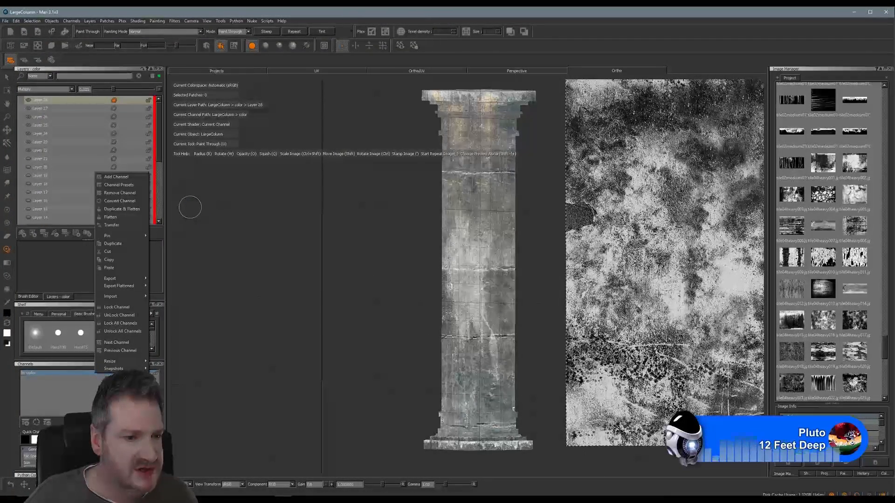
pyautogui.moveTo(121, 286)
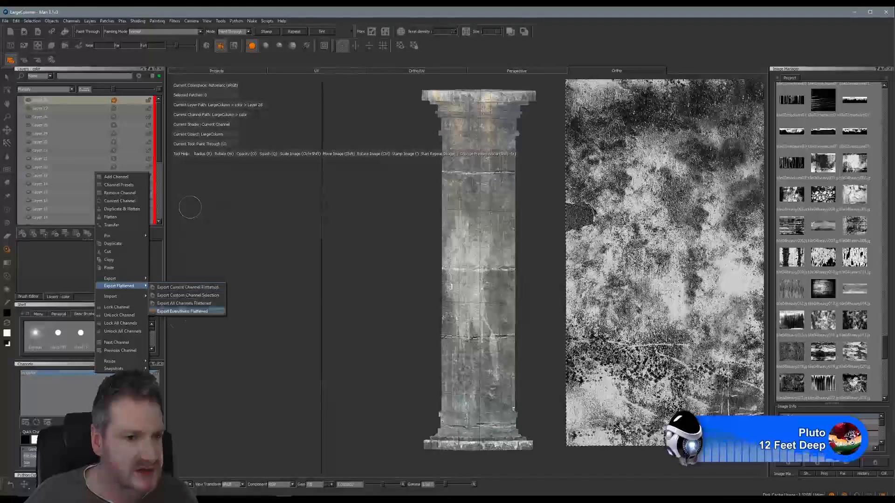
pyautogui.click(179, 313)
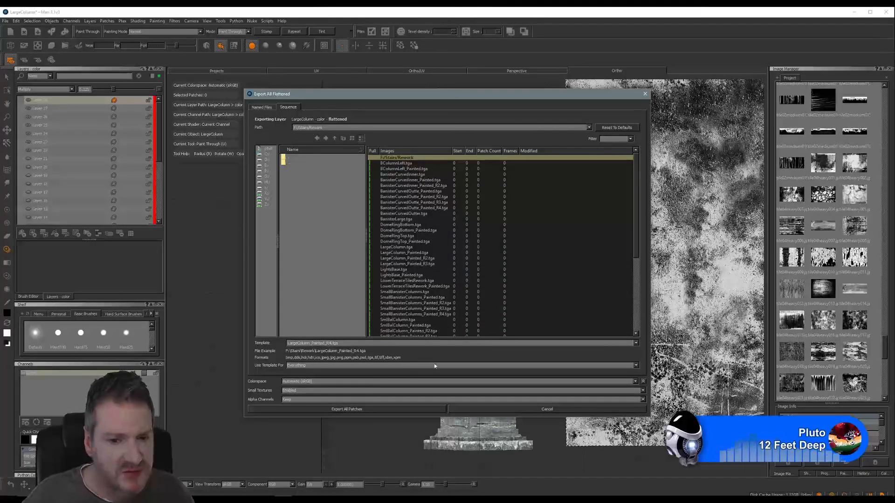
pyautogui.click(351, 409)
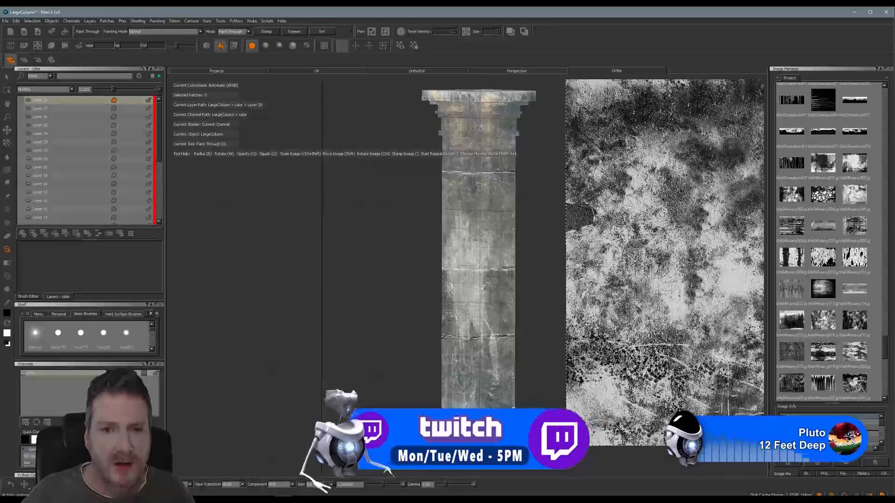
# - Switch to the 3ds Max garden terrace scene and examine the textured columns against the terrace wall
pyautogui.click(854, 12)
pyautogui.click(317, 492)
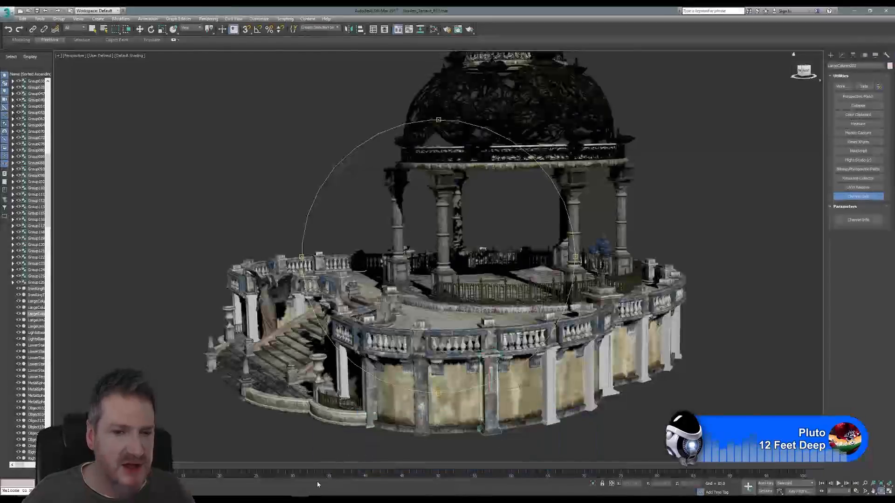
pyautogui.moveTo(414, 284); pyautogui.dragTo(394, 258, button='middle')
pyautogui.scroll(5, 394, 259)
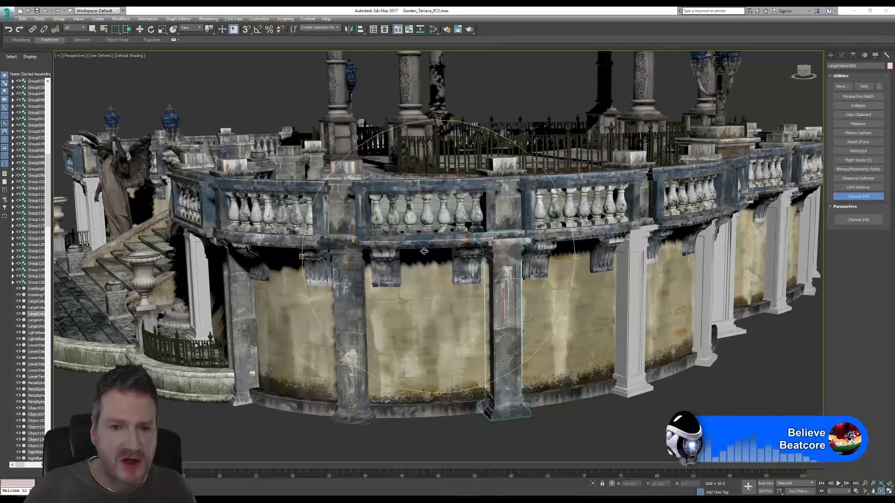
pyautogui.keyDown('alt'); pyautogui.moveTo(424, 251); pyautogui.dragTo(404, 253, button='middle'); pyautogui.keyUp('alt')
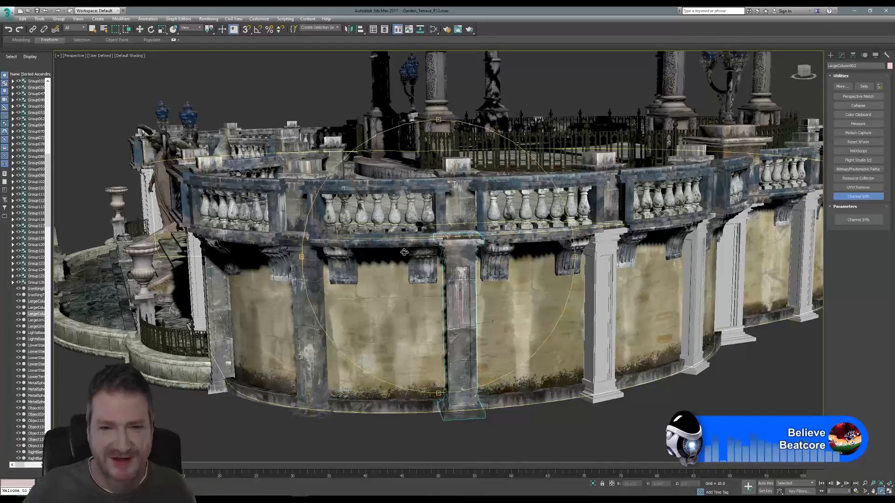
pyautogui.keyDown('alt'); pyautogui.moveTo(453, 209); pyautogui.dragTo(420, 197, button='middle'); pyautogui.keyUp('alt')
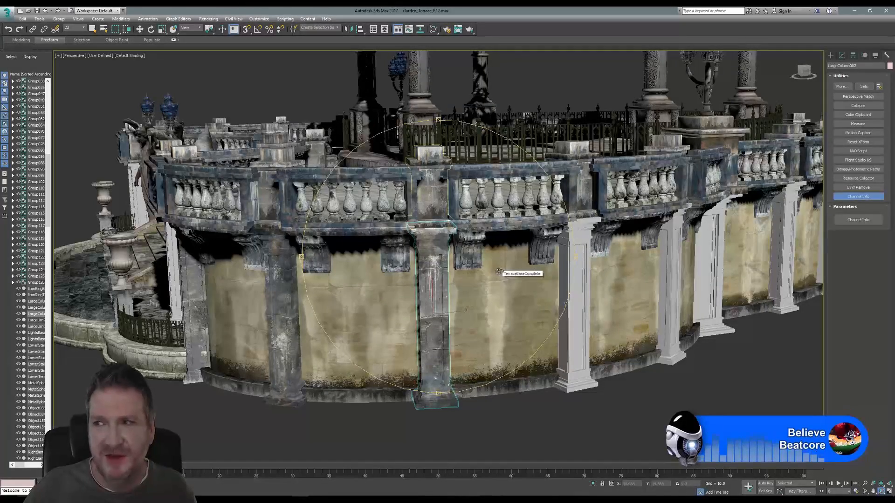
pyautogui.keyDown('alt'); pyautogui.moveTo(436, 268); pyautogui.dragTo(472, 268, button='middle'); pyautogui.keyUp('alt')
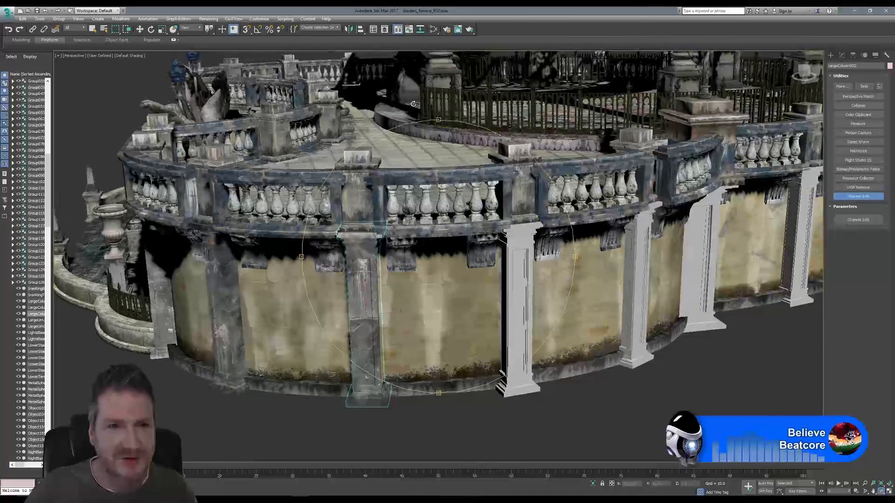
# - Select the textured column together with the adjacent untextured column and isolate the two
pyautogui.click(92, 29)
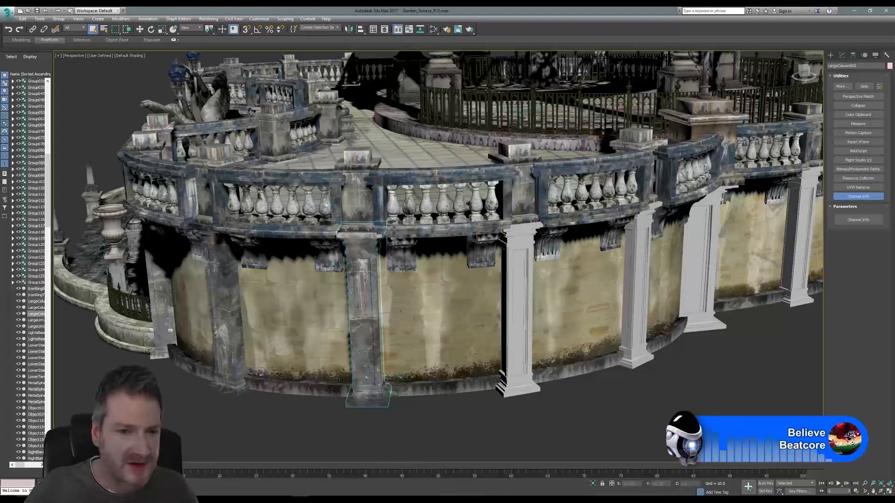
pyautogui.keyDown('ctrl'); pyautogui.click(512, 255); pyautogui.keyUp('ctrl')
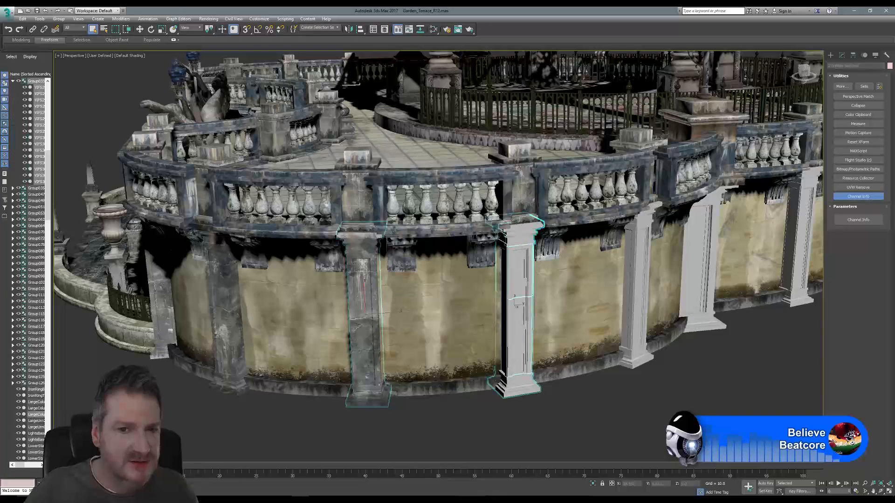
pyautogui.click(40, 18)
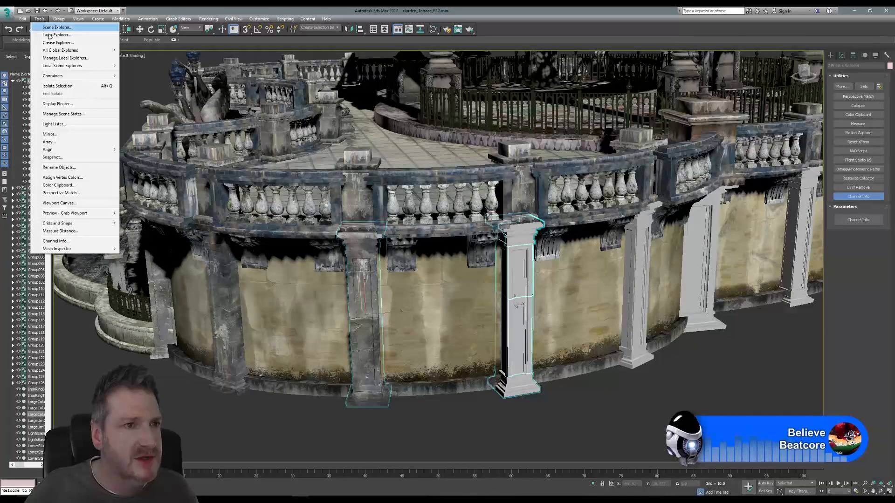
pyautogui.click(49, 85)
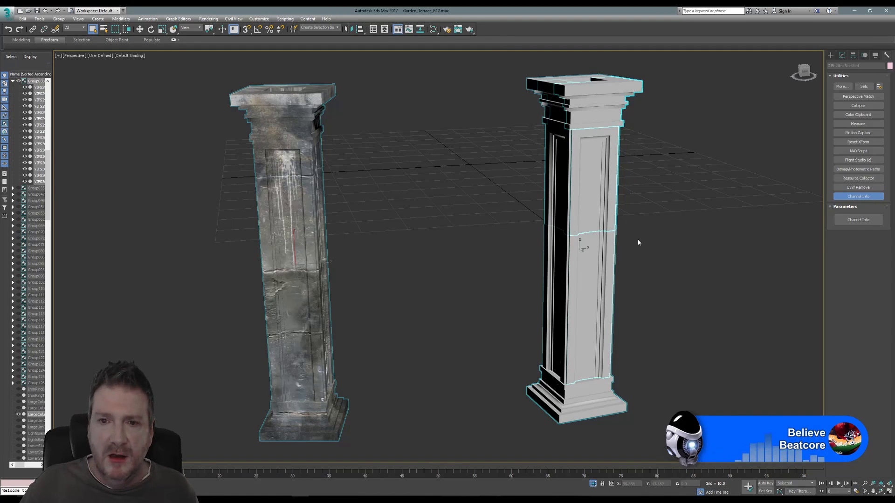
# - In the top view, copy the textured column by itself and place the copy close to the untextured column
pyautogui.click(888, 492)
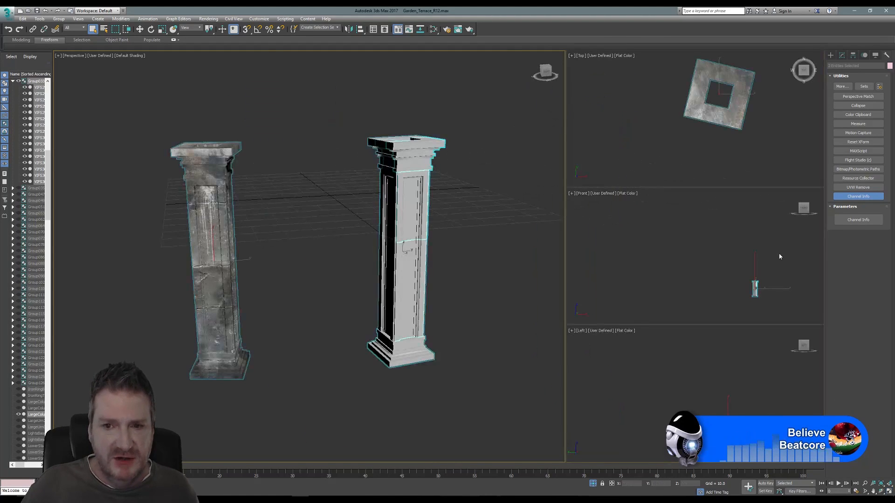
pyautogui.click(890, 493)
pyautogui.moveTo(577, 312); pyautogui.dragTo(440, 392, button='middle')
pyautogui.scroll(-4, 465, 375)
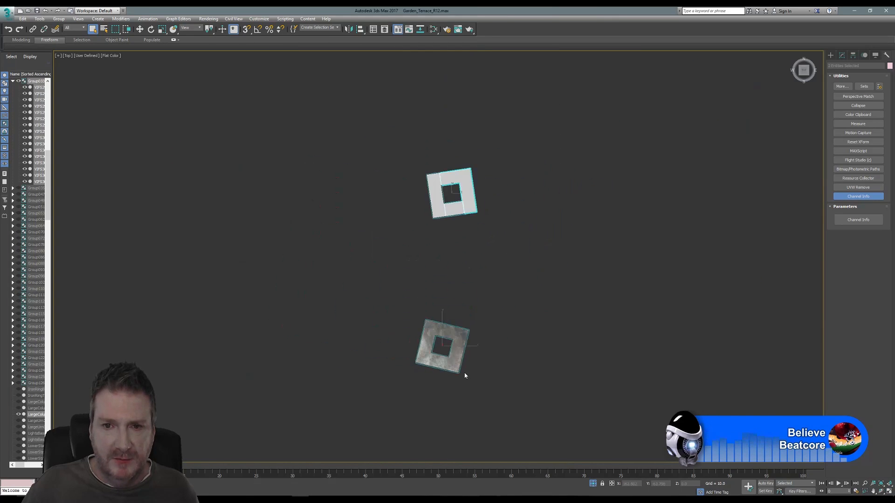
pyautogui.moveTo(490, 293); pyautogui.dragTo(491, 247, button='middle')
pyautogui.click(491, 259)
pyautogui.click(458, 290)
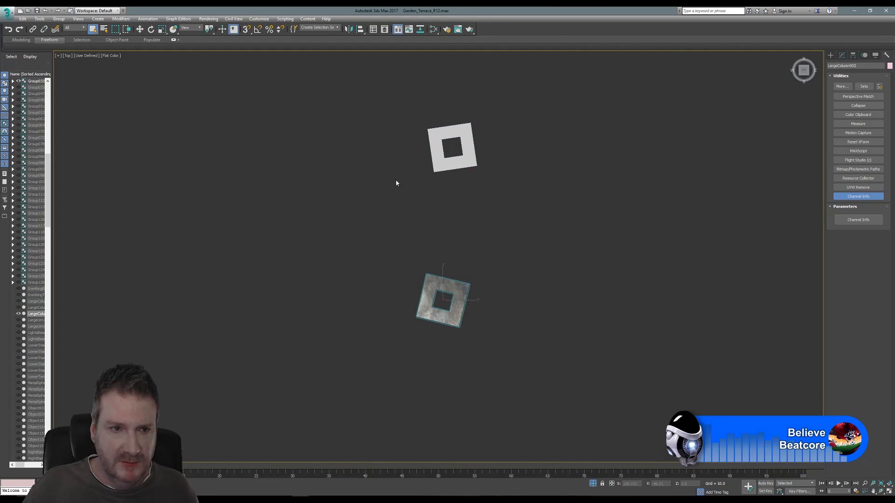
pyautogui.click(140, 30)
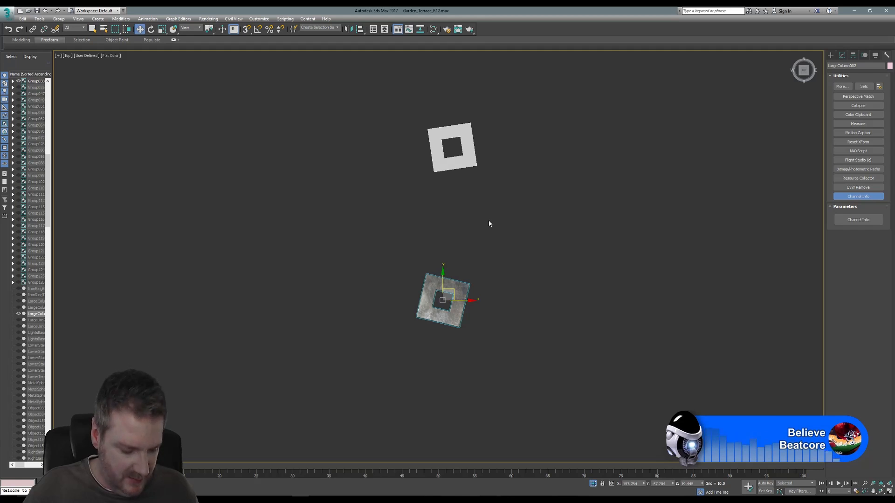
pyautogui.keyDown('shift'); pyautogui.moveTo(466, 286); pyautogui.dragTo(484, 180); pyautogui.keyUp('shift')
pyautogui.click(448, 284)
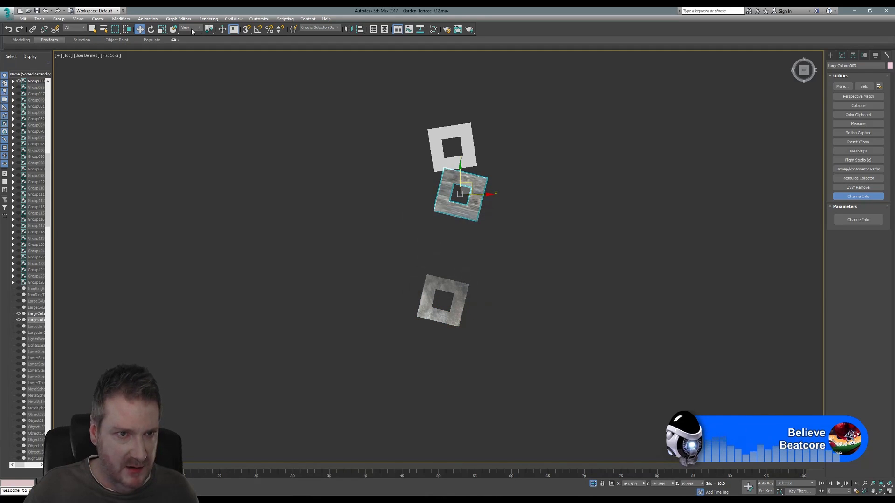
# - Rotate the copied column about 22 degrees counter-clockwise to match the untextured column's angle and move it exactly over that column
pyautogui.click(151, 29)
pyautogui.scroll(3, 499, 195)
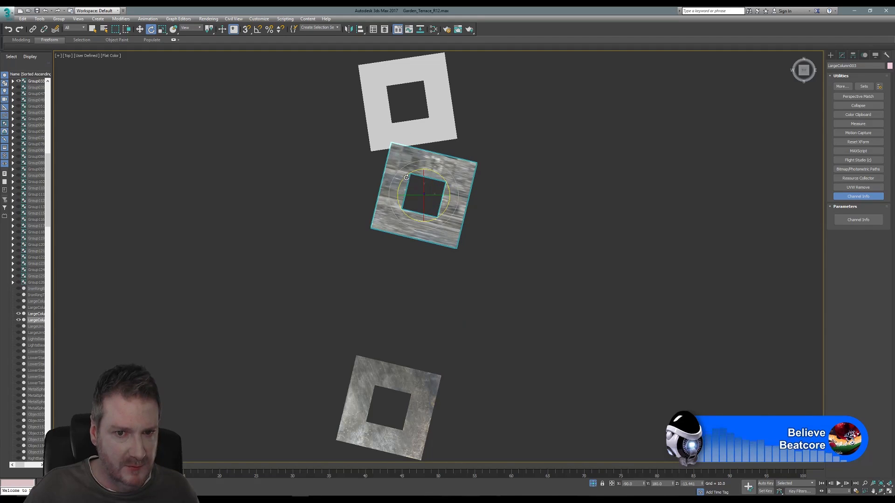
pyautogui.moveTo(414, 175); pyautogui.dragTo(396, 194)
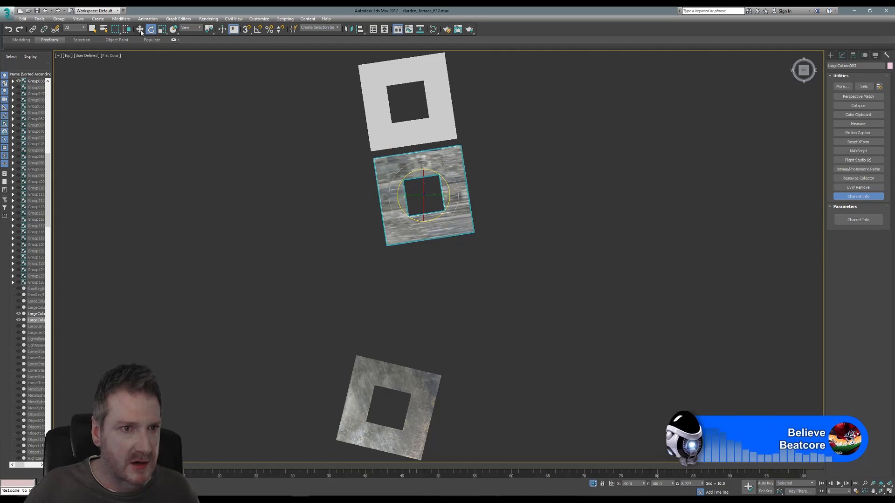
pyautogui.press('w')
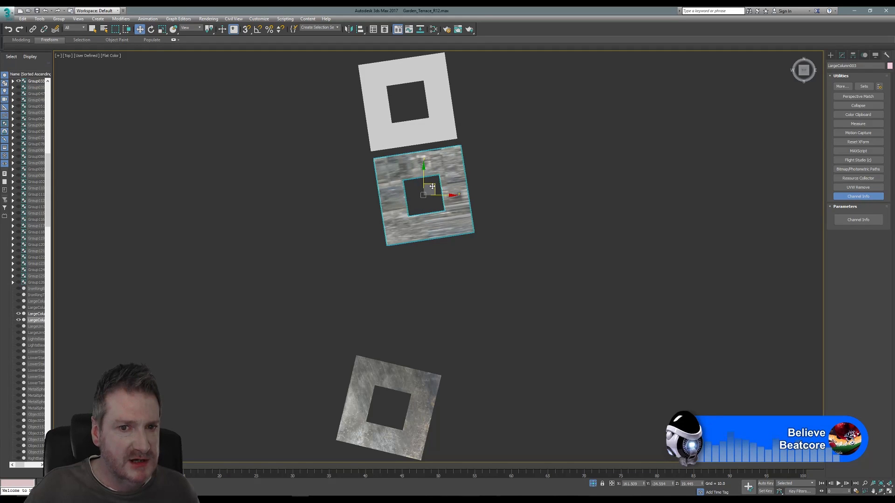
pyautogui.moveTo(432, 187); pyautogui.dragTo(417, 93)
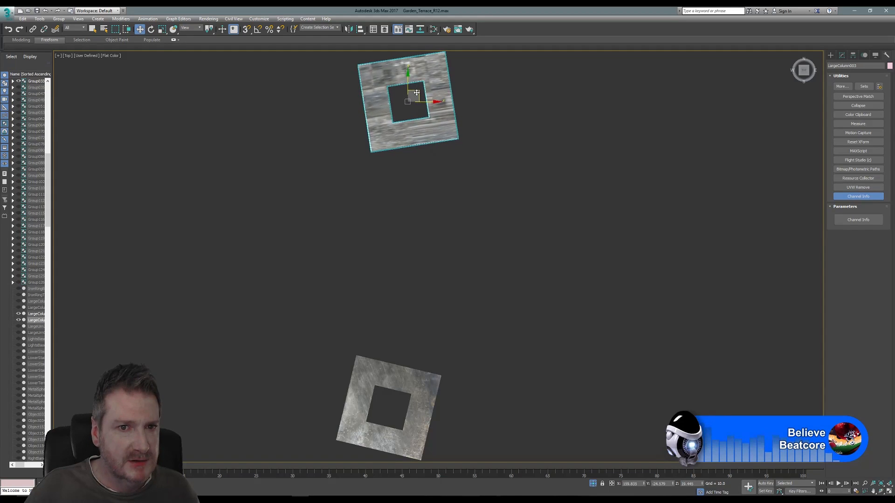
pyautogui.moveTo(417, 93); pyautogui.dragTo(415, 148, button='middle')
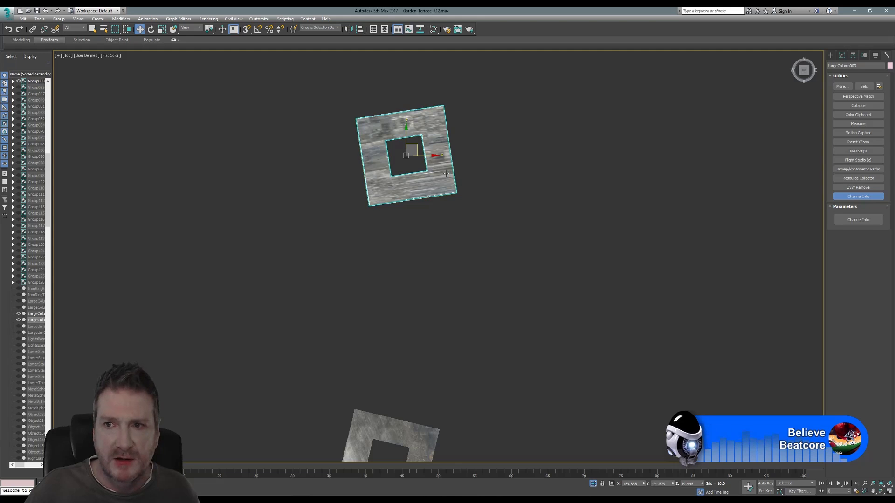
# - Deselect everything, end the isolation, and return to a maximized Perspective view of the terrace
pyautogui.click(448, 178)
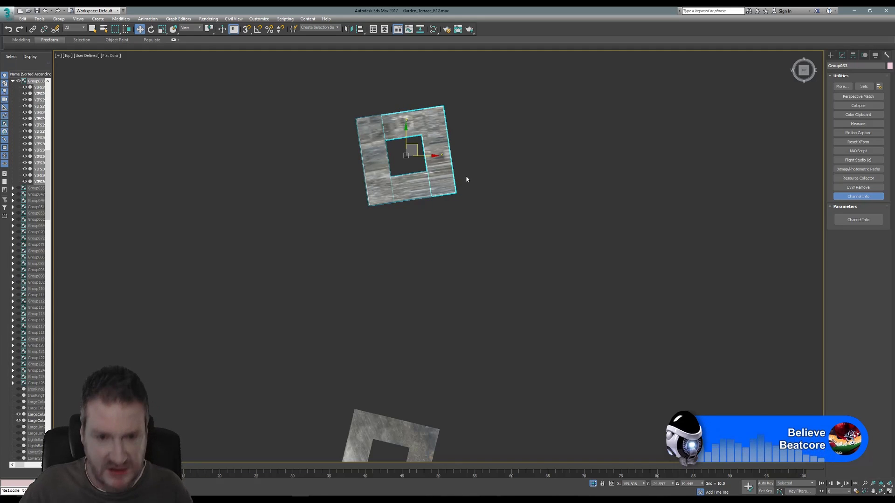
pyautogui.click(466, 179)
pyautogui.click(39, 18)
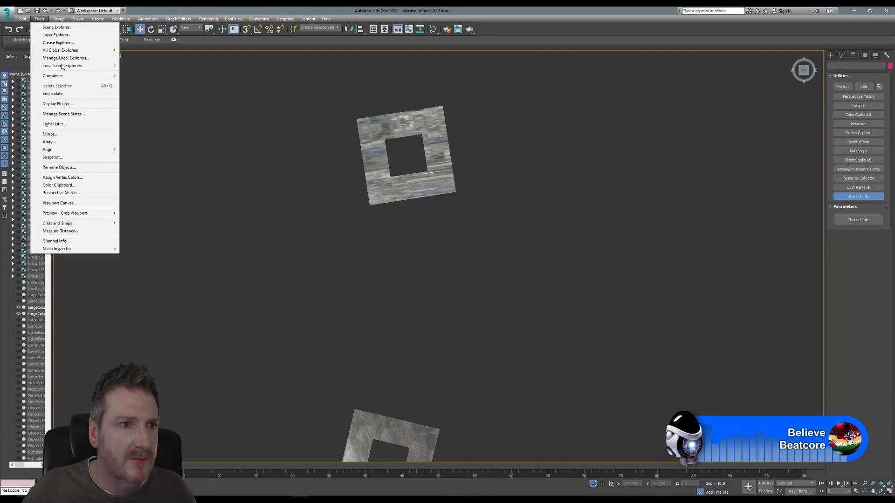
pyautogui.click(52, 93)
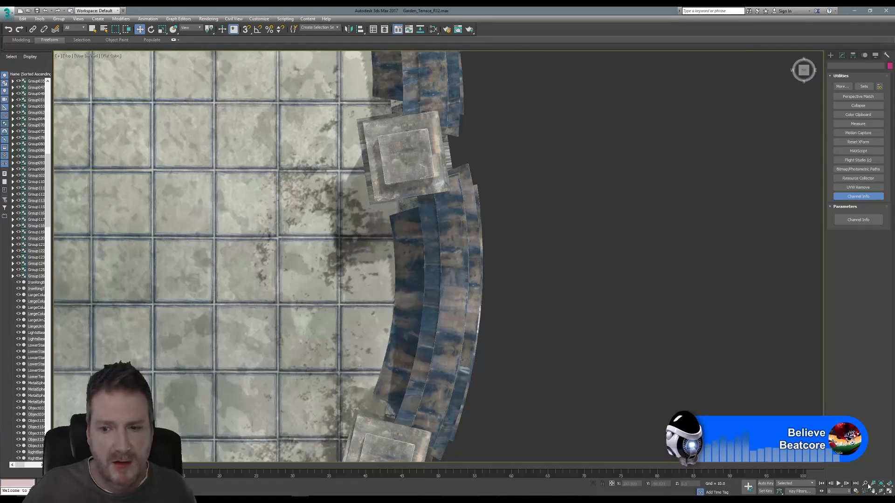
pyautogui.click(889, 491)
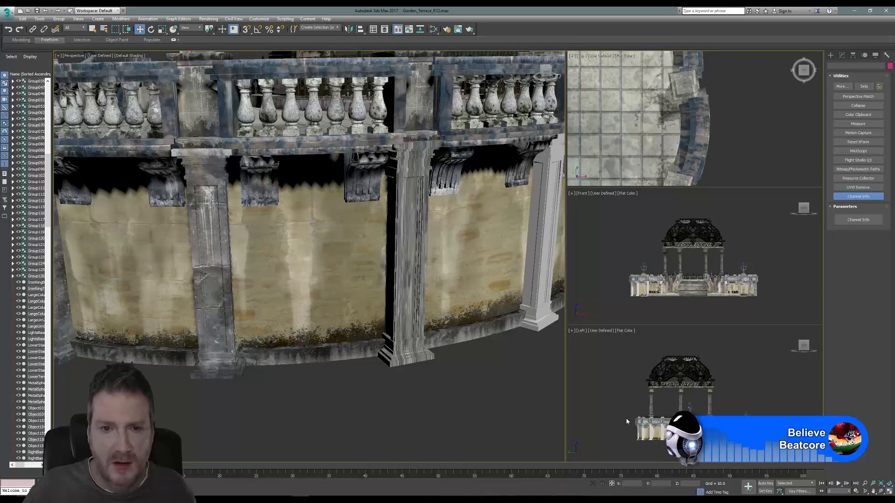
pyautogui.hotkey('alt', 'w')
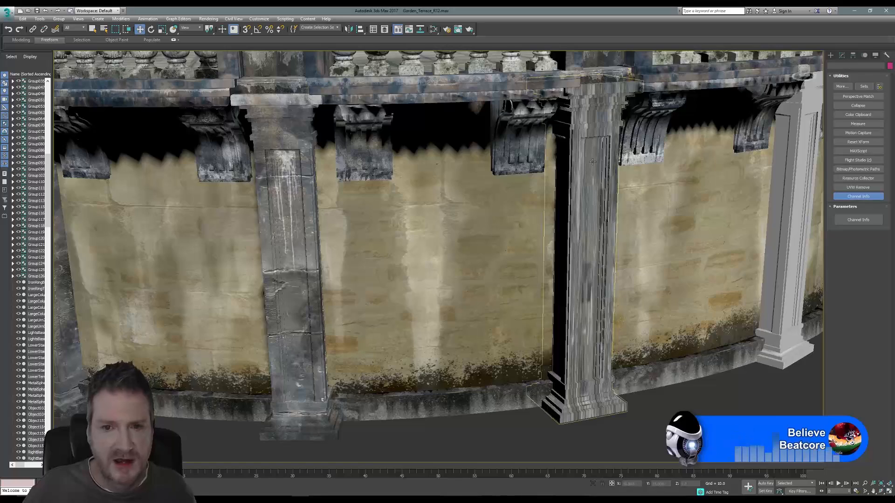
# - Copy the map channel 1 UV data of the correctly textured column in the Map Channel Info
pyautogui.click(286, 135)
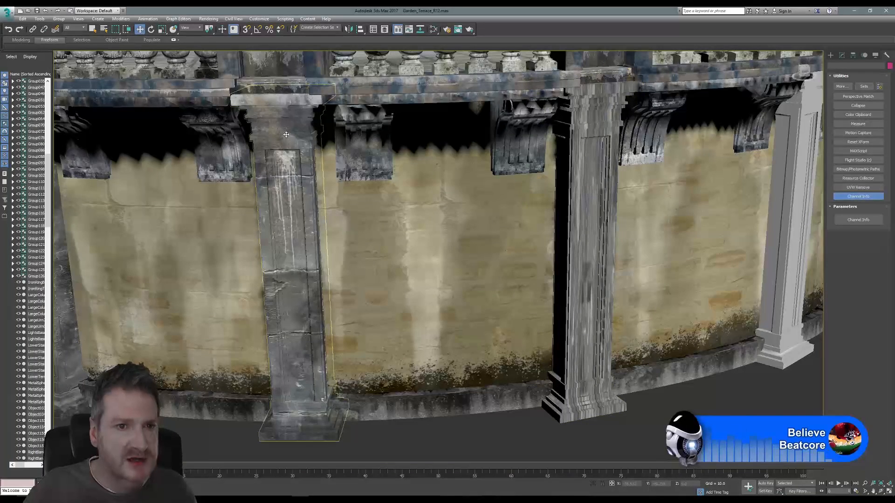
pyautogui.click(286, 135)
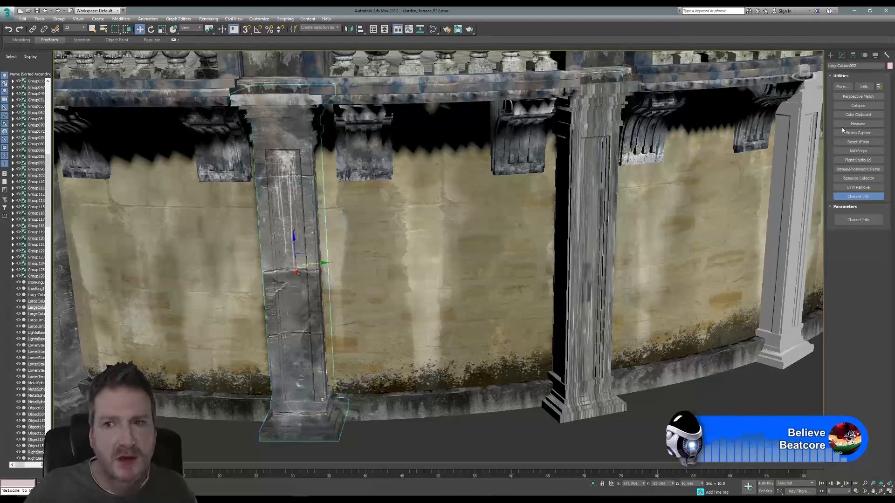
pyautogui.click(856, 220)
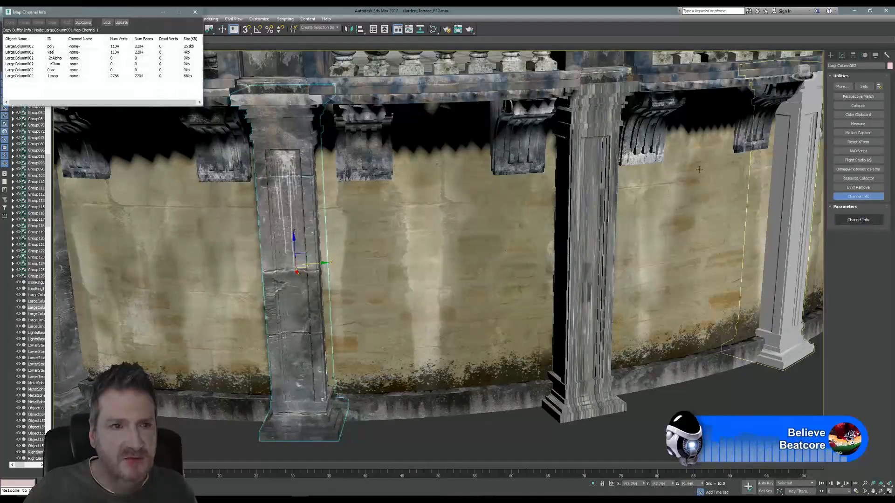
pyautogui.rightClick(53, 77)
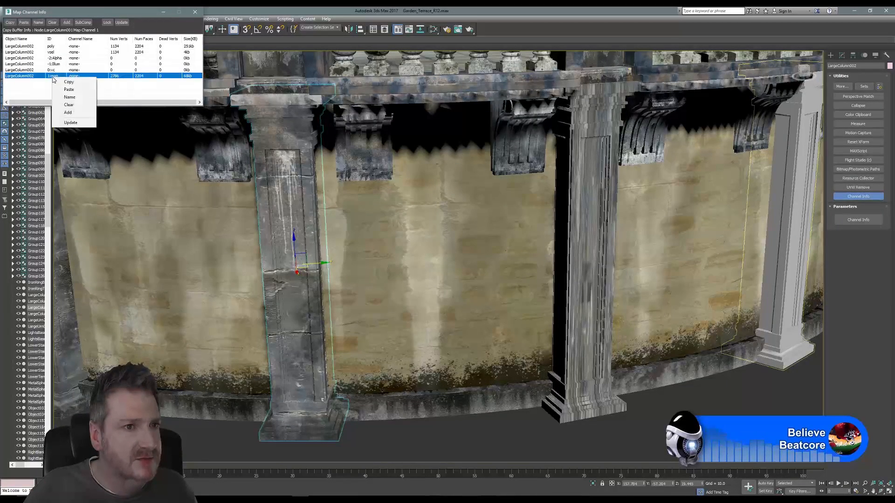
pyautogui.click(66, 82)
# - Paste the copied UV data onto map channel 1 of the adjacent column with the stretched texture, and close the channel information
pyautogui.click(592, 155)
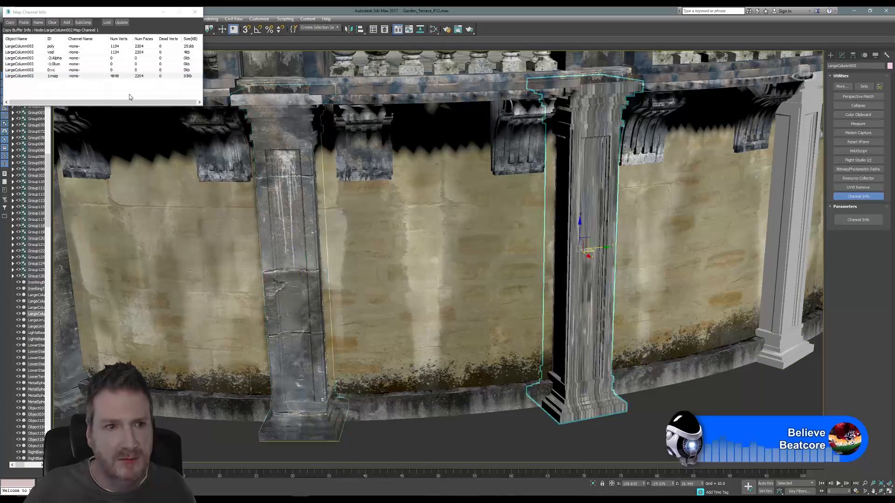
pyautogui.rightClick(47, 78)
pyautogui.click(67, 89)
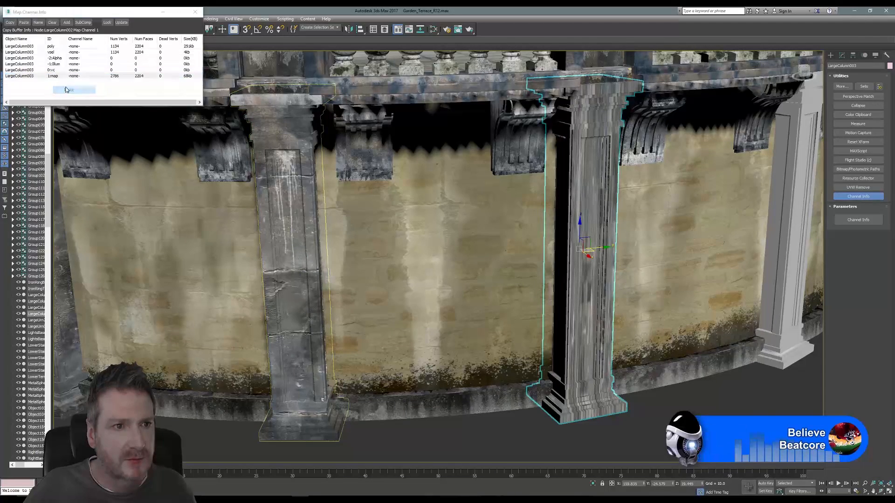
pyautogui.click(85, 37)
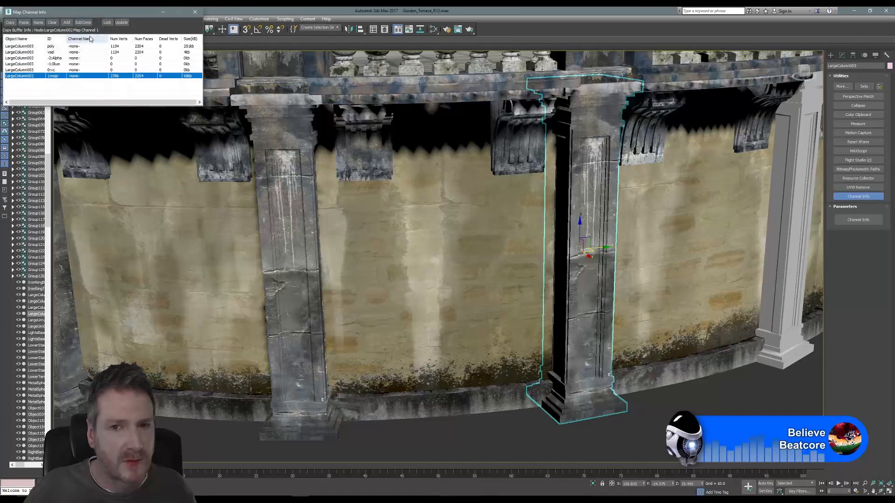
pyautogui.click(196, 12)
# - Add a new Standard material to the material graph beside the existing textured materials
pyautogui.moveTo(443, 174); pyautogui.dragTo(179, 174, button='middle')
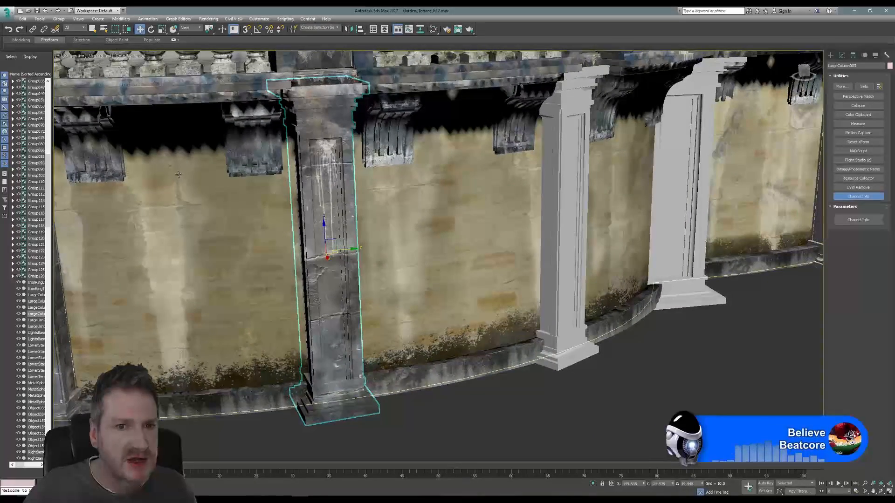
pyautogui.click(433, 30)
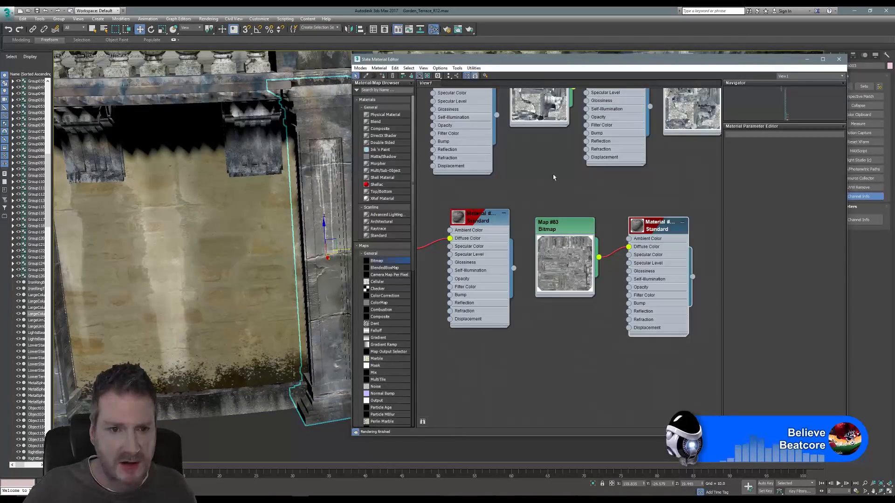
pyautogui.moveTo(565, 191); pyautogui.dragTo(437, 188, button='middle')
pyautogui.moveTo(500, 188); pyautogui.dragTo(498, 176, button='middle')
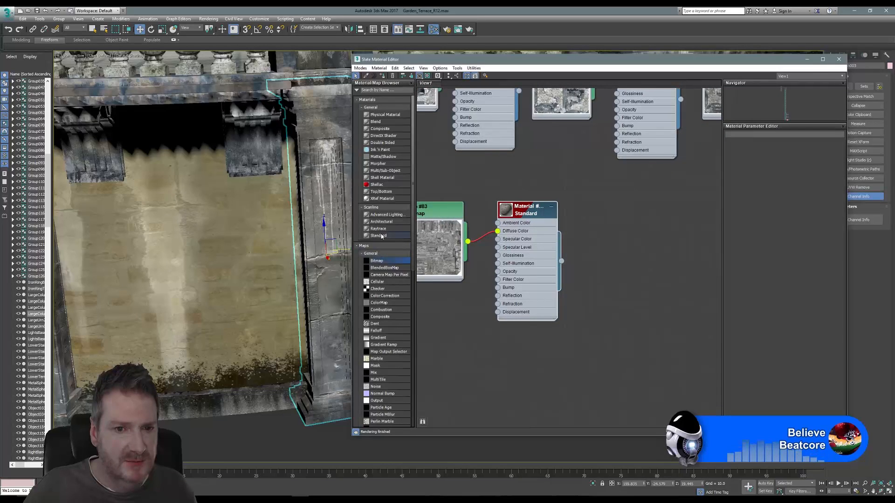
pyautogui.click(381, 237)
pyautogui.click(676, 231)
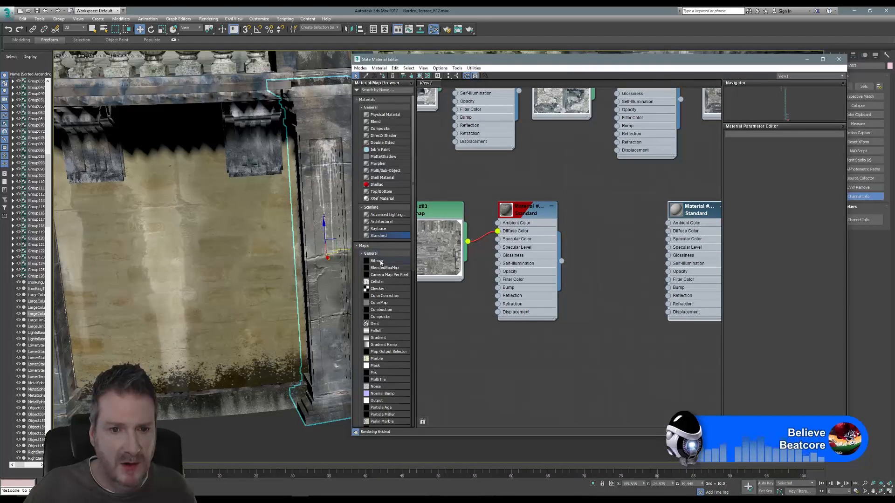
# - Load LargeColumn_Painted_R4.tga as a Bitmap map and connect it to the new material's Diffuse Color
pyautogui.click(386, 260)
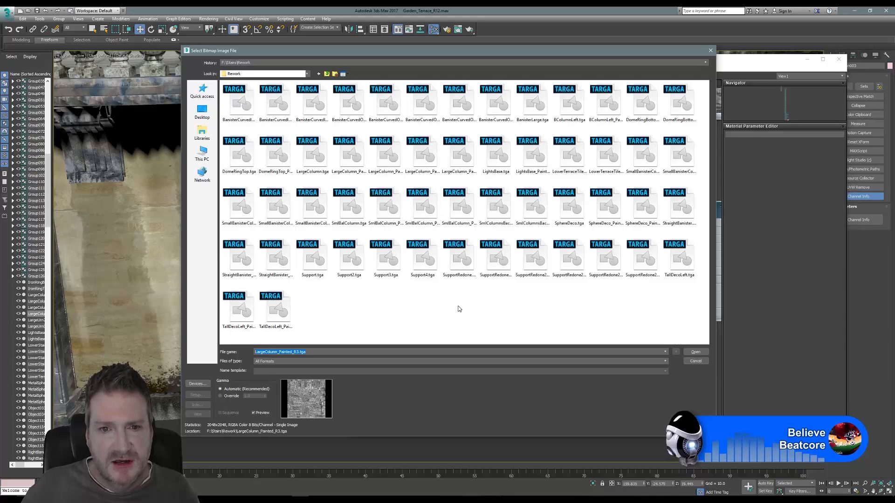
pyautogui.click(454, 163)
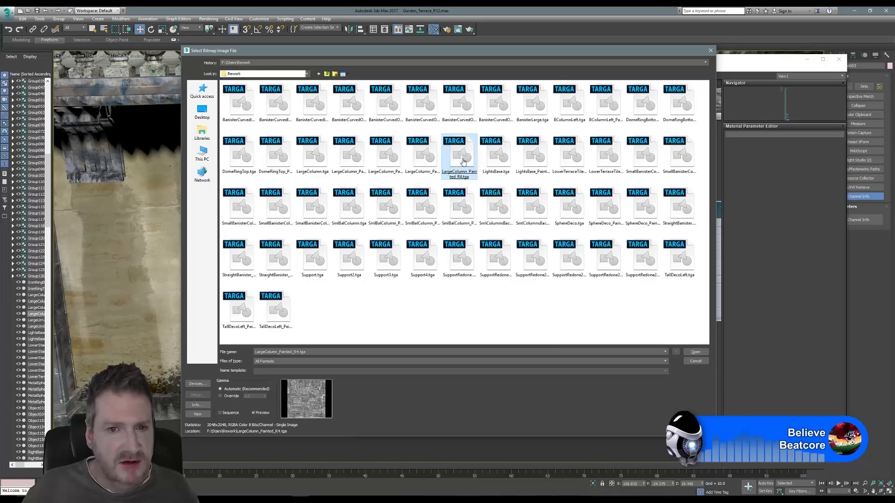
pyautogui.doubleClick(463, 161)
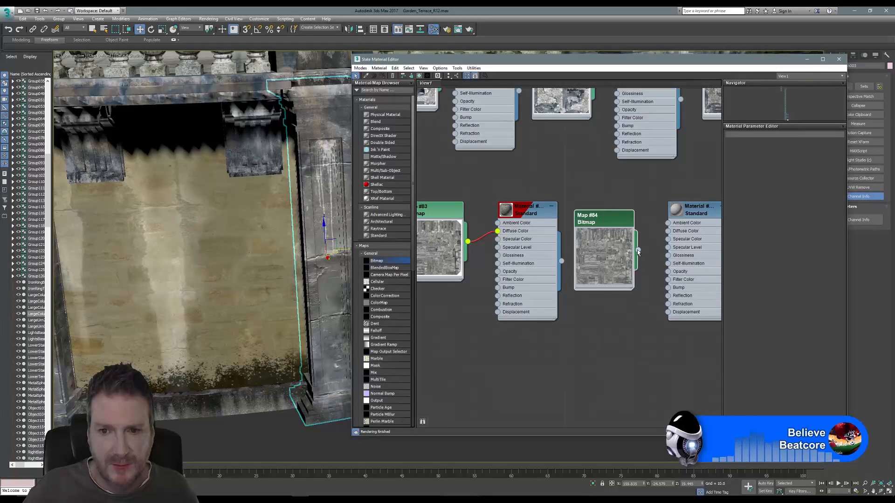
pyautogui.moveTo(638, 252); pyautogui.dragTo(668, 231)
# - Enable both shaded and realistic viewport display for the new material
pyautogui.rightClick(692, 212)
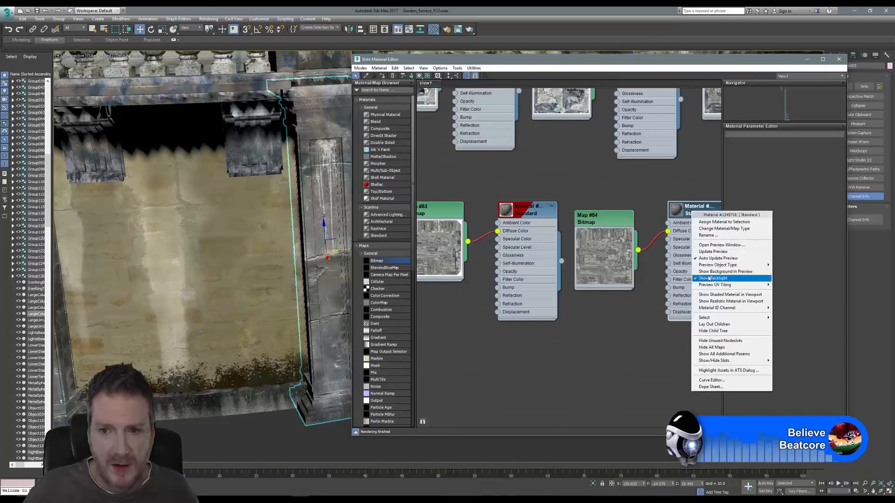
pyautogui.click(730, 294)
pyautogui.rightClick(688, 213)
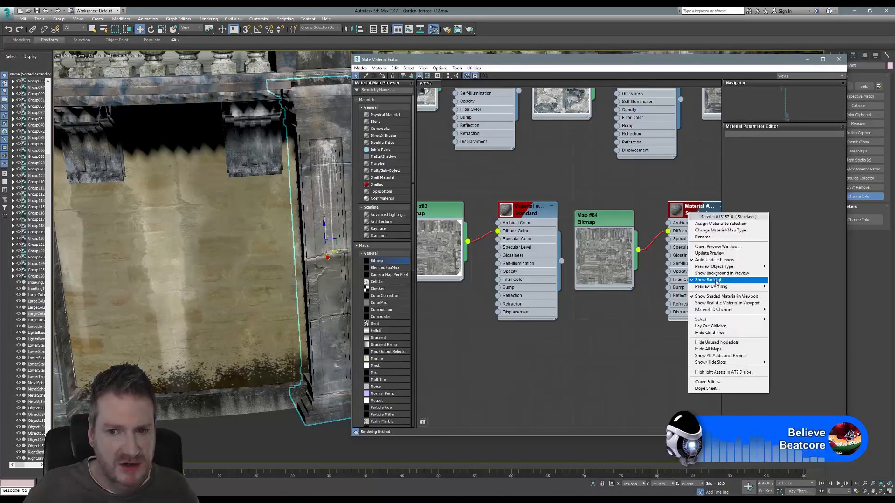
pyautogui.click(727, 303)
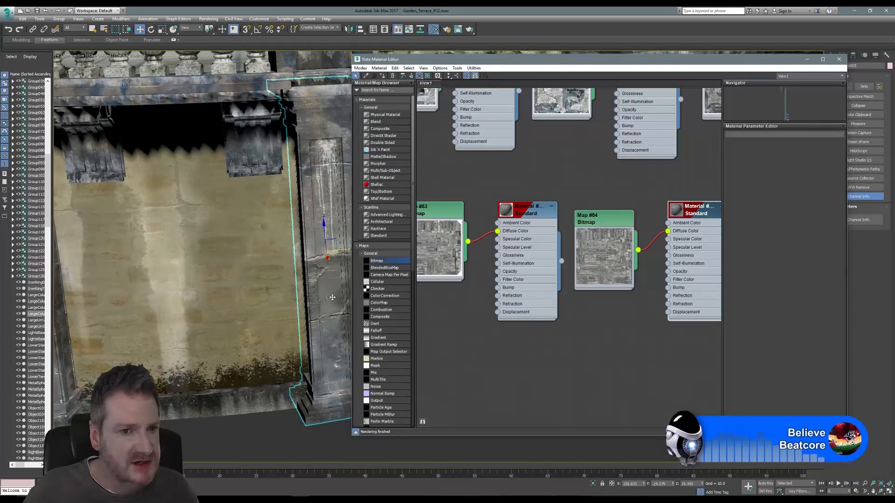
# - Assign the new material to the selected column, close the material editor, and compare the column with its neighbours
pyautogui.moveTo(235, 259); pyautogui.dragTo(152, 279, button='middle')
pyautogui.rightClick(693, 218)
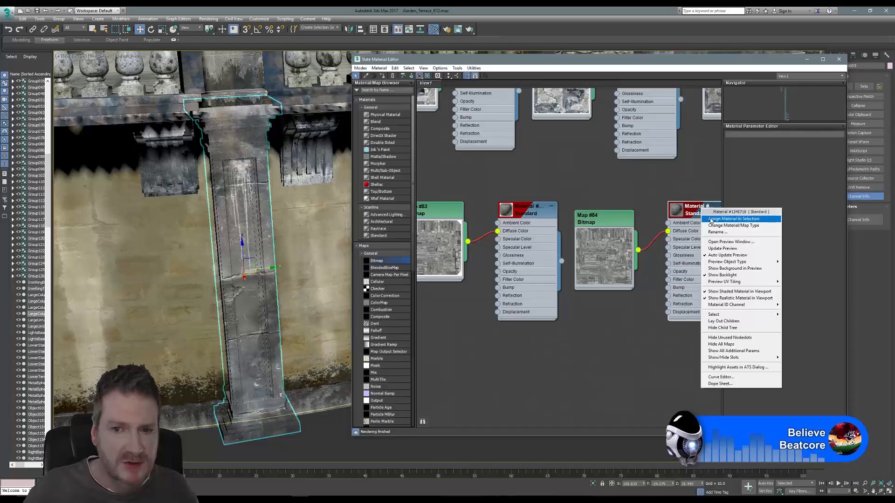
pyautogui.click(712, 221)
pyautogui.click(839, 59)
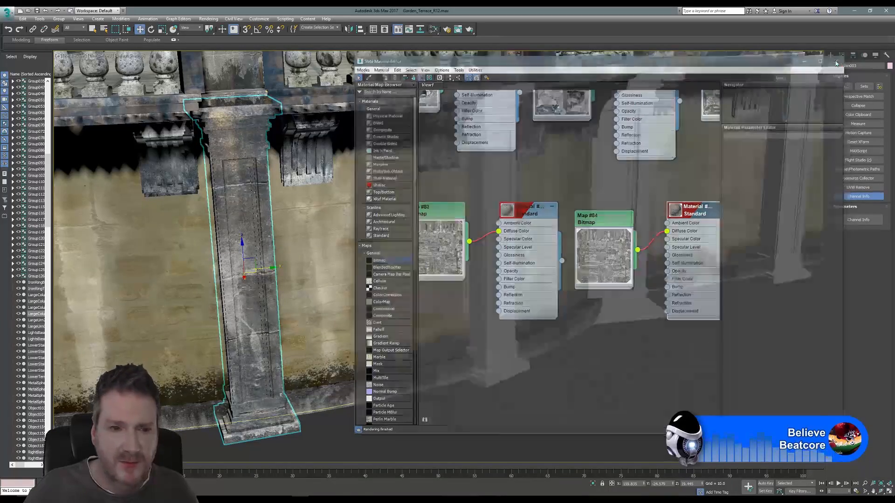
pyautogui.moveTo(463, 284); pyautogui.dragTo(567, 283, button='middle')
pyautogui.scroll(-3, 567, 282)
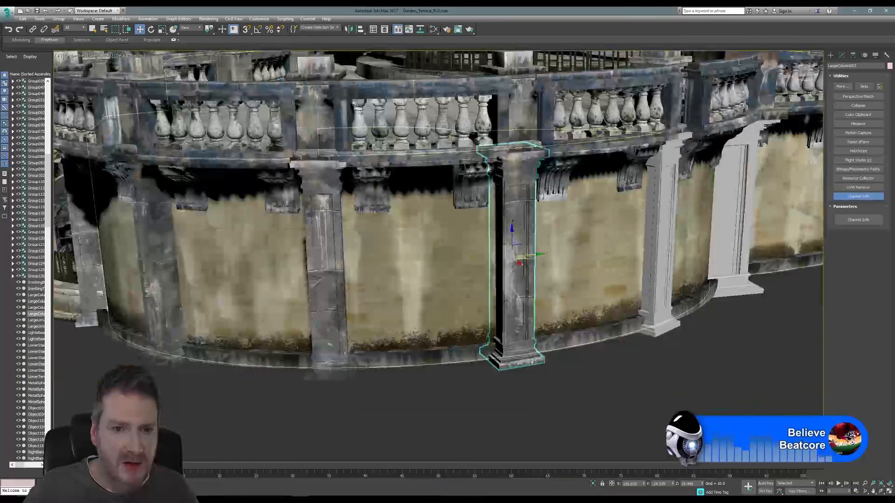
pyautogui.moveTo(357, 294); pyautogui.dragTo(427, 308, button='middle')
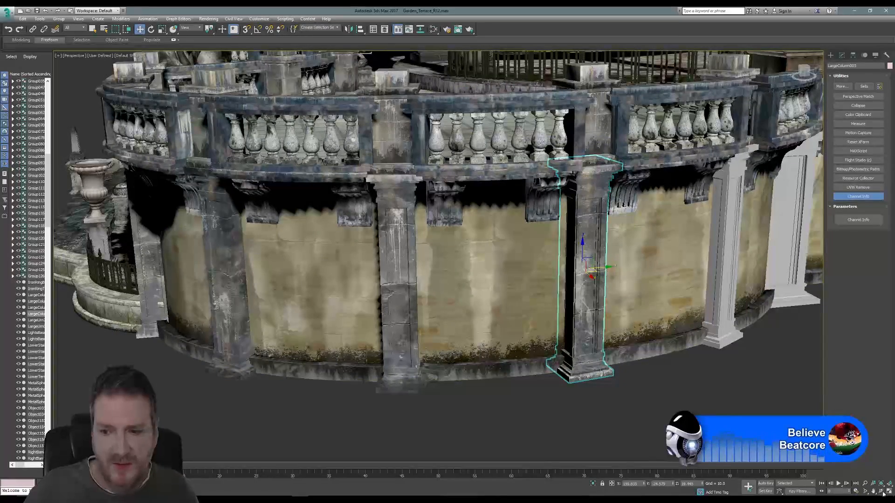
# - Examine the curved terrace wall from several angles, comparing its textured columns with the plain untextured ones
pyautogui.hotkey('ctrl', 'r')
pyautogui.moveTo(475, 297); pyautogui.dragTo(408, 297)
pyautogui.scroll(-2, 502, 274)
pyautogui.scroll(-2, 453, 287)
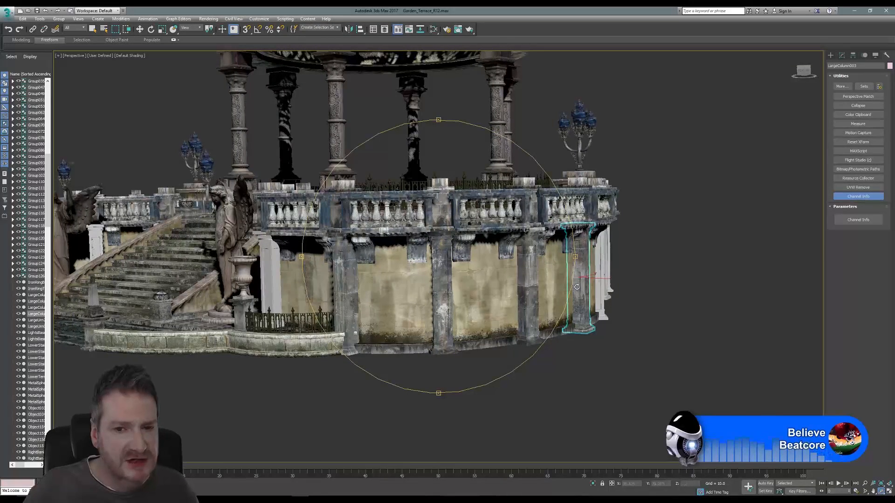
pyautogui.moveTo(445, 281)
pyautogui.mouseDown()
pyautogui.moveTo(455, 281)
pyautogui.moveTo(442, 281)
pyautogui.mouseUp()
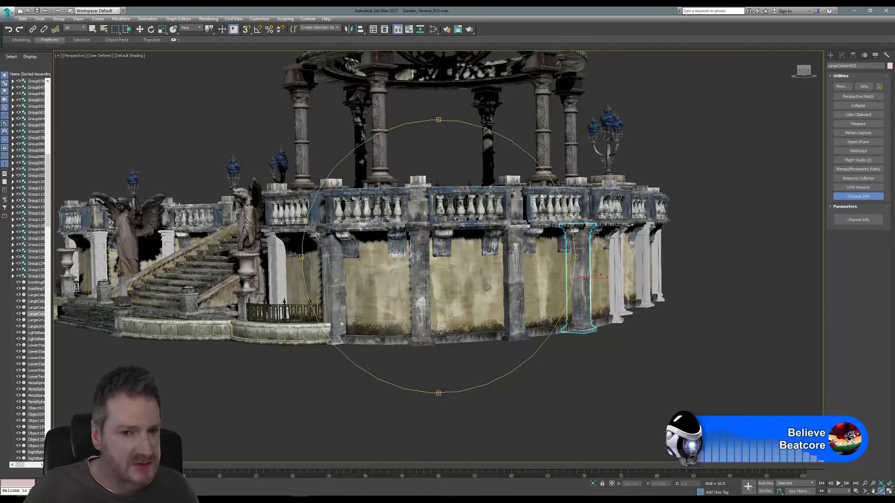
pyautogui.moveTo(488, 256); pyautogui.dragTo(365, 244)
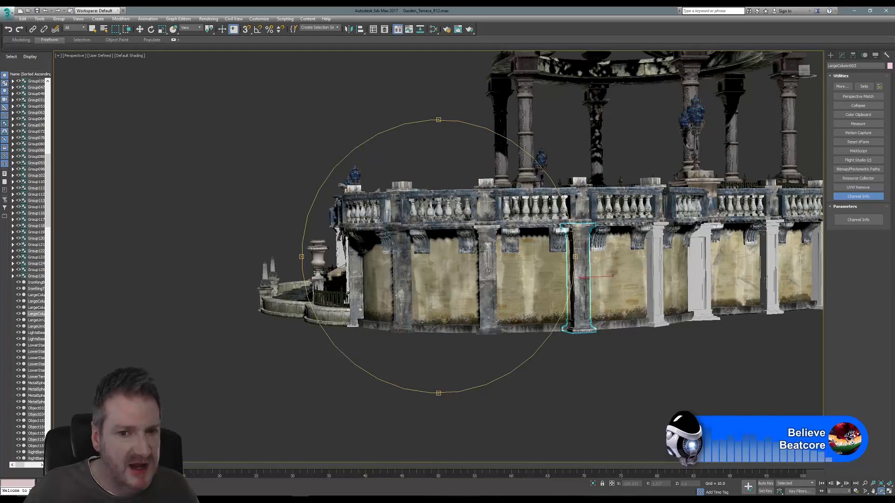
pyautogui.moveTo(487, 271); pyautogui.dragTo(388, 285)
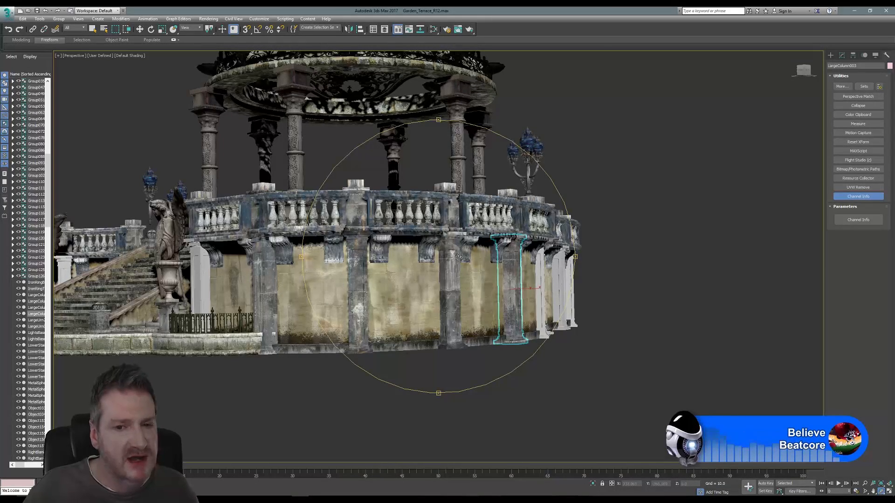
pyautogui.moveTo(459, 257); pyautogui.dragTo(421, 274)
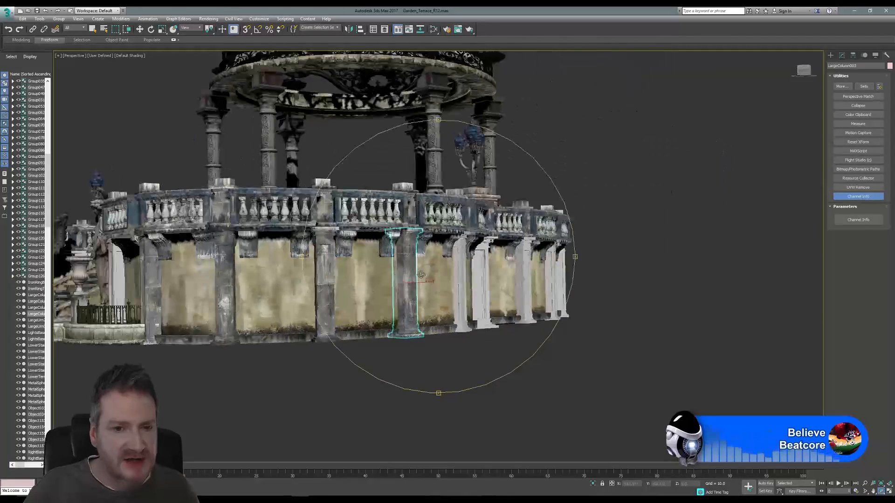
pyautogui.moveTo(359, 274); pyautogui.dragTo(330, 274)
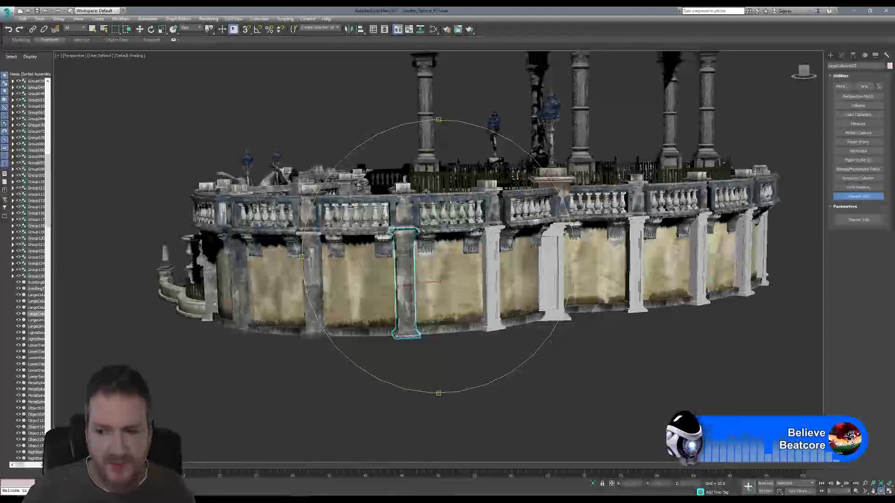
# - Add the neighbouring untextured column to the selection and isolate it together with the textured column LargeColumn003
pyautogui.click(94, 30)
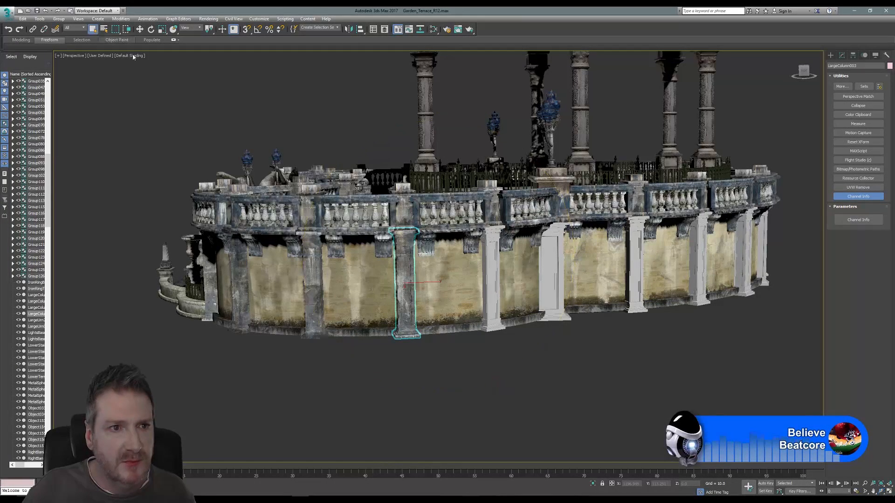
pyautogui.keyDown('ctrl'); pyautogui.click(488, 256); pyautogui.keyUp('ctrl')
pyautogui.click(42, 19)
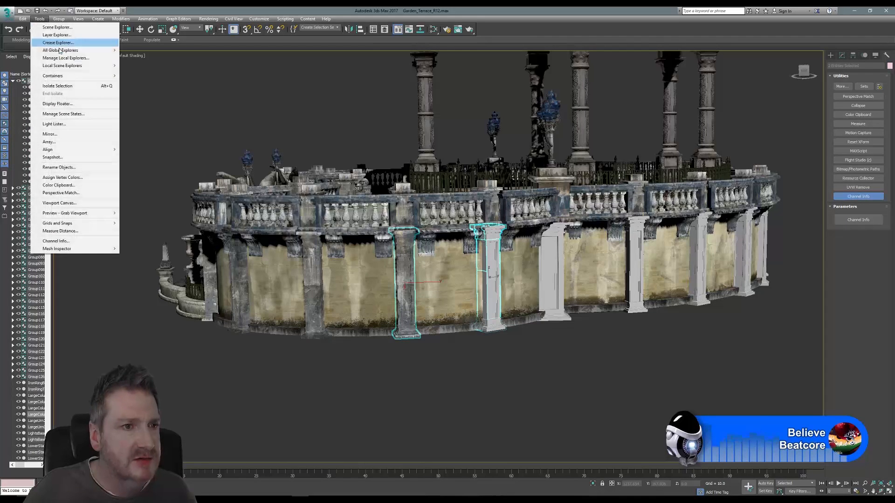
pyautogui.click(51, 85)
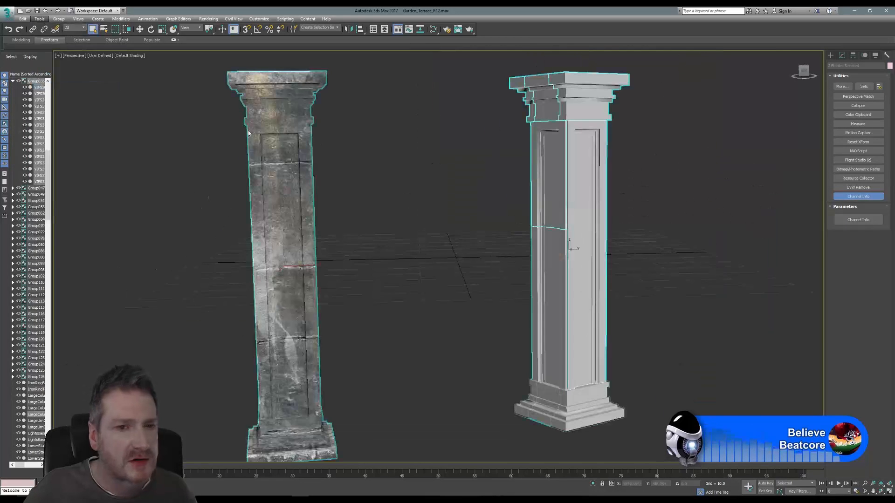
# - In the top view, clone the textured column as a single Copy placed near the untextured column
pyautogui.click(889, 491)
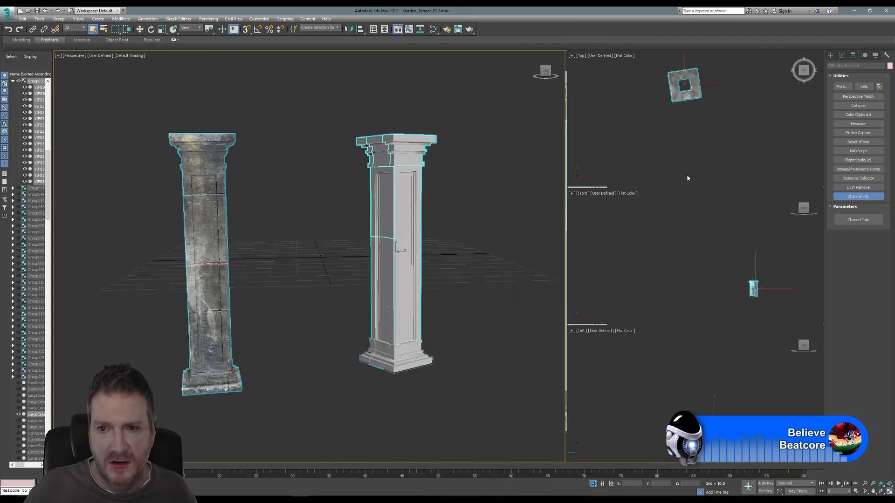
pyautogui.click(889, 492)
pyautogui.moveTo(492, 277); pyautogui.dragTo(485, 374, button='middle')
pyautogui.scroll(-2, 486, 374)
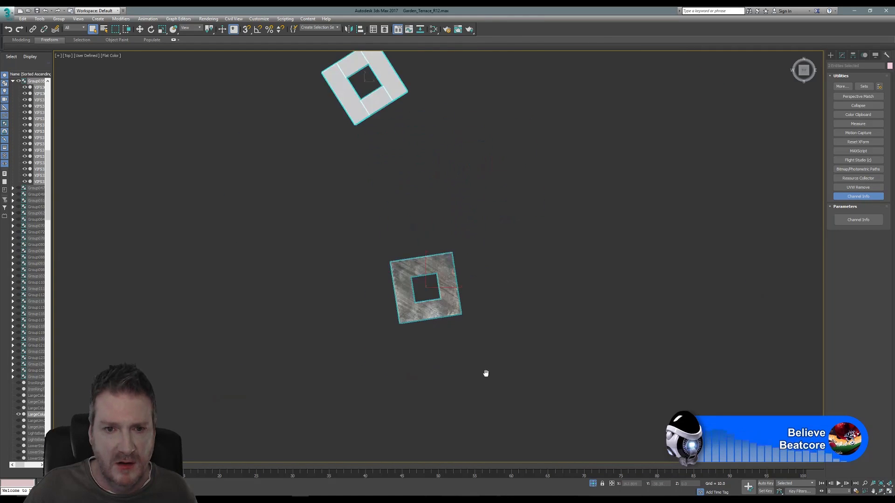
pyautogui.moveTo(471, 281); pyautogui.dragTo(452, 226, button='middle')
pyautogui.click(456, 231)
pyautogui.click(429, 244)
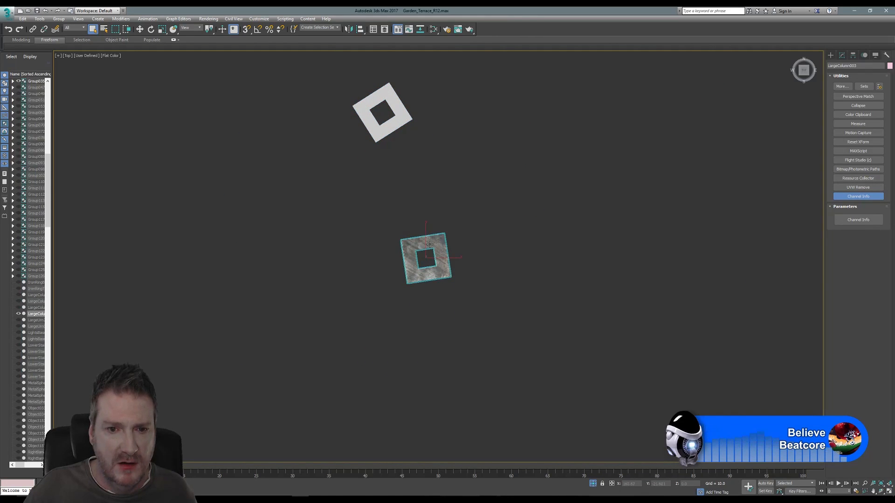
pyautogui.click(140, 28)
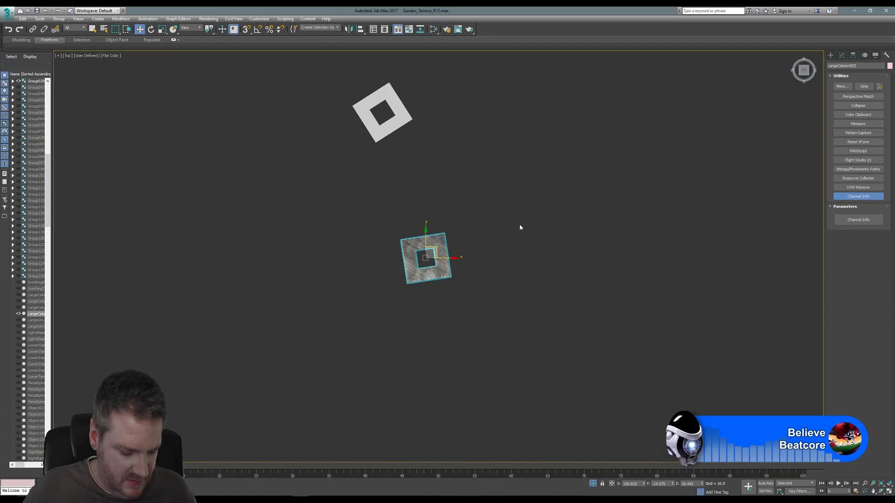
pyautogui.moveTo(438, 250)
pyautogui.keyDown('shift'); pyautogui.mouseDown()
pyautogui.moveTo(421, 169)
pyautogui.moveTo(411, 182)
pyautogui.mouseUp(); pyautogui.keyUp('shift')
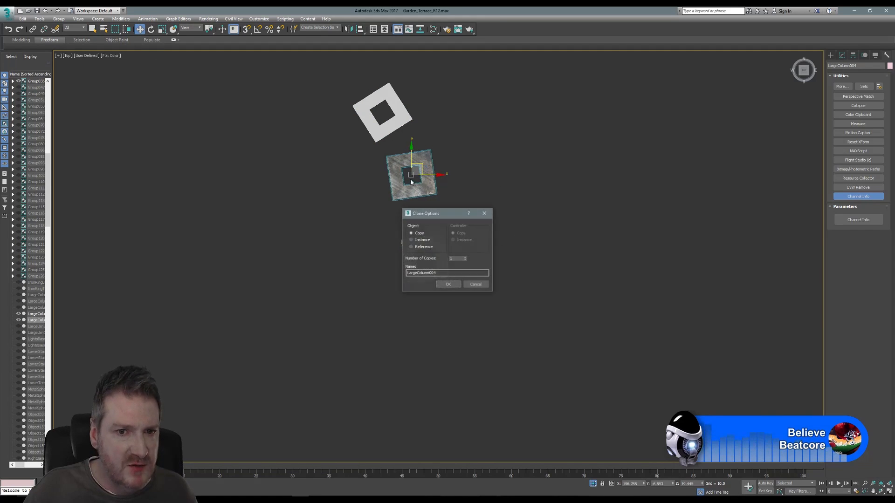
pyautogui.click(448, 284)
pyautogui.moveTo(489, 160); pyautogui.dragTo(490, 209, button='middle')
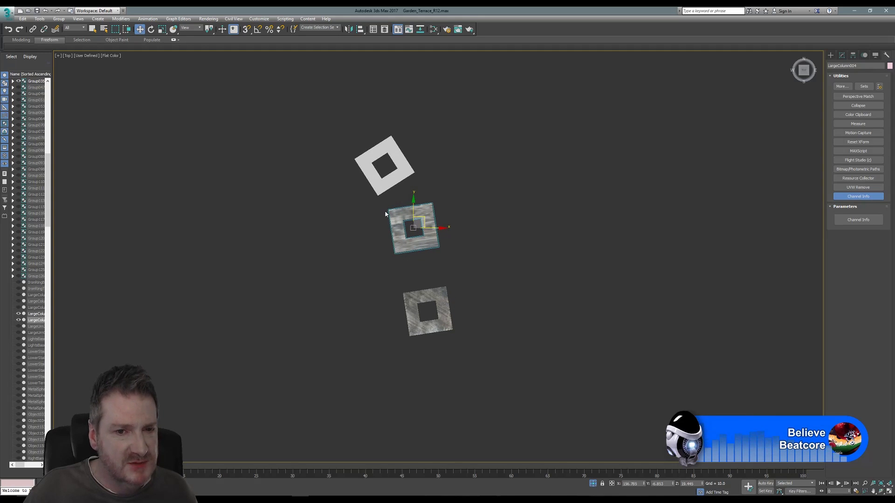
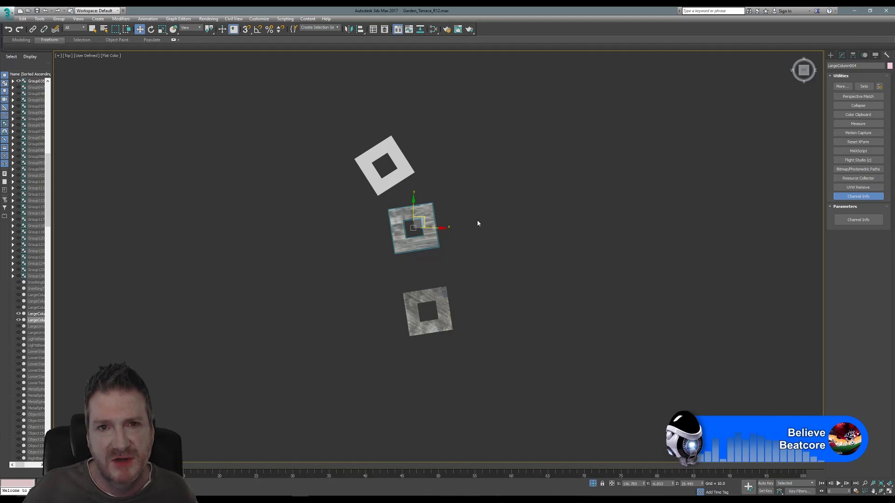
# - Move the copied column in the top view so it overlaps the untextured column
pyautogui.moveTo(480, 215); pyautogui.dragTo(483, 217, button='middle')
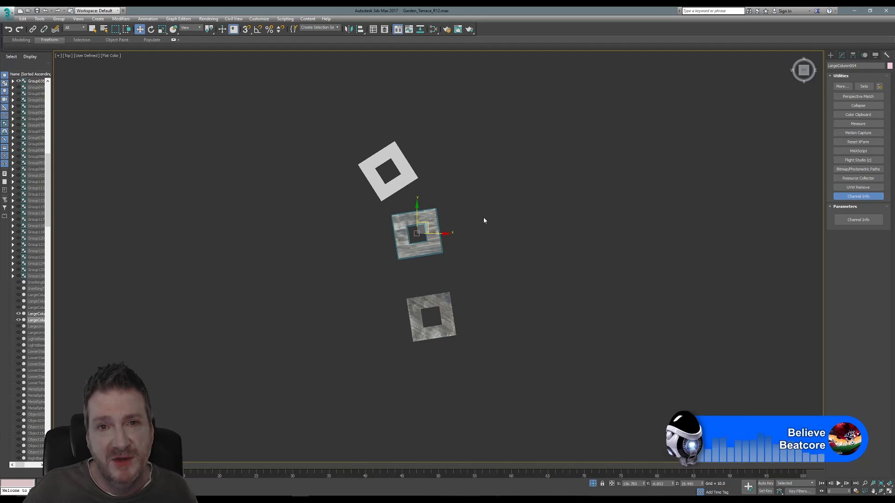
pyautogui.moveTo(429, 224); pyautogui.dragTo(422, 192)
pyautogui.moveTo(439, 183); pyautogui.dragTo(473, 206, button='middle')
pyautogui.scroll(3, 444, 186)
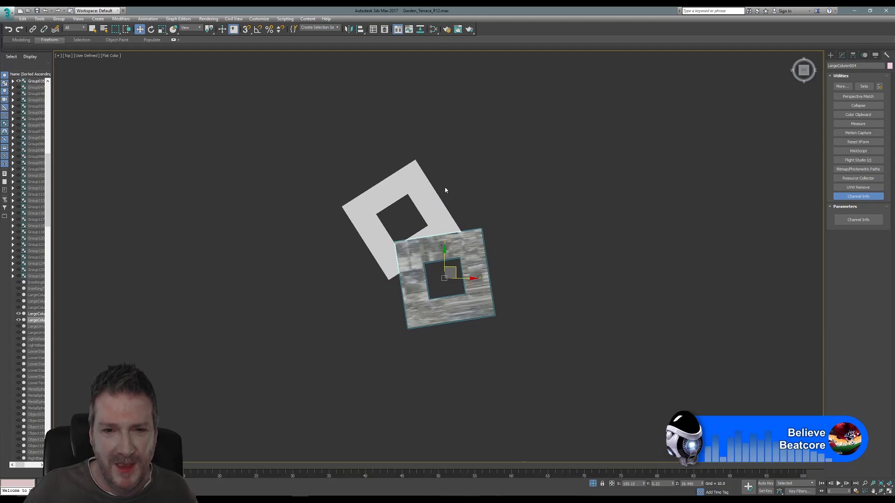
pyautogui.moveTo(455, 270); pyautogui.dragTo(433, 241)
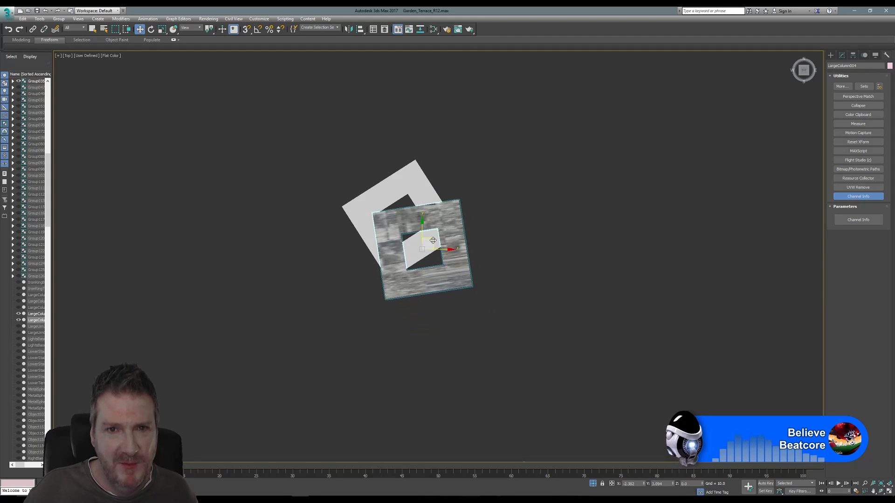
# - Rotate the copied column to match the untextured column's angle and align it exactly over that column
pyautogui.click(151, 29)
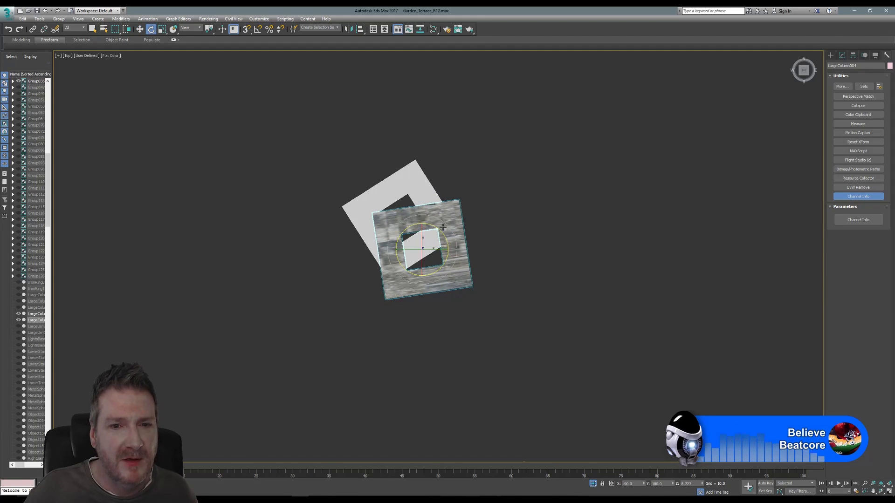
pyautogui.scroll(2, 404, 230)
pyautogui.moveTo(405, 230); pyautogui.dragTo(406, 193)
pyautogui.click(140, 29)
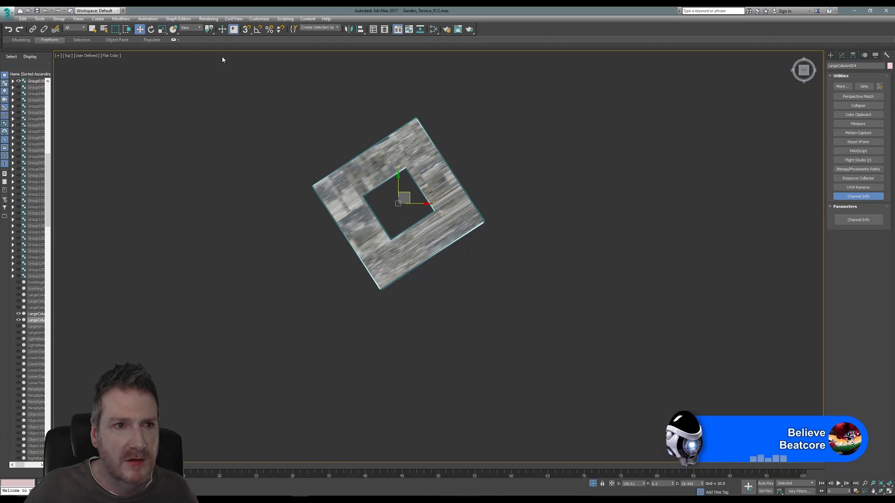
pyautogui.click(152, 29)
pyautogui.scroll(2, 468, 146)
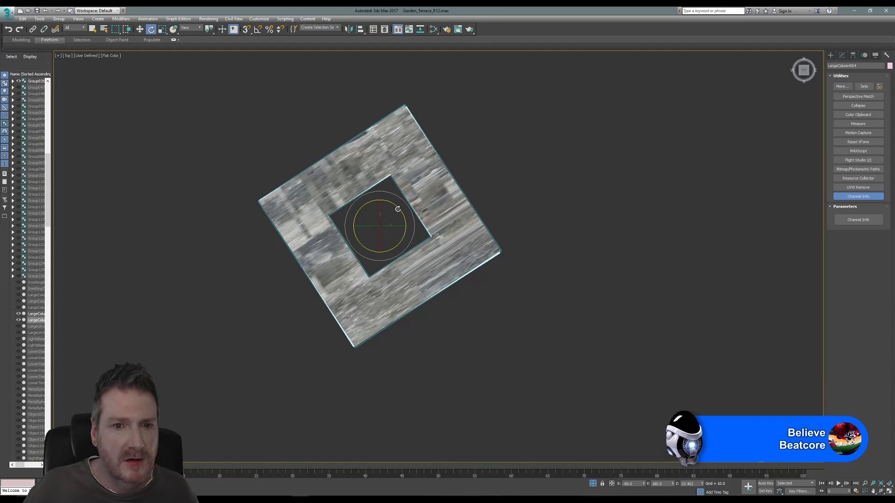
pyautogui.moveTo(392, 202); pyautogui.dragTo(392, 202)
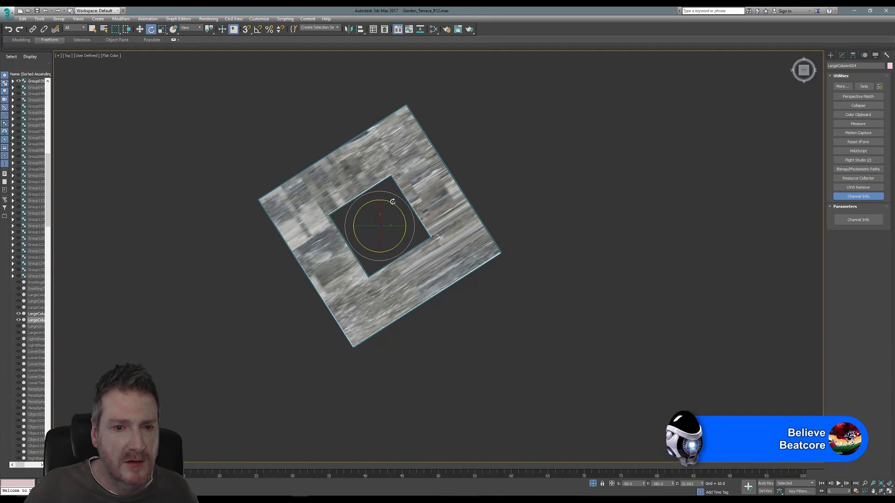
# - Delete the untextured column group beneath the copy and end the isolation to bring back the whole terrace
pyautogui.click(467, 236)
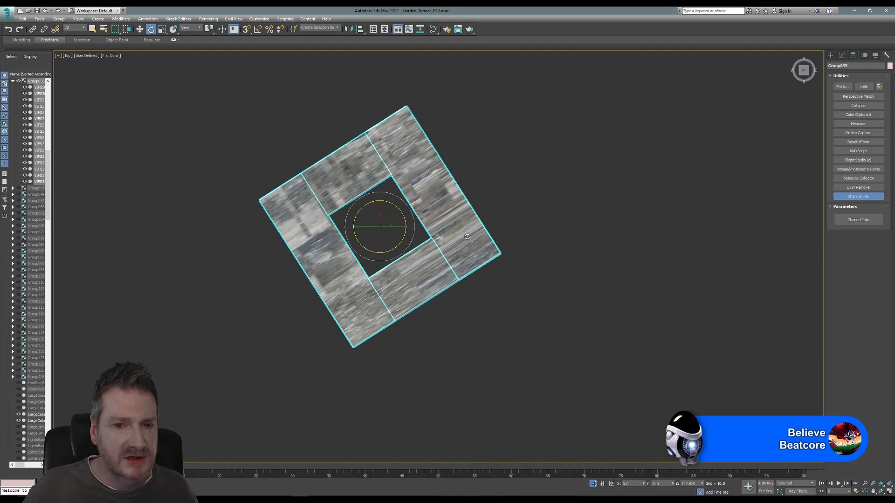
pyautogui.click(517, 211)
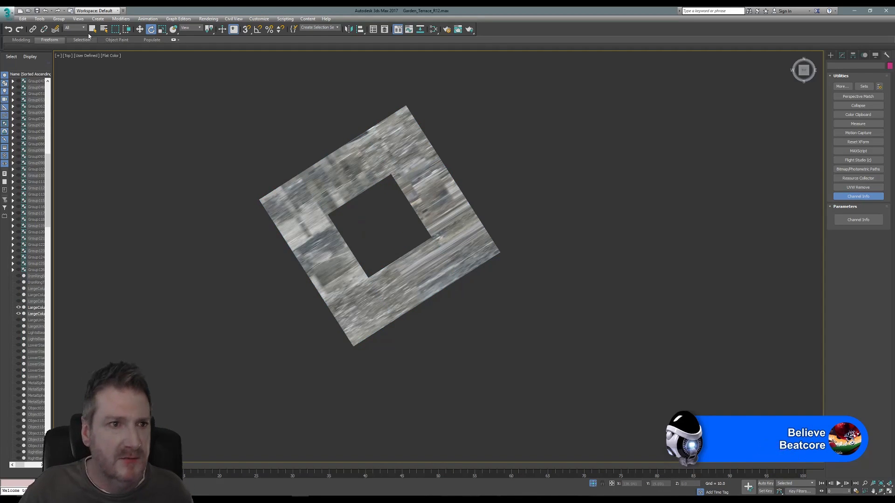
pyautogui.click(888, 493)
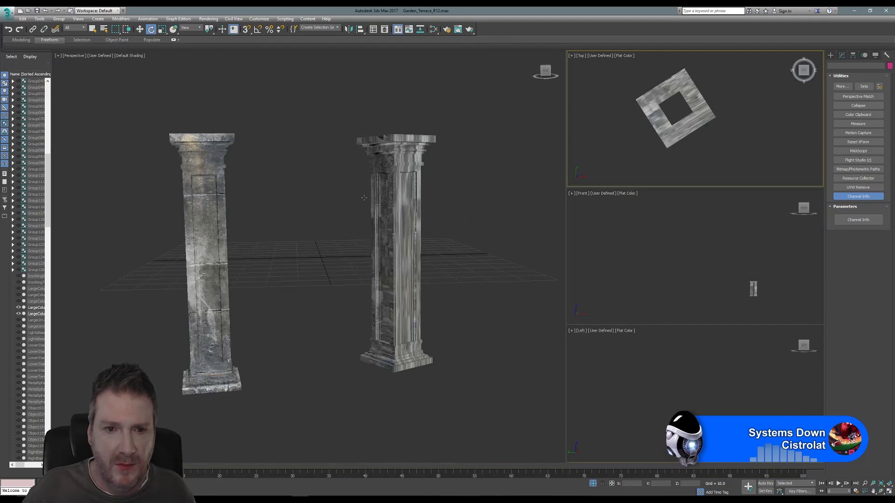
pyautogui.click(39, 19)
pyautogui.click(53, 93)
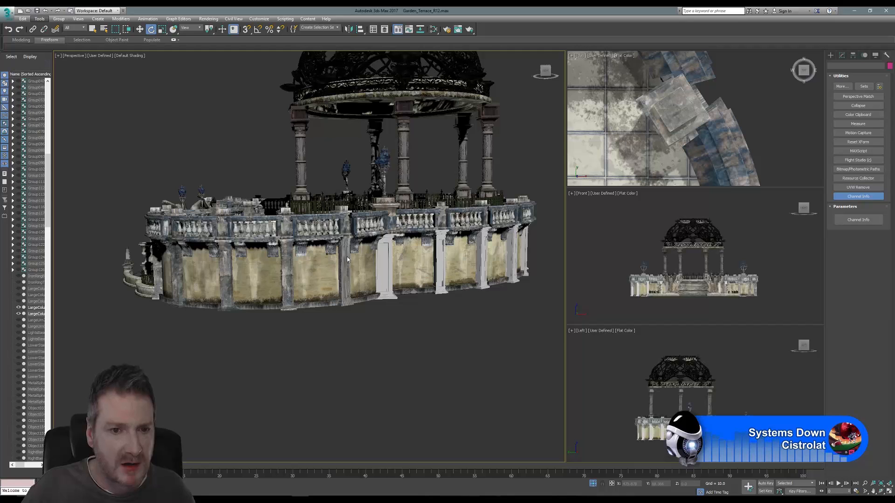
# - Open the Map Channel Info for the original textured column LargeColumn003 and copy its map channel 1
pyautogui.scroll(2, 390, 323)
pyautogui.rightClick(391, 324)
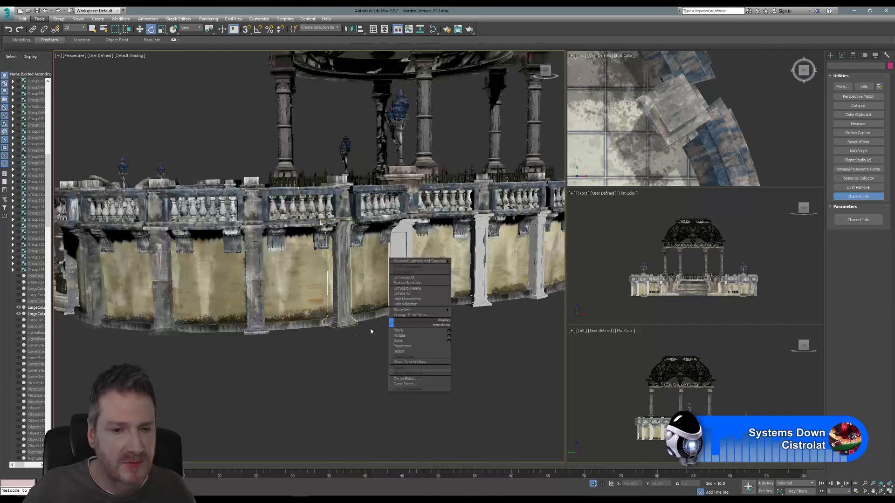
pyautogui.click(253, 268)
pyautogui.click(253, 265)
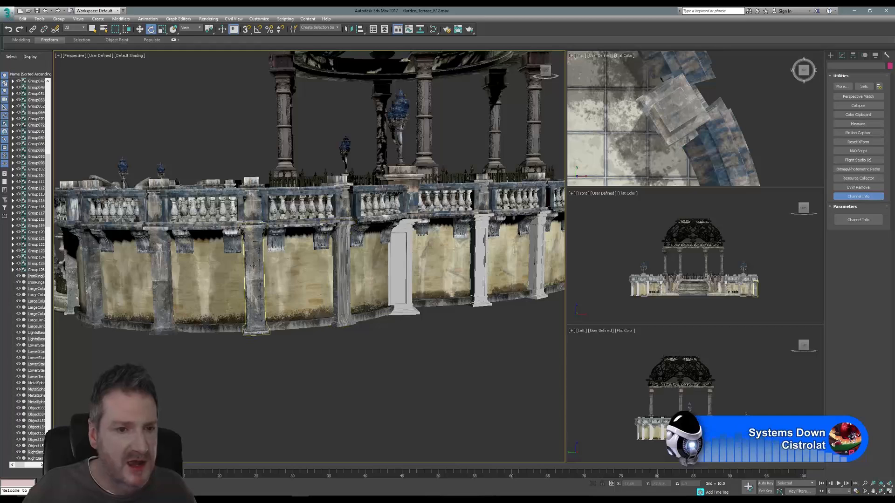
pyautogui.click(847, 220)
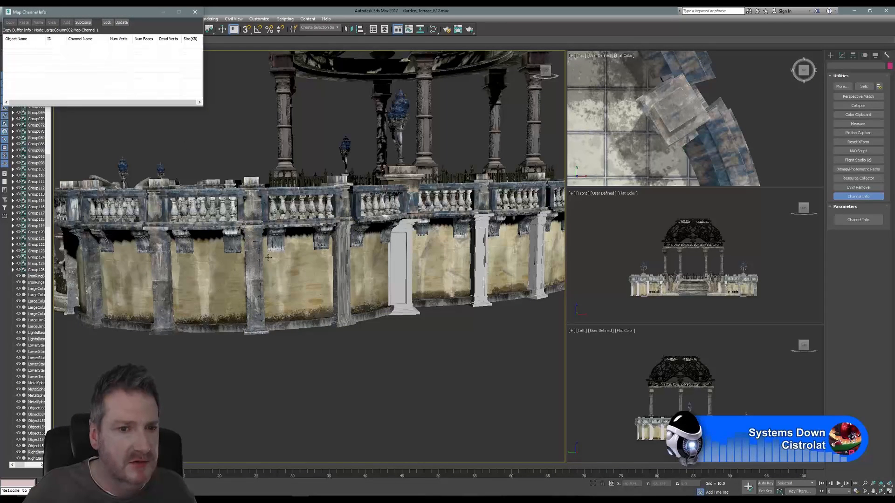
pyautogui.click(243, 238)
pyautogui.click(262, 252)
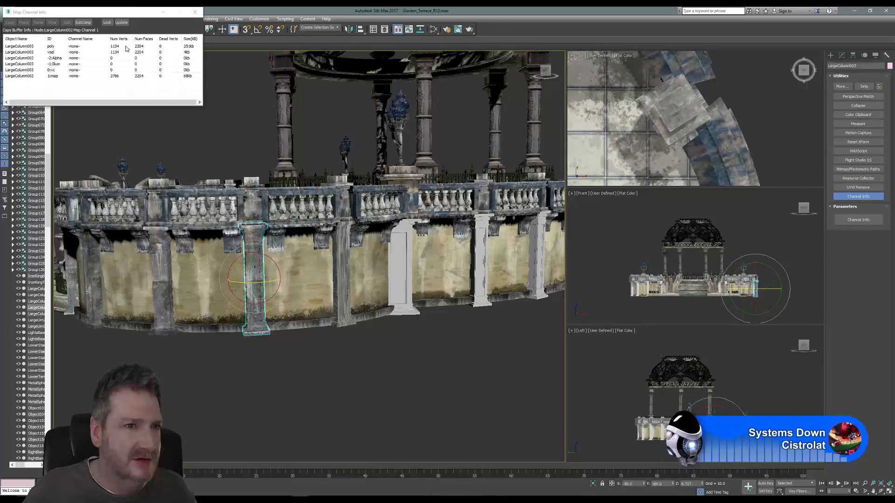
pyautogui.rightClick(55, 79)
pyautogui.click(70, 85)
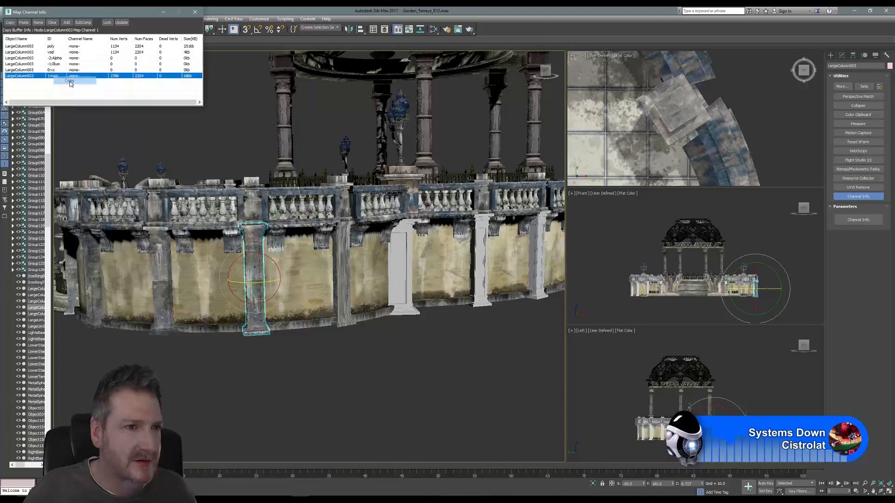
# - Paste the copied UV data into map channel 1 of the new column LargeColumn004
pyautogui.click(341, 250)
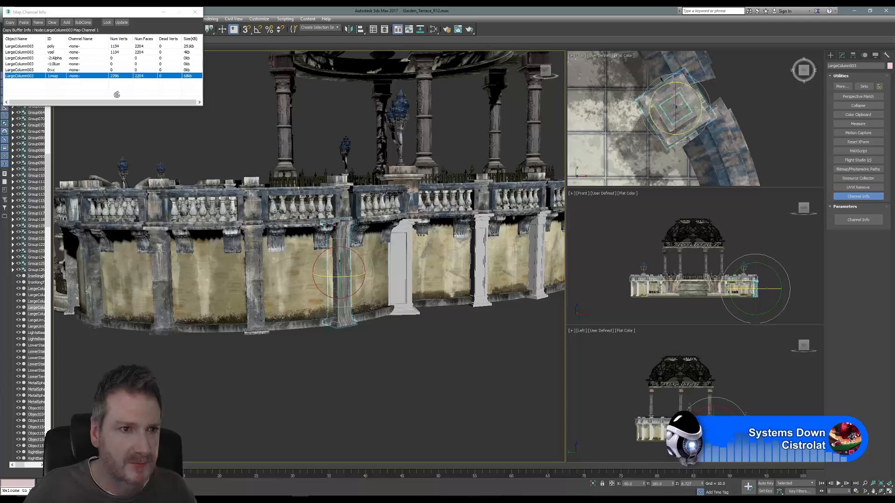
pyautogui.rightClick(58, 78)
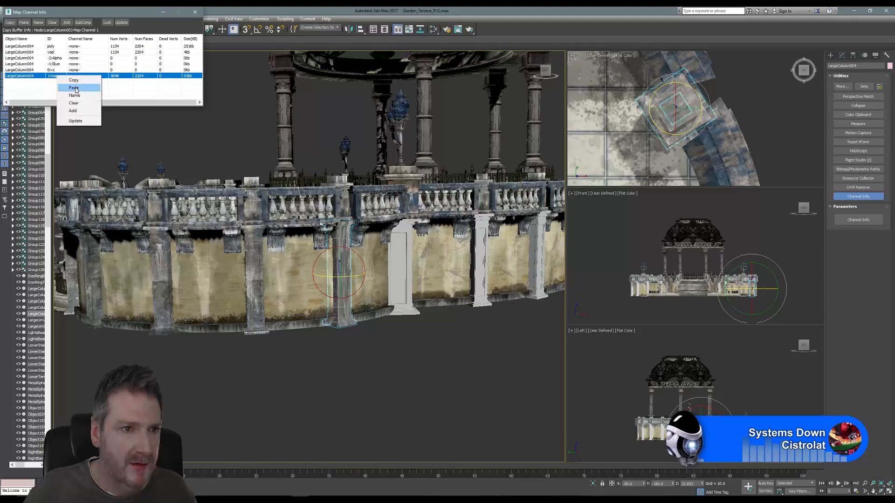
pyautogui.click(70, 89)
pyautogui.click(92, 37)
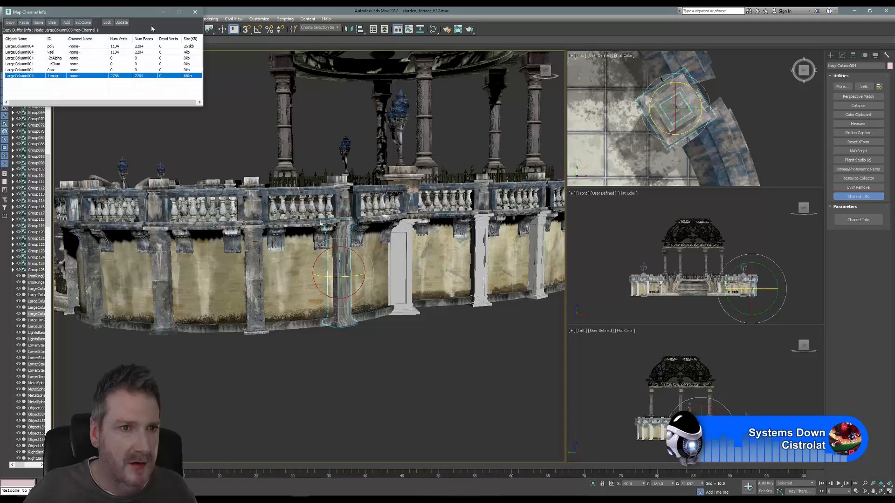
# - Assign the standard material #1345715 to the selected column LargeColumn004 in the Slate Material Editor, leaving both the channel info and the editor closed
pyautogui.click(194, 12)
pyautogui.click(94, 29)
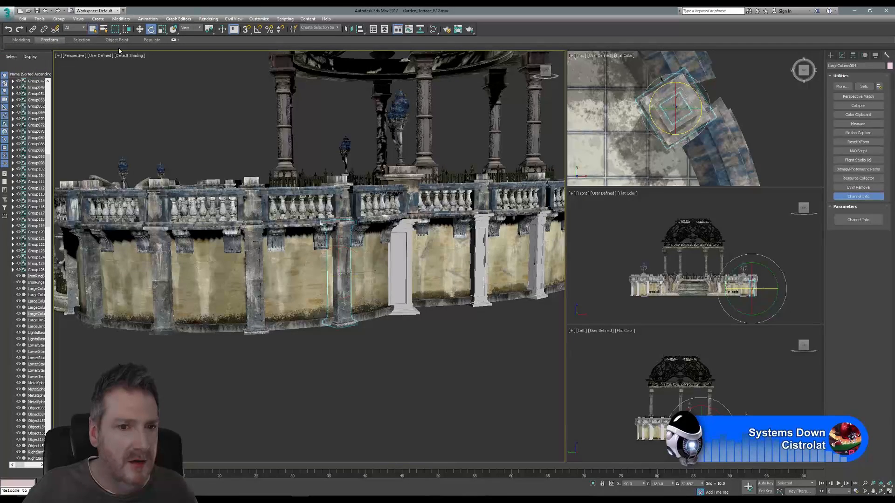
pyautogui.click(434, 29)
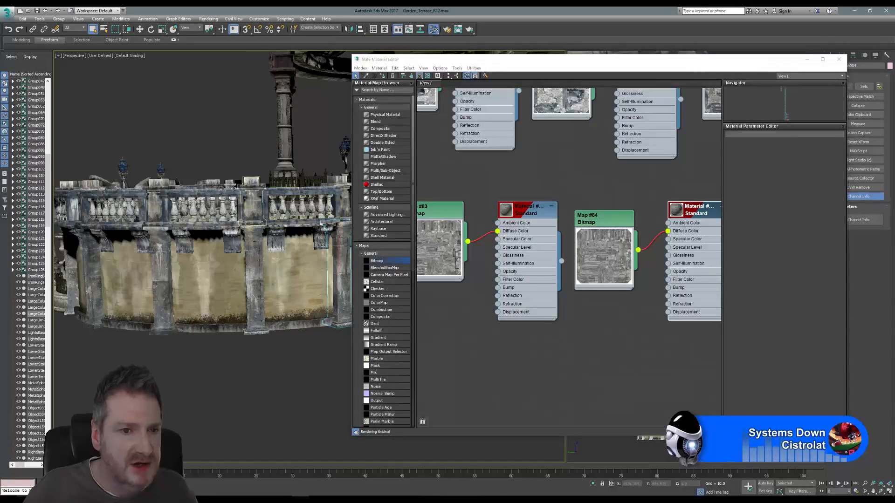
pyautogui.moveTo(214, 208); pyautogui.dragTo(219, 229, button='middle')
pyautogui.moveTo(314, 295); pyautogui.dragTo(266, 300, button='middle')
pyautogui.scroll(-5, 514, 343)
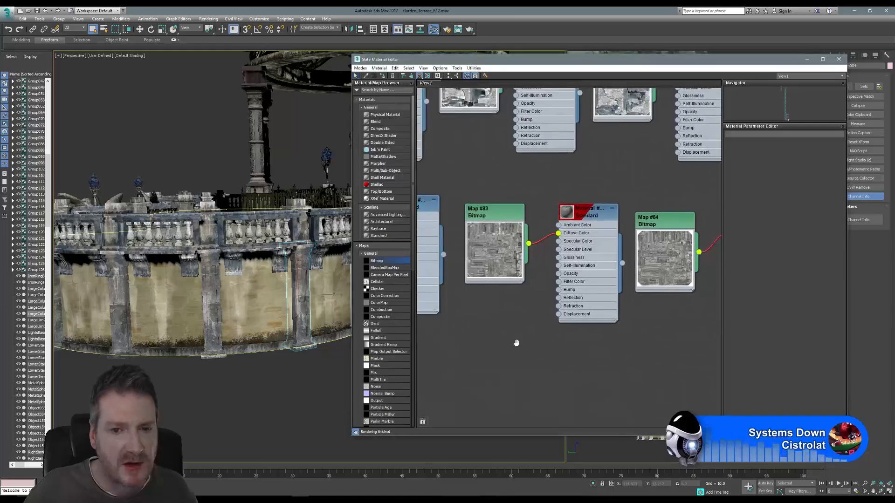
pyautogui.scroll(-2, 515, 343)
pyautogui.moveTo(515, 344); pyautogui.dragTo(585, 311, button='middle')
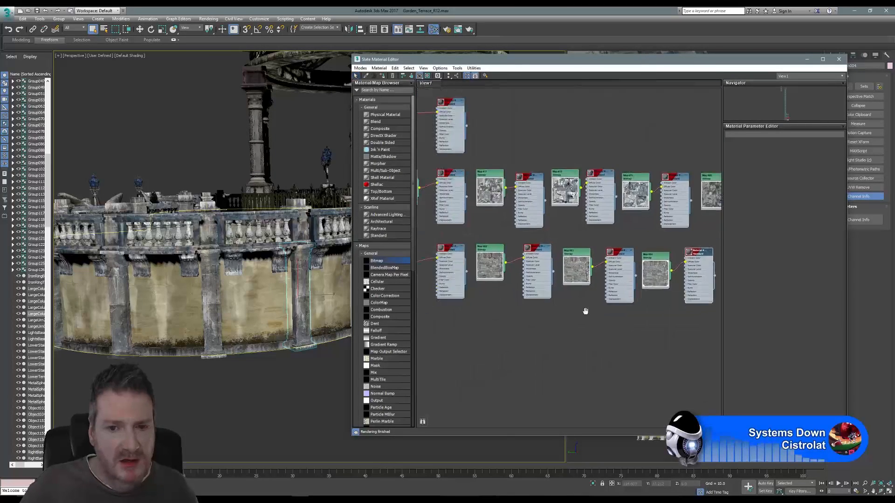
pyautogui.moveTo(489, 318); pyautogui.dragTo(519, 312, button='middle')
pyautogui.scroll(-2, 540, 323)
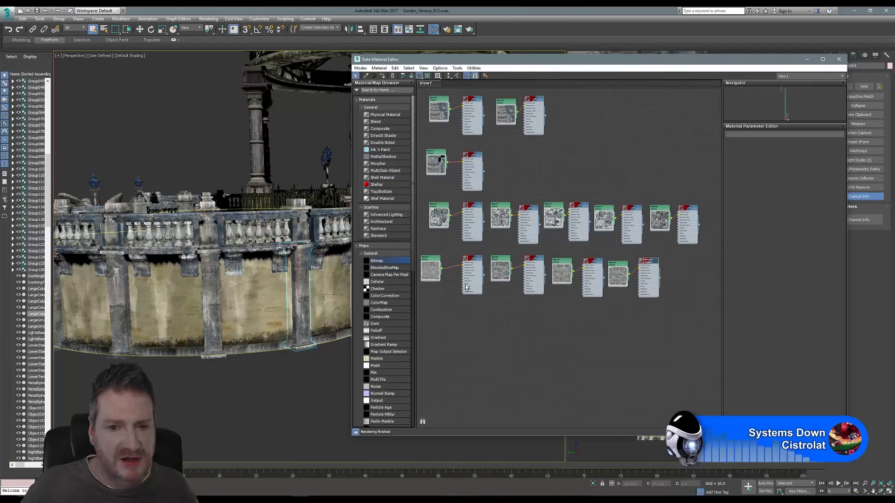
pyautogui.click(473, 261)
pyautogui.rightClick(473, 261)
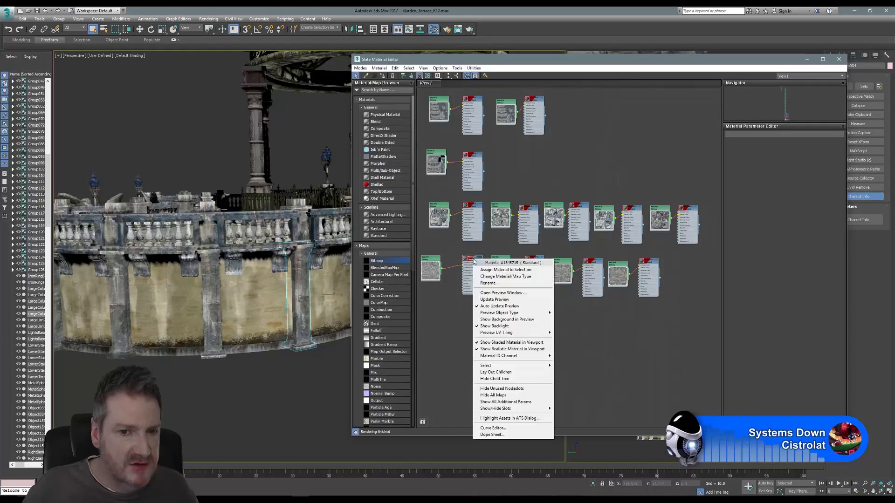
pyautogui.click(503, 272)
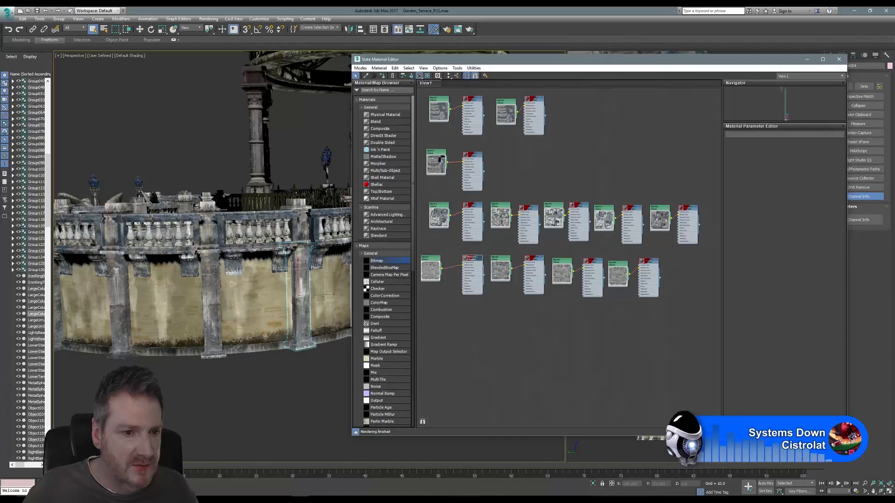
pyautogui.click(839, 60)
# - Examine the newly textured column up close and from both sides, comparing it with the neighbouring textured columns along the wall
pyautogui.moveTo(453, 302); pyautogui.dragTo(470, 297, button='middle')
pyautogui.click(882, 491)
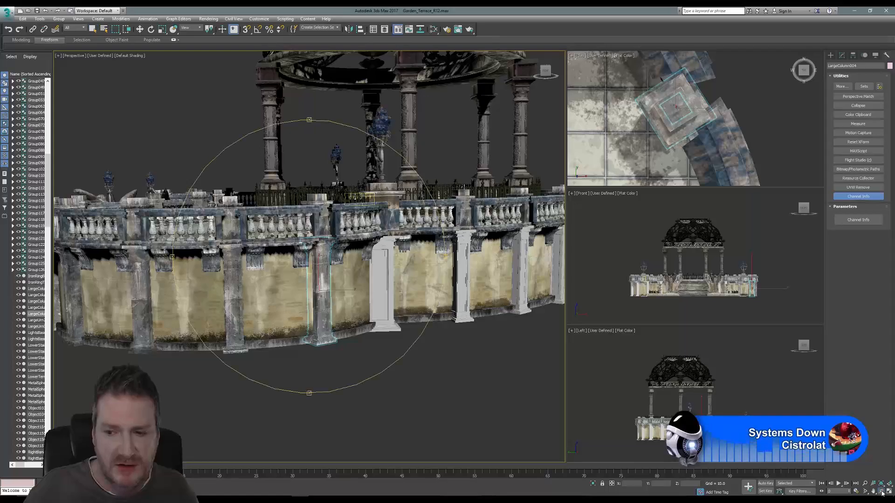
pyautogui.moveTo(355, 253); pyautogui.dragTo(353, 279)
pyautogui.scroll(3, 352, 279)
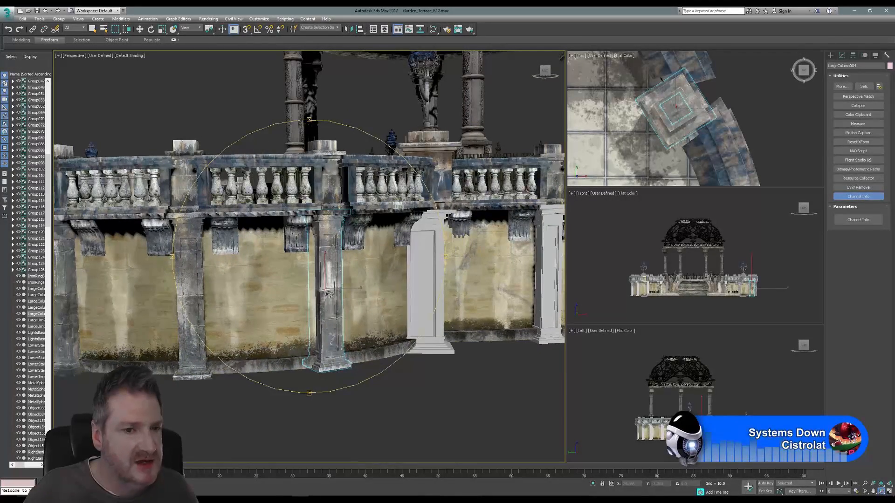
pyautogui.moveTo(330, 294); pyautogui.dragTo(322, 322)
pyautogui.scroll(-4, 323, 323)
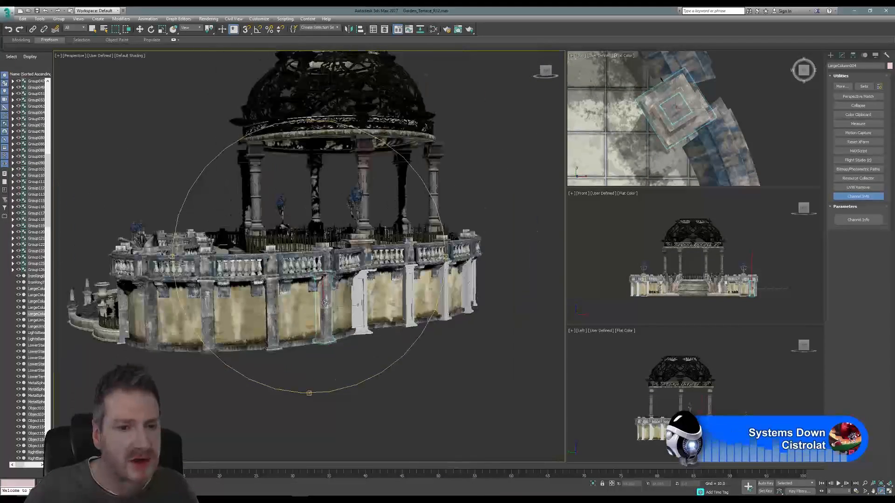
pyautogui.scroll(6, 325, 303)
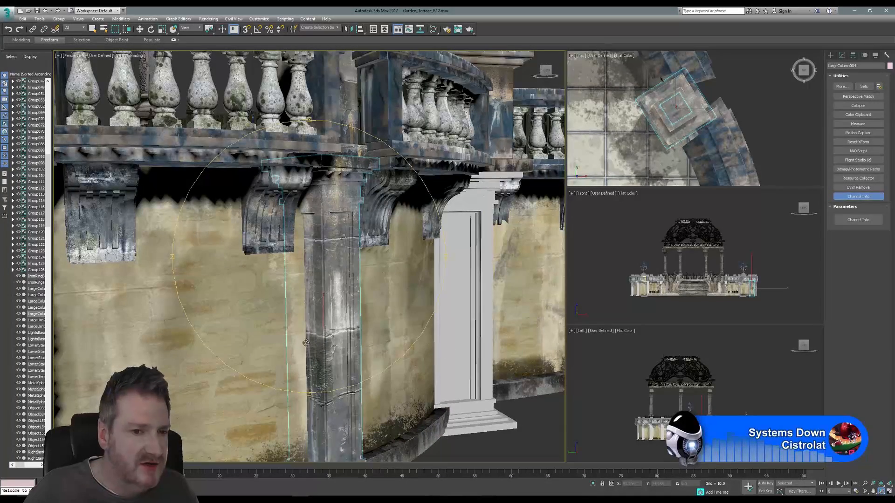
pyautogui.scroll(-8, 303, 289)
pyautogui.moveTo(304, 289); pyautogui.dragTo(326, 309)
pyautogui.scroll(8, 308, 296)
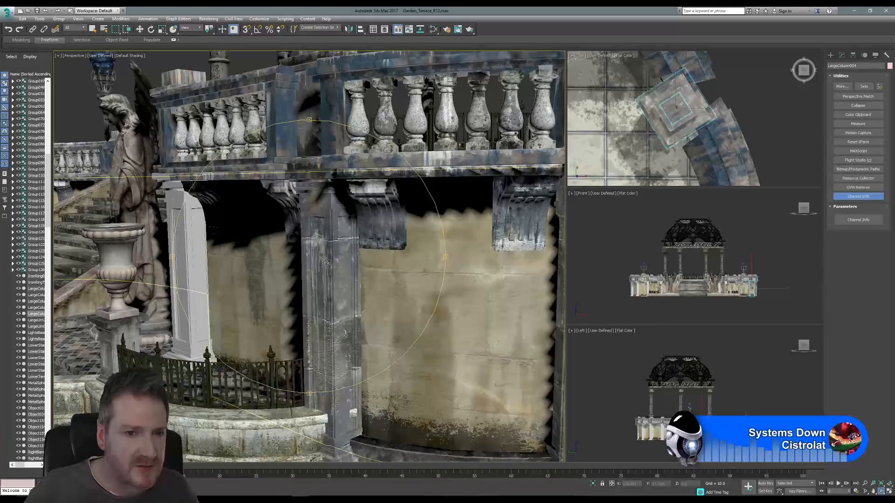
pyautogui.scroll(-8, 326, 263)
pyautogui.moveTo(326, 264)
pyautogui.mouseDown()
pyautogui.moveTo(334, 252)
pyautogui.moveTo(324, 255)
pyautogui.moveTo(323, 273)
pyautogui.moveTo(359, 279)
pyautogui.moveTo(310, 268)
pyautogui.mouseUp()
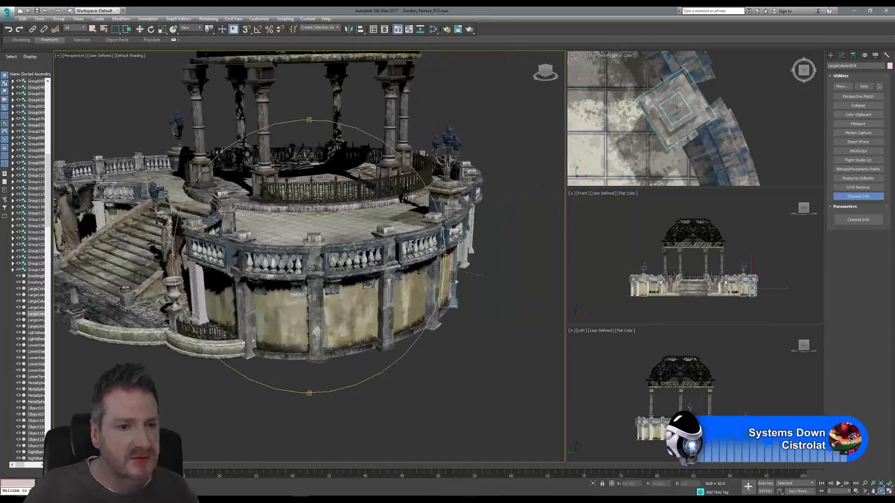
# - Select the five textured wall columns together, from the one beside the staircase railing round to LargeColumn004
pyautogui.click(96, 30)
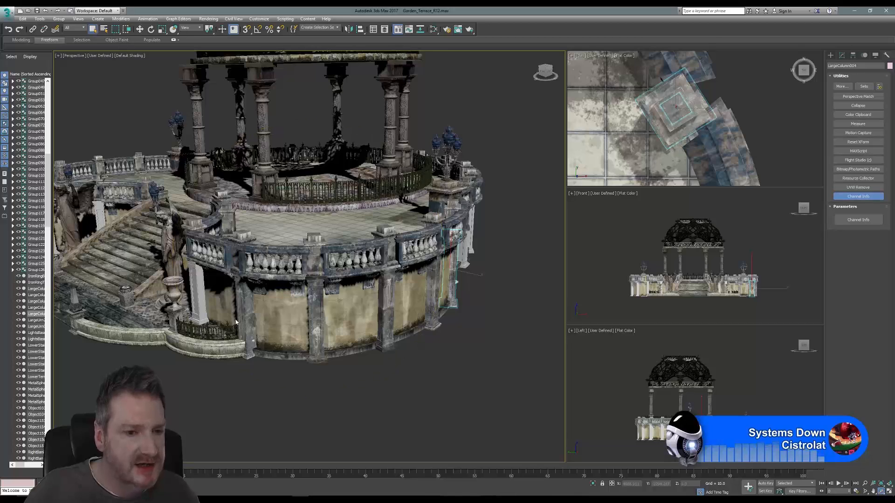
pyautogui.click(244, 306)
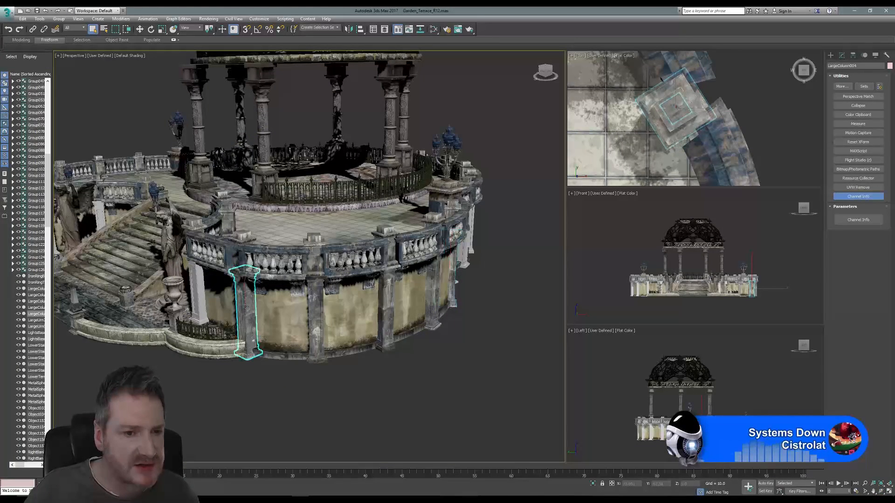
pyautogui.keyDown('ctrl'); pyautogui.click(318, 303); pyautogui.keyUp('ctrl')
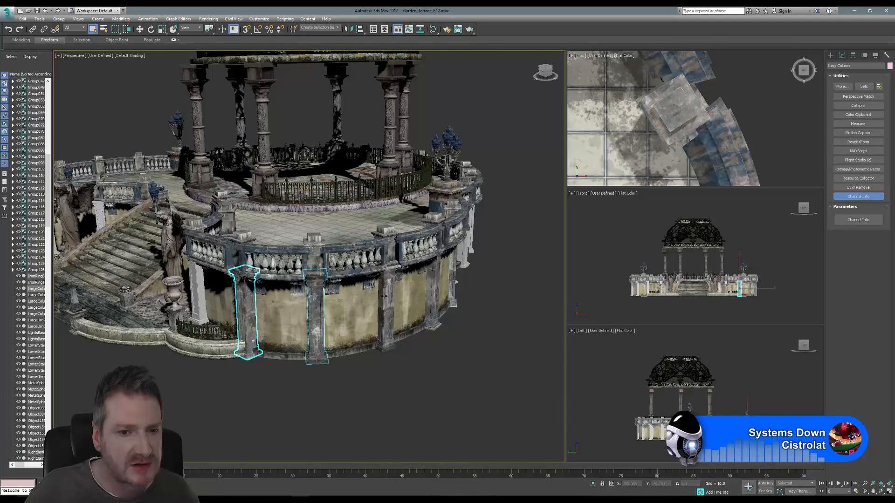
pyautogui.keyDown('ctrl'); pyautogui.click(385, 303); pyautogui.keyUp('ctrl')
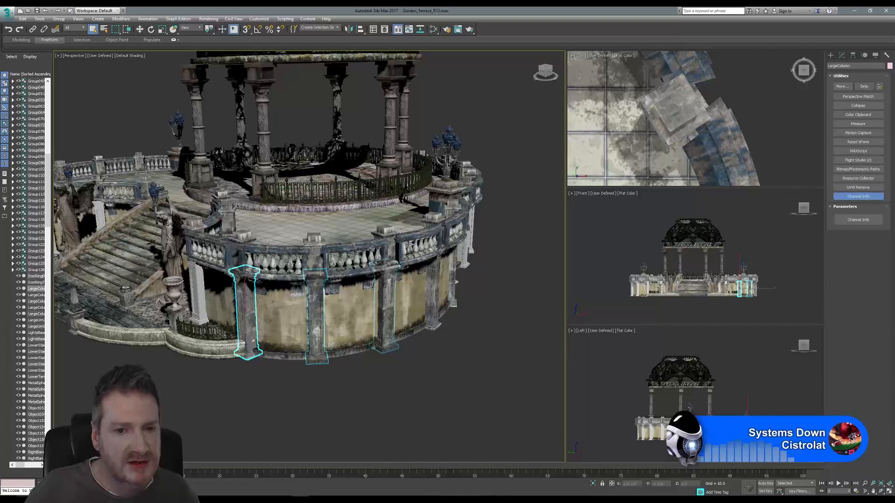
pyautogui.keyDown('ctrl'); pyautogui.click(452, 279); pyautogui.keyUp('ctrl')
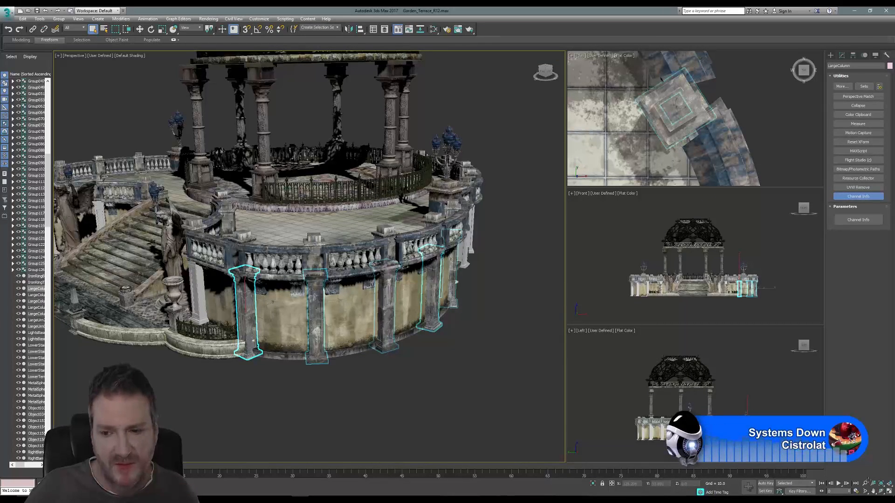
# - Add the untextured column beside the stairs on the opposite half of the terrace to the column selection
pyautogui.click(880, 491)
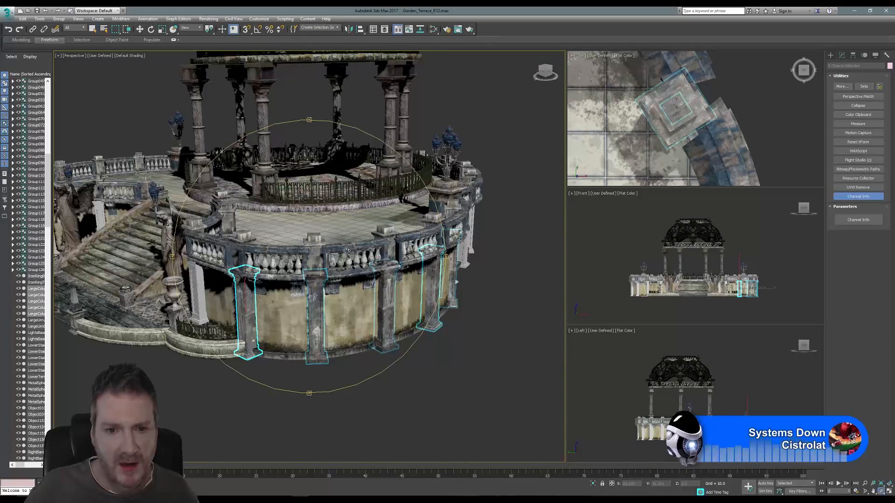
pyautogui.moveTo(369, 253); pyautogui.dragTo(354, 276)
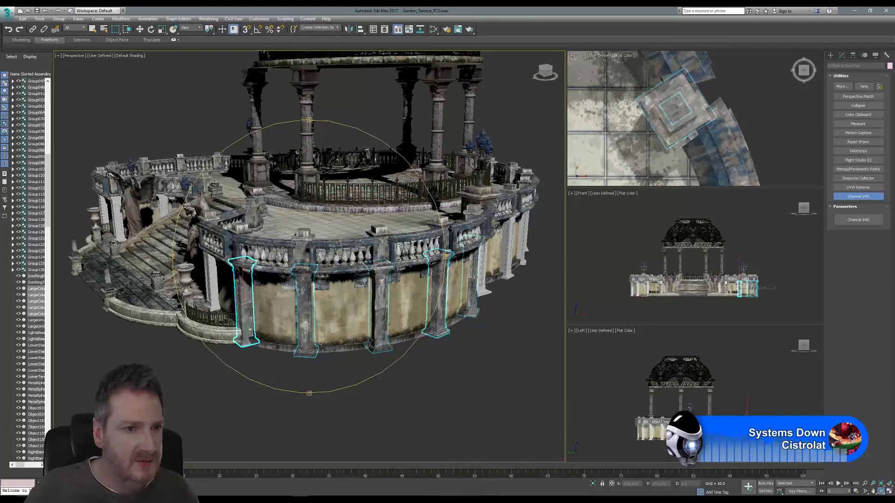
pyautogui.moveTo(284, 251); pyautogui.dragTo(322, 274)
pyautogui.moveTo(283, 300); pyautogui.dragTo(398, 267)
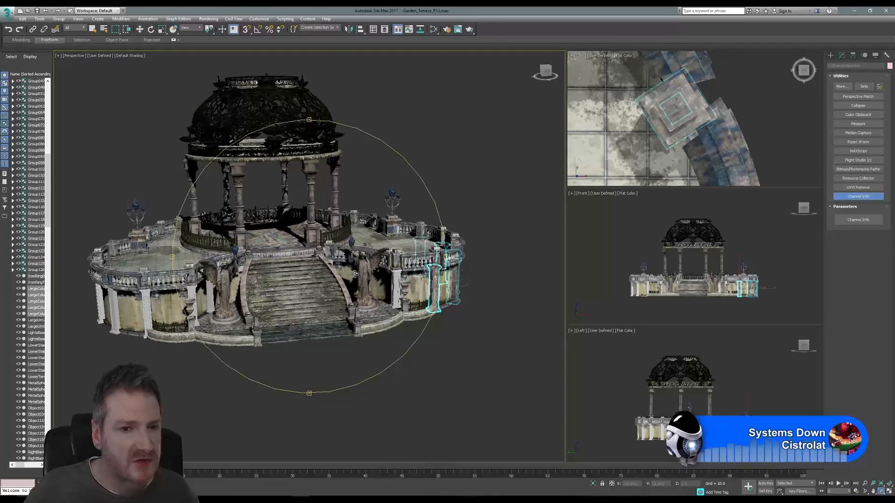
pyautogui.moveTo(285, 277); pyautogui.dragTo(245, 253)
pyautogui.scroll(2, 250, 299)
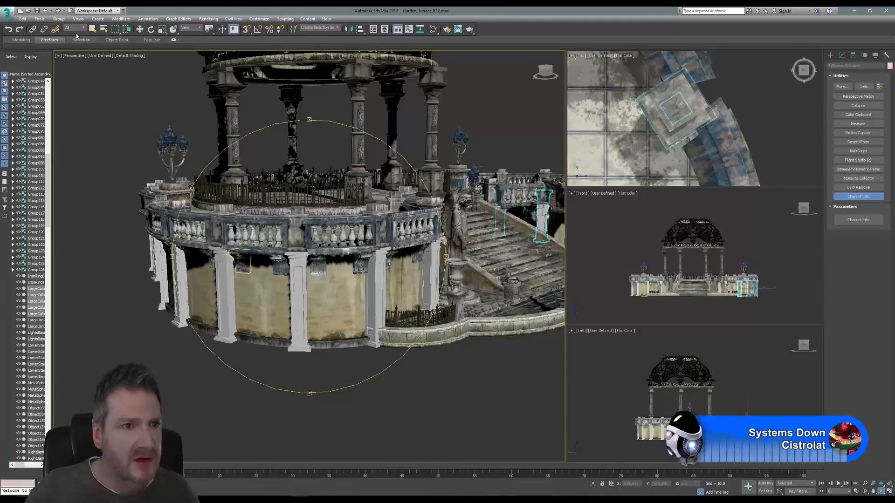
pyautogui.click(92, 29)
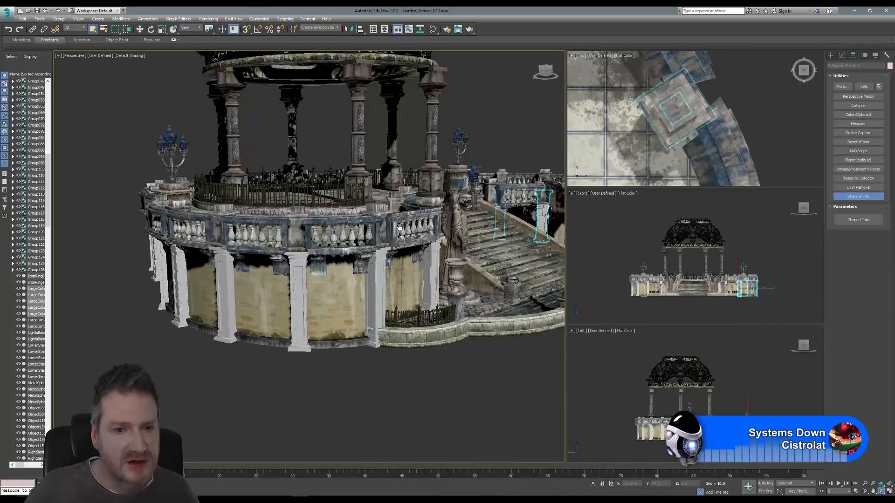
pyautogui.keyDown('alt'); pyautogui.moveTo(400, 220); pyautogui.dragTo(365, 251, button='middle'); pyautogui.keyUp('alt')
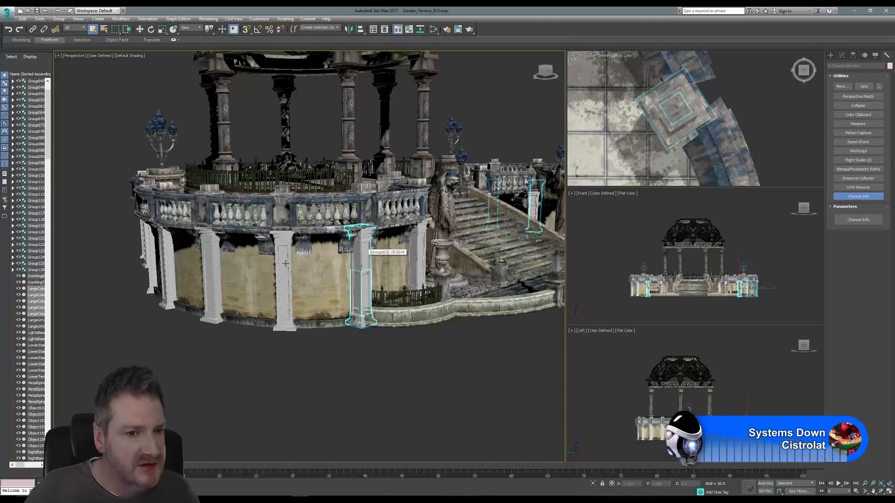
# - Add the second untextured column to the selection and deselect the curved wall and base trim picked along with it
pyautogui.click(223, 269)
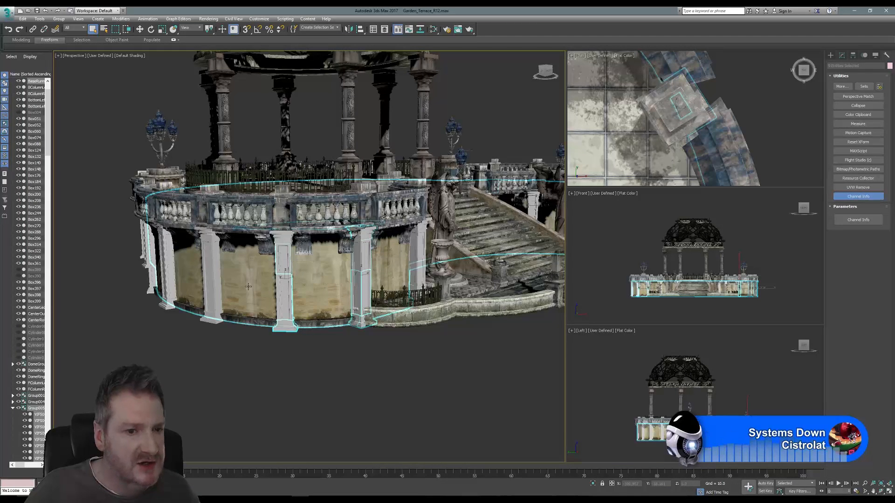
pyautogui.keyDown('ctrl'); pyautogui.click(259, 325); pyautogui.keyUp('ctrl')
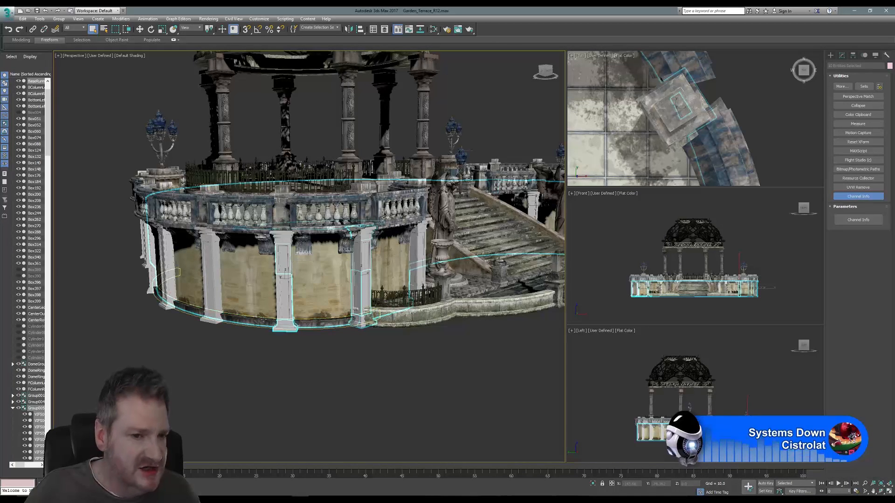
pyautogui.keyDown('ctrl'); pyautogui.click(256, 300); pyautogui.keyUp('ctrl')
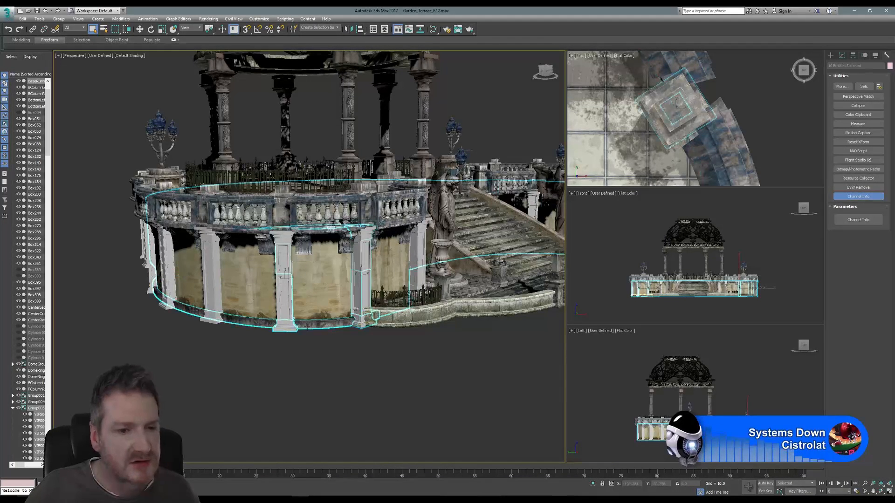
pyautogui.keyDown('alt'); pyautogui.click(251, 290); pyautogui.keyUp('alt')
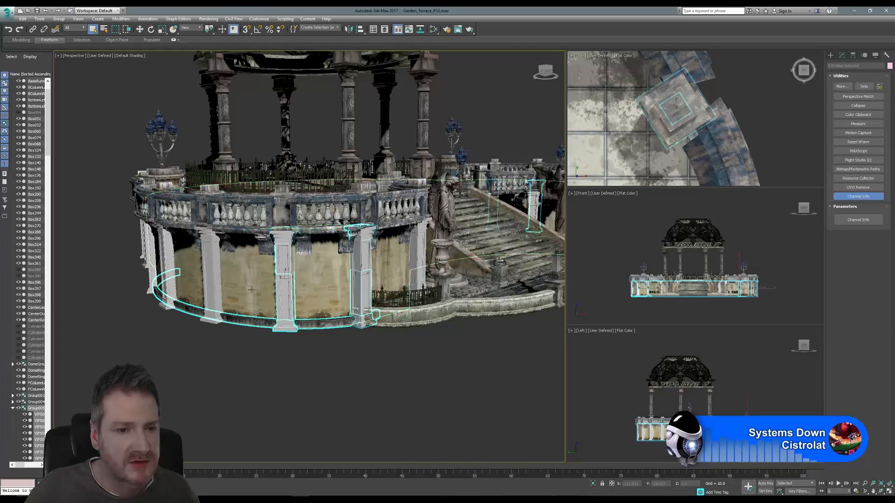
pyautogui.keyDown('alt'); pyautogui.click(253, 321); pyautogui.keyUp('alt')
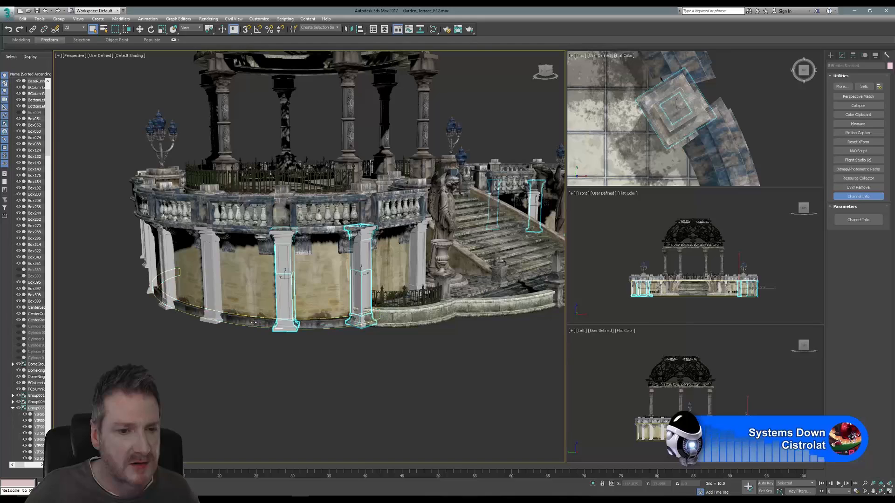
# - Add the next three untextured columns around the curved terrace wall to the column selection
pyautogui.keyDown('alt'); pyautogui.moveTo(329, 362); pyautogui.dragTo(278, 362, button='middle'); pyautogui.keyUp('alt')
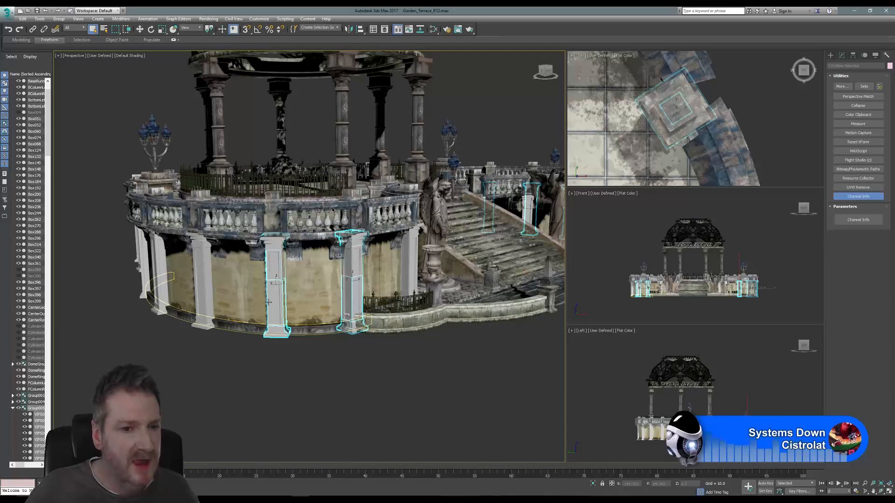
pyautogui.keyDown('ctrl'); pyautogui.click(200, 265); pyautogui.keyUp('ctrl')
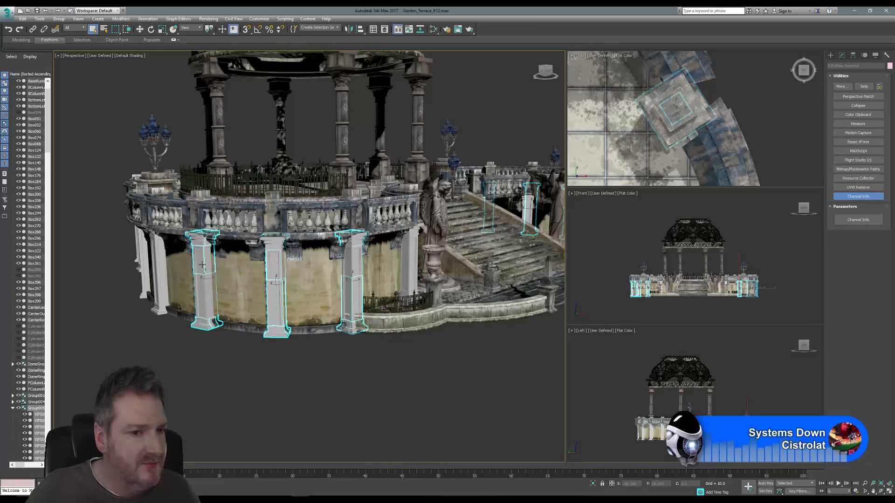
pyautogui.keyDown('ctrl'); pyautogui.click(159, 269); pyautogui.keyUp('ctrl')
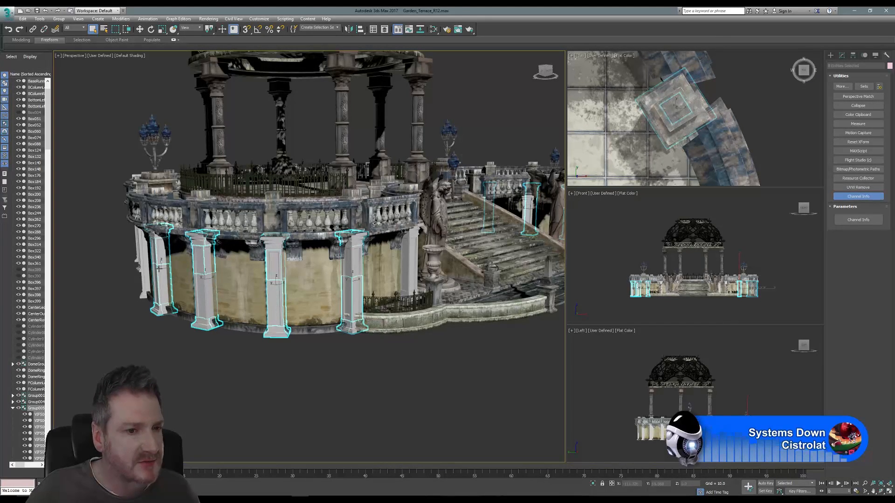
pyautogui.click(880, 492)
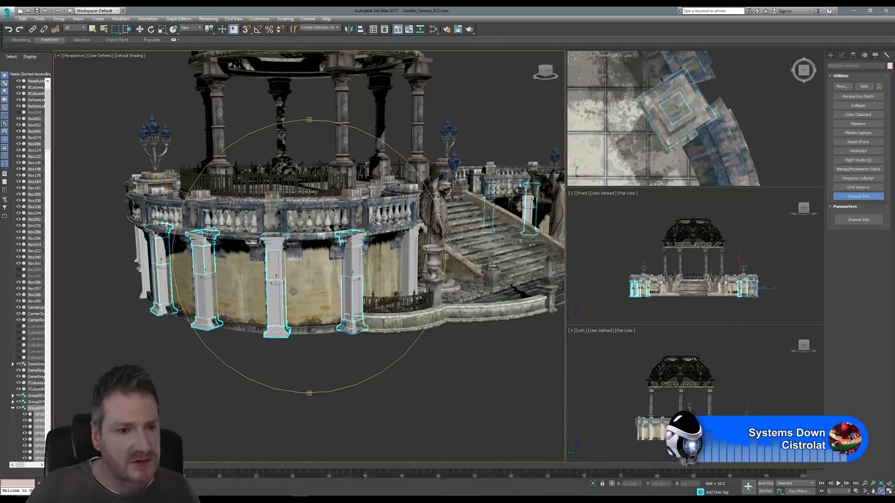
pyautogui.moveTo(293, 292); pyautogui.dragTo(277, 263)
pyautogui.click(92, 29)
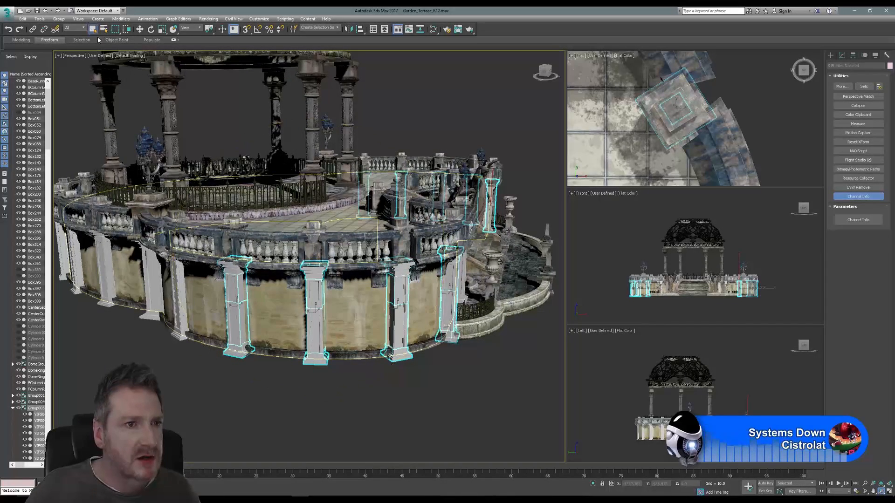
pyautogui.keyDown('ctrl'); pyautogui.click(182, 286); pyautogui.keyUp('ctrl')
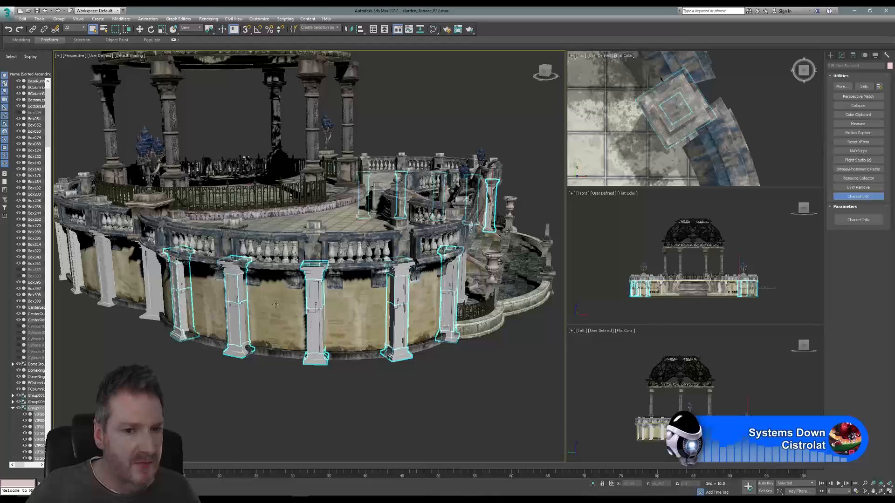
# - Isolate the selected columns and show both arcs of columns in a maximised Top view
pyautogui.click(40, 18)
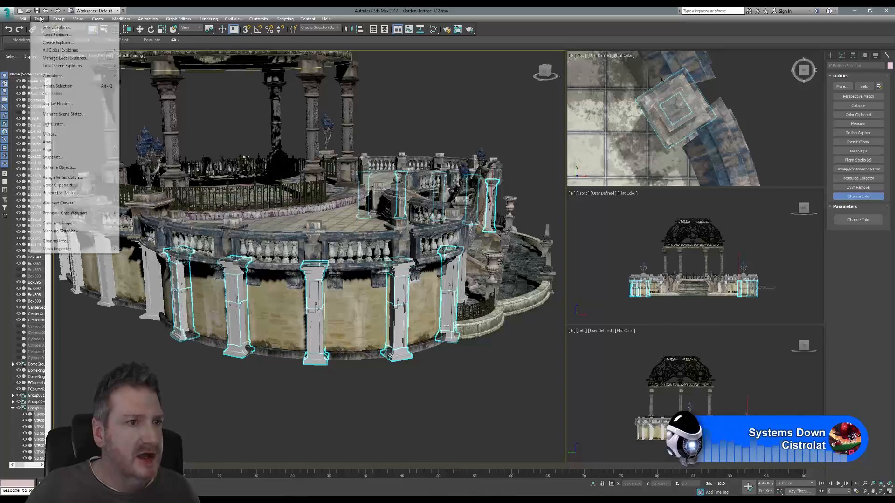
pyautogui.click(57, 86)
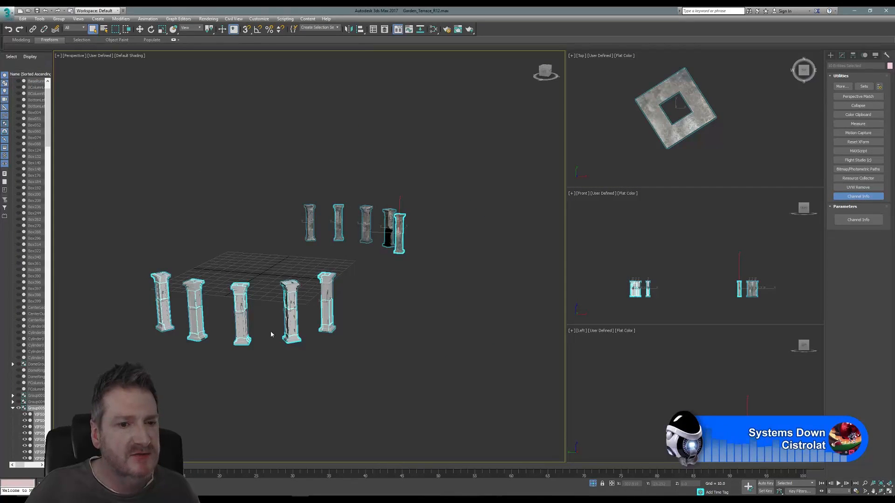
pyautogui.rightClick(619, 142)
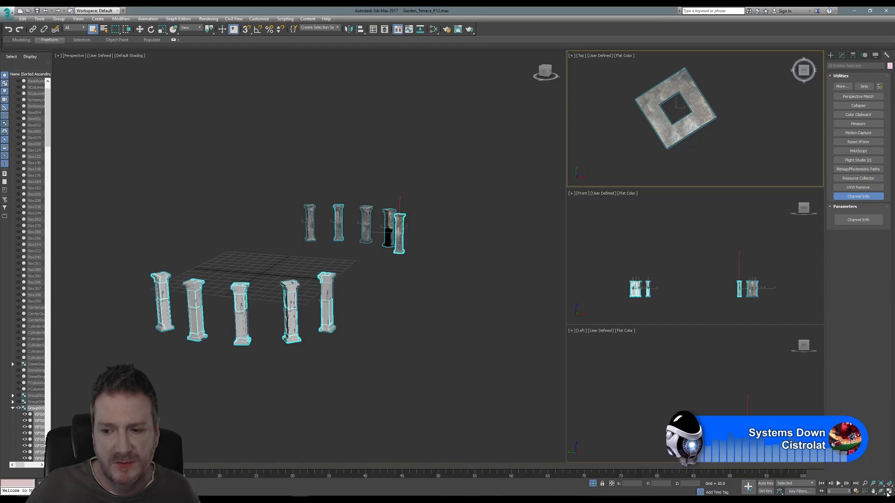
pyautogui.click(889, 492)
pyautogui.scroll(-6, 534, 327)
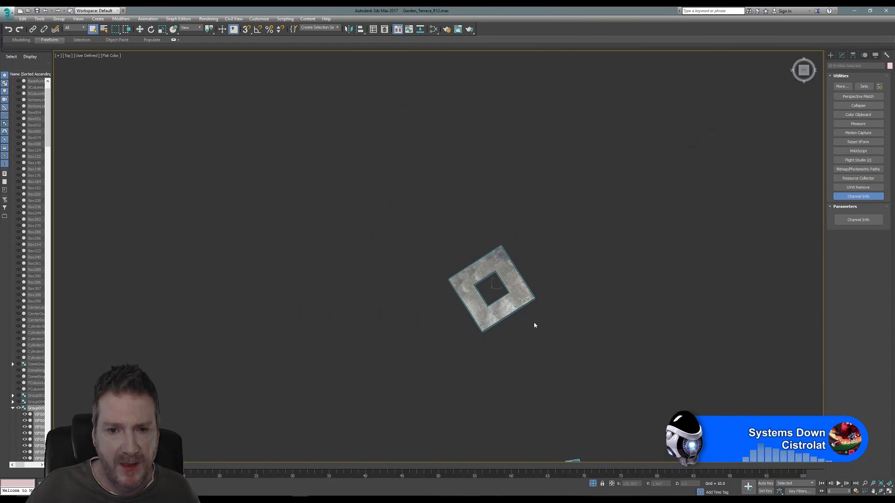
pyautogui.moveTo(550, 317); pyautogui.dragTo(515, 156, button='middle')
pyautogui.scroll(-2, 524, 170)
pyautogui.moveTo(392, 202); pyautogui.dragTo(414, 231, button='middle')
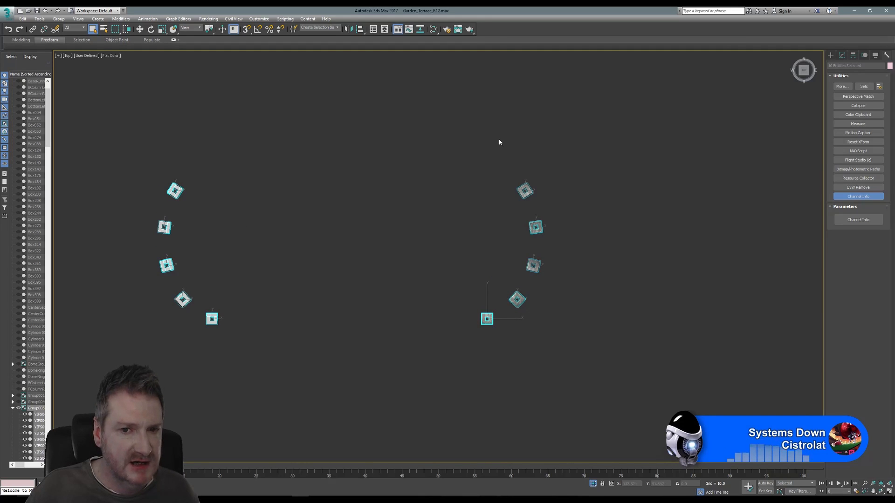
# - Group the five untextured columns, keeping the suggested group name
pyautogui.moveTo(257, 374); pyautogui.dragTo(257, 372)
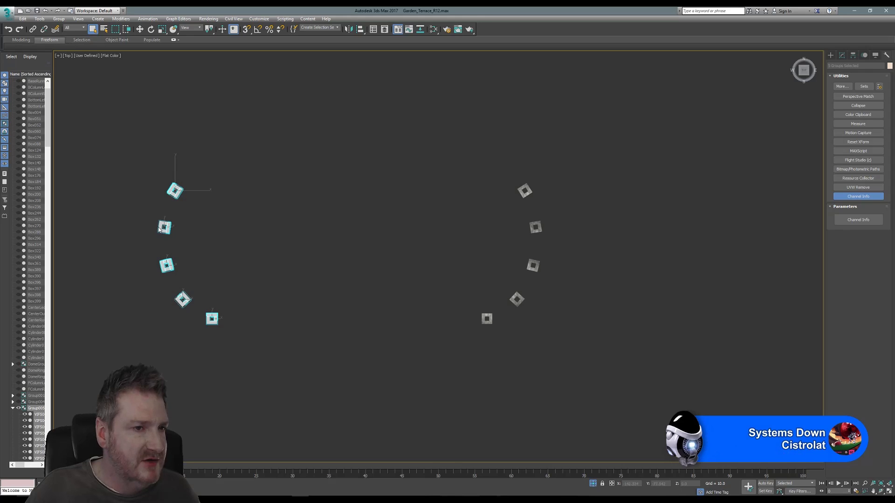
pyautogui.click(59, 19)
pyautogui.click(65, 26)
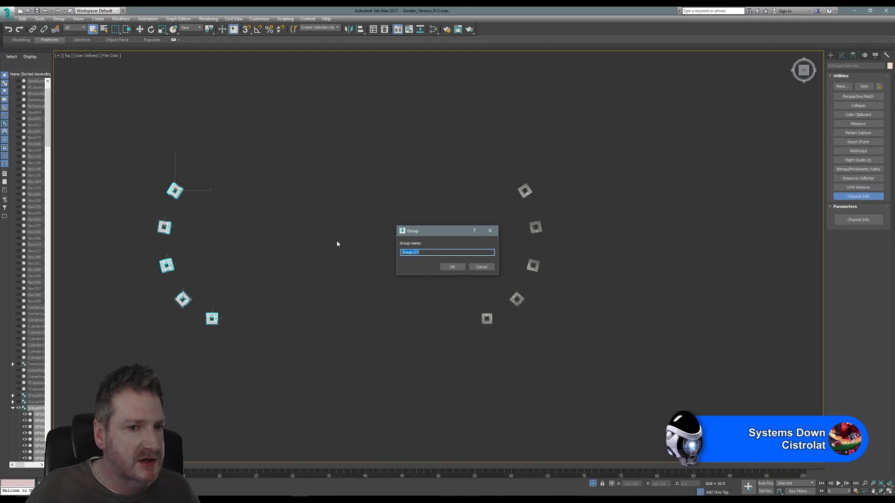
pyautogui.click(452, 267)
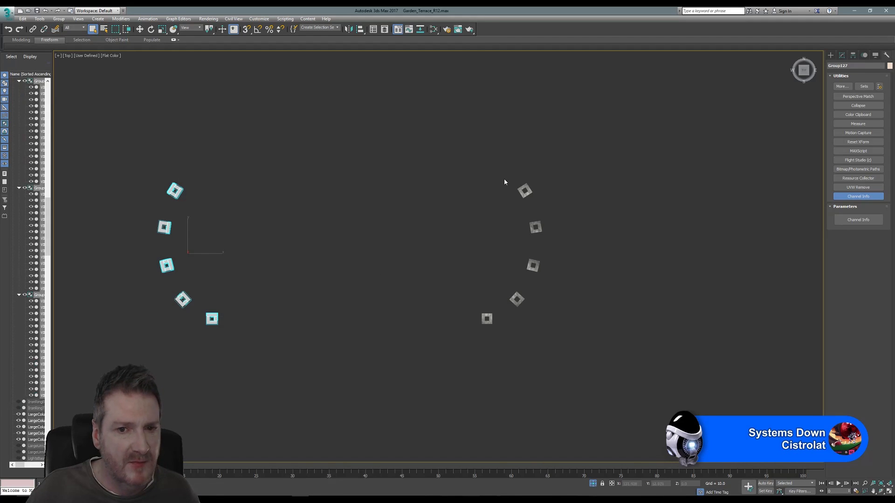
# - Clone the five textured columns as one set of Copy-type duplicates, shifted along X towards the untextured group
pyautogui.click(489, 168)
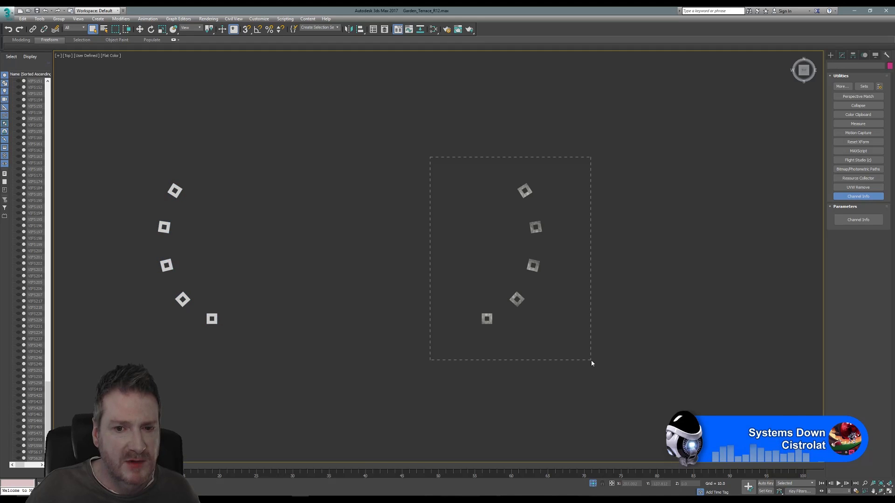
pyautogui.moveTo(591, 363); pyautogui.dragTo(593, 362)
pyautogui.click(139, 29)
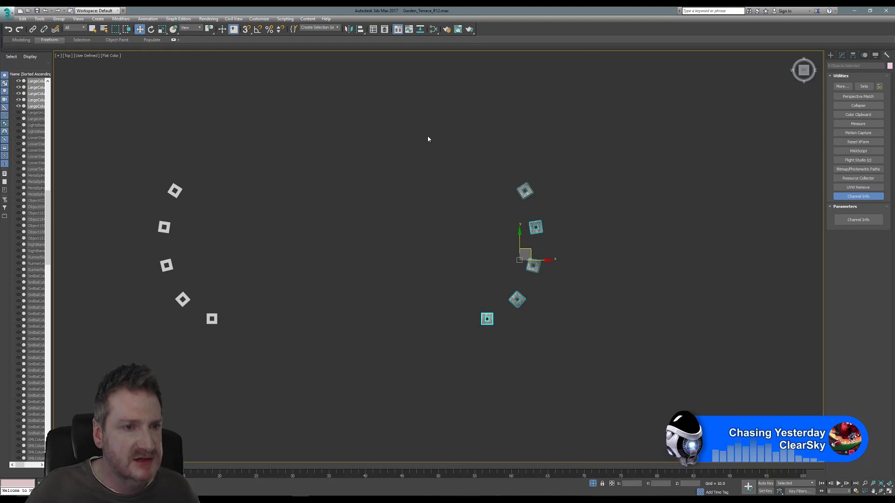
pyautogui.keyDown('shift'); pyautogui.moveTo(553, 257); pyautogui.dragTo(417, 257); pyautogui.keyUp('shift')
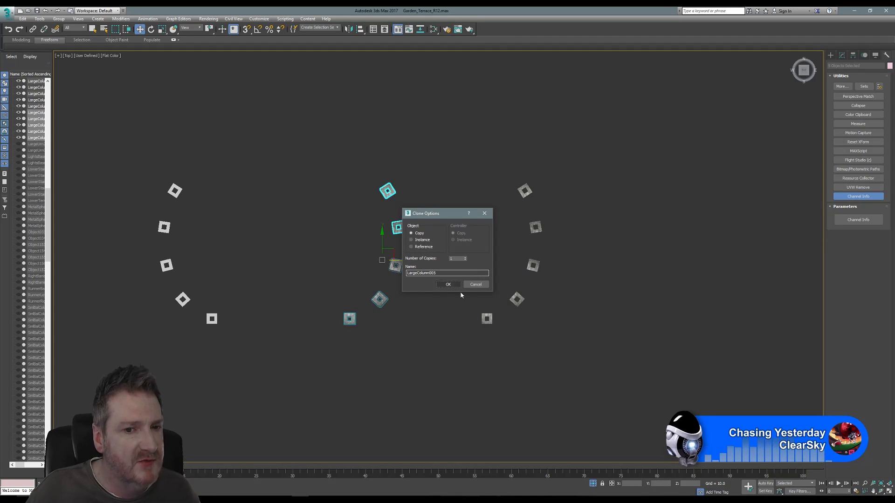
pyautogui.click(447, 285)
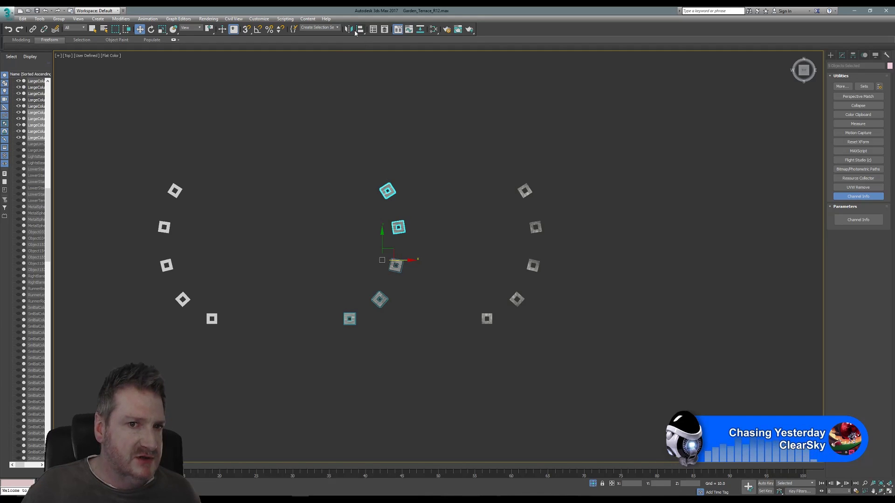
# - Rotate the five copied columns half a turn in the Top view using angle snap, leaving the snap off
pyautogui.click(151, 30)
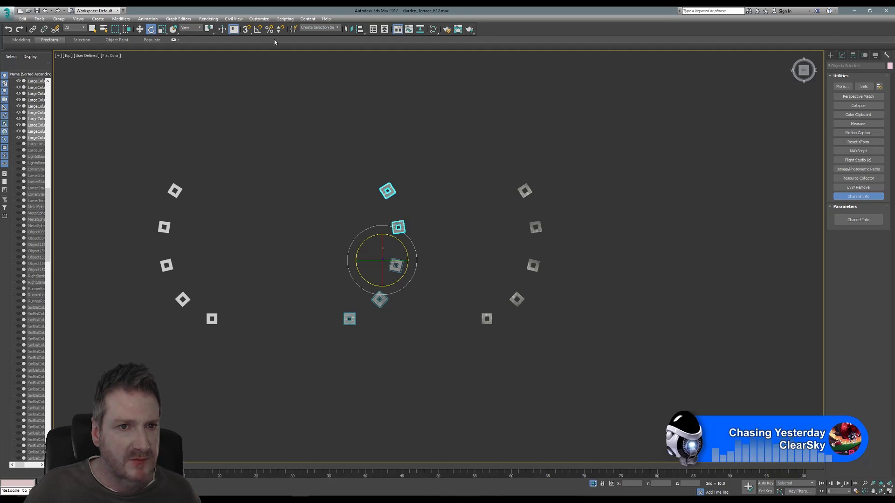
pyautogui.click(258, 30)
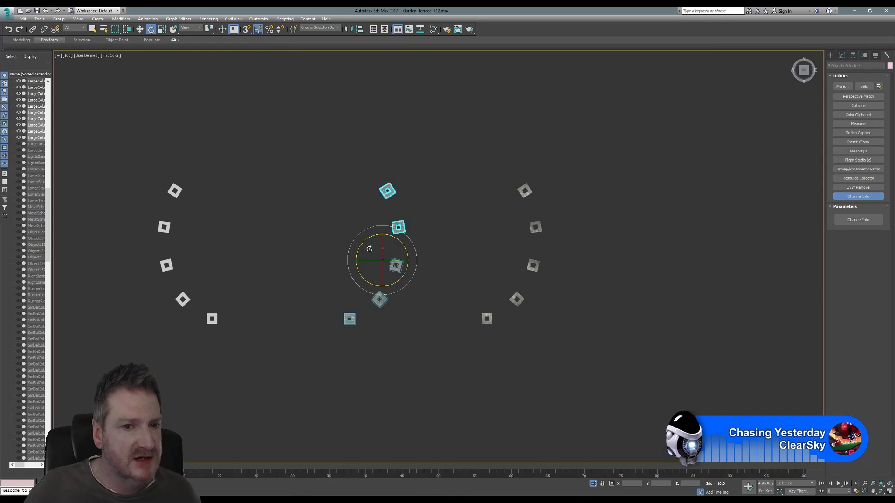
pyautogui.moveTo(364, 243); pyautogui.dragTo(344, 306)
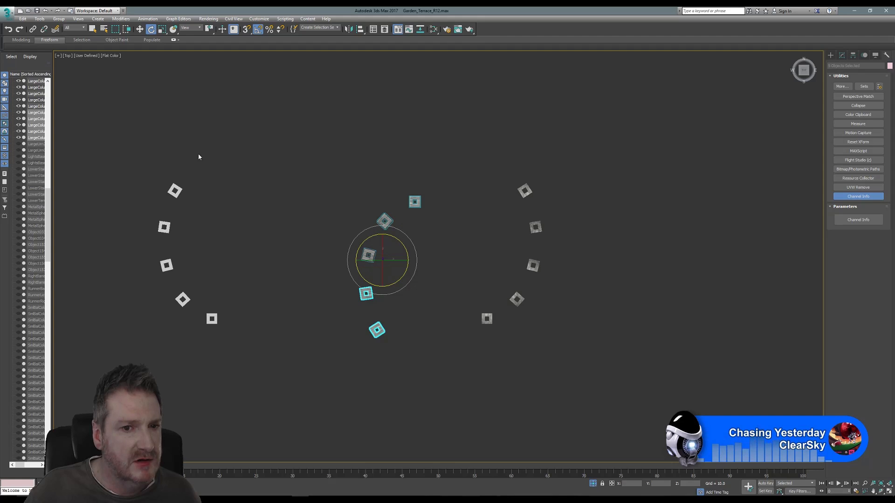
pyautogui.click(258, 29)
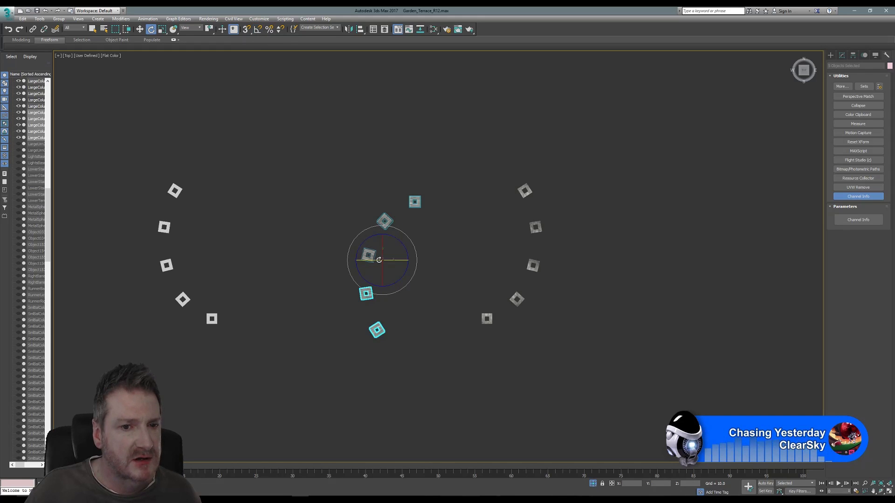
# - Place the copied arc beside the untextured columns and rotate it freely until its end columns roughly match their orientation
pyautogui.moveTo(360, 247); pyautogui.dragTo(165, 234)
pyautogui.click(140, 29)
pyautogui.moveTo(255, 244); pyautogui.dragTo(385, 244, button='middle')
pyautogui.scroll(2, 352, 269)
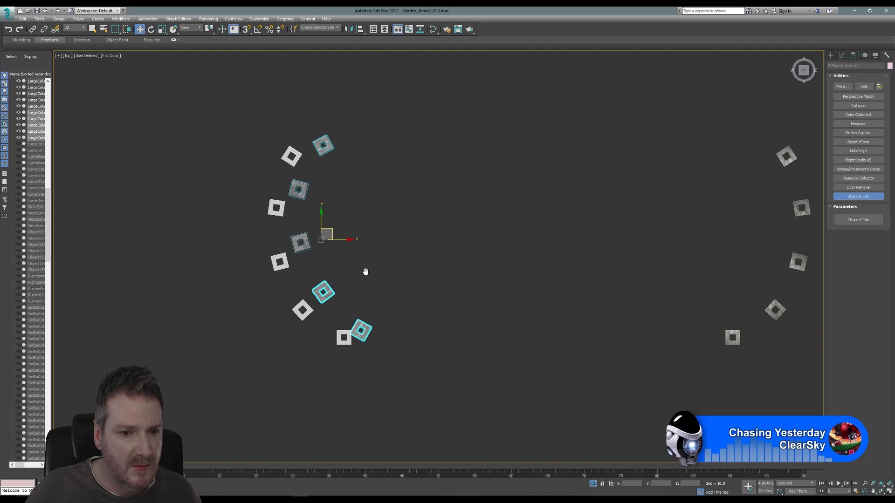
pyautogui.click(151, 30)
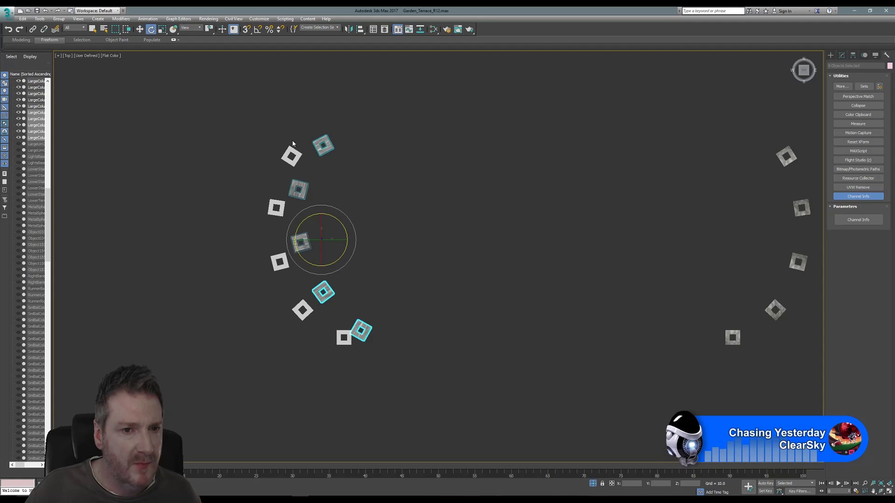
pyautogui.moveTo(310, 220); pyautogui.dragTo(404, 242)
pyautogui.click(139, 29)
# - Move each of the five copied columns individually next to its untextured counterpart along the arc
pyautogui.click(350, 166)
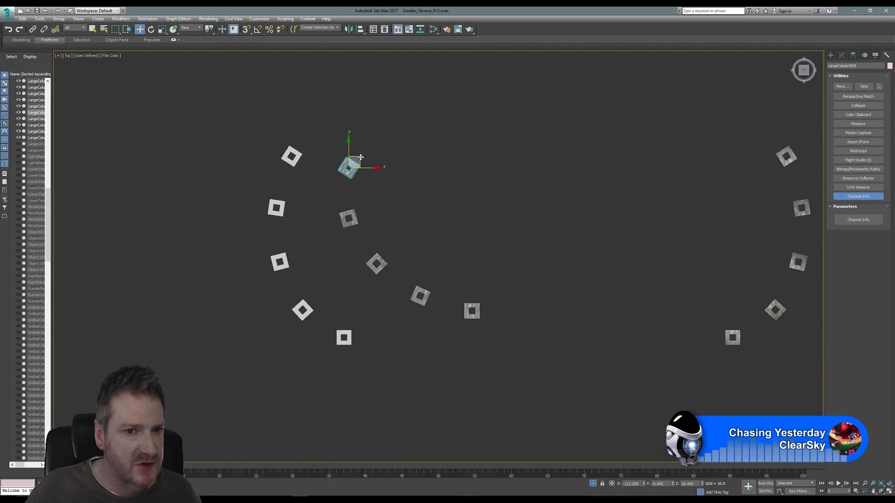
pyautogui.moveTo(361, 157); pyautogui.dragTo(287, 135)
pyautogui.moveTo(323, 200); pyautogui.dragTo(258, 208)
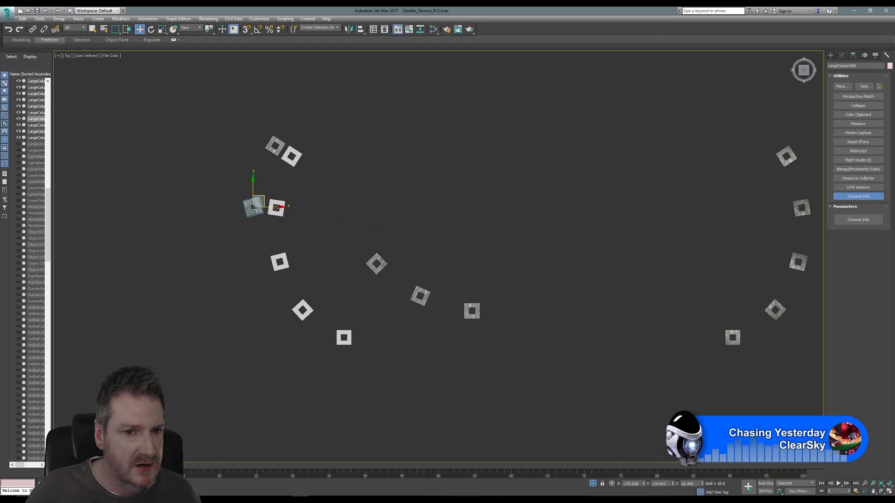
pyautogui.moveTo(392, 283); pyautogui.dragTo(391, 283)
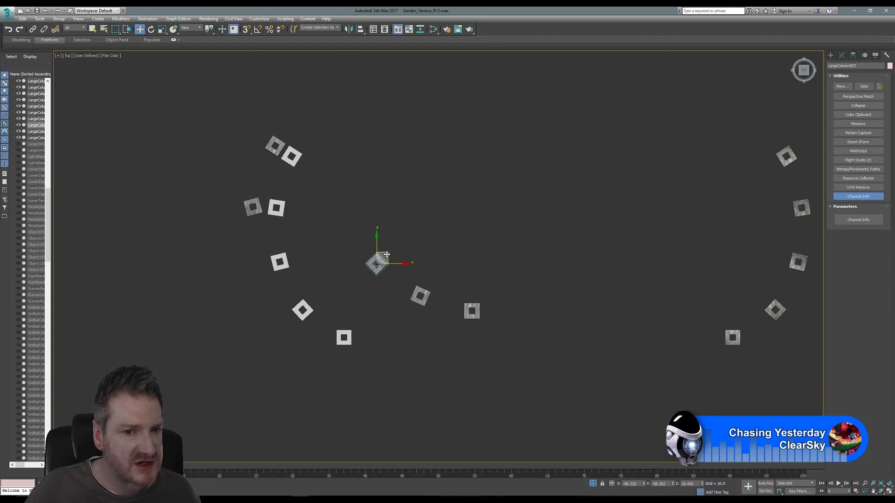
pyautogui.moveTo(365, 257); pyautogui.dragTo(247, 264)
pyautogui.moveTo(394, 266); pyautogui.dragTo(436, 323)
pyautogui.moveTo(431, 288); pyautogui.dragTo(298, 322)
pyautogui.click(471, 309)
pyautogui.moveTo(482, 301); pyautogui.dragTo(355, 351)
# - Align the copied column at the front end of the arc exactly over its untextured counterpart
pyautogui.moveTo(386, 276); pyautogui.dragTo(438, 165, button='middle')
pyautogui.scroll(6, 399, 236)
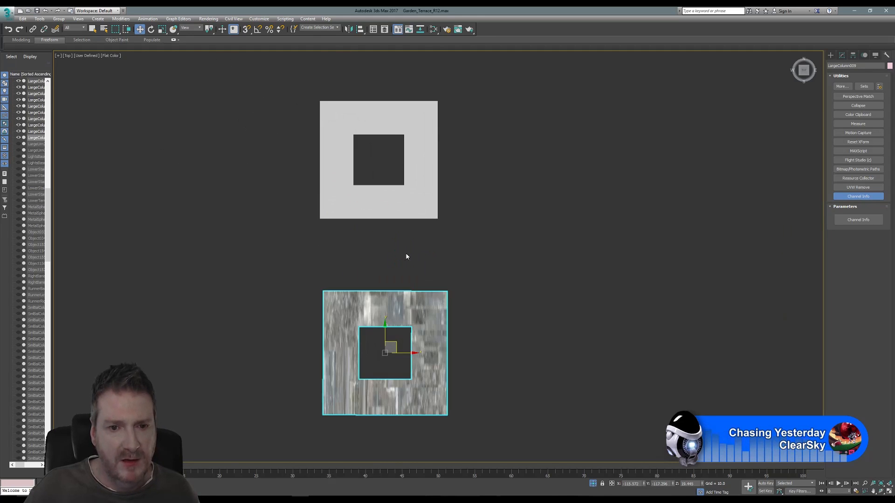
pyautogui.scroll(-1, 423, 256)
pyautogui.moveTo(428, 241); pyautogui.dragTo(432, 256, button='middle')
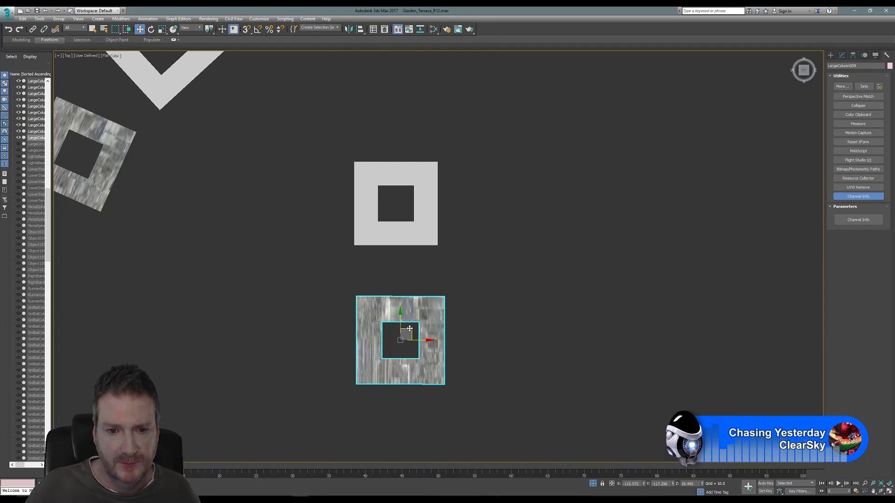
pyautogui.moveTo(409, 329); pyautogui.dragTo(405, 196)
# - Rotate the second copied column from the front end to match the diamond-oriented untextured column and position it over it
pyautogui.moveTo(214, 181); pyautogui.dragTo(415, 284, button='middle')
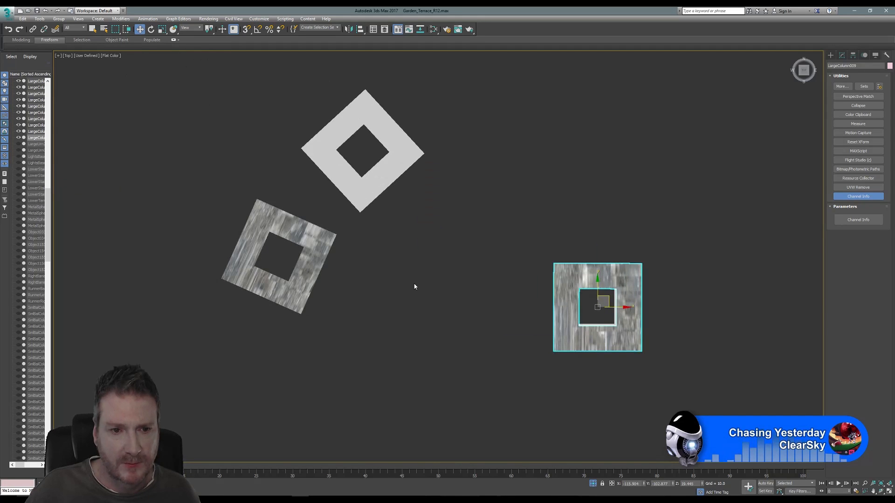
pyautogui.moveTo(200, 191); pyautogui.dragTo(263, 275)
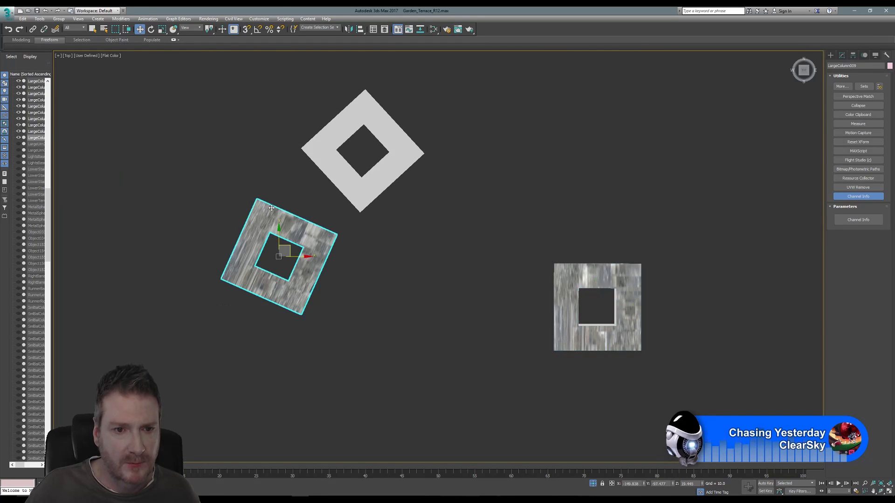
pyautogui.click(151, 30)
pyautogui.moveTo(291, 234); pyautogui.dragTo(373, 143)
pyautogui.click(140, 30)
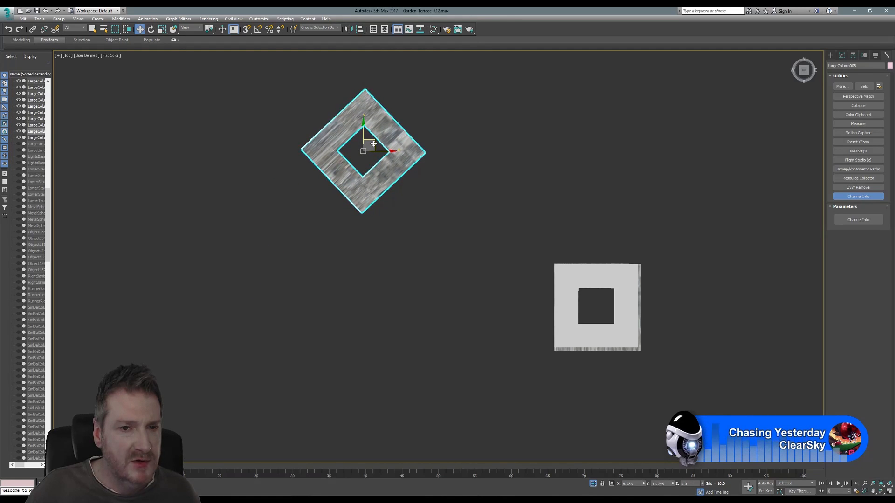
# - Rotate the middle copied column to match the angle of its untextured counterpart and position it over it
pyautogui.moveTo(471, 128); pyautogui.dragTo(521, 321, button='middle')
pyautogui.moveTo(345, 192); pyautogui.dragTo(471, 280, button='middle')
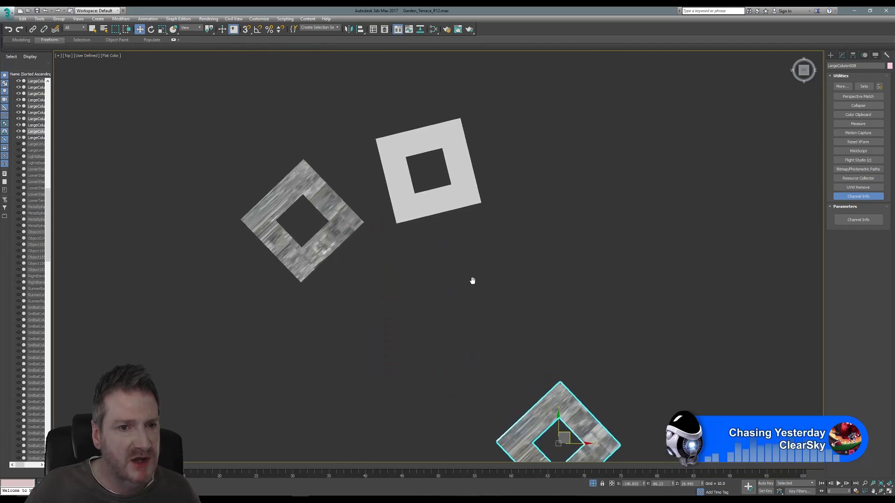
pyautogui.moveTo(219, 141); pyautogui.dragTo(325, 284)
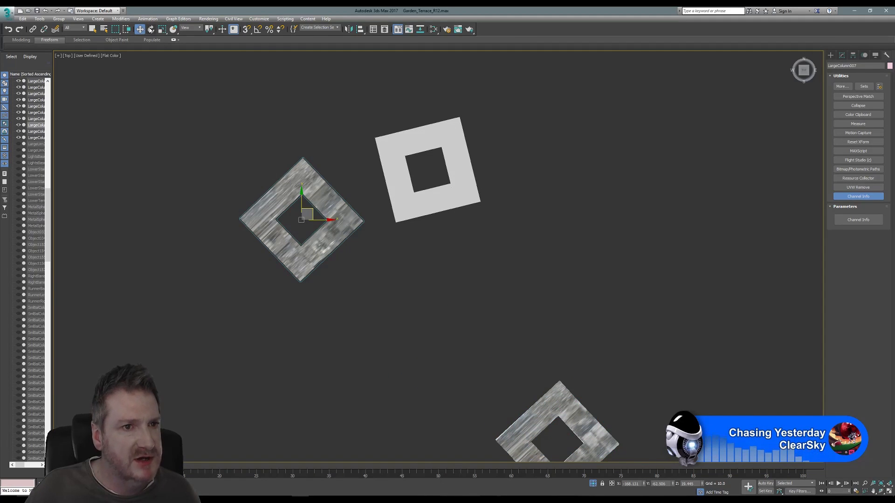
pyautogui.click(151, 29)
pyautogui.moveTo(322, 204); pyautogui.dragTo(439, 163)
pyautogui.click(139, 29)
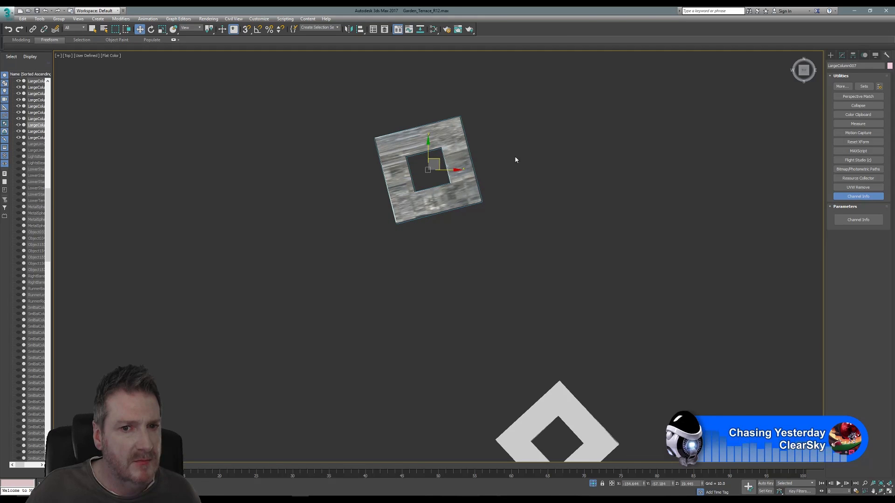
# - Rotate the fourth copied column from the front end to match its untextured counterpart and position it over it
pyautogui.moveTo(515, 154); pyautogui.dragTo(520, 368, button='middle')
pyautogui.moveTo(365, 232); pyautogui.dragTo(373, 350, button='middle')
pyautogui.moveTo(215, 142); pyautogui.dragTo(303, 271)
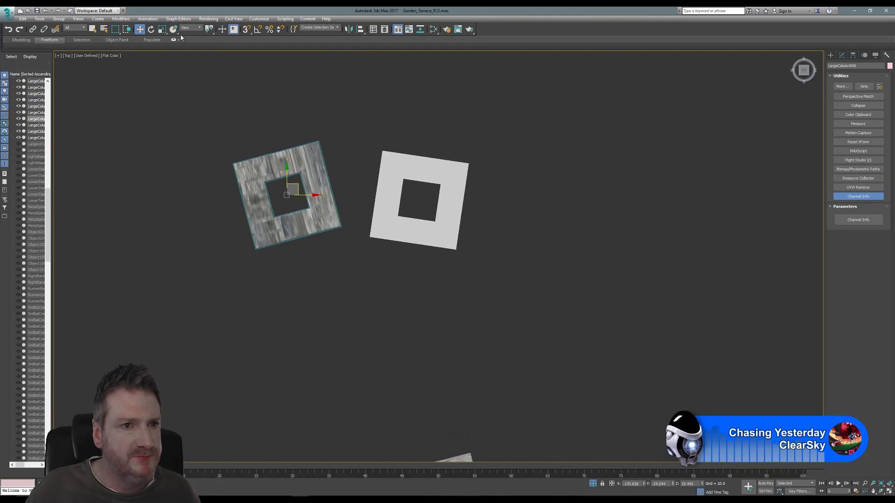
pyautogui.press('e')
pyautogui.moveTo(305, 174); pyautogui.dragTo(318, 181)
pyautogui.moveTo(321, 182); pyautogui.dragTo(428, 188)
pyautogui.press('w')
# - Move the last copied column at the far end of the arc exactly over its untextured counterpart
pyautogui.moveTo(428, 187); pyautogui.dragTo(395, 340, button='middle')
pyautogui.click(354, 196)
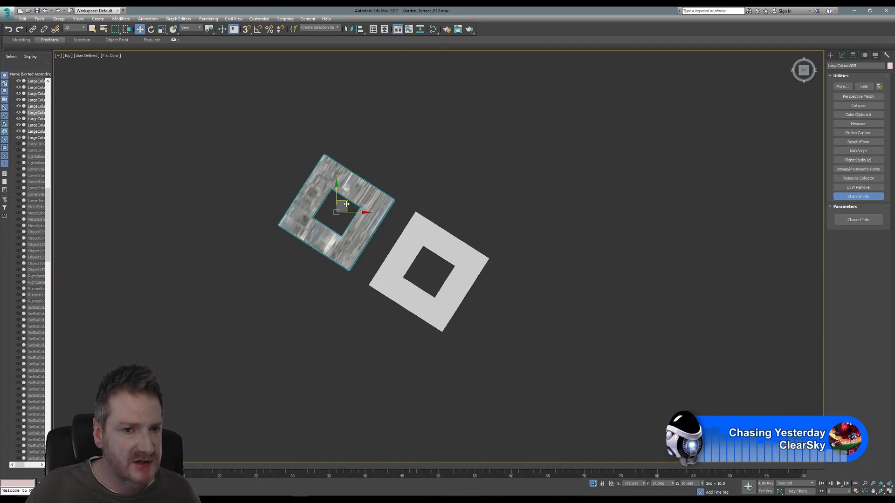
pyautogui.moveTo(346, 204); pyautogui.dragTo(438, 264)
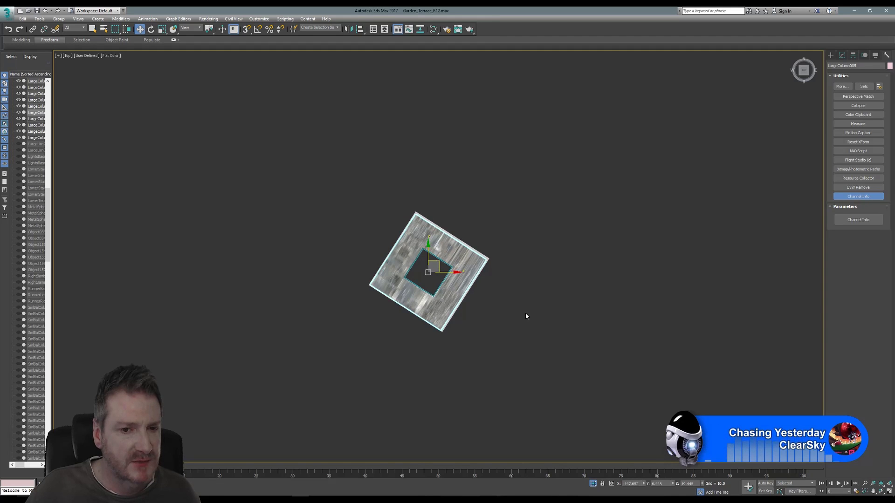
# - Delete the group of five untextured columns beneath the textured copies along the arc
pyautogui.moveTo(526, 316); pyautogui.dragTo(545, 263, button='middle')
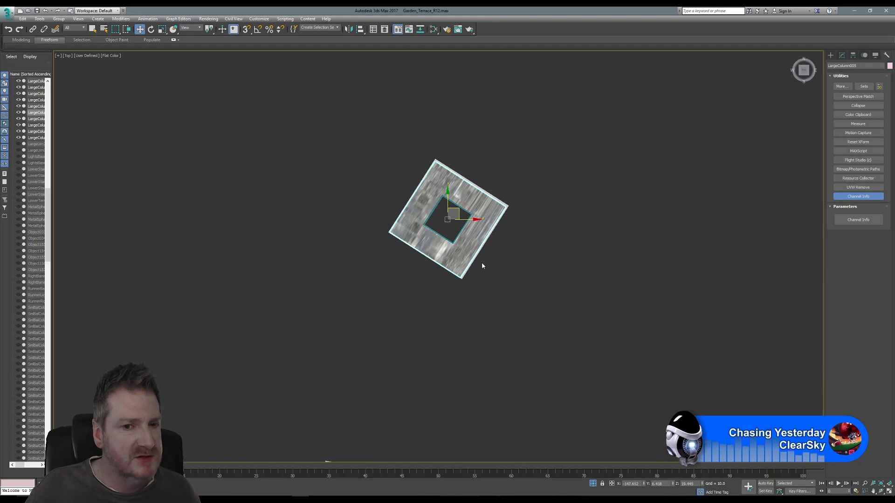
pyautogui.scroll(-10, 482, 264)
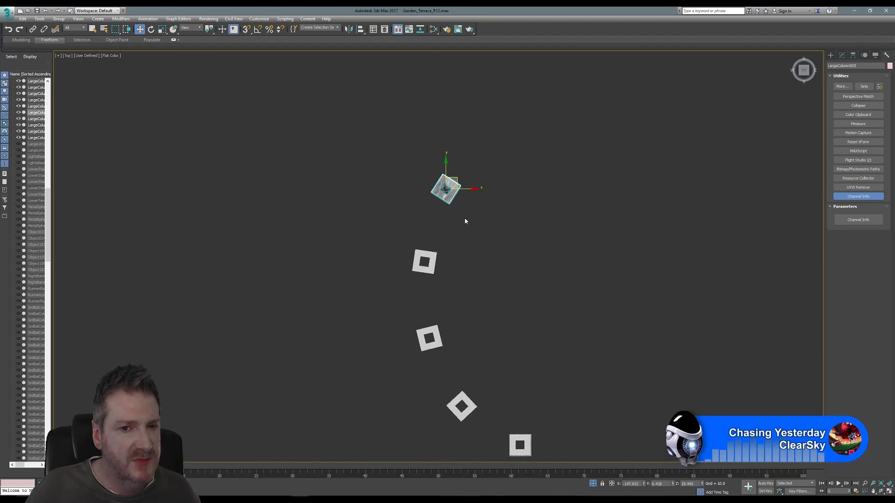
pyautogui.click(434, 256)
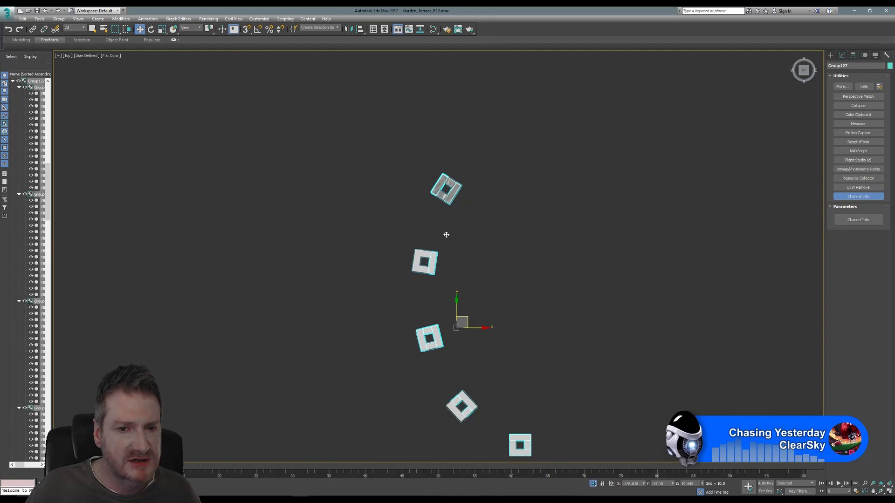
pyautogui.moveTo(532, 331); pyautogui.dragTo(485, 265, button='middle')
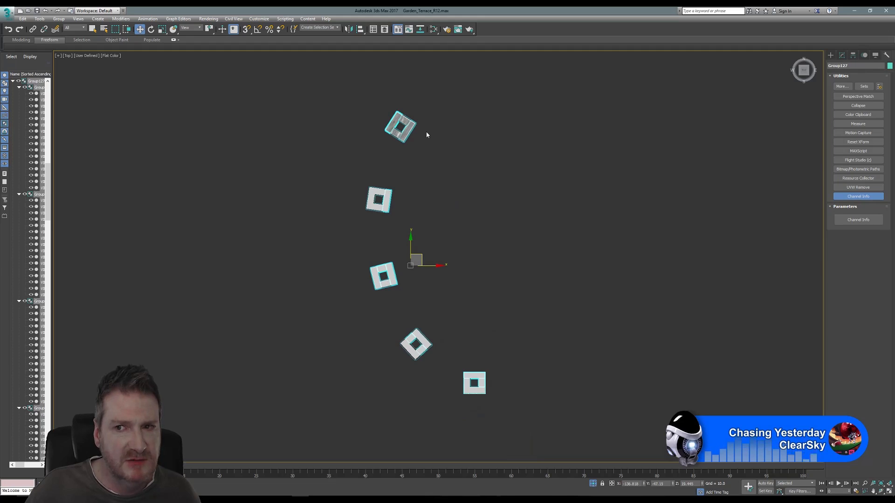
pyautogui.click(517, 238)
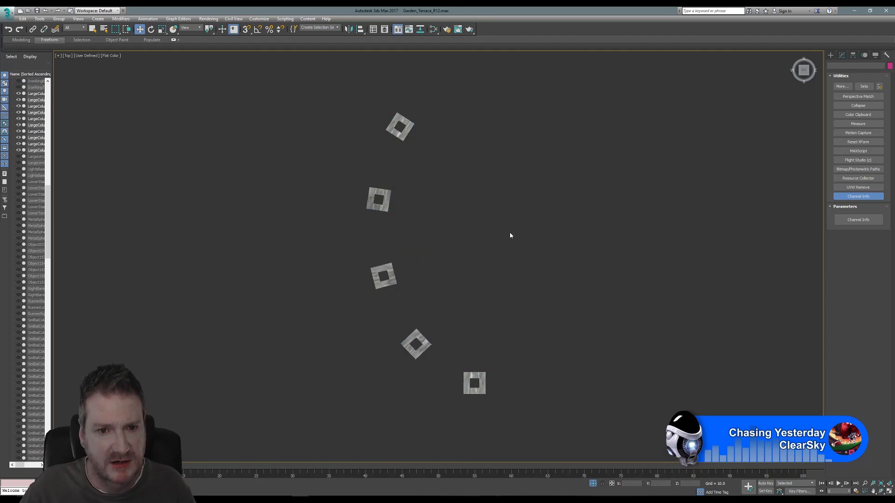
# - Restore the four-viewport layout and end the isolation to bring back the whole terrace scene
pyautogui.click(889, 491)
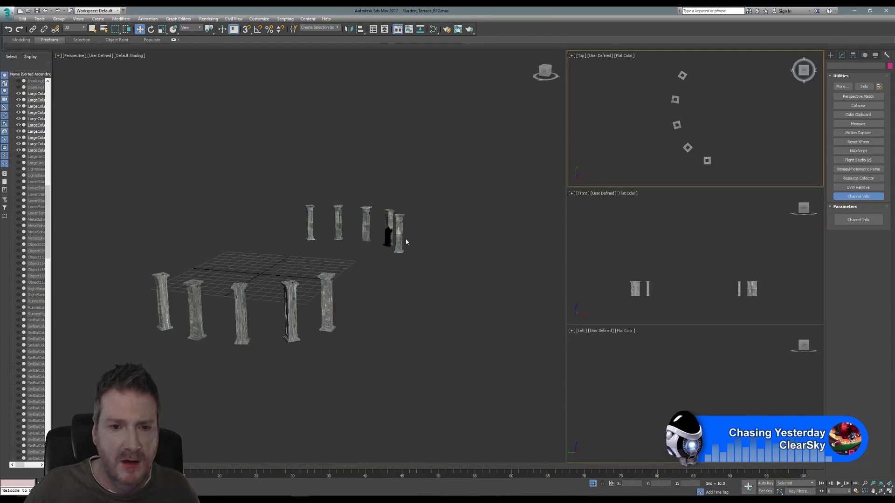
pyautogui.click(40, 19)
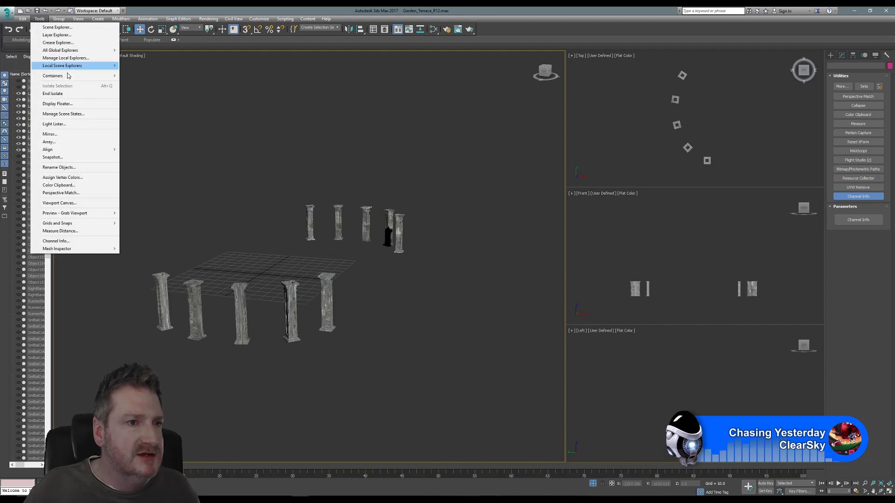
pyautogui.click(68, 96)
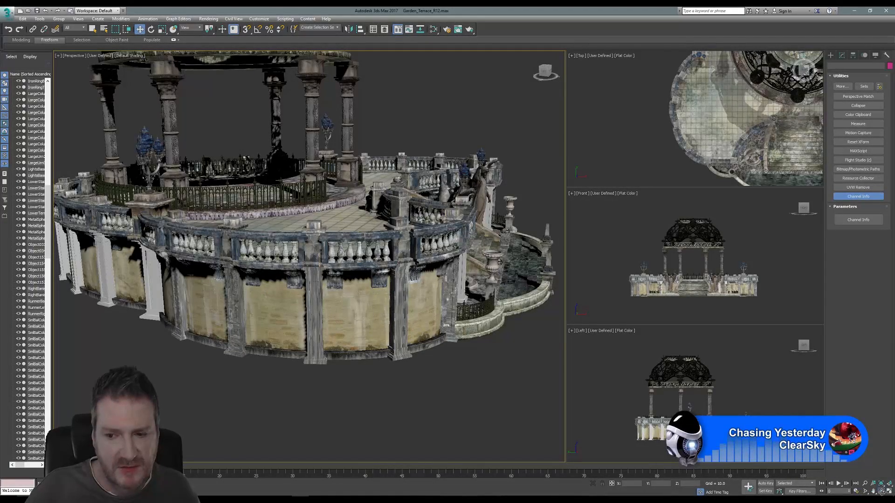
# - Copy the 1:map channel of the original textured column LargeColumn, across the stairs from the copies, using Channel Info
pyautogui.click(881, 491)
pyautogui.moveTo(350, 261); pyautogui.dragTo(284, 275)
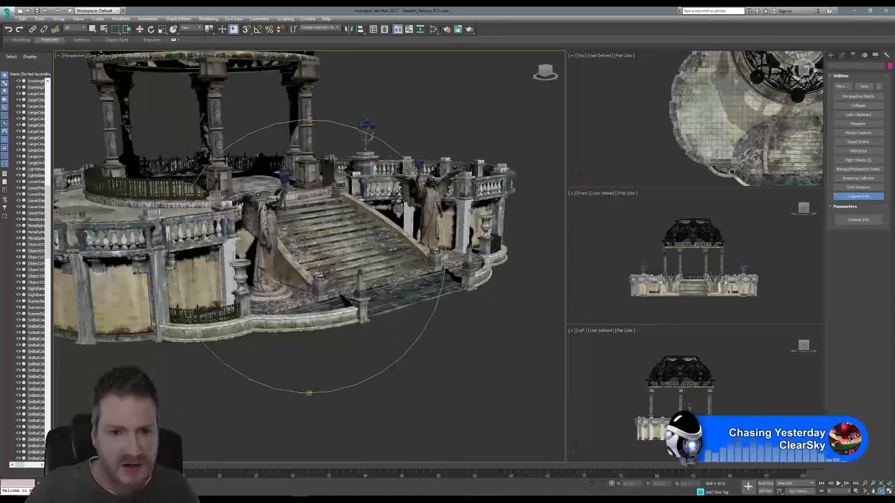
pyautogui.moveTo(284, 275); pyautogui.dragTo(198, 309, button='middle')
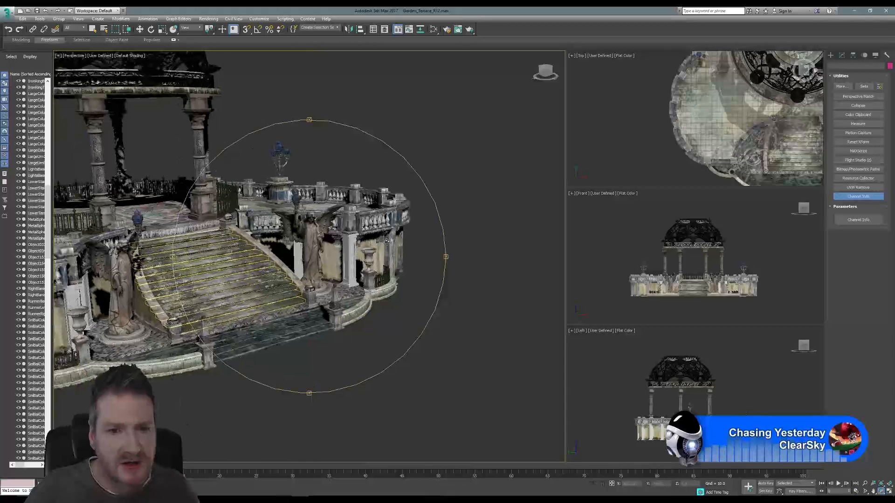
pyautogui.scroll(3, 387, 243)
pyautogui.click(94, 30)
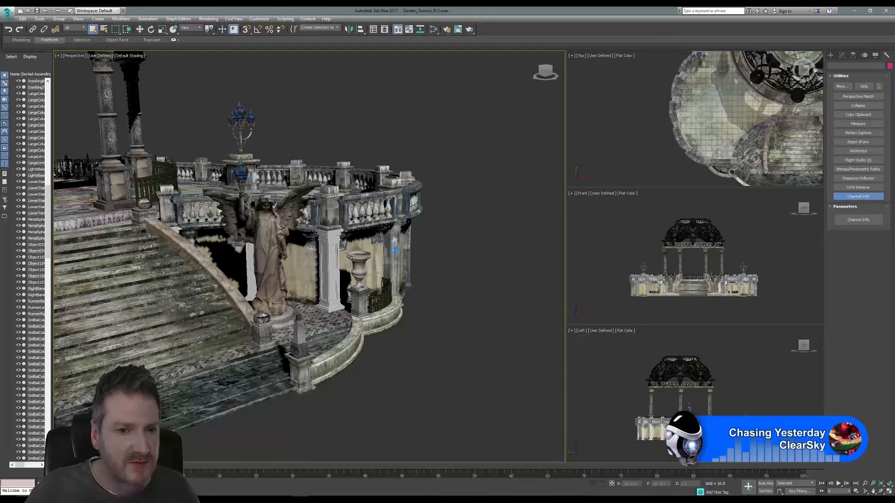
pyautogui.click(395, 249)
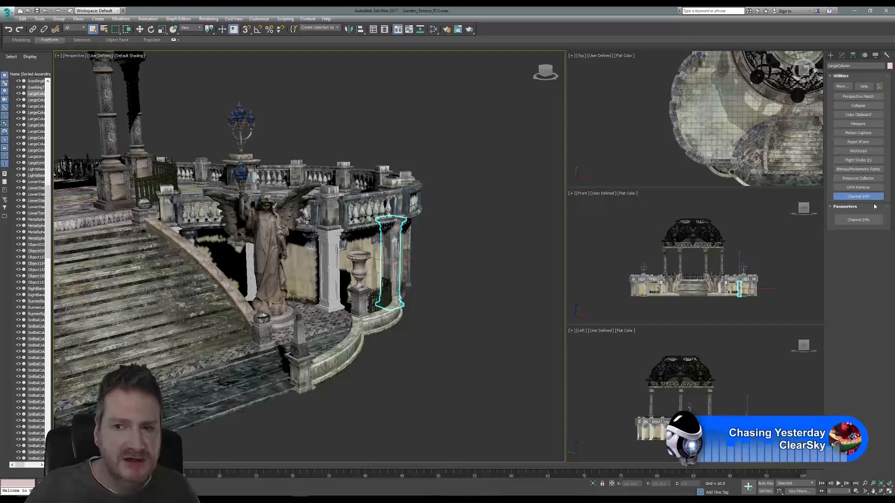
pyautogui.click(858, 219)
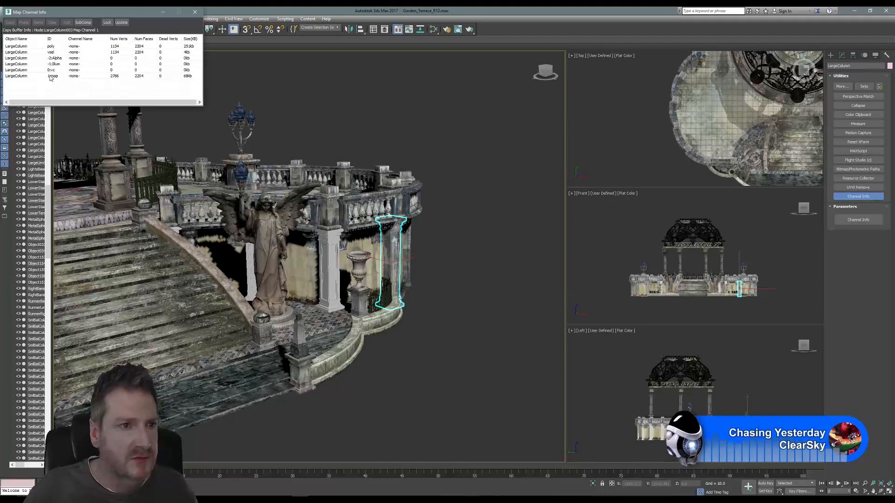
pyautogui.rightClick(58, 79)
pyautogui.click(74, 85)
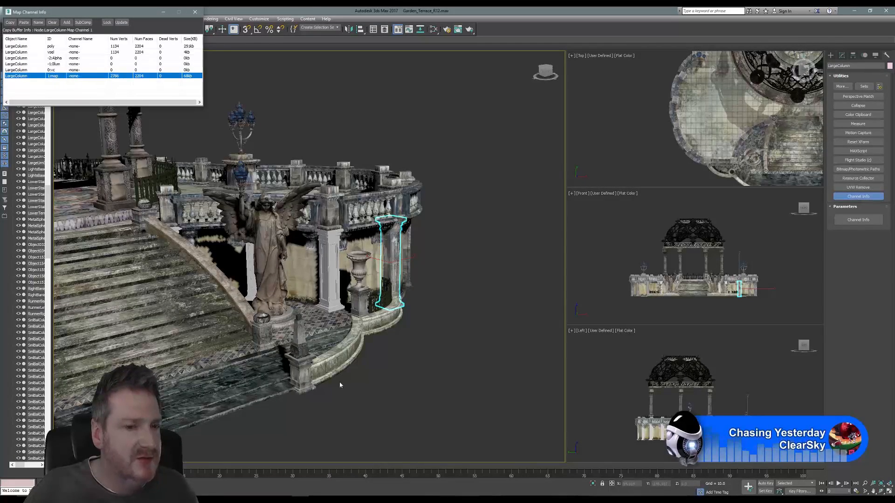
# - Paste the copied map channel onto the 1:map channel of LargeColumn009 at the front end of the arc
pyautogui.moveTo(329, 396); pyautogui.dragTo(378, 383, button='middle')
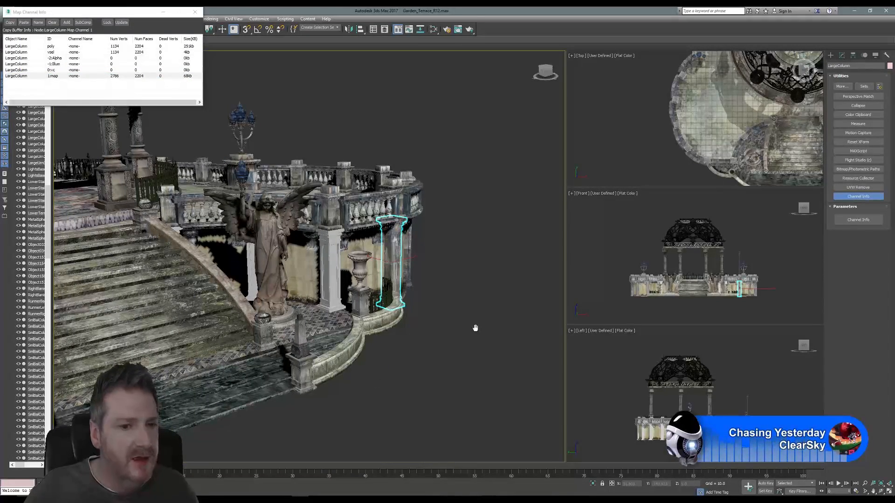
pyautogui.moveTo(476, 329); pyautogui.dragTo(449, 330, button='middle')
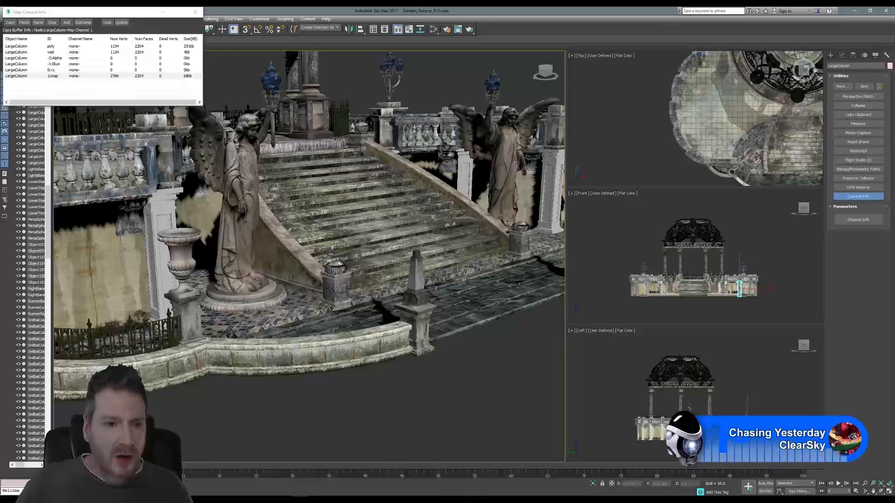
pyautogui.moveTo(230, 330); pyautogui.dragTo(467, 325, button='middle')
pyautogui.click(286, 235)
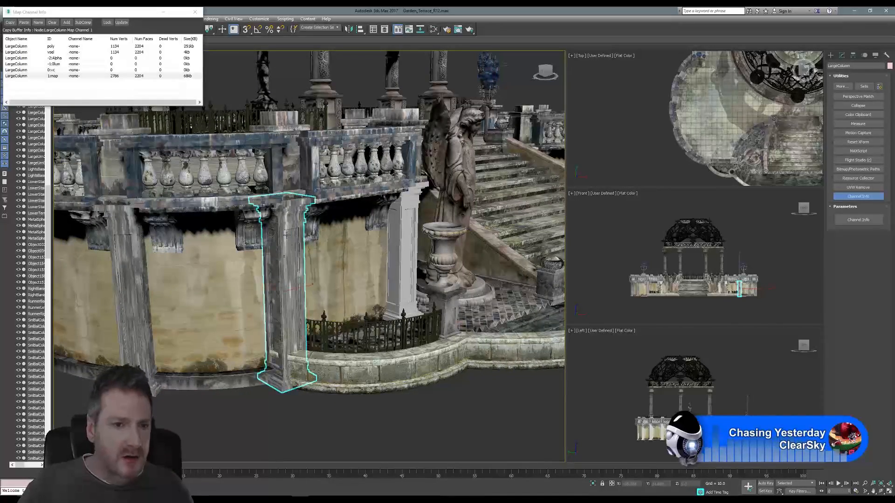
pyautogui.rightClick(58, 78)
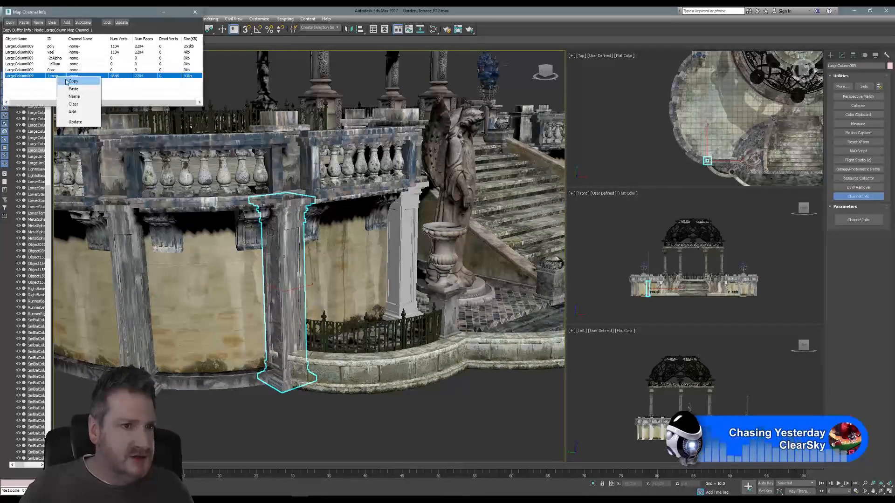
pyautogui.click(74, 88)
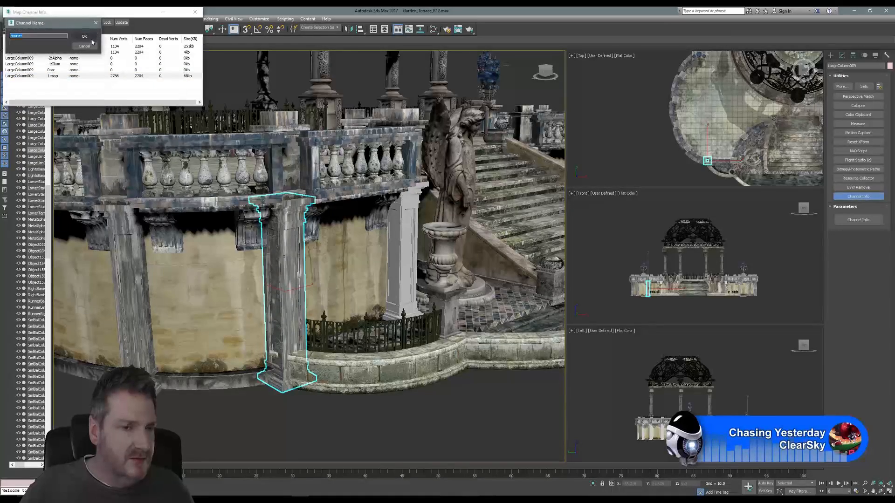
# - Paste the copied map channel onto the 1:map channel of LargeColumn008, the second column from the front end
pyautogui.click(134, 263)
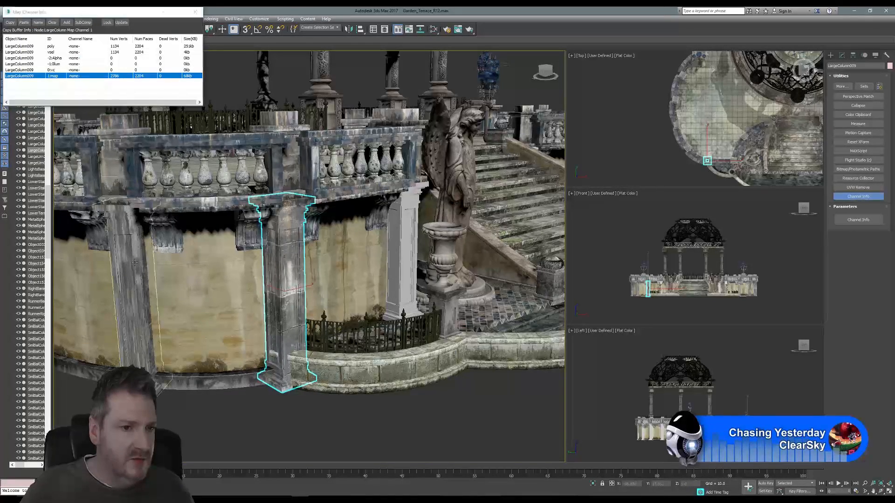
pyautogui.rightClick(56, 79)
pyautogui.click(75, 92)
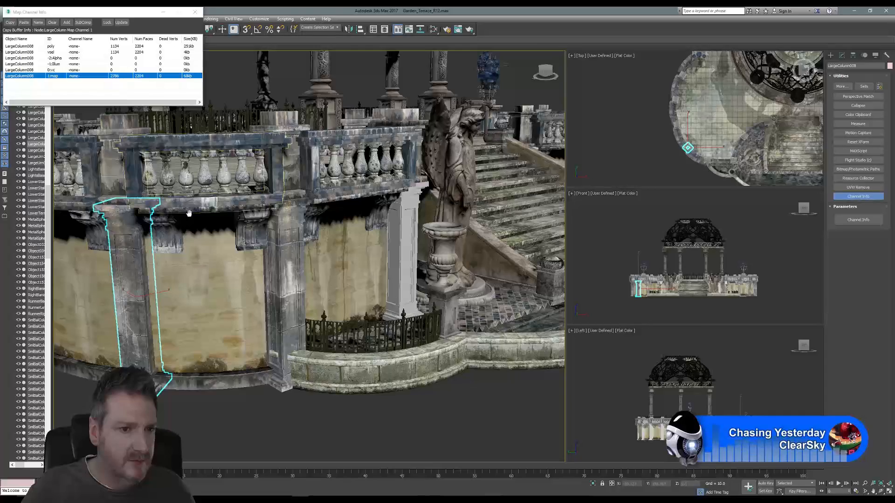
# - Paste the copied map channel onto the middle column LargeColumn007's 1:map channel, keeping the default channel name
pyautogui.keyDown('alt'); pyautogui.moveTo(189, 213); pyautogui.dragTo(396, 221, button='middle'); pyautogui.keyUp('alt')
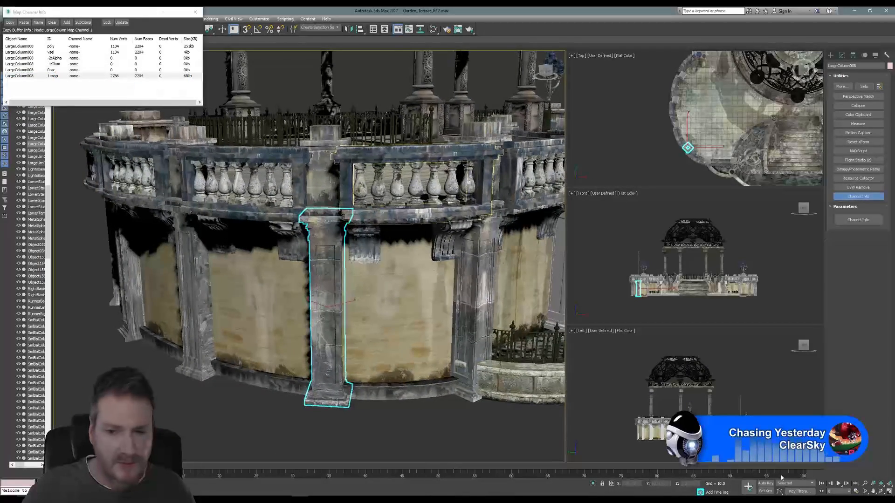
pyautogui.click(884, 492)
pyautogui.moveTo(298, 260); pyautogui.dragTo(406, 289)
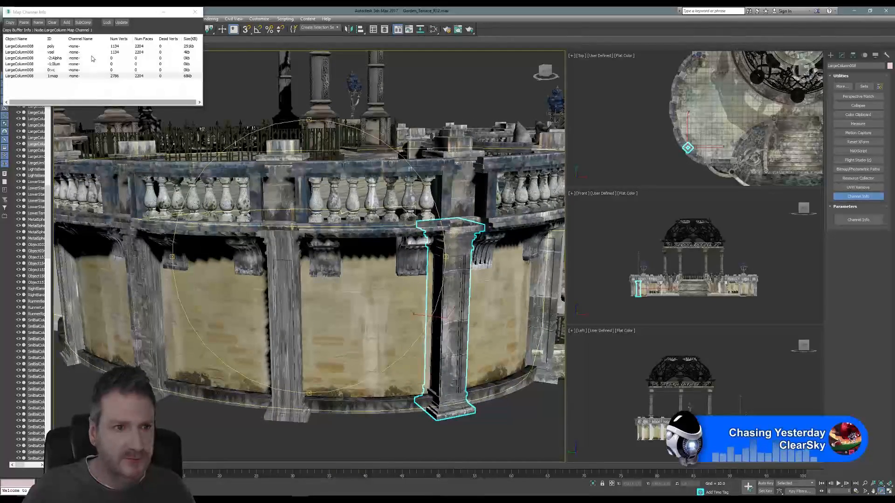
pyautogui.moveTo(116, 14); pyautogui.dragTo(140, 59)
pyautogui.click(93, 29)
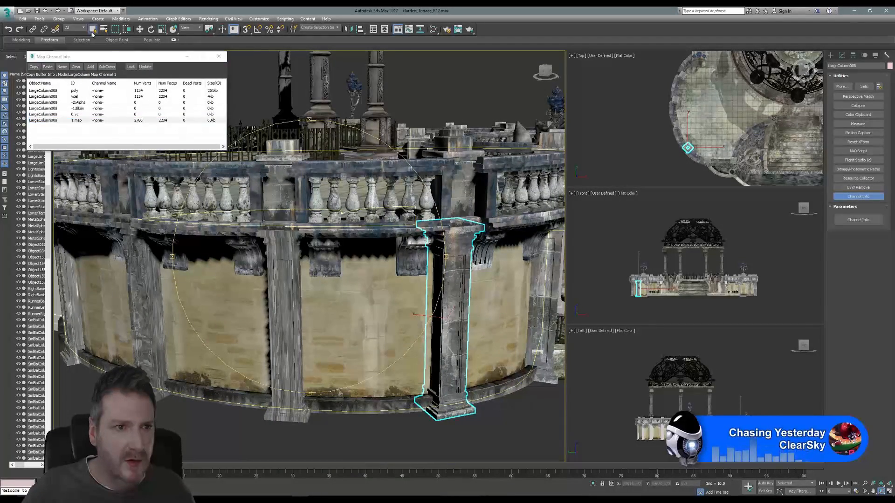
pyautogui.click(285, 261)
pyautogui.click(274, 287)
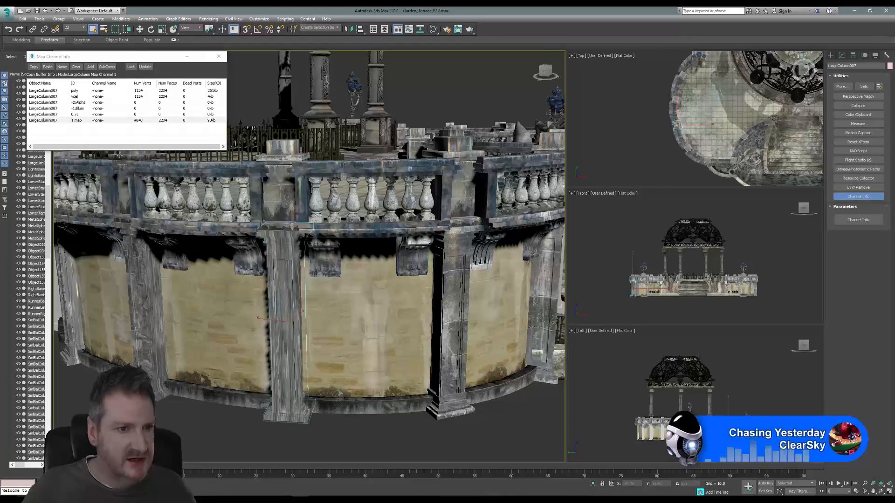
pyautogui.rightClick(80, 122)
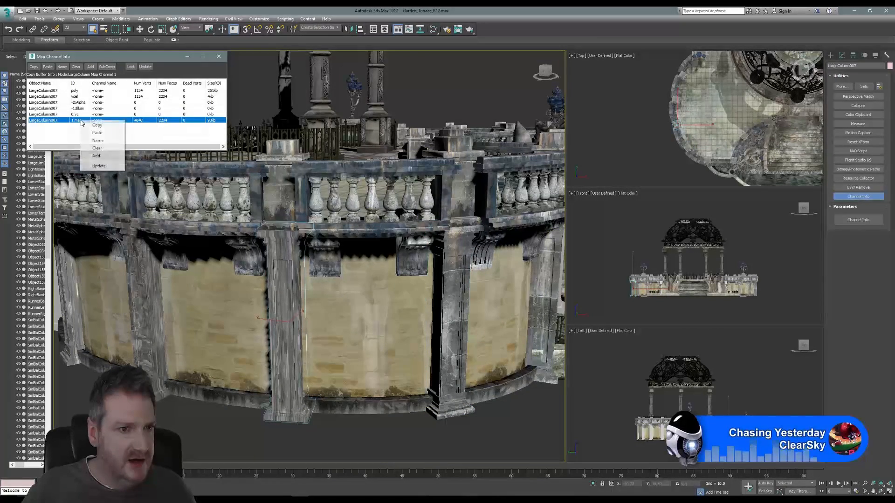
pyautogui.click(105, 136)
pyautogui.click(110, 82)
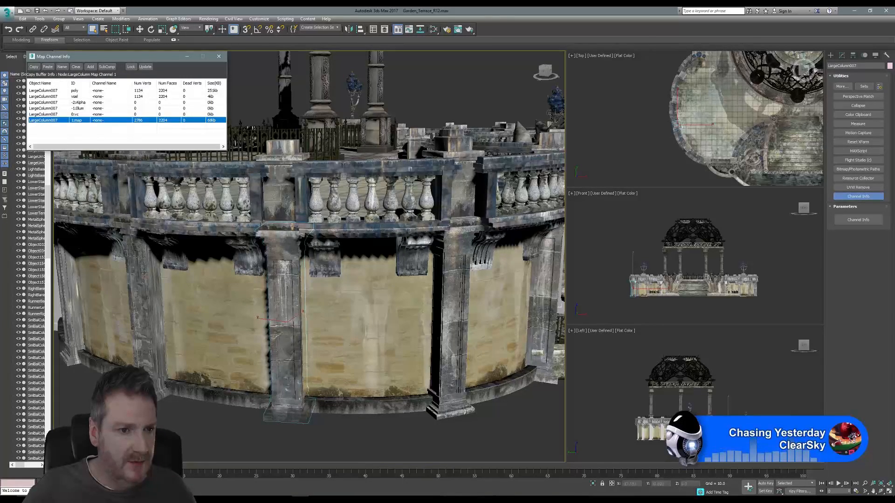
# - Paste the copied map channel onto the 1:map channel of LargeColumn006, the fourth column, keeping the default channel name
pyautogui.click(144, 272)
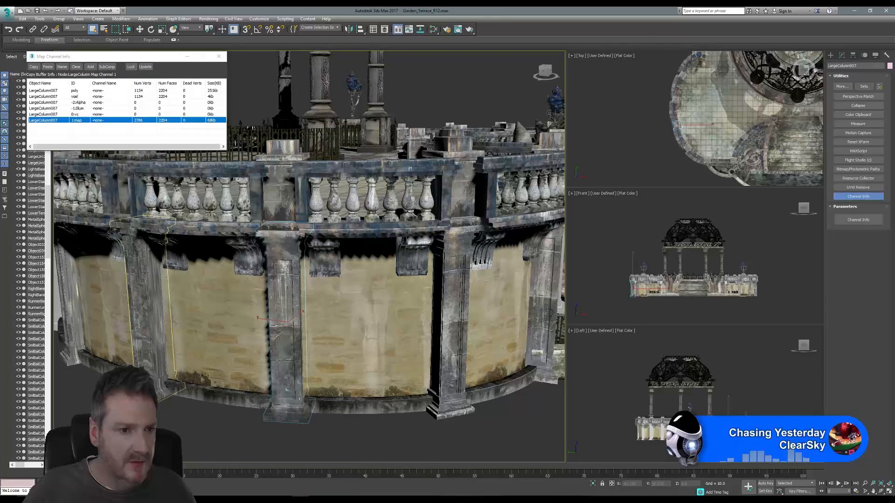
pyautogui.rightClick(82, 123)
pyautogui.click(100, 132)
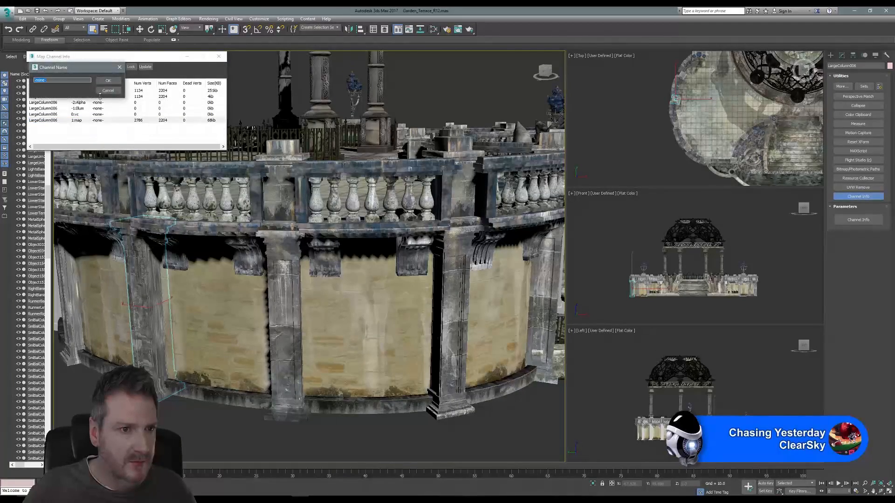
pyautogui.click(108, 81)
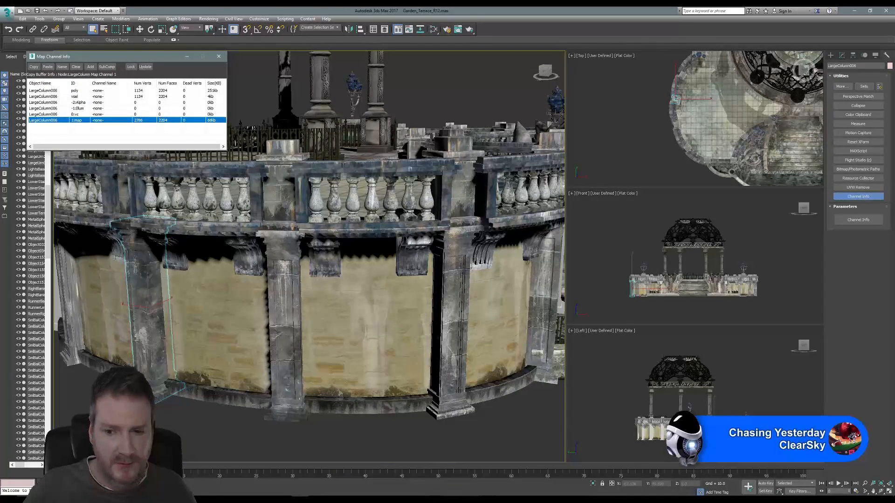
# - Paste the copied map channel onto the fifth column LargeColumn005's 1:map channel and close the Map Channel Info window
pyautogui.click(881, 492)
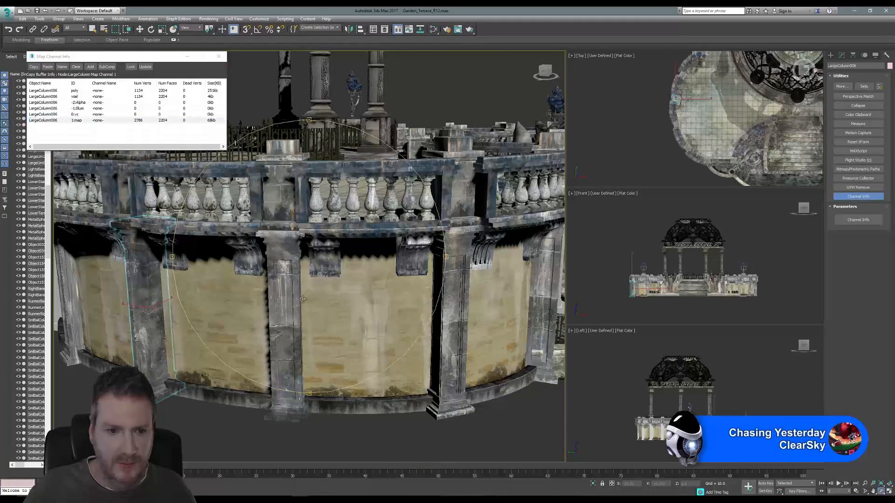
pyautogui.moveTo(303, 299); pyautogui.dragTo(311, 298)
pyautogui.moveTo(247, 292); pyautogui.dragTo(443, 281)
pyautogui.moveTo(260, 279); pyautogui.dragTo(375, 328)
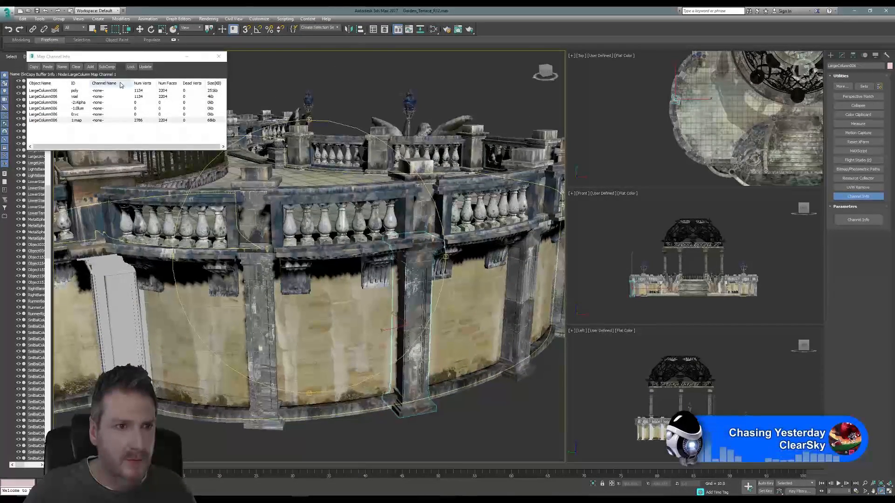
pyautogui.click(92, 29)
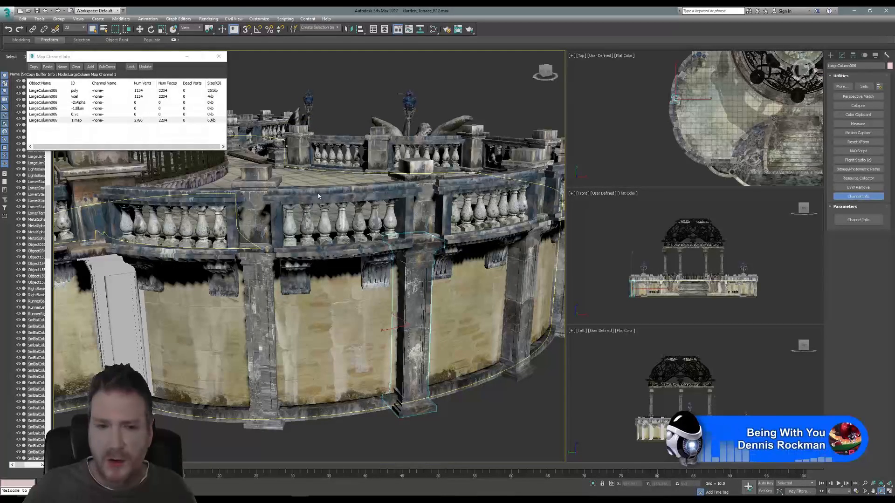
pyautogui.click(262, 308)
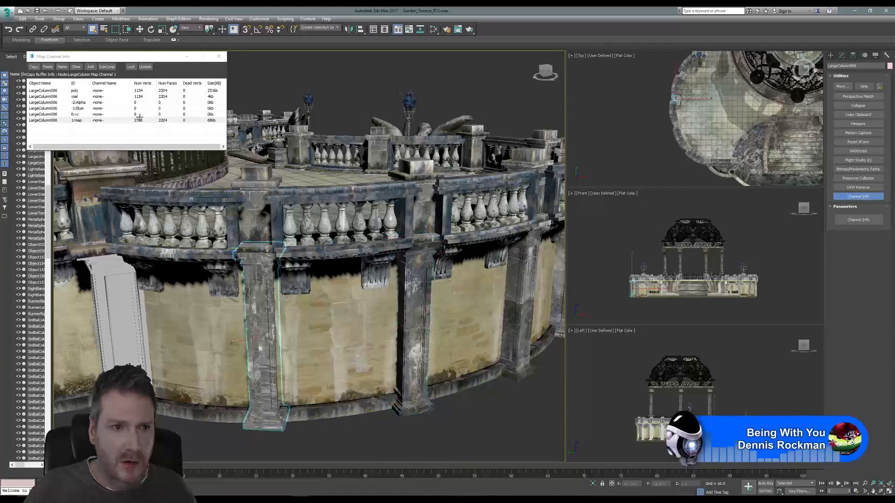
pyautogui.click(91, 121)
pyautogui.rightClick(92, 120)
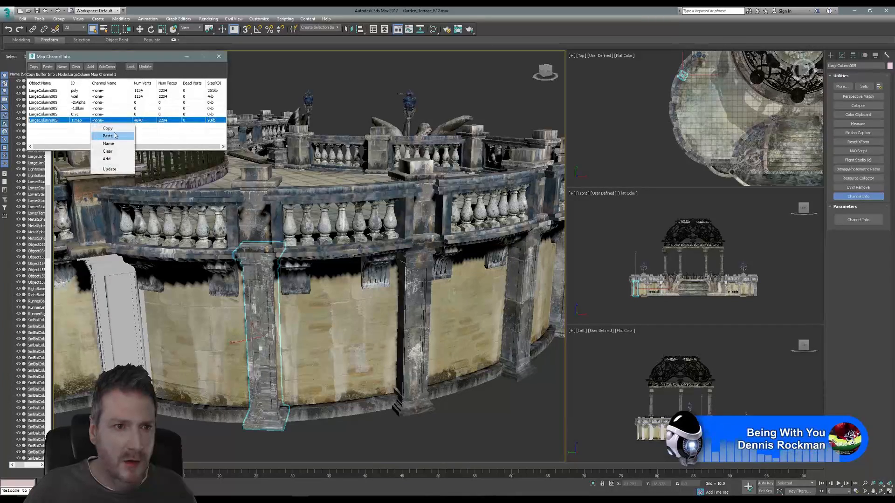
pyautogui.click(115, 135)
pyautogui.click(62, 67)
pyautogui.click(109, 83)
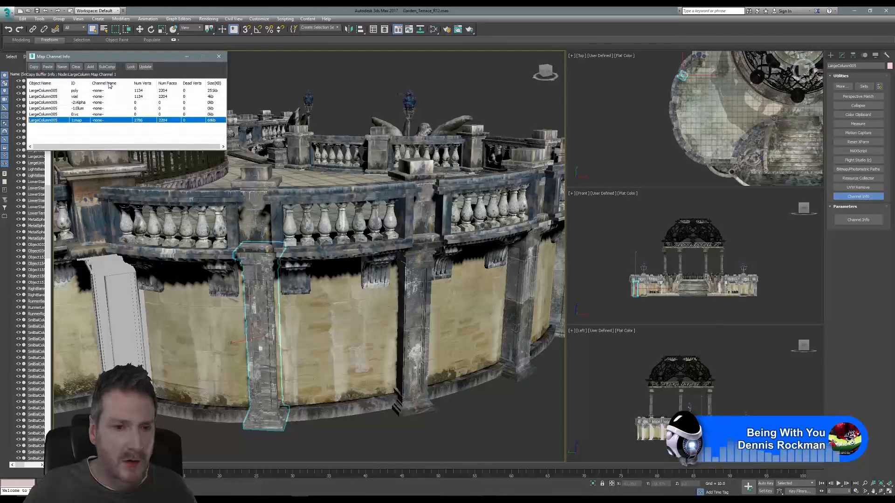
pyautogui.click(219, 57)
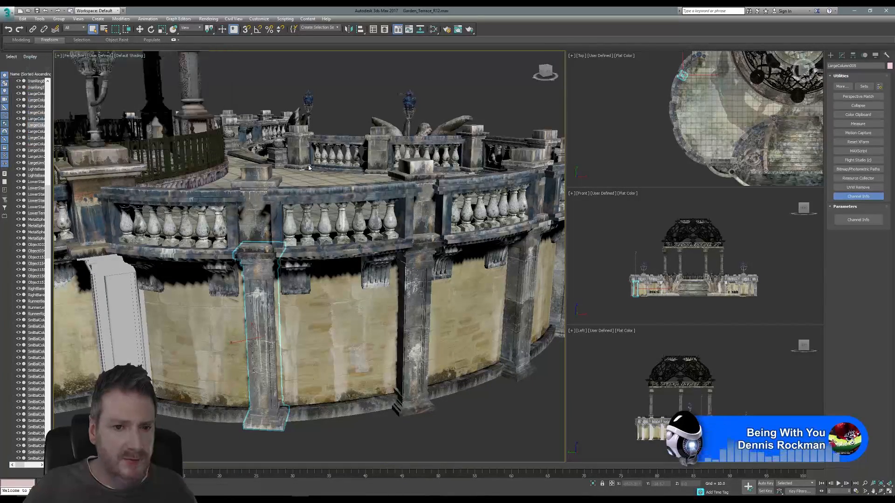
# - Inspect the retextured columns and the rest of the terrace wall from all sides for columns that are still untextured
pyautogui.click(889, 491)
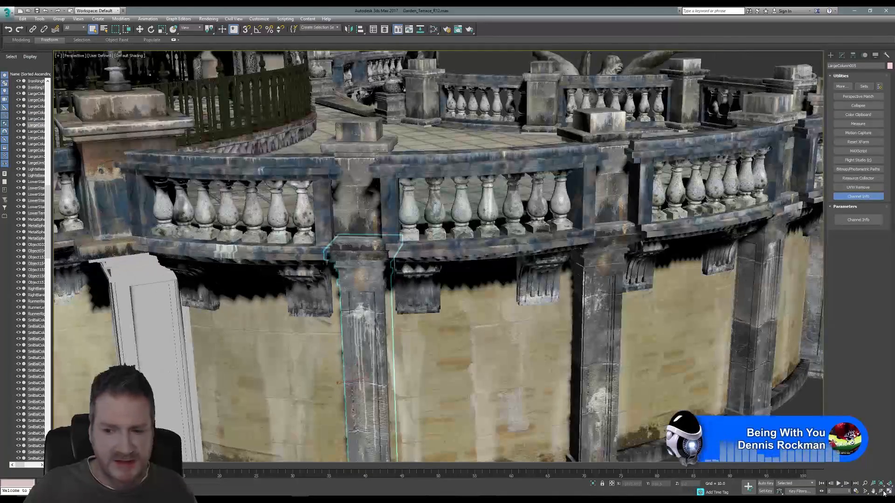
pyautogui.click(881, 491)
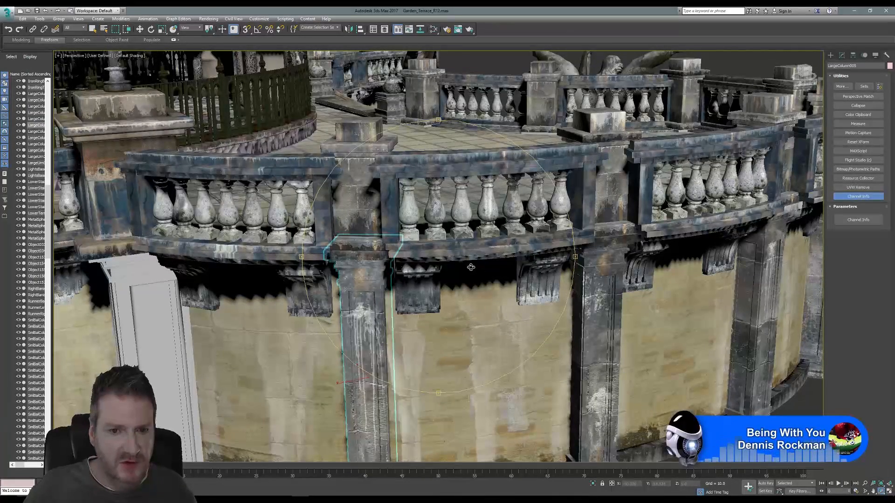
pyautogui.moveTo(470, 267); pyautogui.dragTo(470, 267)
pyautogui.scroll(-6, 482, 293)
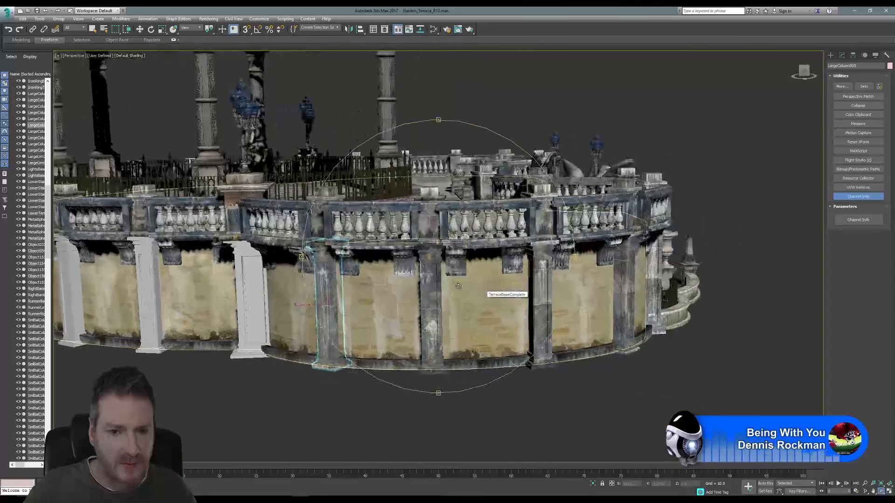
pyautogui.moveTo(458, 286); pyautogui.dragTo(286, 270)
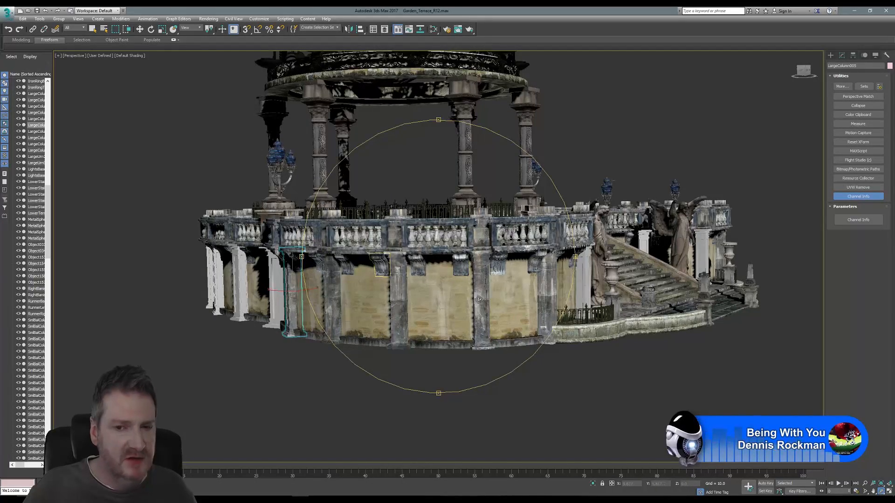
pyautogui.moveTo(479, 299); pyautogui.dragTo(379, 318)
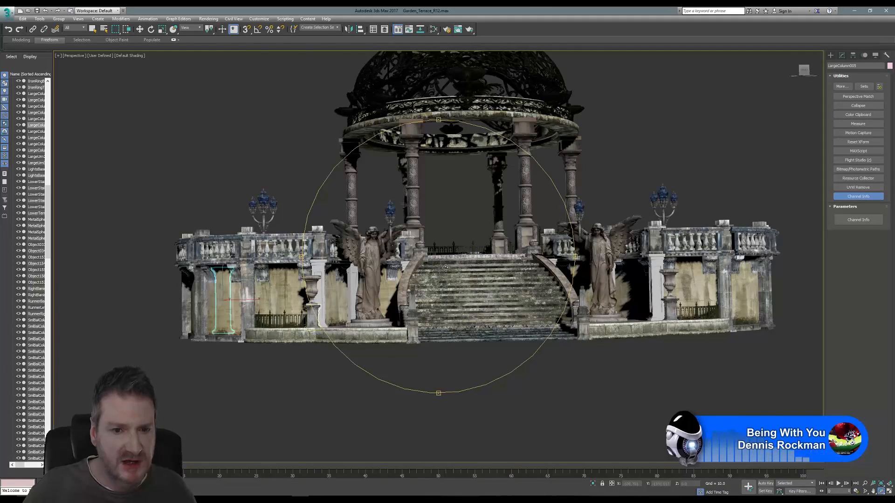
pyautogui.moveTo(446, 268); pyautogui.dragTo(442, 269)
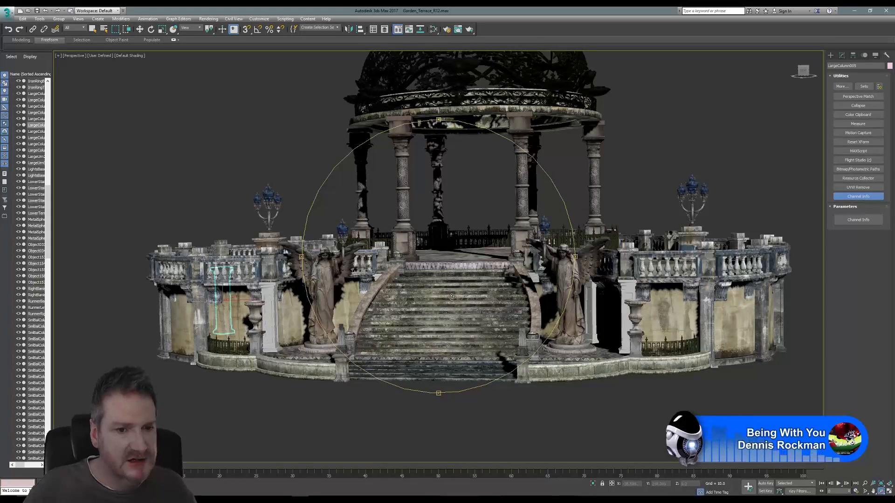
pyautogui.moveTo(451, 296); pyautogui.dragTo(270, 359)
pyautogui.scroll(-3, 452, 314)
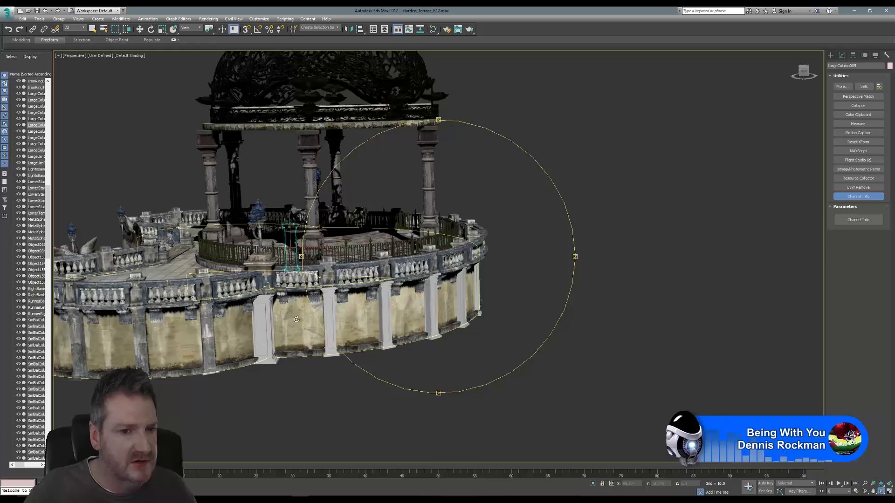
pyautogui.moveTo(335, 280); pyautogui.dragTo(431, 219)
pyautogui.scroll(5, 432, 219)
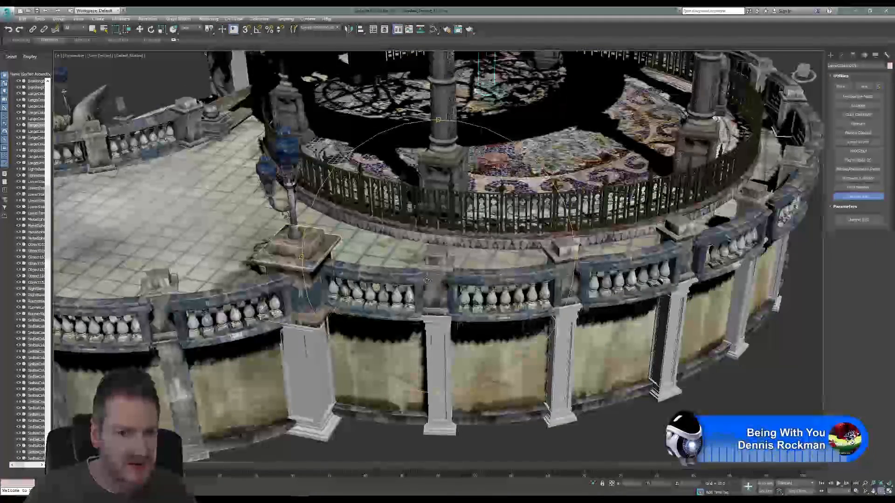
pyautogui.scroll(-4, 415, 287)
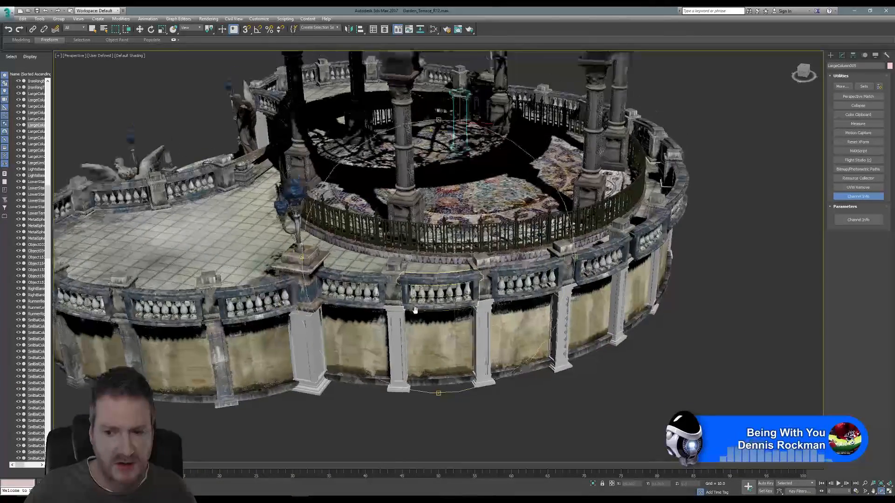
pyautogui.keyDown('alt'); pyautogui.moveTo(416, 310); pyautogui.dragTo(439, 291, button='middle'); pyautogui.keyUp('alt')
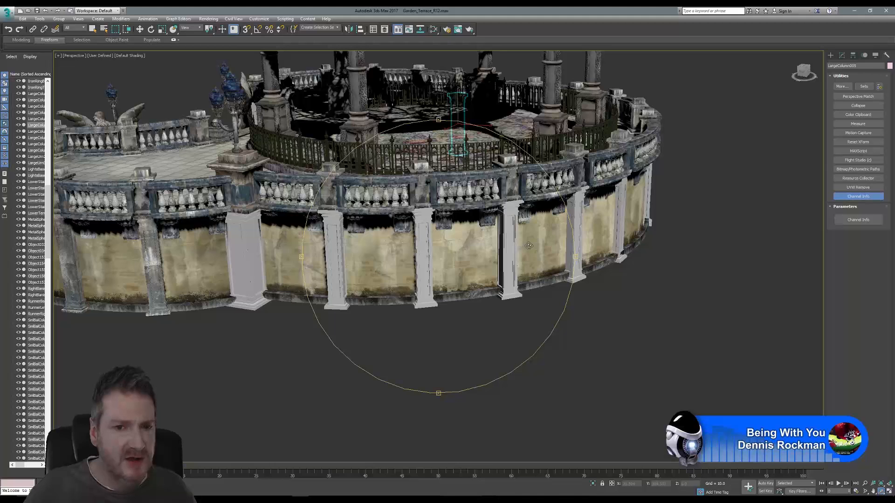
# - Select the four narrow untextured wall columns that follow the wide pier below the lamp post
pyautogui.click(93, 28)
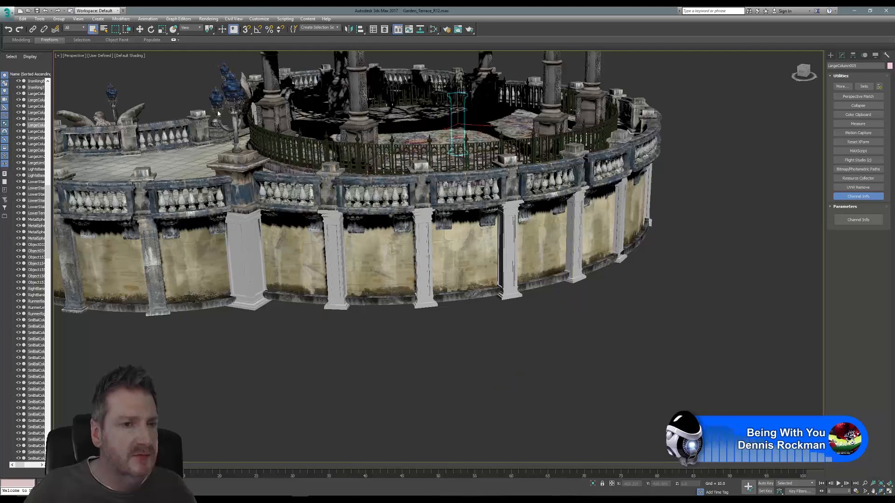
pyautogui.click(340, 253)
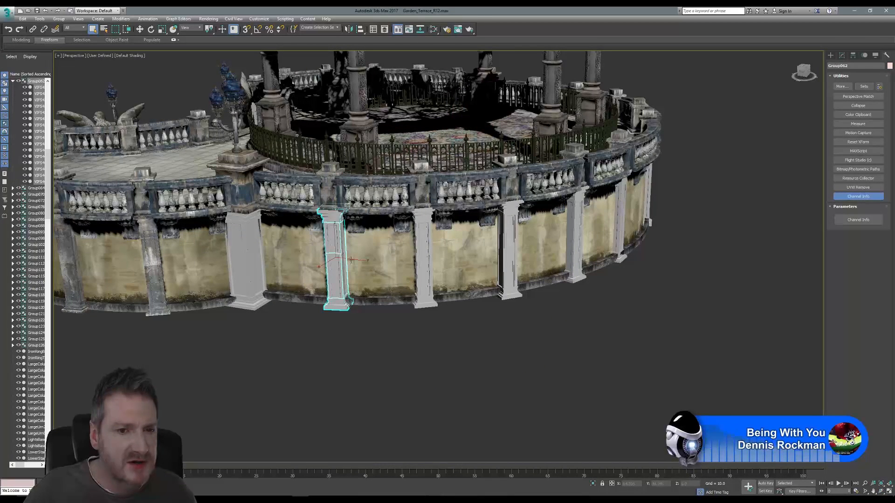
pyautogui.keyDown('ctrl'); pyautogui.click(424, 255); pyautogui.keyUp('ctrl')
pyautogui.keyDown('ctrl'); pyautogui.click(509, 250); pyautogui.keyUp('ctrl')
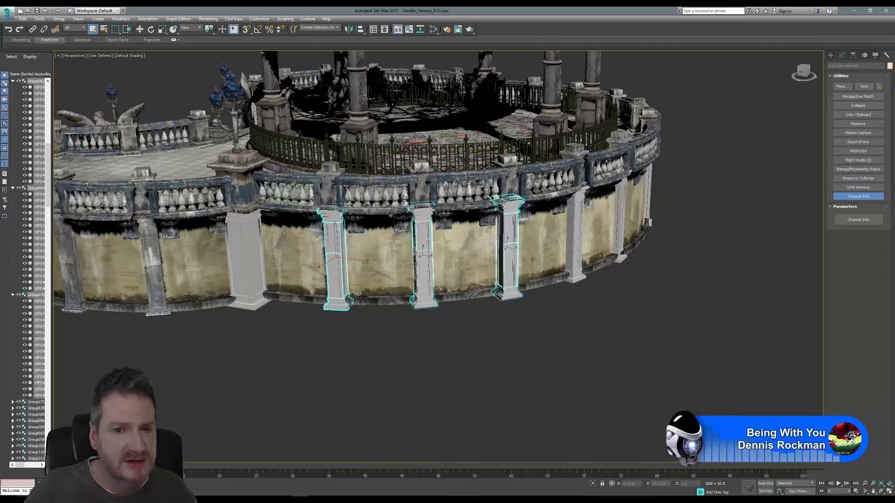
pyautogui.keyDown('ctrl'); pyautogui.click(577, 235); pyautogui.keyUp('ctrl')
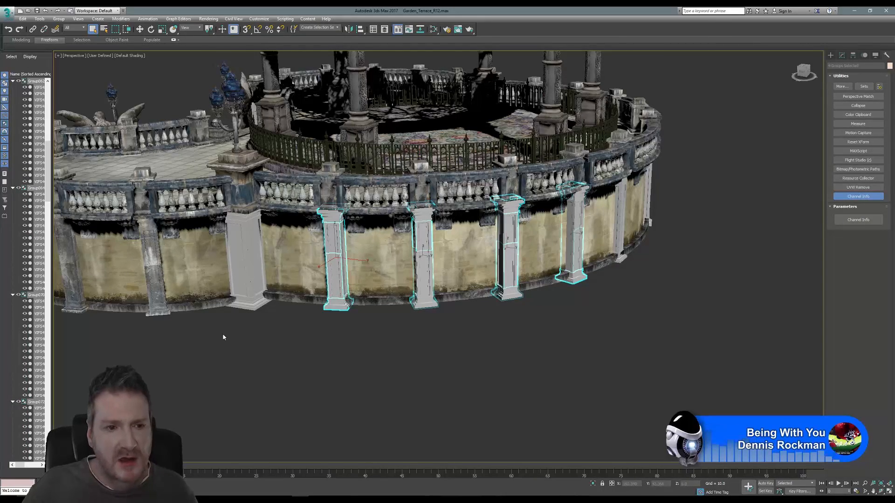
# - Add the four textured columns beside the staircase, on the curved side wall, to the selection of untextured columns
pyautogui.keyDown('alt'); pyautogui.moveTo(223, 338); pyautogui.dragTo(407, 352, button='middle'); pyautogui.keyUp('alt')
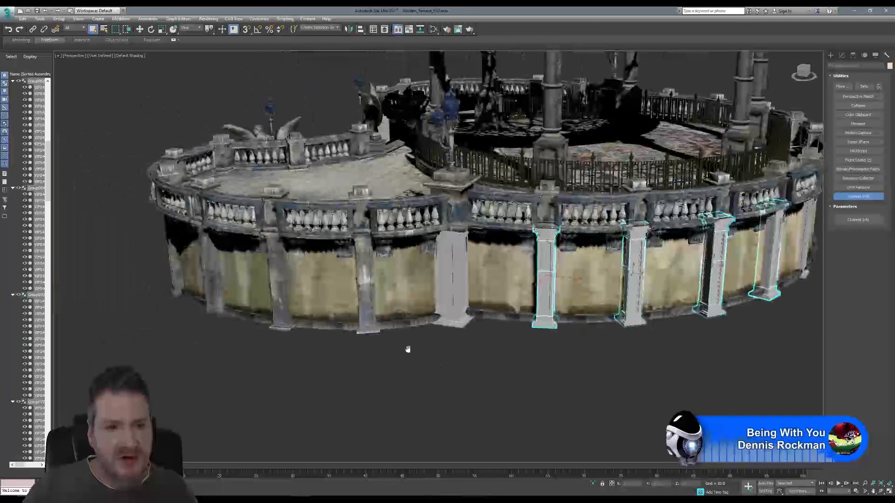
pyautogui.click(880, 491)
pyautogui.moveTo(365, 258); pyautogui.dragTo(441, 295)
pyautogui.moveTo(438, 297); pyautogui.dragTo(432, 316)
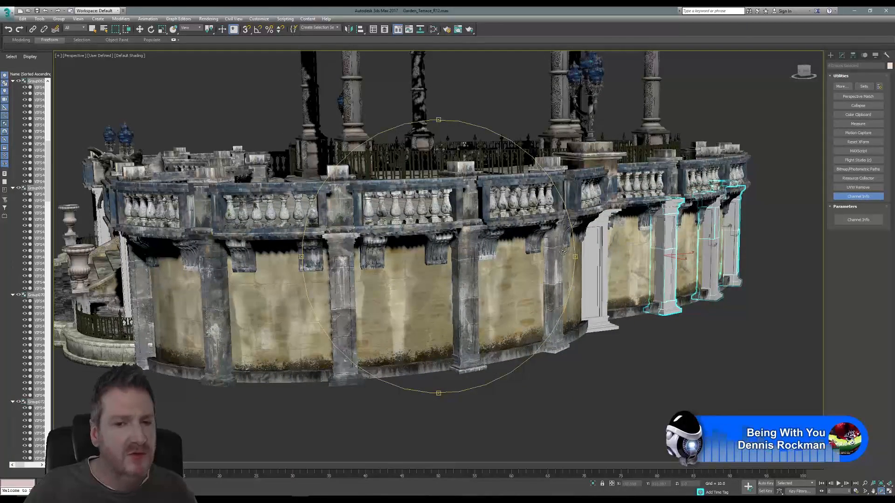
pyautogui.moveTo(482, 256); pyautogui.dragTo(366, 252)
pyautogui.moveTo(410, 295)
pyautogui.mouseDown()
pyautogui.moveTo(379, 302)
pyautogui.moveTo(407, 298)
pyautogui.mouseUp()
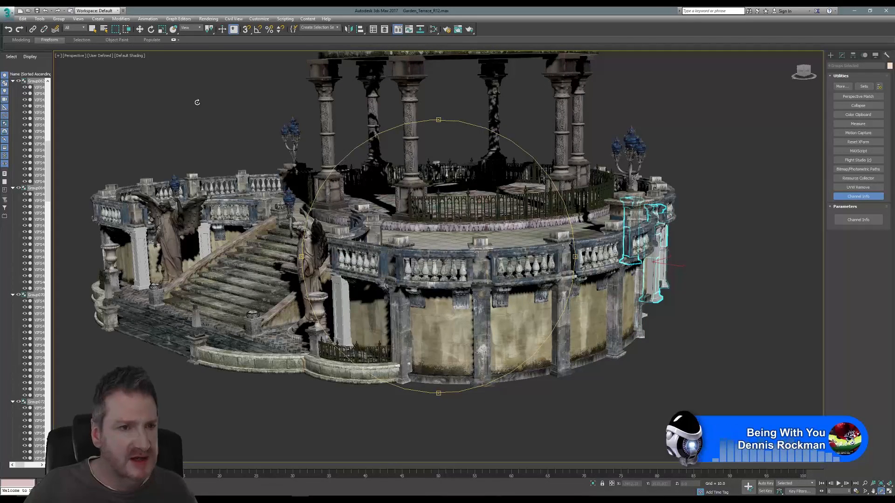
pyautogui.click(94, 29)
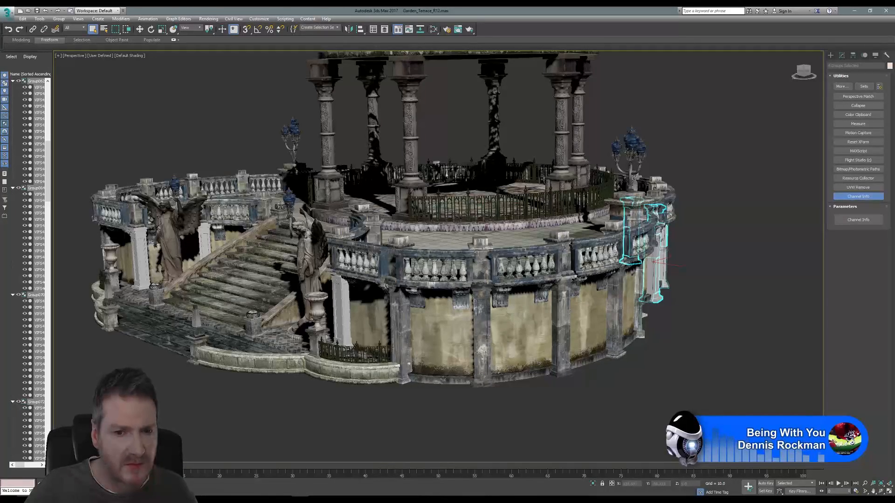
pyautogui.moveTo(439, 397); pyautogui.dragTo(448, 389, button='middle')
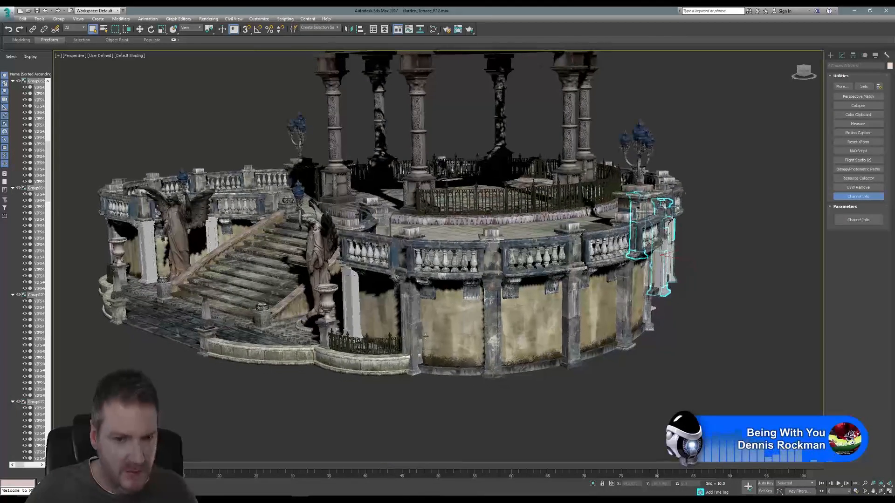
pyautogui.keyDown('ctrl'); pyautogui.click(417, 320); pyautogui.keyUp('ctrl')
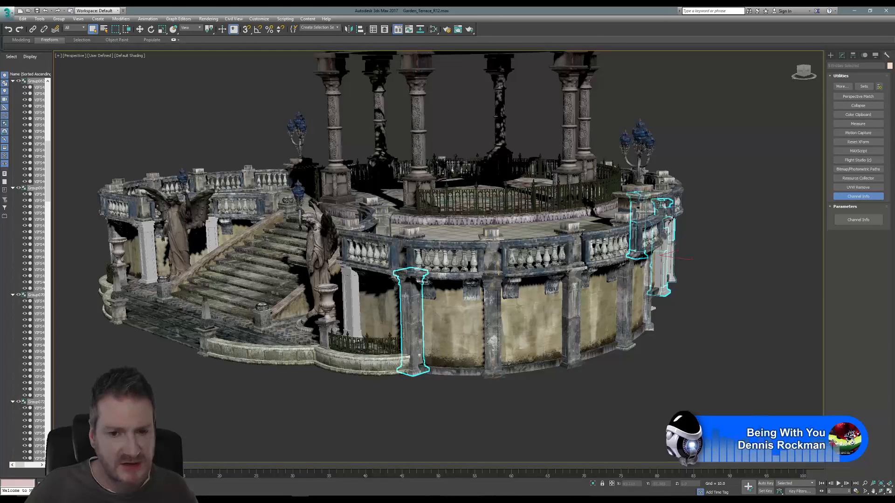
pyautogui.keyDown('ctrl'); pyautogui.click(492, 322); pyautogui.keyUp('ctrl')
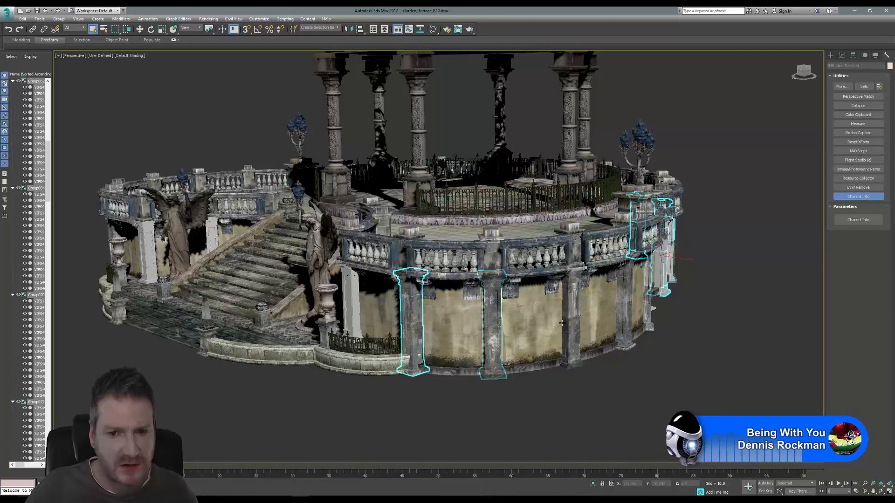
pyautogui.keyDown('ctrl'); pyautogui.click(575, 313); pyautogui.keyUp('ctrl')
pyautogui.keyDown('ctrl'); pyautogui.click(629, 304); pyautogui.keyUp('ctrl')
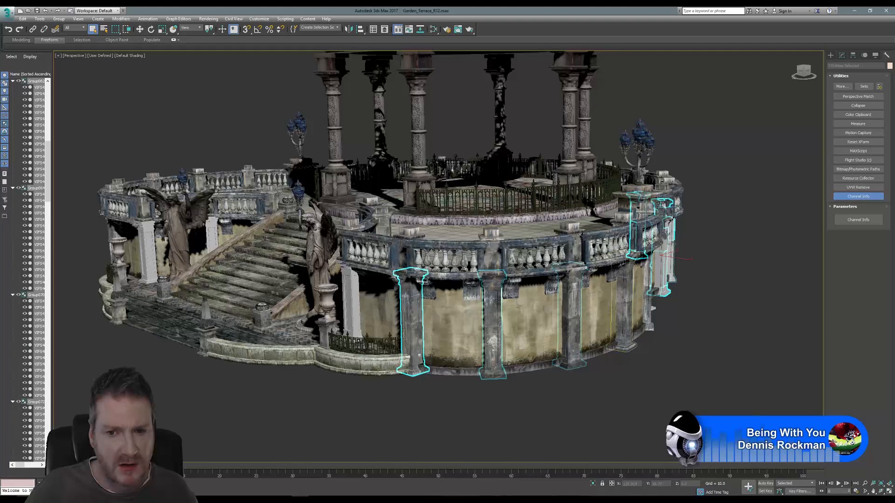
# - Isolate the eight selected columns and show both rows in a maximized Top view
pyautogui.click(39, 19)
pyautogui.click(73, 86)
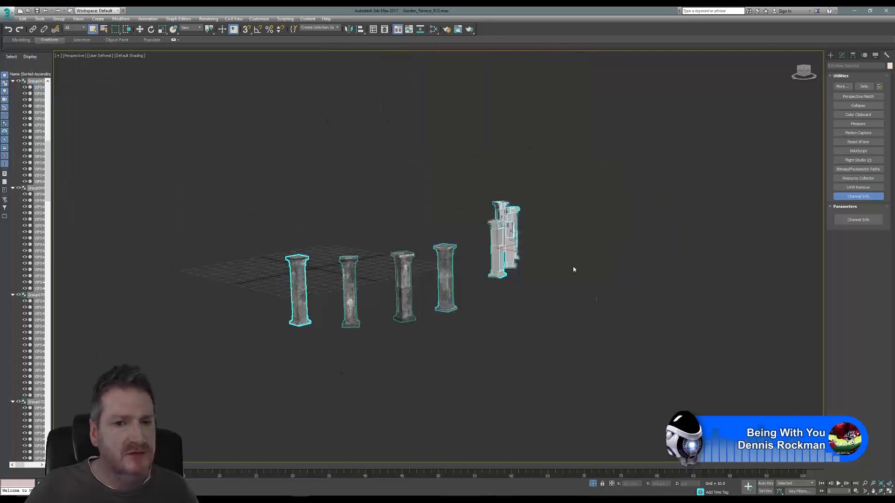
pyautogui.click(888, 491)
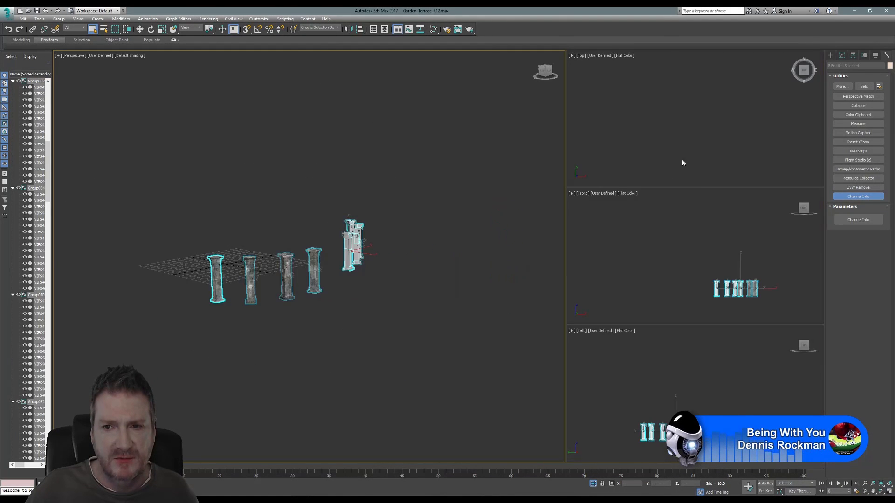
pyautogui.click(889, 491)
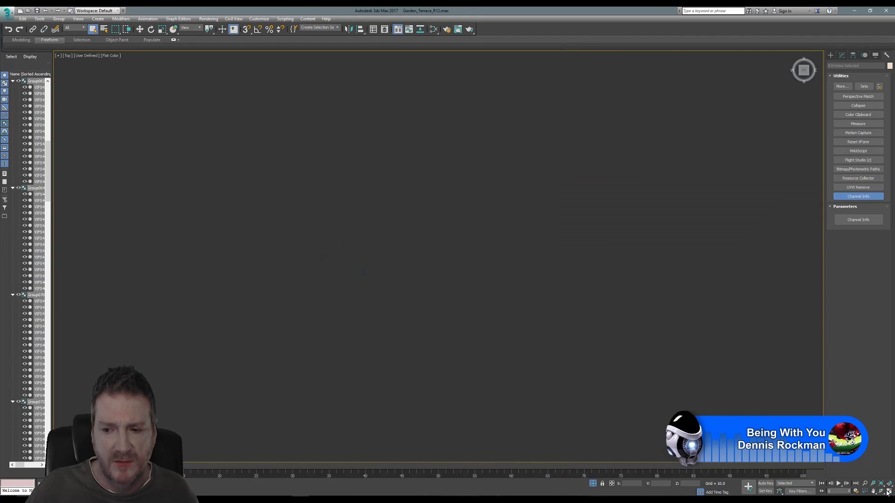
pyautogui.scroll(-4, 439, 323)
pyautogui.moveTo(499, 263); pyautogui.dragTo(343, 206, button='middle')
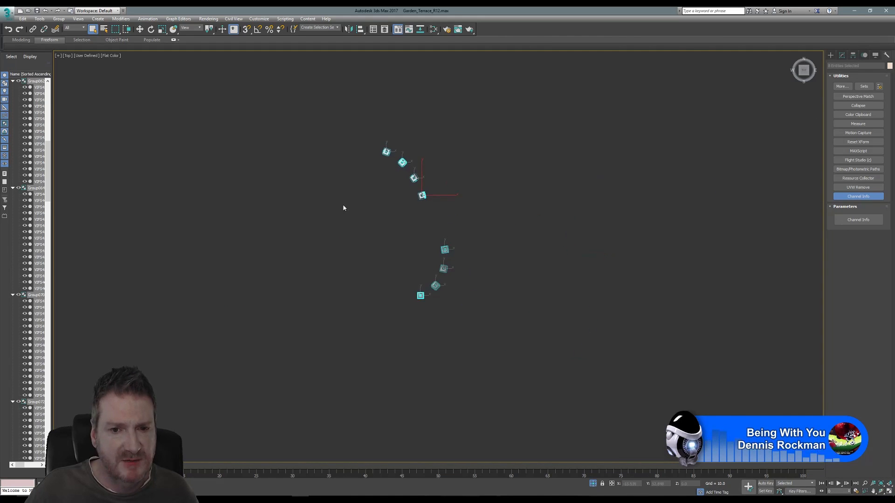
pyautogui.scroll(2, 407, 233)
pyautogui.moveTo(406, 236); pyautogui.dragTo(374, 239, button='middle')
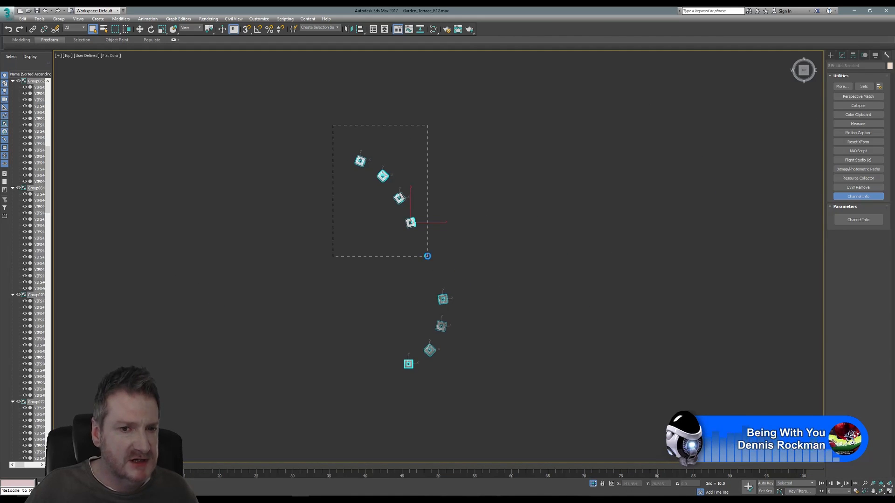
# - Select the four untextured columns in the upper row and combine them into one group
pyautogui.moveTo(428, 256); pyautogui.dragTo(427, 256)
pyautogui.click(59, 19)
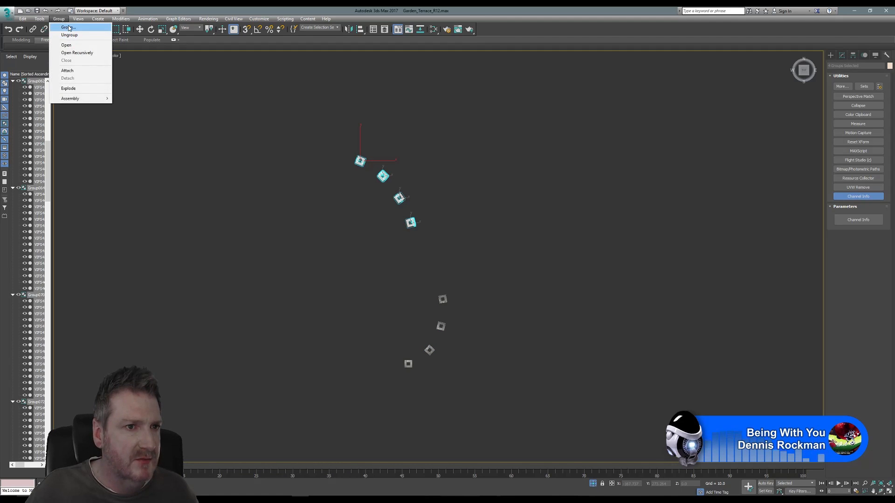
pyautogui.click(68, 27)
pyautogui.click(451, 267)
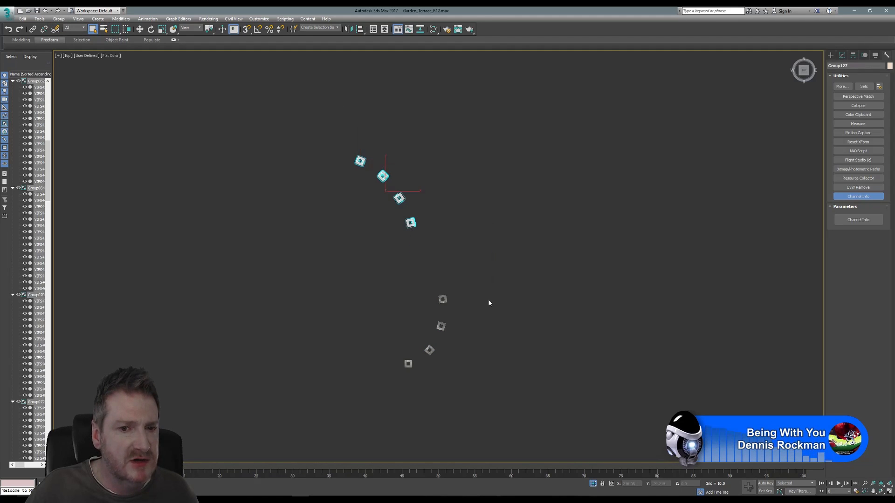
# - Select the four textured columns in the lower row and copy them beside the grouped untextured columns
pyautogui.click(485, 275)
pyautogui.moveTo(483, 407); pyautogui.dragTo(483, 406)
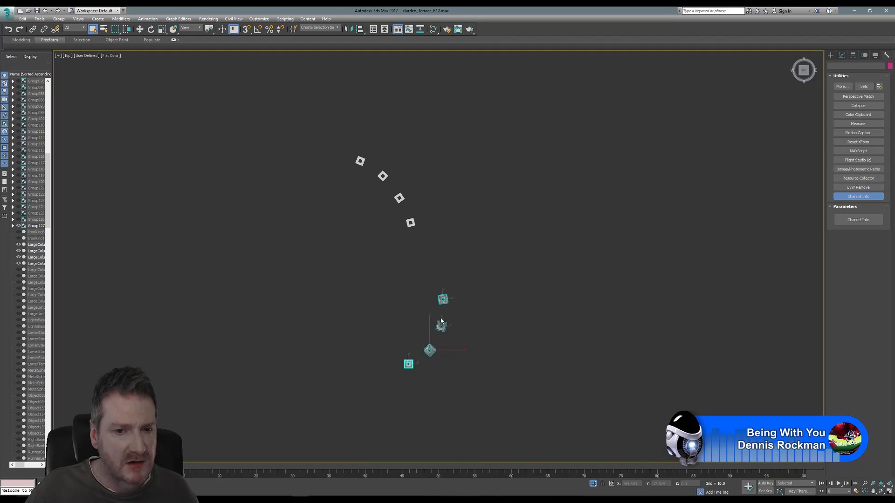
pyautogui.press('w')
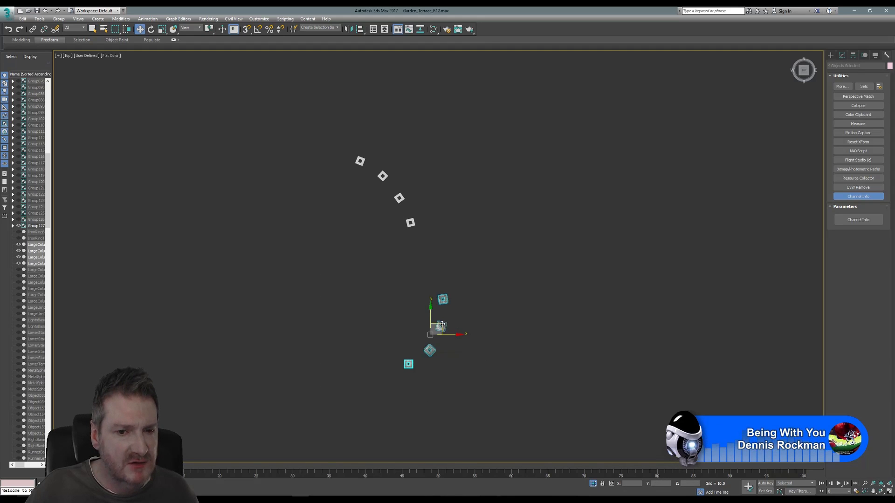
pyautogui.keyDown('shift'); pyautogui.moveTo(441, 325); pyautogui.dragTo(460, 184); pyautogui.keyUp('shift')
pyautogui.click(446, 286)
pyautogui.moveTo(482, 198); pyautogui.dragTo(489, 258, button='middle')
pyautogui.scroll(3, 485, 251)
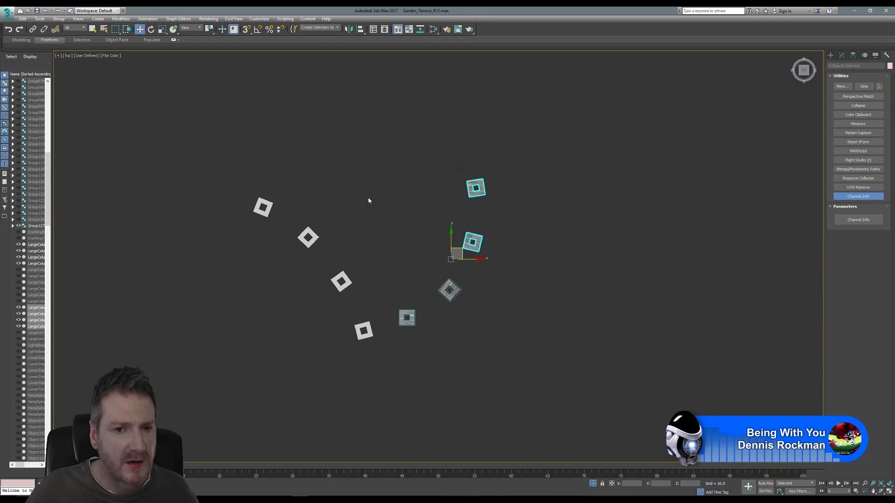
# - Rotate the copied textured row to follow the curve of the untextured columns and move it closer to them
pyautogui.click(152, 29)
pyautogui.moveTo(440, 235); pyautogui.dragTo(429, 233)
pyautogui.click(140, 29)
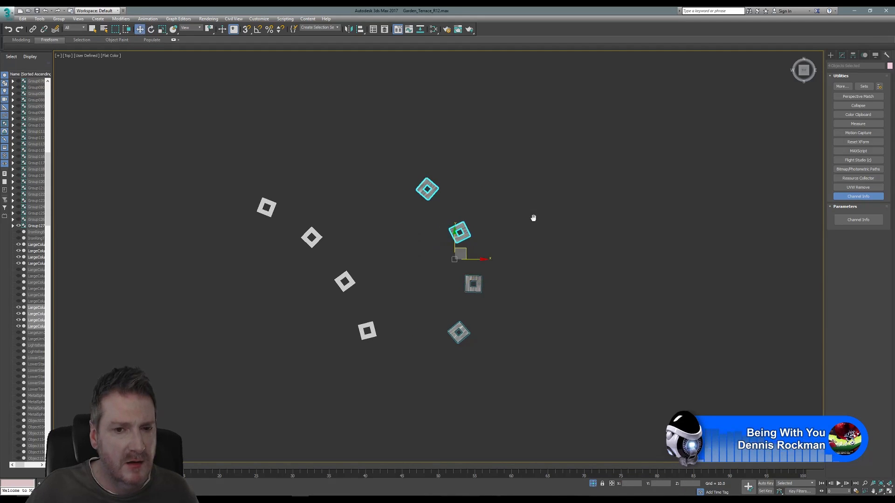
pyautogui.moveTo(478, 239); pyautogui.dragTo(513, 203, button='middle')
pyautogui.moveTo(499, 212); pyautogui.dragTo(432, 199)
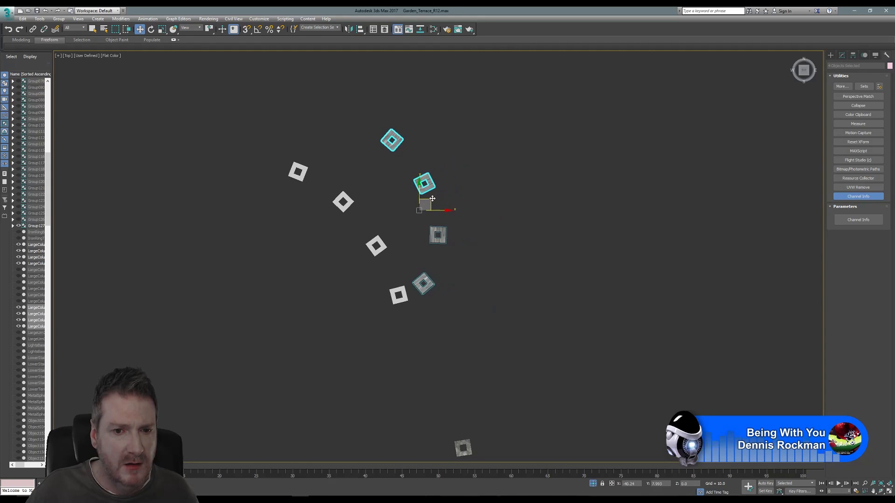
pyautogui.scroll(2, 435, 262)
pyautogui.moveTo(443, 260); pyautogui.dragTo(470, 268, button='middle')
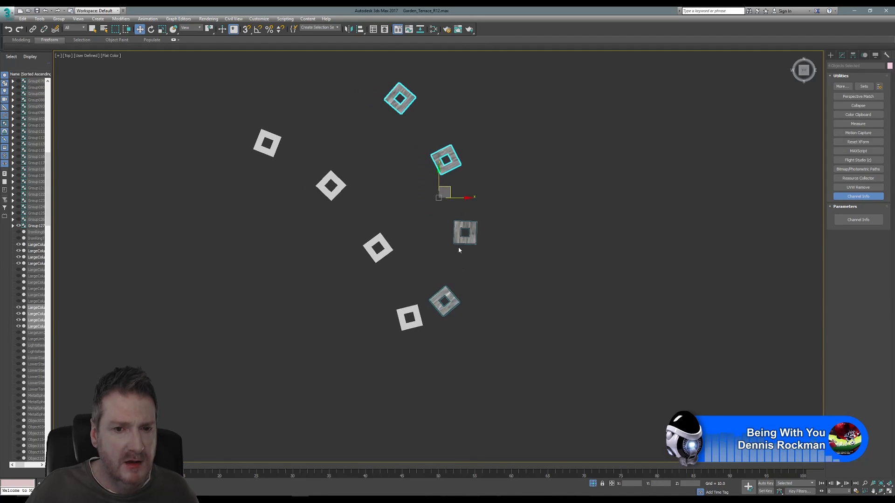
# - Move the three farthest textured copies one by one so each sits beside its untextured counterpart
pyautogui.moveTo(338, 129); pyautogui.dragTo(351, 168, button='middle')
pyautogui.moveTo(361, 110); pyautogui.dragTo(307, 132)
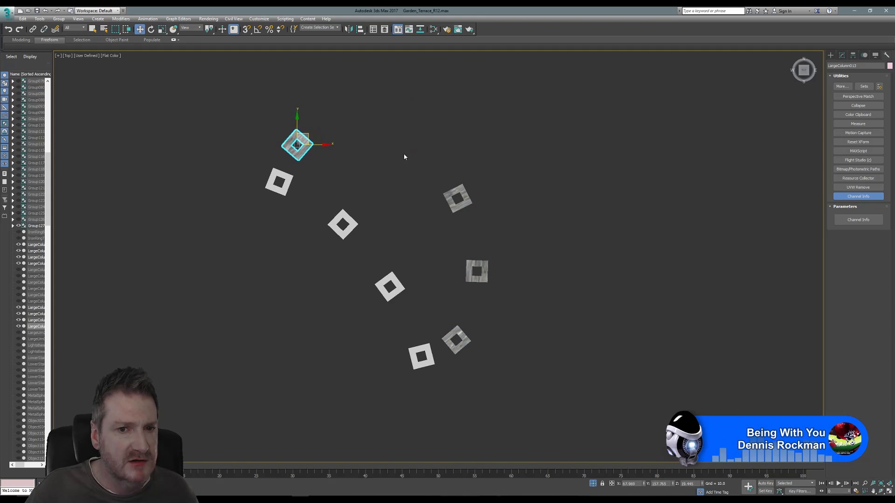
pyautogui.moveTo(404, 152); pyautogui.dragTo(497, 225)
pyautogui.moveTo(466, 191); pyautogui.dragTo(381, 192)
pyautogui.click(485, 276)
pyautogui.moveTo(490, 265); pyautogui.dragTo(437, 266)
# - Rotate the copy nearest the original textured row and move it exactly over the adjacent untextured column
pyautogui.moveTo(480, 339); pyautogui.dragTo(368, 264, button='middle')
pyautogui.scroll(5, 500, 262)
pyautogui.click(373, 249)
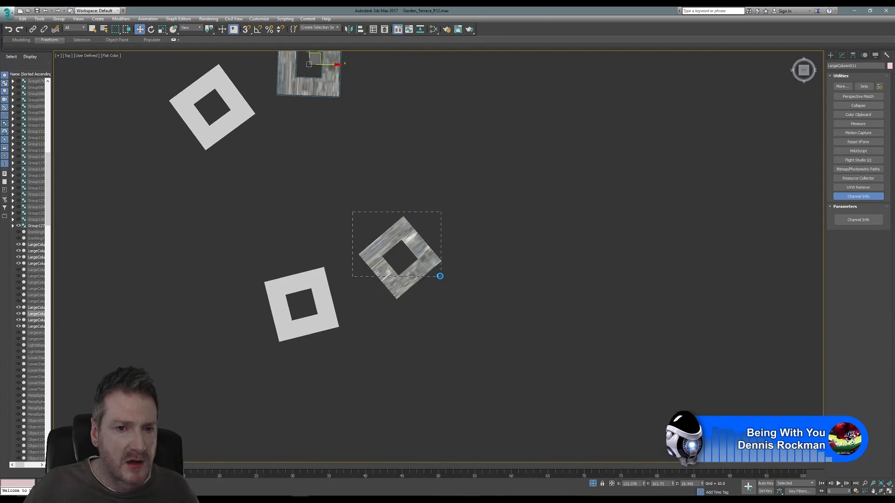
pyautogui.click(151, 29)
pyautogui.moveTo(421, 246); pyautogui.dragTo(429, 261)
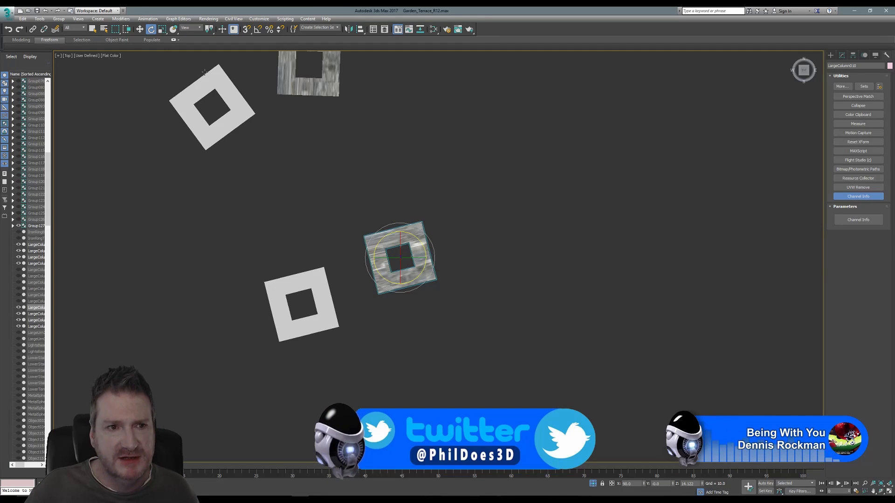
pyautogui.press('w')
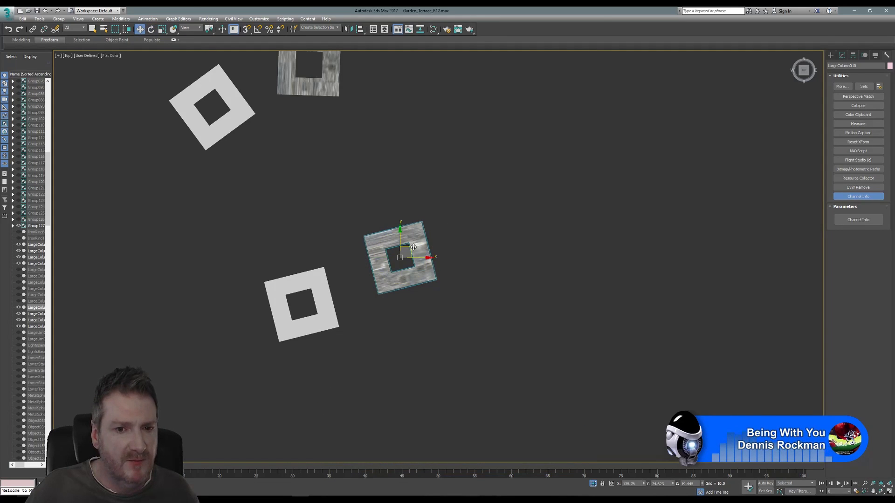
pyautogui.moveTo(414, 247); pyautogui.dragTo(316, 293)
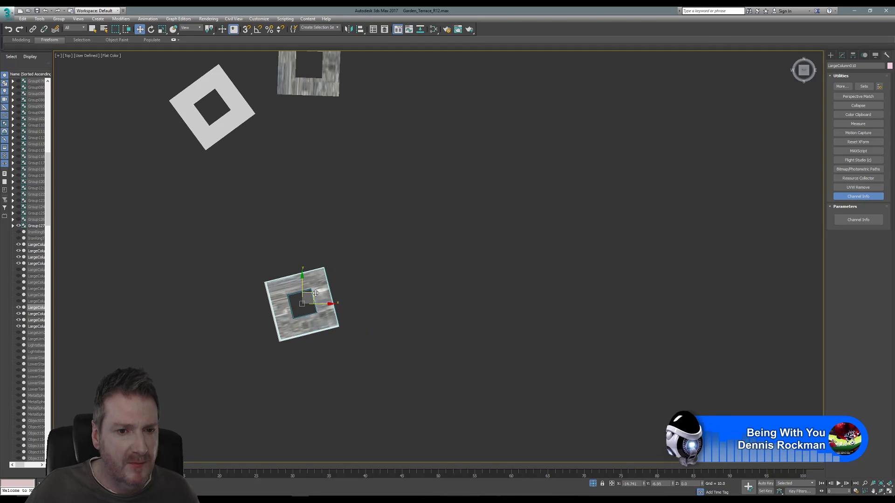
# - Rotate the second textured copy to its untextured counterpart's angle, move it over that column and fine-tune its position
pyautogui.moveTo(314, 218); pyautogui.dragTo(390, 229, button='middle')
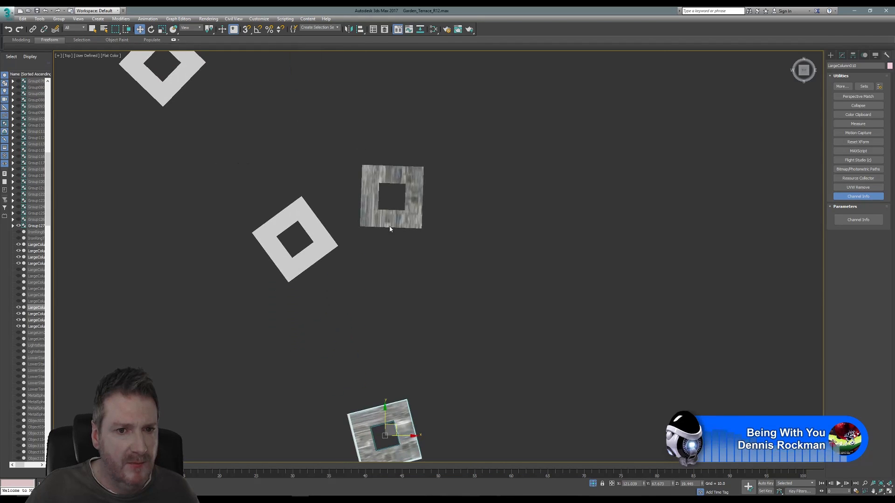
pyautogui.click(421, 220)
pyautogui.click(151, 30)
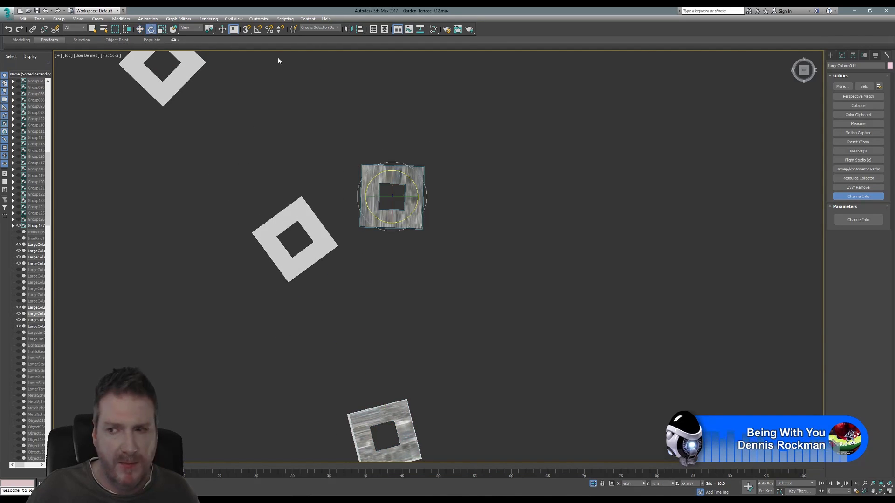
pyautogui.moveTo(374, 181); pyautogui.dragTo(359, 202)
pyautogui.press('w')
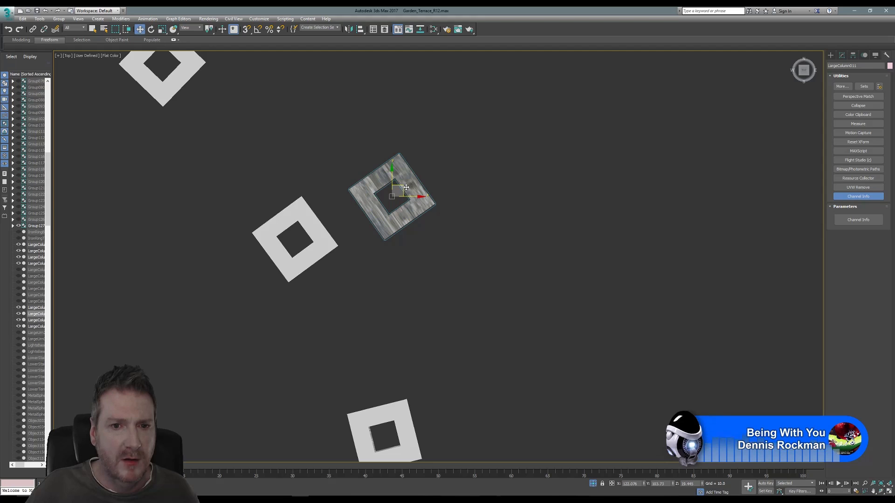
pyautogui.moveTo(406, 187); pyautogui.dragTo(306, 232)
pyautogui.click(150, 30)
pyautogui.scroll(2, 249, 254)
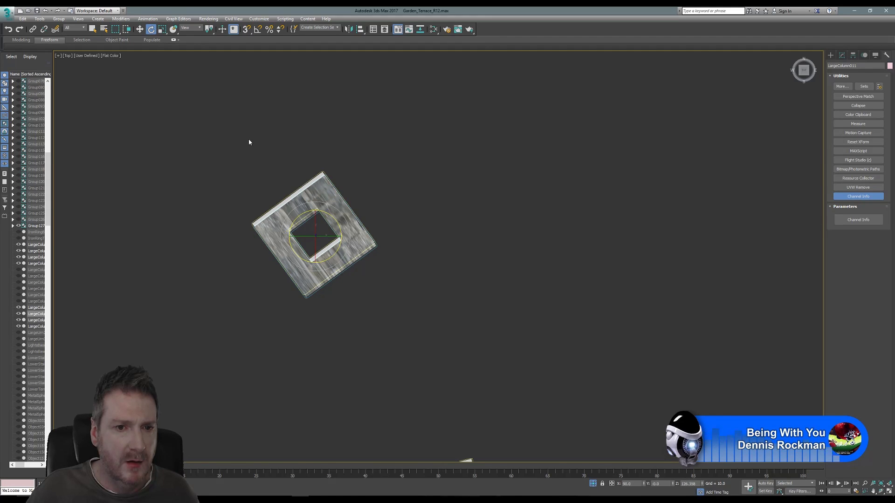
pyautogui.click(140, 29)
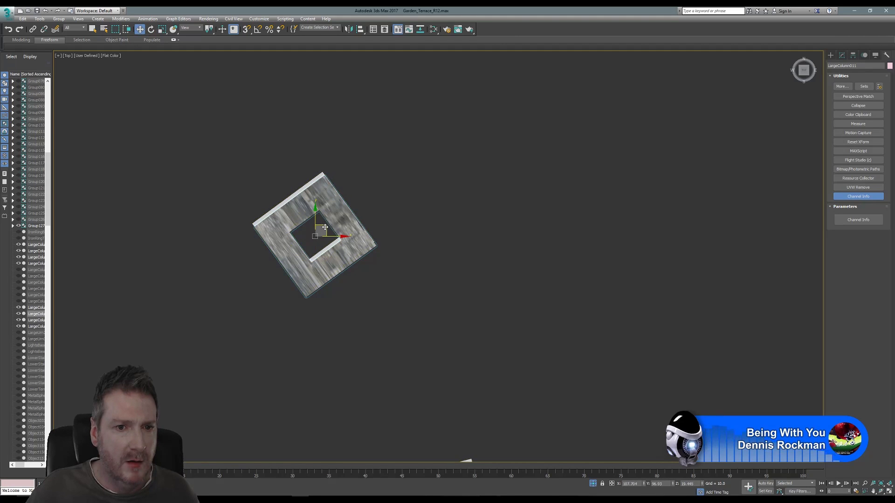
pyautogui.moveTo(325, 228); pyautogui.dragTo(322, 225)
# - Rotate the third textured copy to match the diamond-oriented untextured column and place it exactly over that column
pyautogui.moveTo(270, 171); pyautogui.dragTo(353, 334, button='middle')
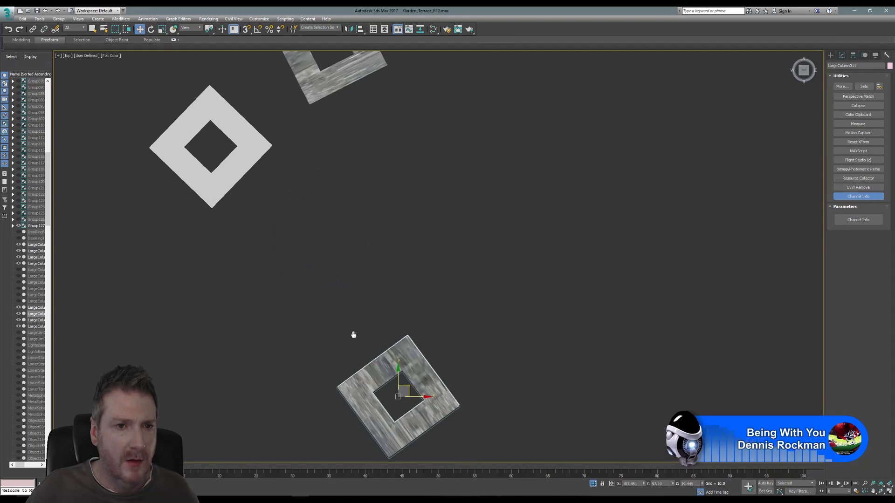
pyautogui.moveTo(330, 245); pyautogui.dragTo(342, 325, button='middle')
pyautogui.moveTo(278, 74); pyautogui.dragTo(377, 161)
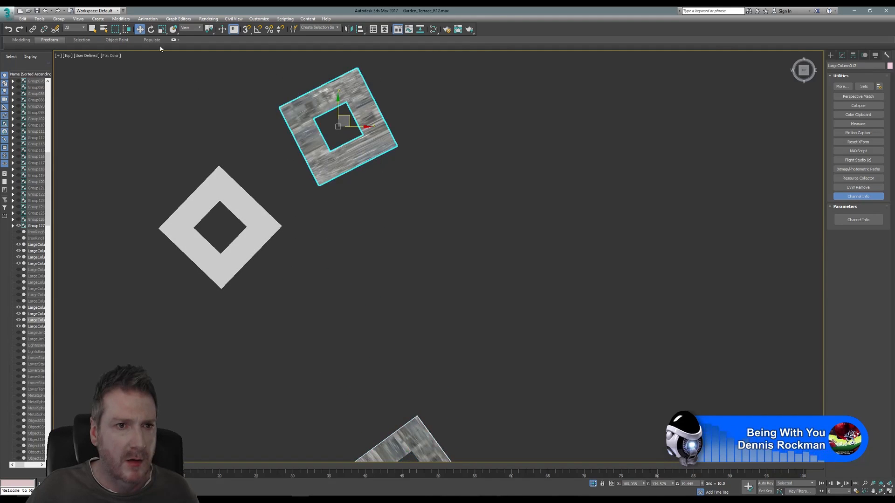
pyautogui.click(151, 29)
pyautogui.moveTo(317, 112); pyautogui.dragTo(231, 219)
pyautogui.press('w')
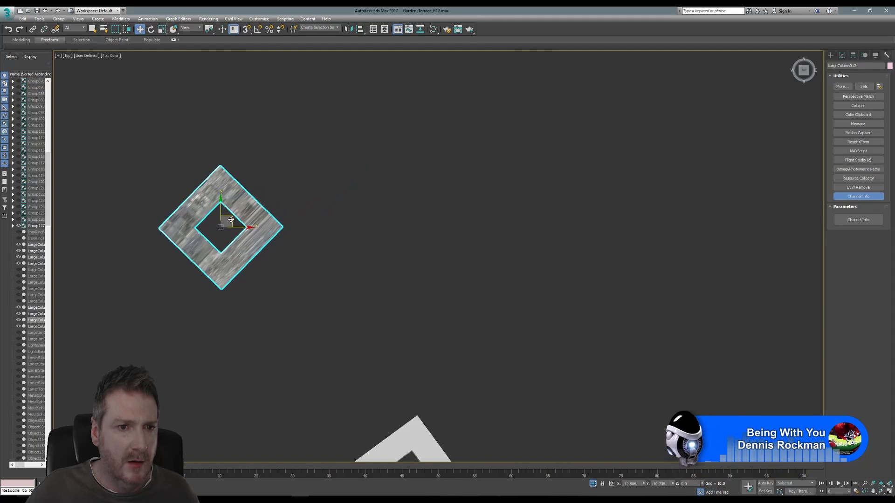
# - Rotate the last textured copy and move it over the untextured column at the far end of the arc
pyautogui.moveTo(311, 234); pyautogui.dragTo(487, 314, button='middle')
pyautogui.moveTo(283, 202); pyautogui.dragTo(365, 356, button='middle')
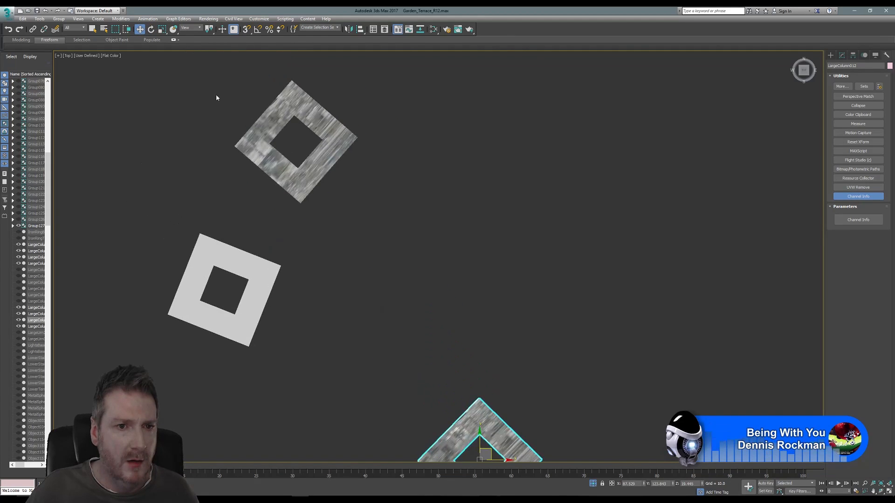
pyautogui.click(257, 131)
pyautogui.press('e')
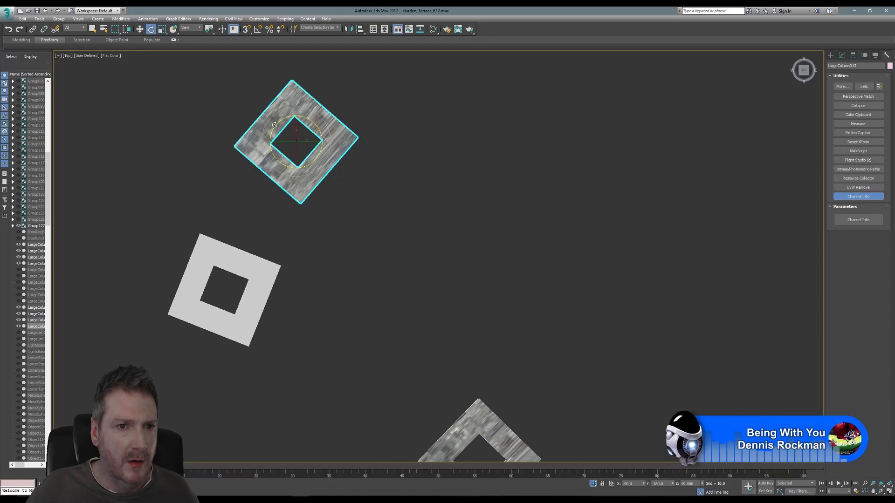
pyautogui.moveTo(274, 125); pyautogui.dragTo(228, 300)
pyautogui.click(140, 29)
pyautogui.moveTo(229, 301); pyautogui.dragTo(382, 269, button='middle')
pyautogui.scroll(5, 377, 227)
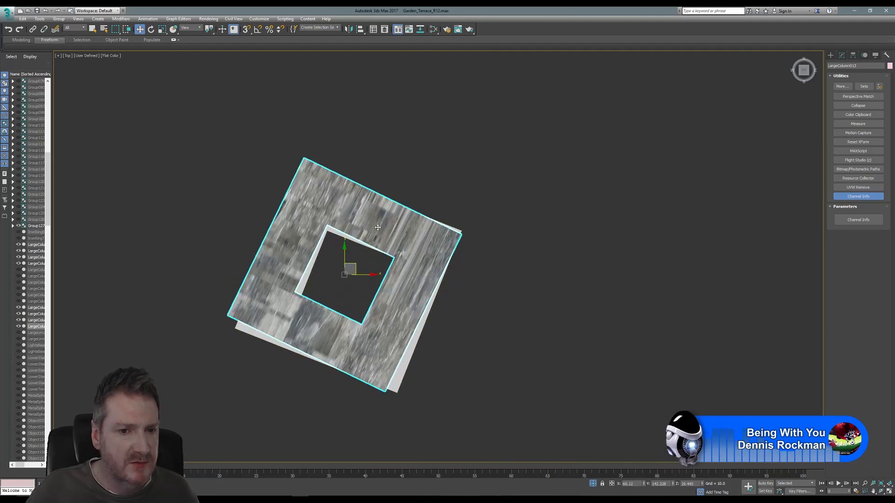
pyautogui.moveTo(378, 228); pyautogui.dragTo(374, 208, button='middle')
# - Refine the last copy's rotation and position until its edges coincide with the untextured column beneath it
pyautogui.click(150, 30)
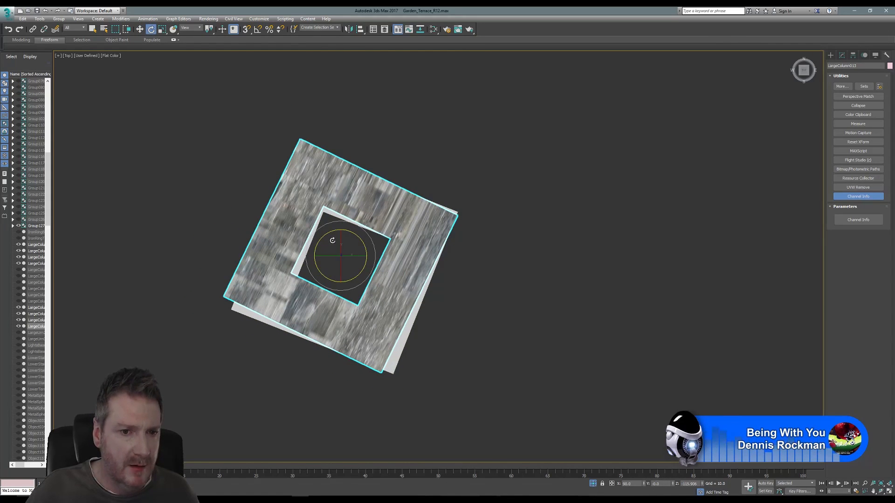
pyautogui.moveTo(320, 244); pyautogui.dragTo(317, 247)
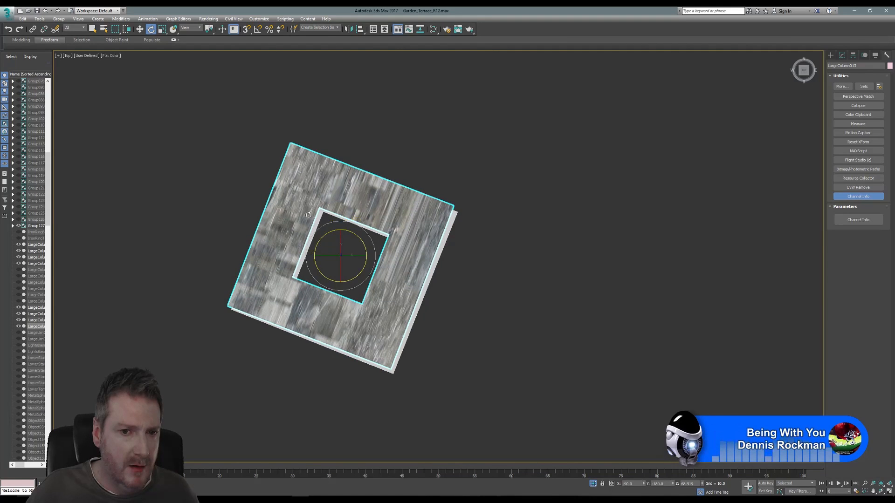
pyautogui.click(321, 238)
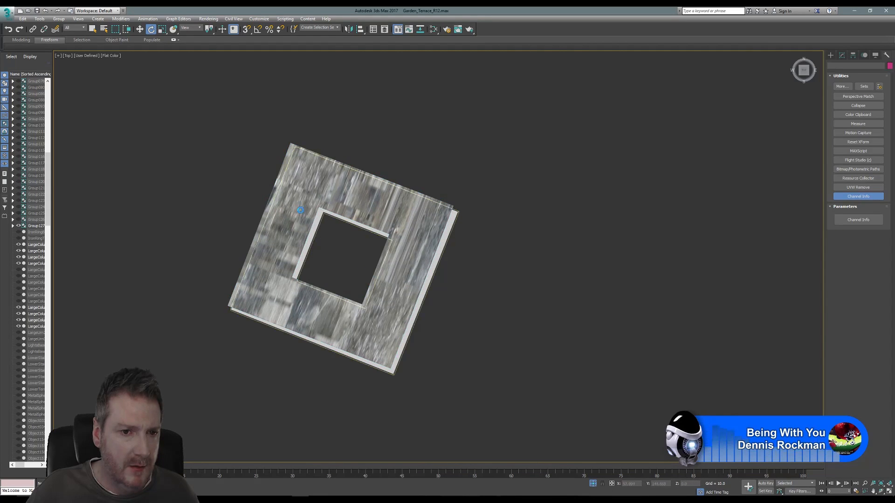
pyautogui.click(317, 222)
pyautogui.click(270, 211)
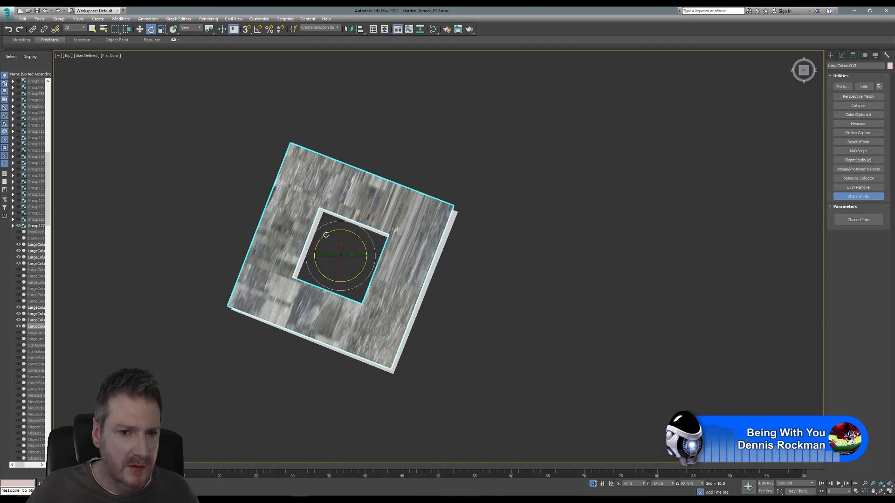
pyautogui.moveTo(325, 234); pyautogui.dragTo(322, 239)
pyautogui.press('w')
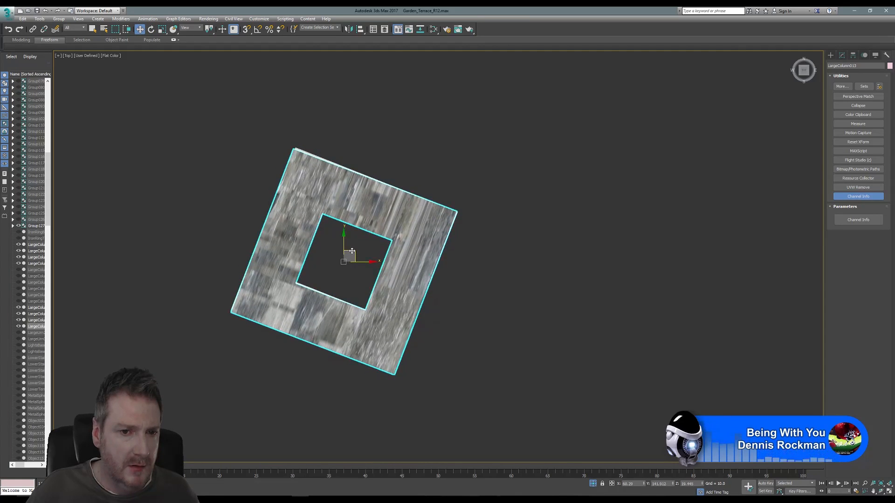
# - Select the group of four untextured columns lying beneath the aligned textured copies
pyautogui.scroll(-3, 588, 323)
pyautogui.scroll(-4, 588, 323)
pyautogui.moveTo(636, 328); pyautogui.dragTo(434, 216, button='middle')
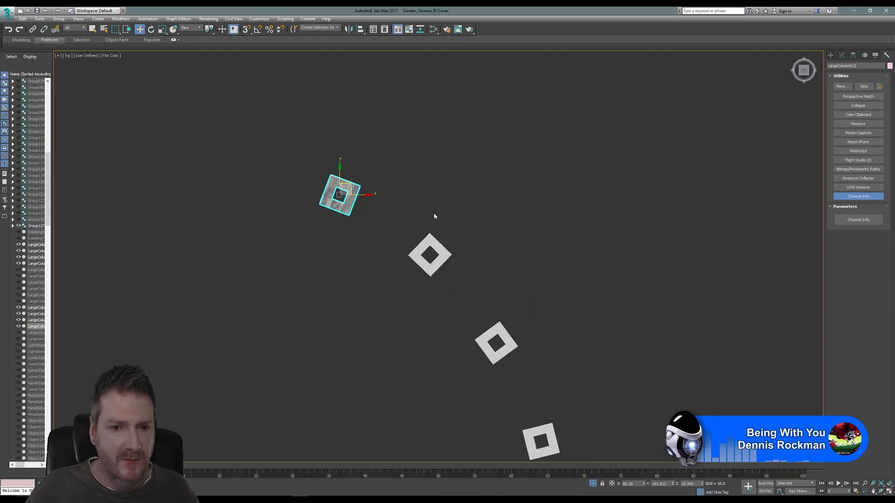
pyautogui.scroll(-1, 486, 241)
pyautogui.scroll(-4, 481, 258)
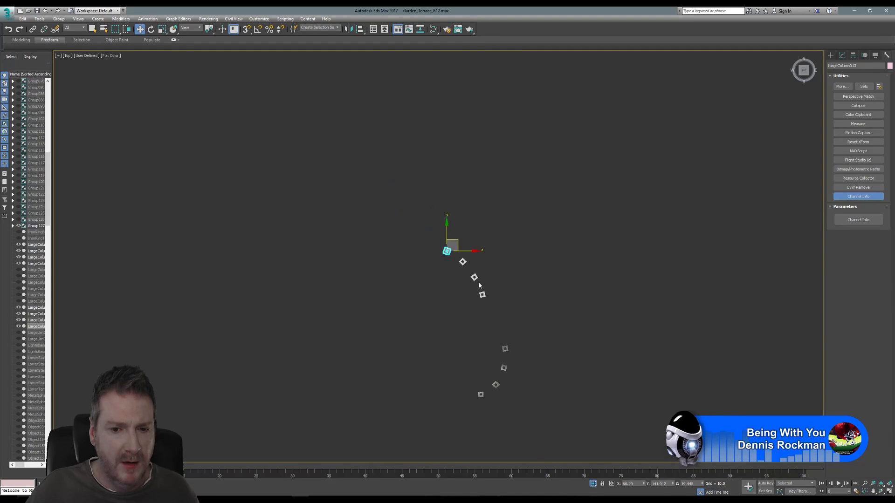
pyautogui.scroll(5, 471, 256)
pyautogui.scroll(3, 360, 249)
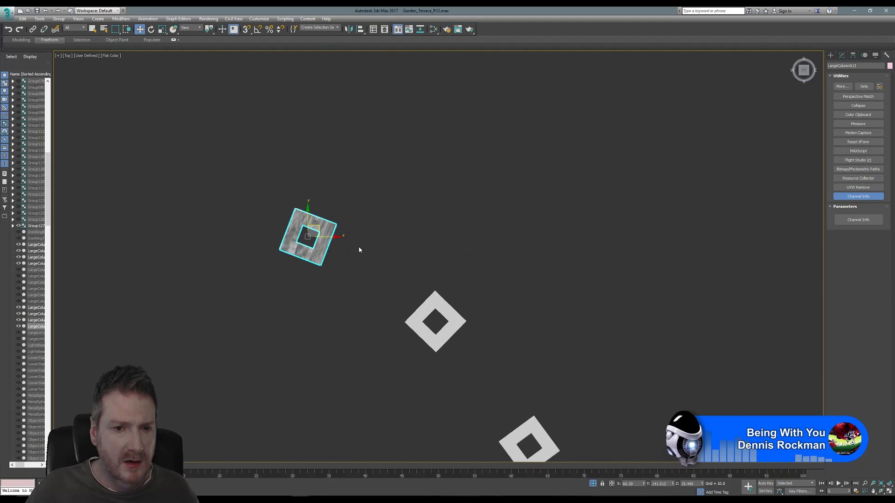
pyautogui.click(364, 246)
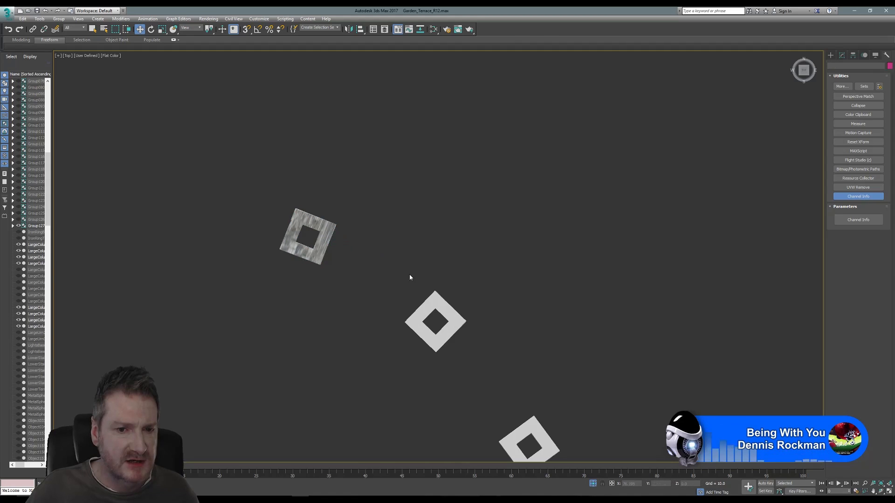
pyautogui.click(439, 302)
pyautogui.click(439, 302)
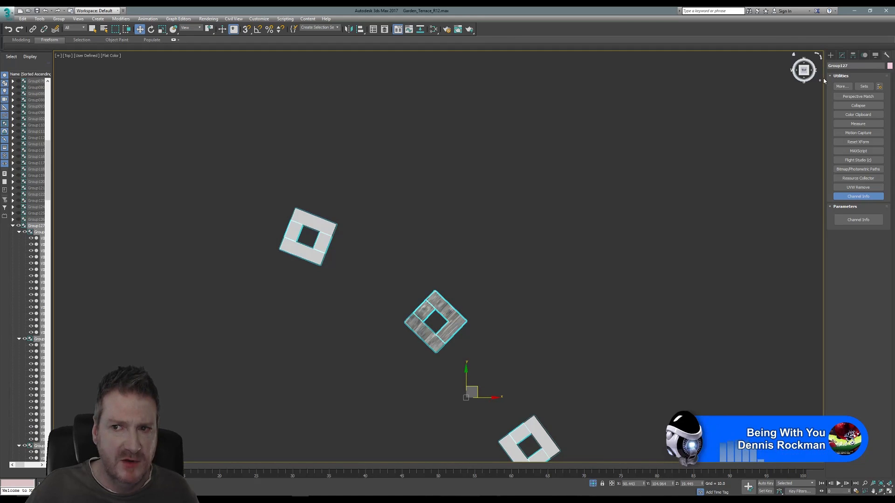
pyautogui.scroll(-6, 575, 286)
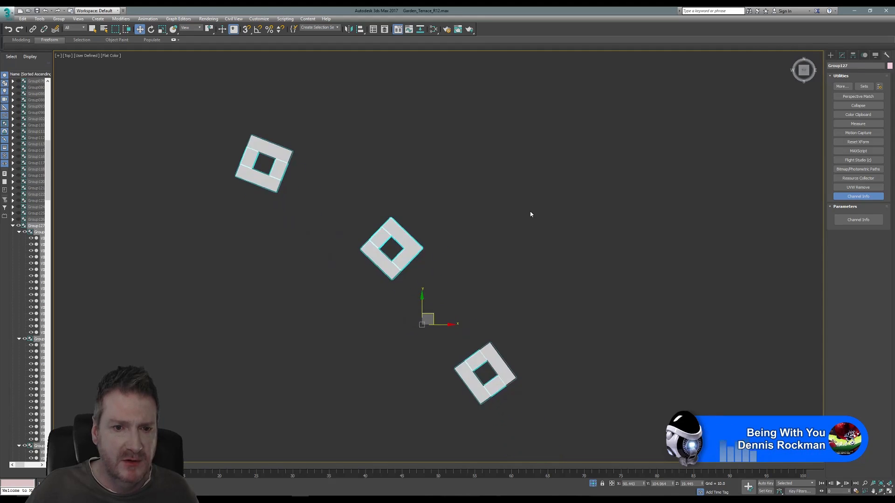
# - Delete the selected group of untextured columns and end isolation, showing the whole terrace in a maximized perspective view
pyautogui.click(504, 227)
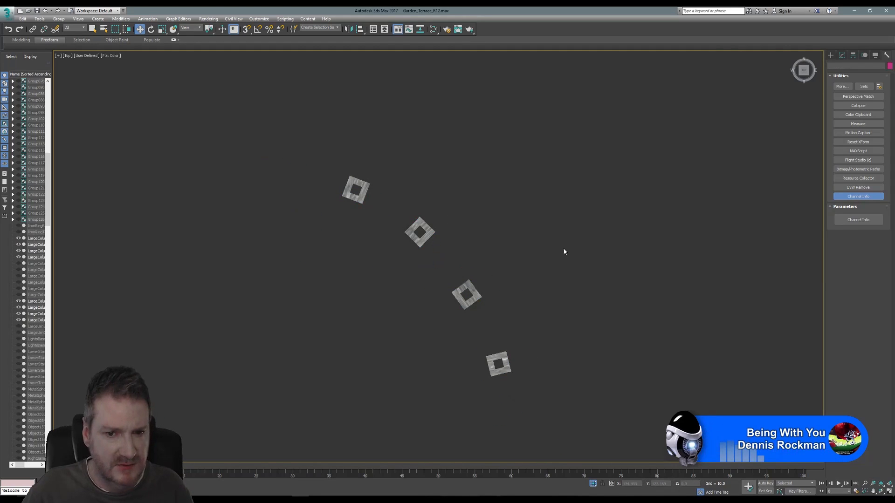
pyautogui.click(888, 492)
pyautogui.click(114, 52)
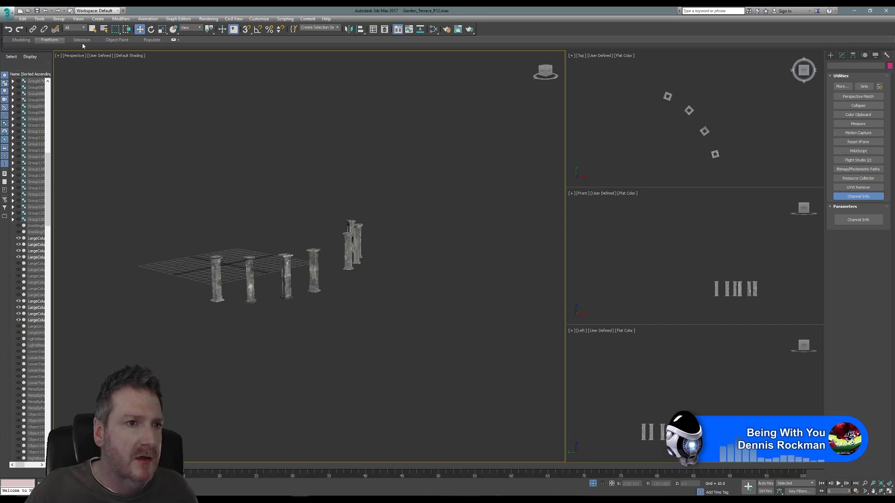
pyautogui.click(39, 19)
pyautogui.click(63, 93)
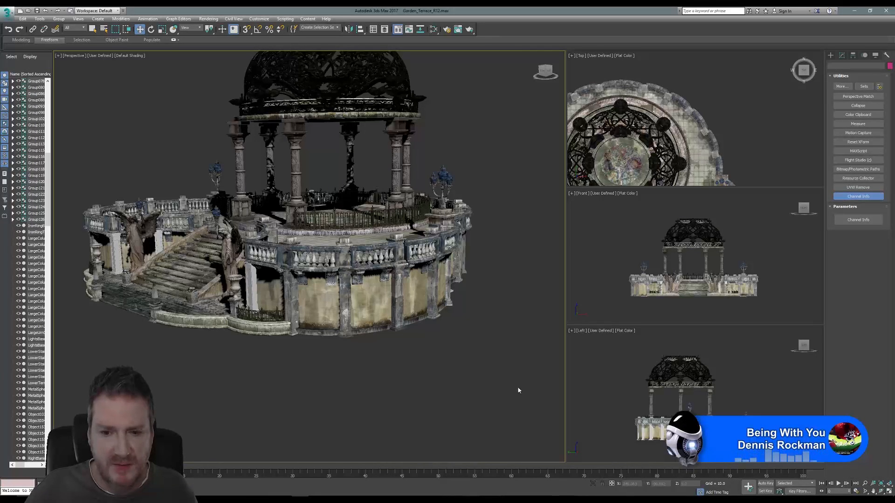
pyautogui.click(889, 493)
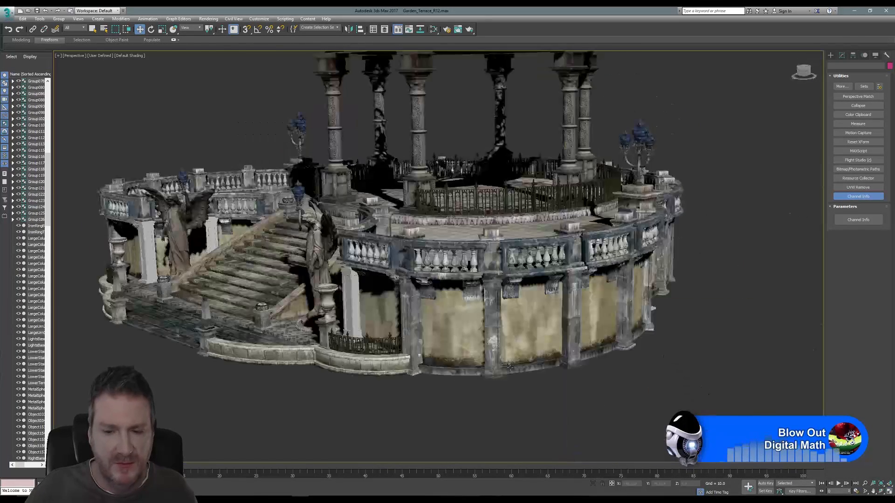
# - Select textured wall column LargeColumn004 beside the plain white pilaster and copy its 1:map channel in Map Channel Info
pyautogui.click(879, 491)
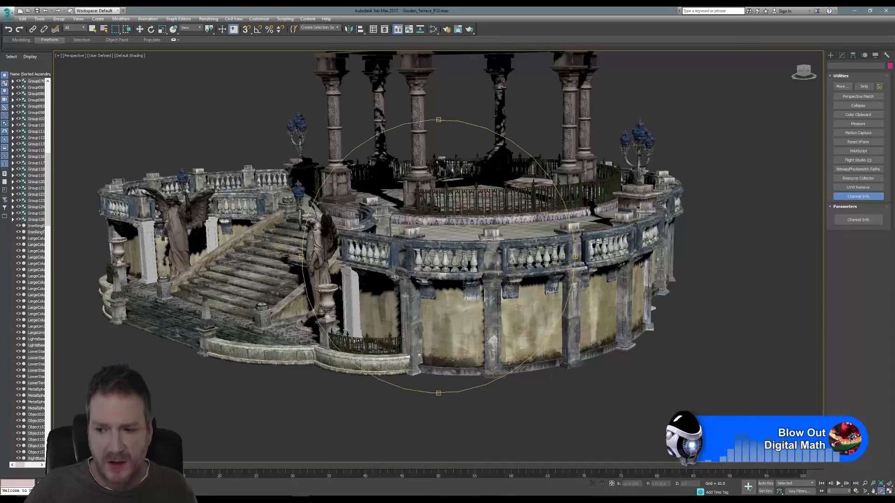
pyautogui.moveTo(451, 222); pyautogui.dragTo(366, 269)
pyautogui.moveTo(348, 308); pyautogui.dragTo(490, 243, button='middle')
pyautogui.scroll(6, 376, 282)
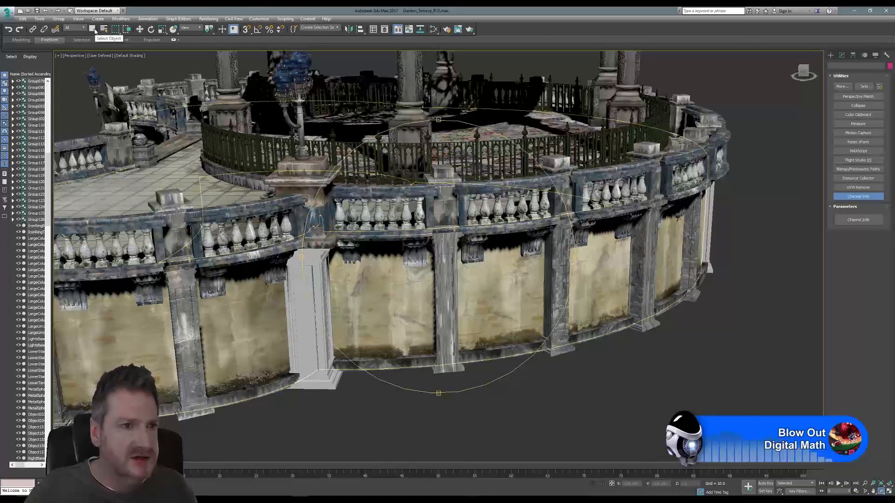
pyautogui.click(94, 31)
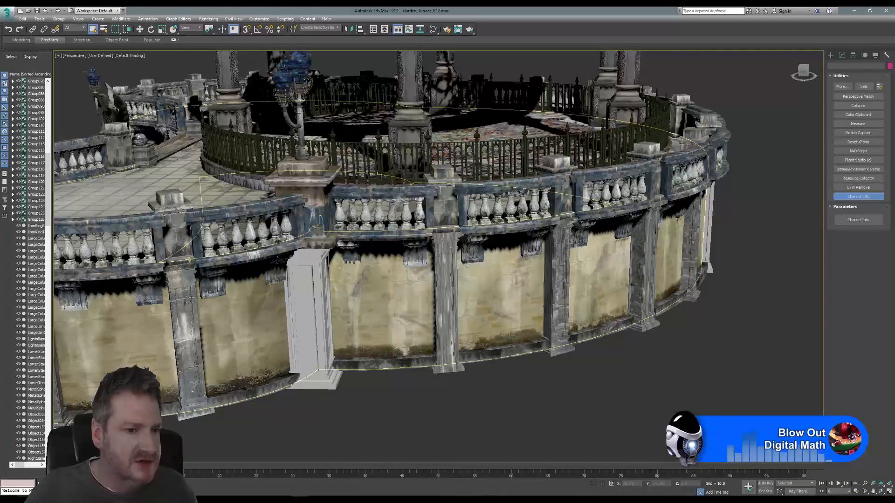
pyautogui.click(184, 302)
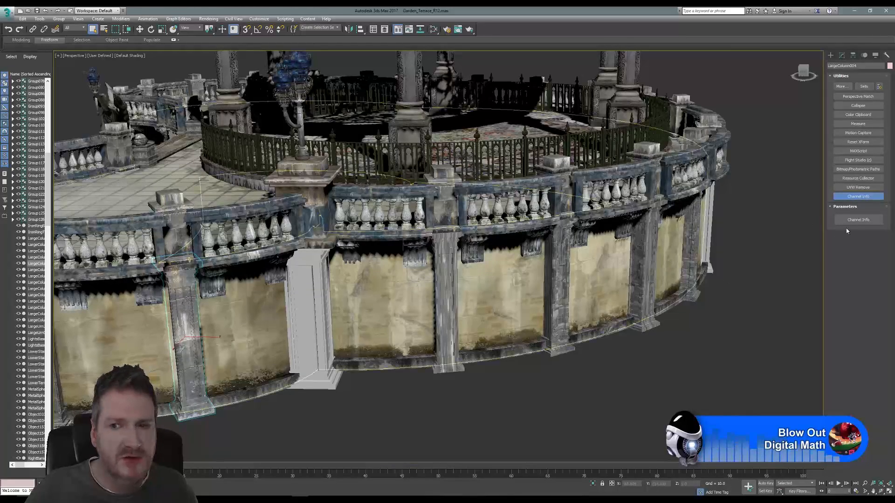
pyautogui.click(858, 219)
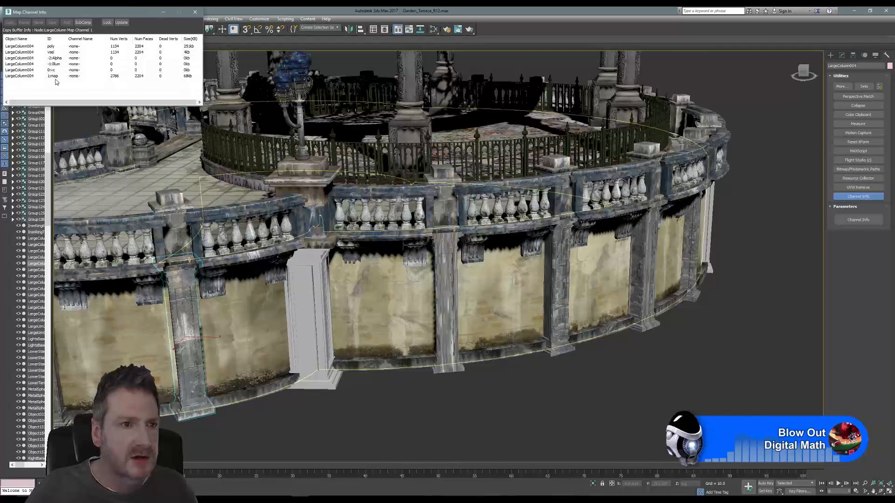
pyautogui.rightClick(55, 77)
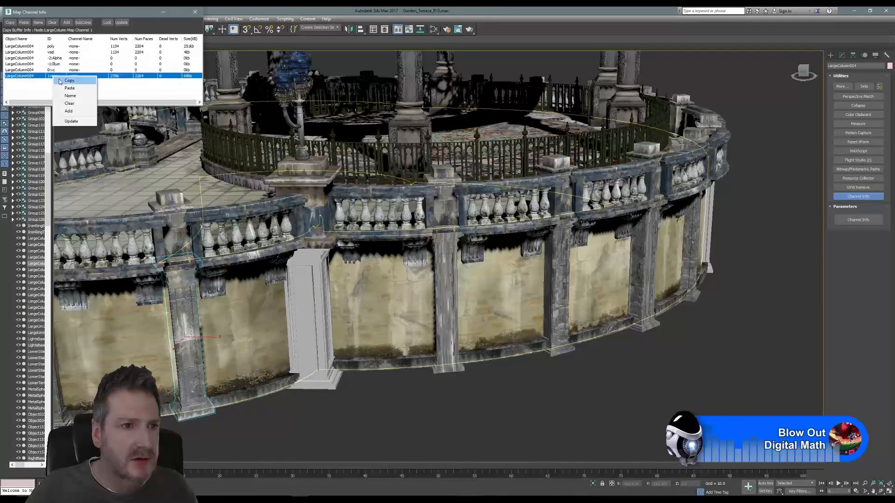
pyautogui.click(71, 81)
# - Paste the copied mapping onto the 1:map channel of LargeColumn010, the first textured column past the white pilaster, keeping the default channel name
pyautogui.click(445, 273)
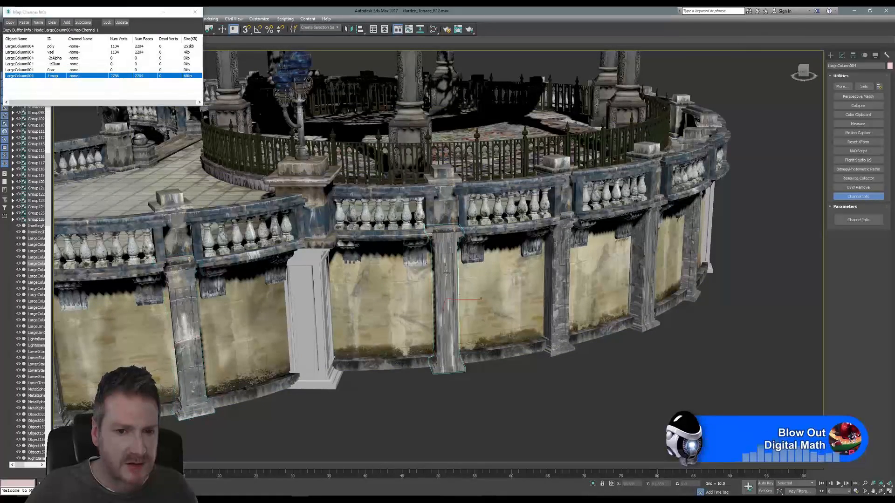
pyautogui.rightClick(56, 80)
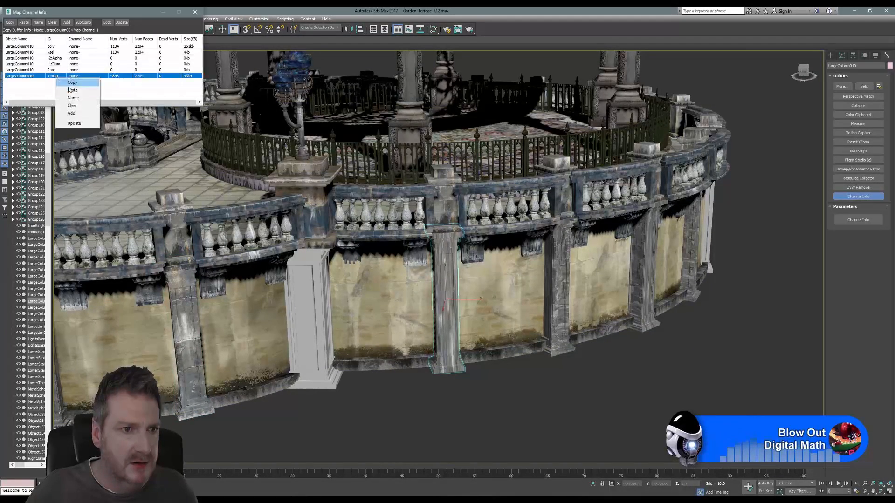
pyautogui.click(70, 88)
pyautogui.click(85, 46)
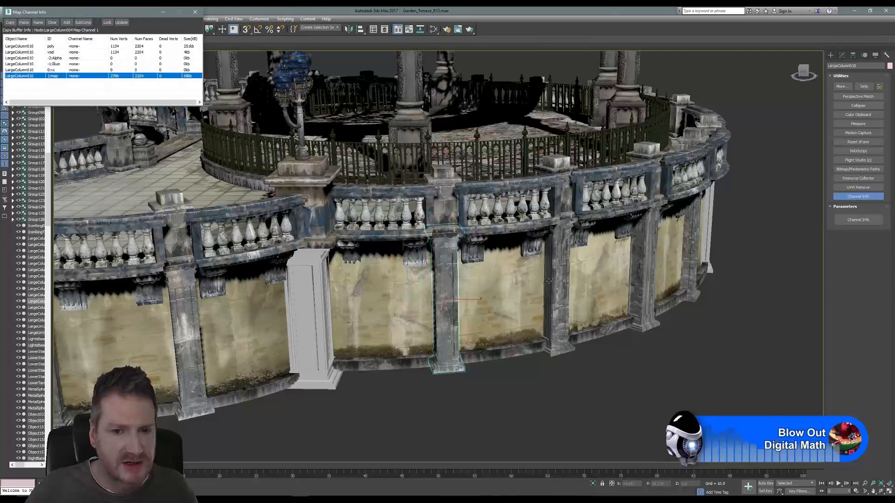
# - Paste the copied mapping onto the 1:map channel of the next column along the wall, LargeColumn011, keeping the default channel name
pyautogui.click(565, 270)
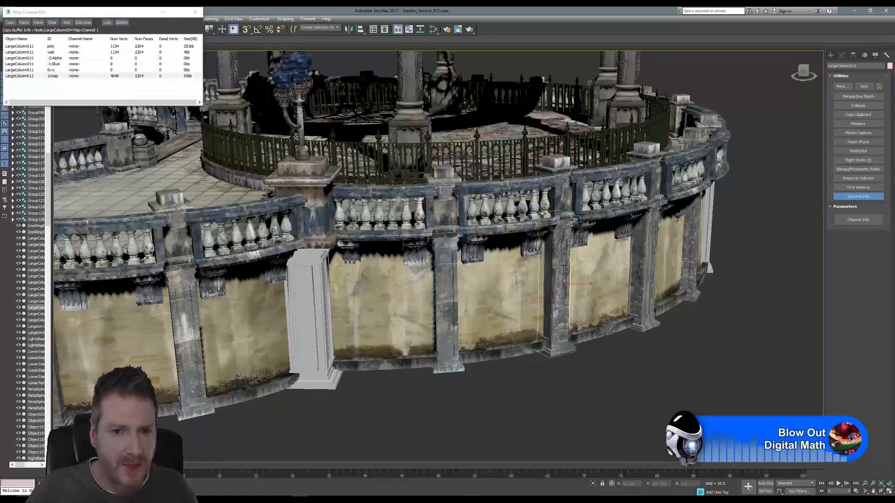
pyautogui.rightClick(61, 76)
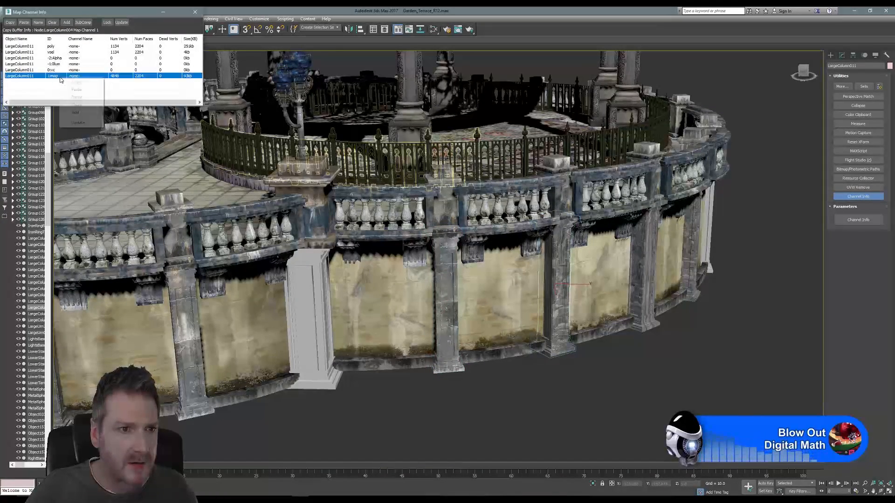
pyautogui.click(81, 92)
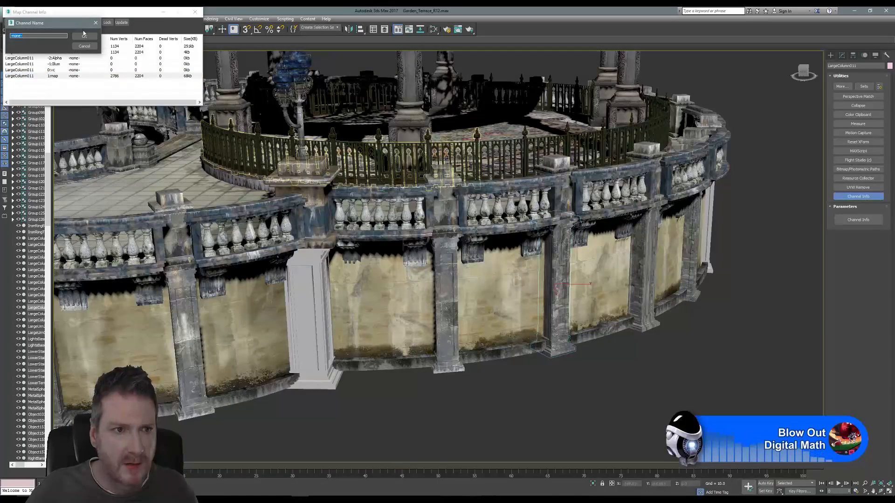
pyautogui.click(84, 35)
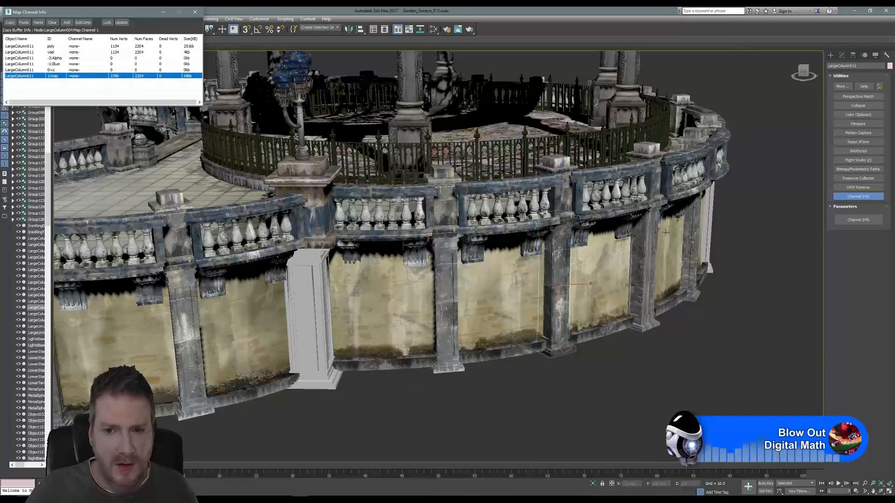
# - Apply the copied mapping to the 1:map channel of the third column, LargeColumn012, leaving the channel name at its default
pyautogui.click(886, 490)
pyautogui.moveTo(480, 244); pyautogui.dragTo(377, 239)
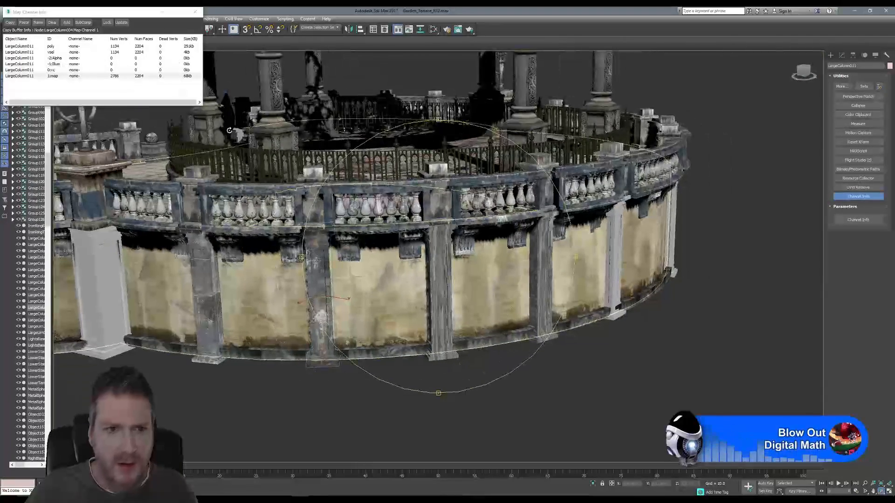
pyautogui.moveTo(142, 12); pyautogui.dragTo(165, 70)
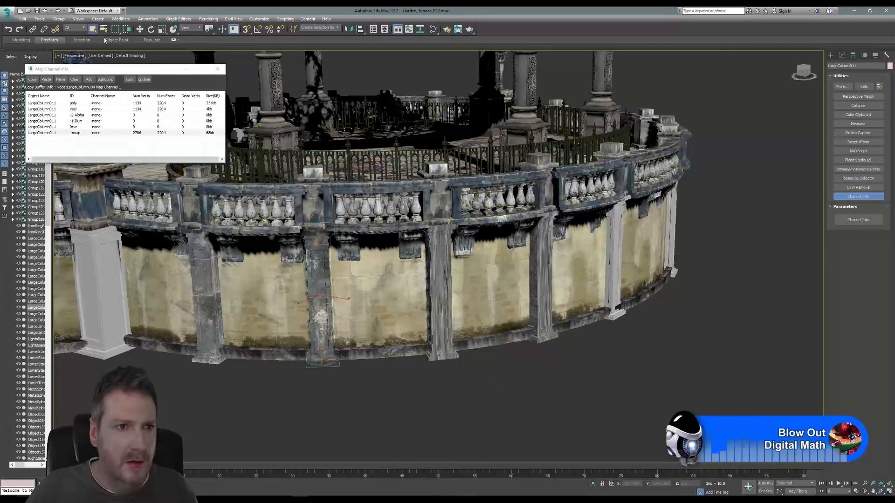
pyautogui.click(451, 277)
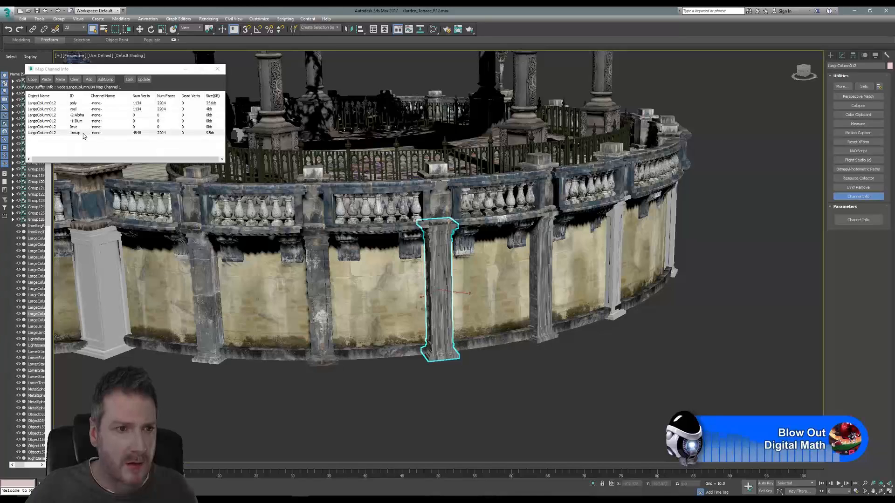
pyautogui.rightClick(84, 135)
pyautogui.click(101, 146)
pyautogui.click(113, 93)
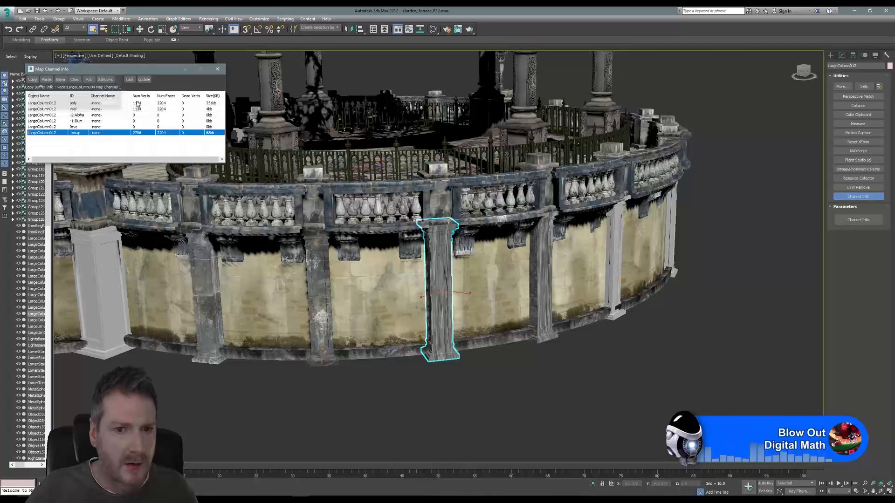
# - Paste the copied mapping onto the 1:map channel of the fourth column, LargeColumn013, and close Map Channel Info
pyautogui.click(541, 270)
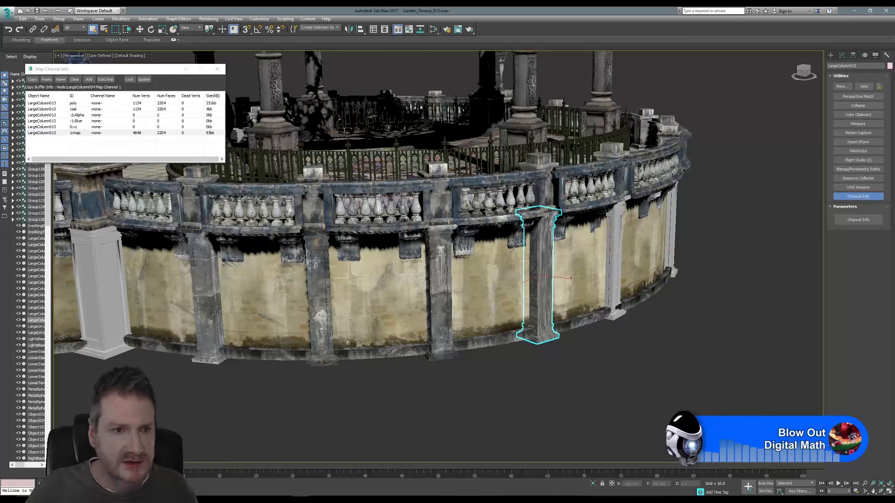
pyautogui.rightClick(77, 134)
pyautogui.click(93, 145)
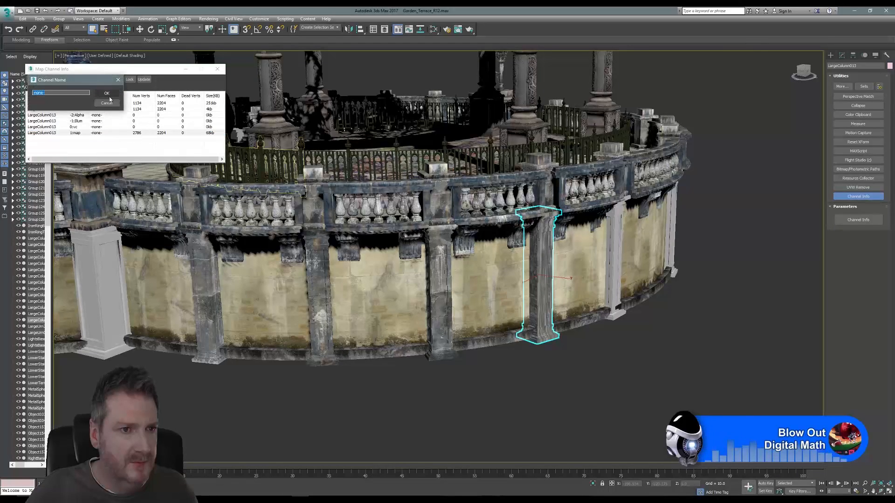
pyautogui.click(107, 94)
pyautogui.click(218, 69)
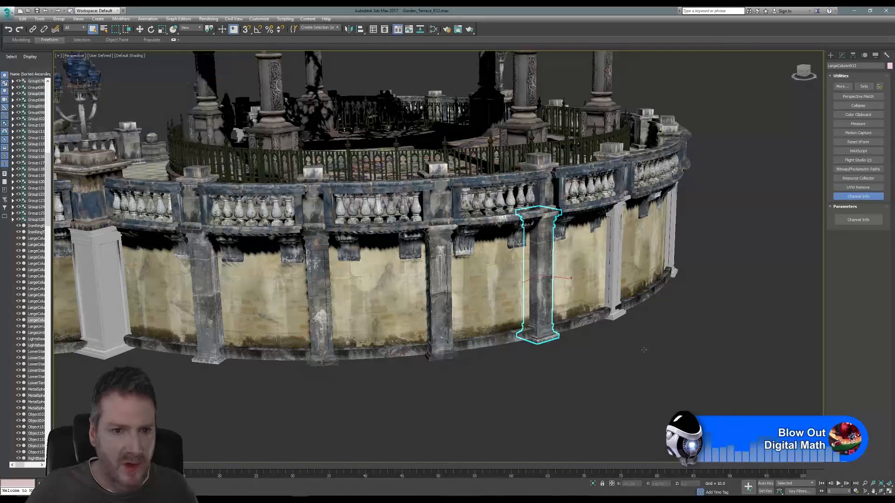
# - Examine the terrace wall from several angles to check the texture mapping on its columns
pyautogui.click(880, 491)
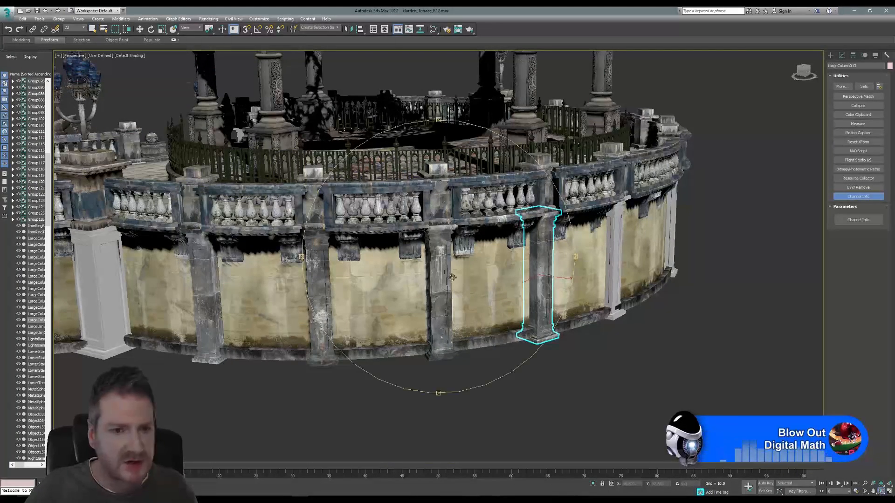
pyautogui.moveTo(444, 281); pyautogui.dragTo(439, 270)
pyautogui.moveTo(489, 269); pyautogui.dragTo(581, 289, button='middle')
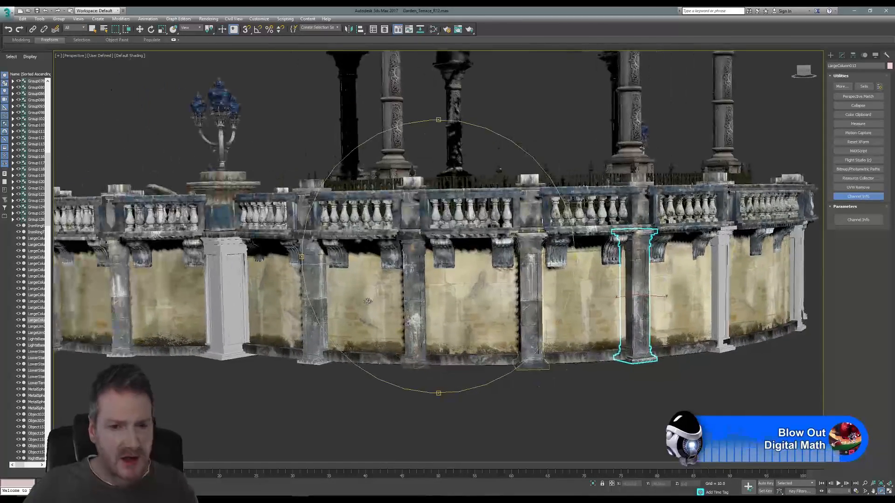
pyautogui.moveTo(379, 299); pyautogui.dragTo(592, 294)
pyautogui.scroll(-2, 394, 308)
pyautogui.moveTo(504, 288); pyautogui.dragTo(410, 280)
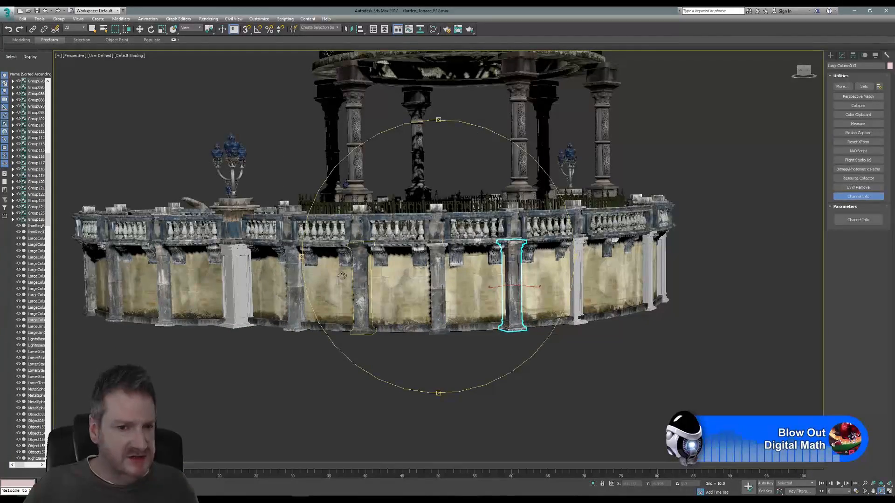
pyautogui.scroll(5, 428, 289)
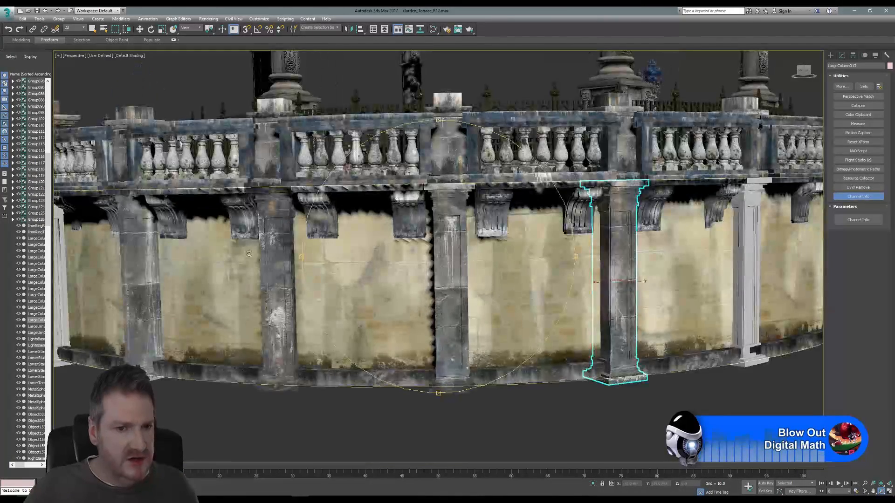
pyautogui.moveTo(435, 273); pyautogui.dragTo(439, 300)
pyautogui.scroll(-5, 437, 319)
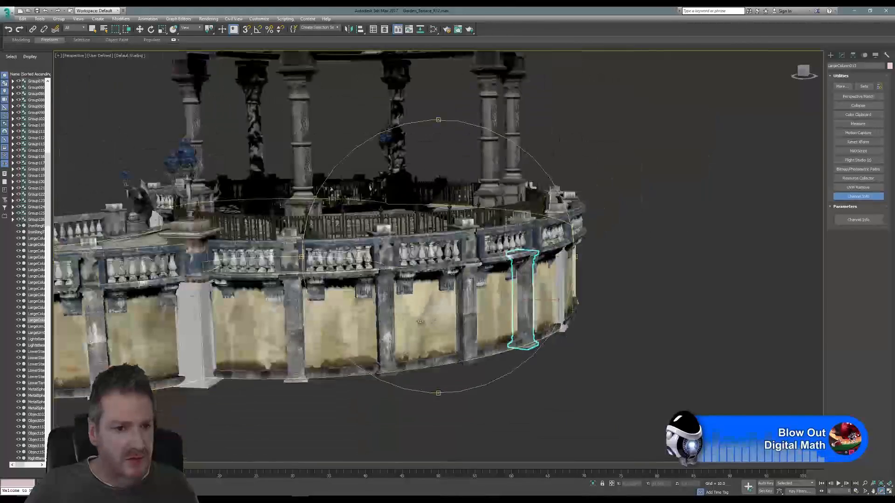
pyautogui.moveTo(421, 323); pyautogui.dragTo(676, 283, button='middle')
pyautogui.moveTo(396, 290); pyautogui.dragTo(459, 291)
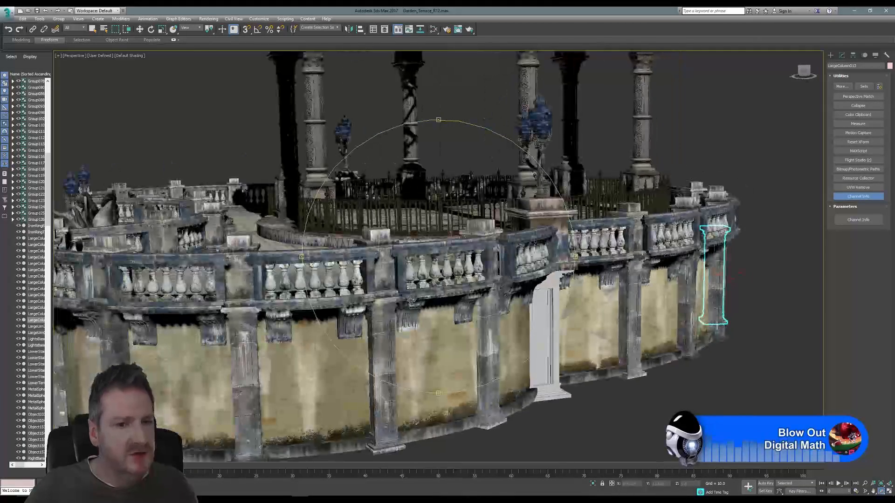
pyautogui.moveTo(459, 291); pyautogui.dragTo(550, 271, button='middle')
pyautogui.moveTo(413, 308); pyautogui.dragTo(394, 296)
pyautogui.moveTo(395, 296); pyautogui.dragTo(360, 271, button='middle')
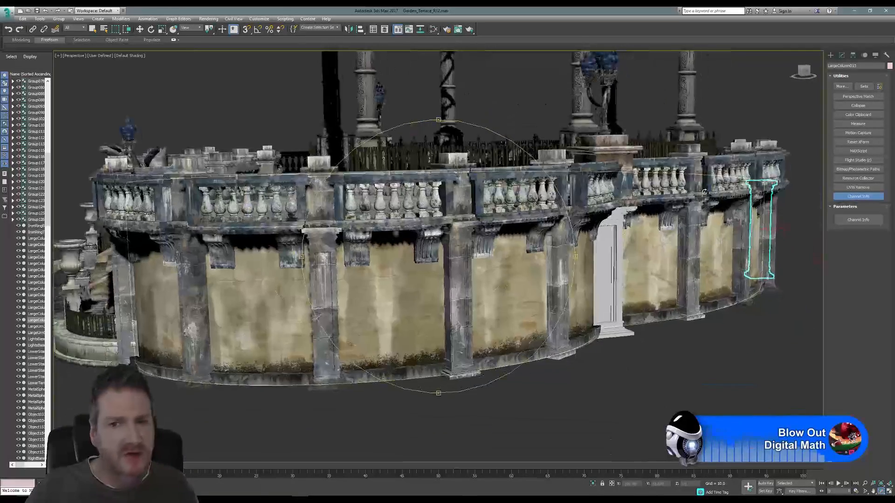
pyautogui.moveTo(359, 271); pyautogui.dragTo(393, 326)
pyautogui.scroll(-2, 391, 298)
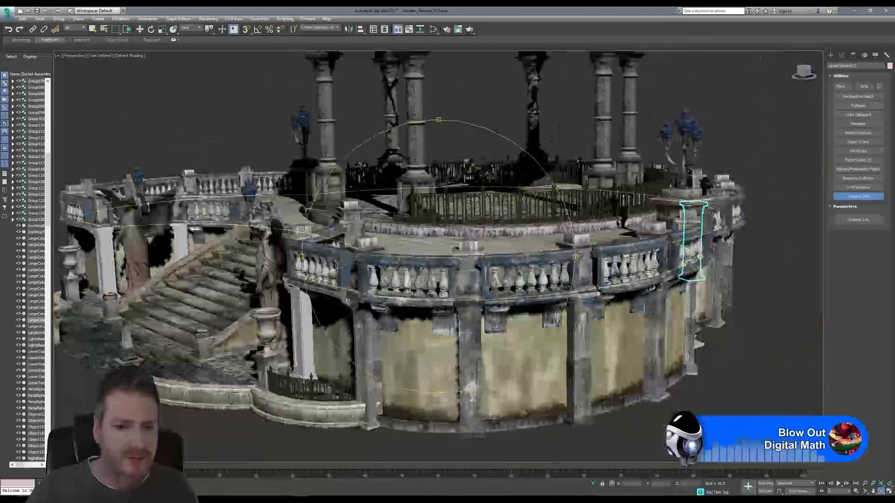
pyautogui.moveTo(388, 272); pyautogui.dragTo(363, 269, button='middle')
pyautogui.moveTo(363, 269); pyautogui.dragTo(373, 296)
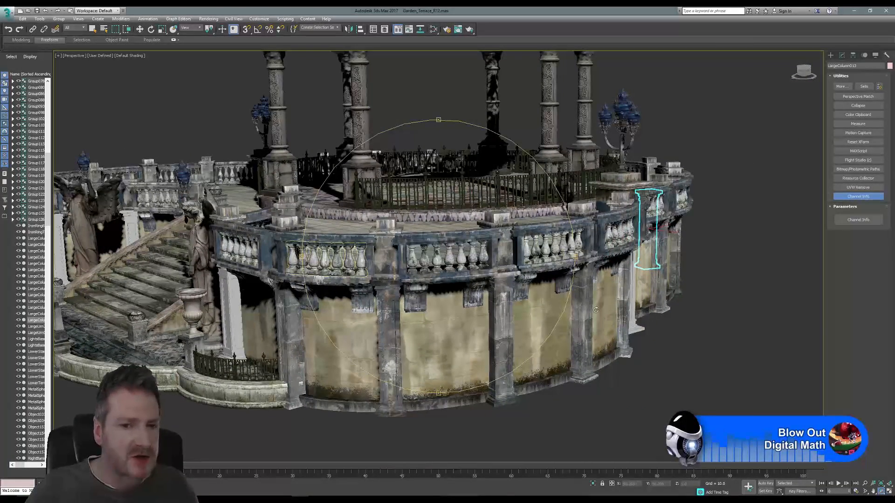
pyautogui.moveTo(304, 321); pyautogui.dragTo(275, 285)
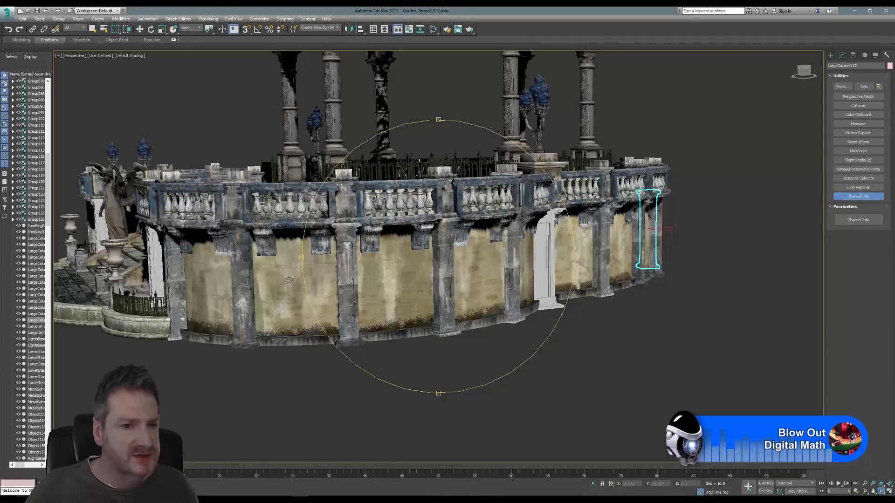
pyautogui.moveTo(441, 272); pyautogui.dragTo(367, 279)
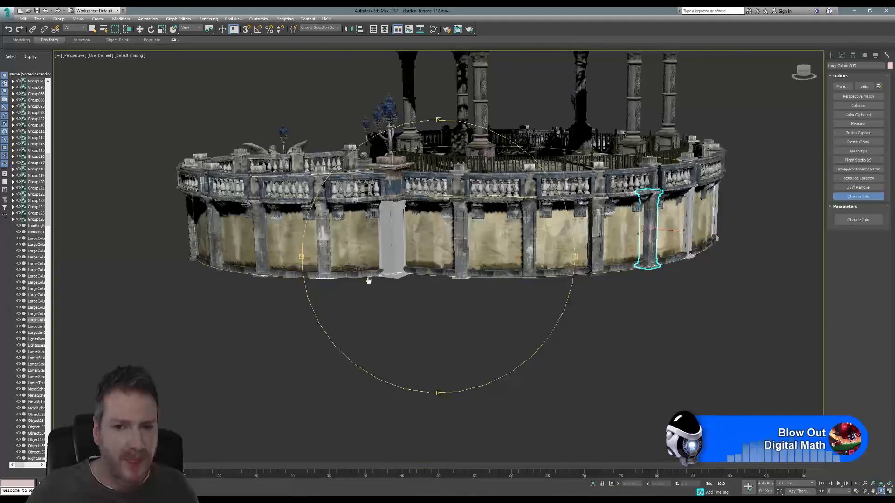
# - Select four adjacent untextured wall columns on the opposite side of the terrace from the textured ones
pyautogui.moveTo(368, 280); pyautogui.dragTo(205, 292, button='middle')
pyautogui.moveTo(446, 274); pyautogui.dragTo(320, 275)
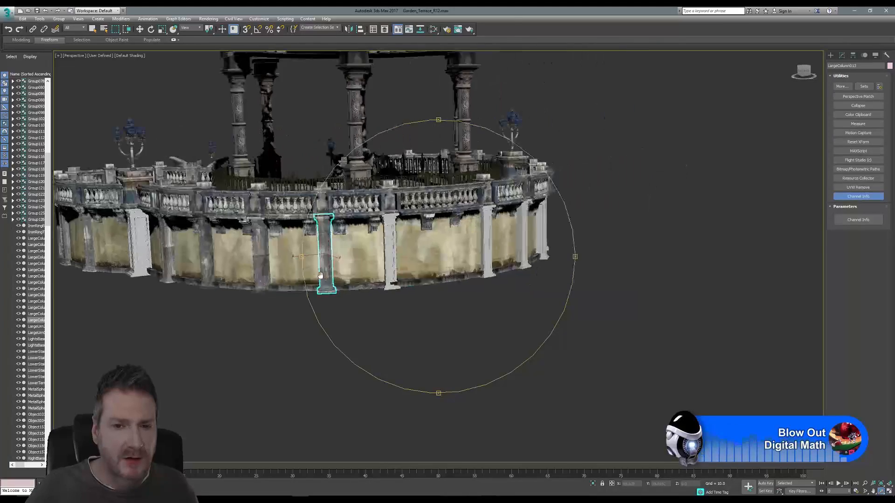
pyautogui.moveTo(429, 275); pyautogui.dragTo(373, 269)
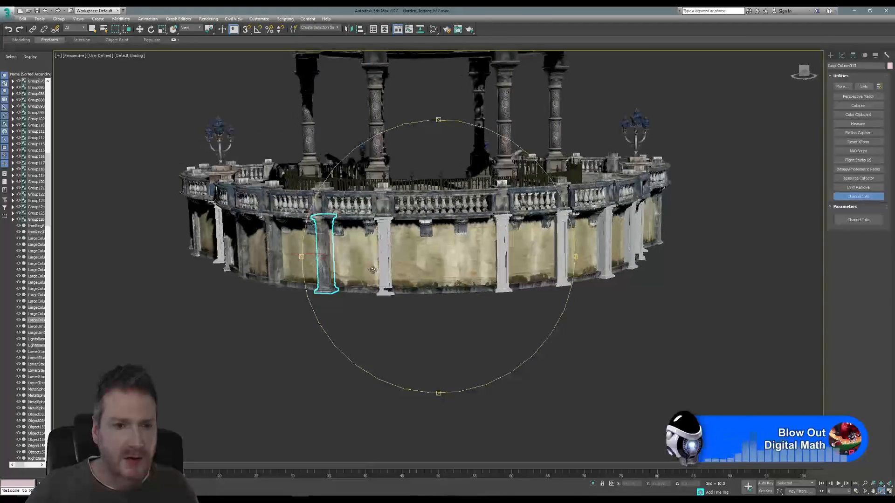
pyautogui.moveTo(467, 266); pyautogui.dragTo(423, 261)
pyautogui.moveTo(424, 261); pyautogui.dragTo(351, 263, button='middle')
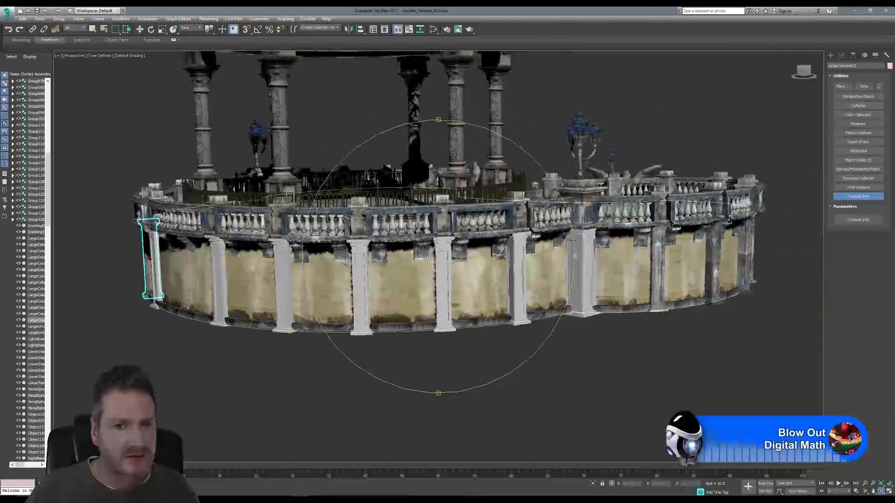
pyautogui.press('q')
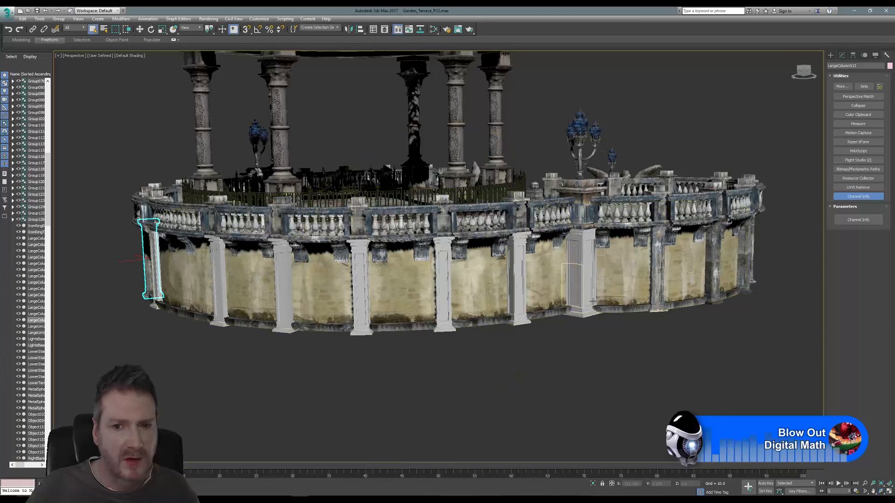
pyautogui.click(518, 272)
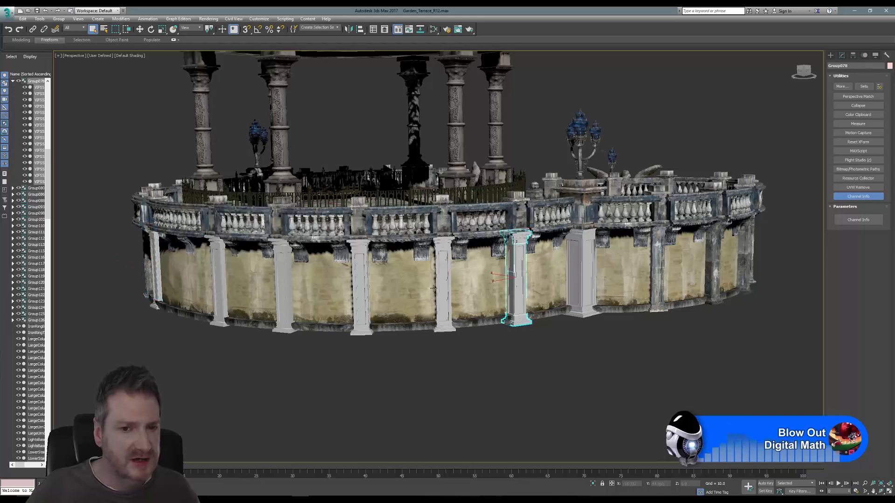
pyautogui.keyDown('ctrl'); pyautogui.click(446, 274); pyautogui.keyUp('ctrl')
pyautogui.keyDown('ctrl'); pyautogui.click(360, 273); pyautogui.keyUp('ctrl')
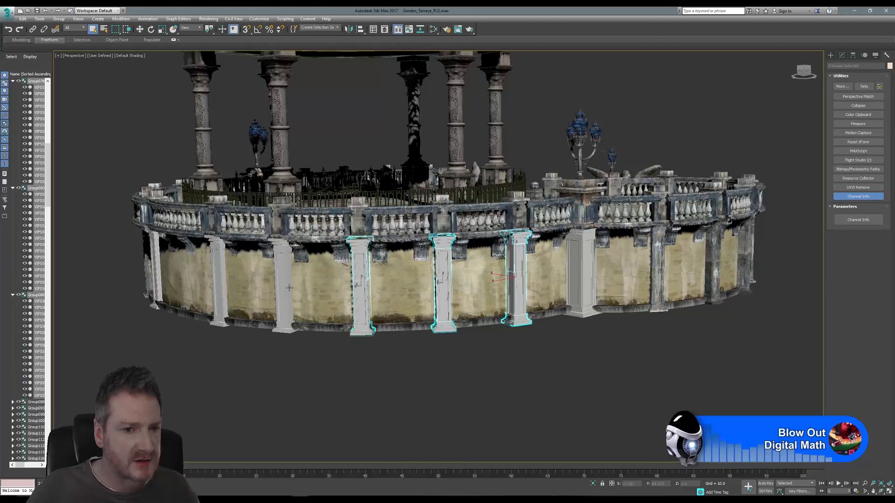
pyautogui.keyDown('ctrl'); pyautogui.click(285, 280); pyautogui.keyUp('ctrl')
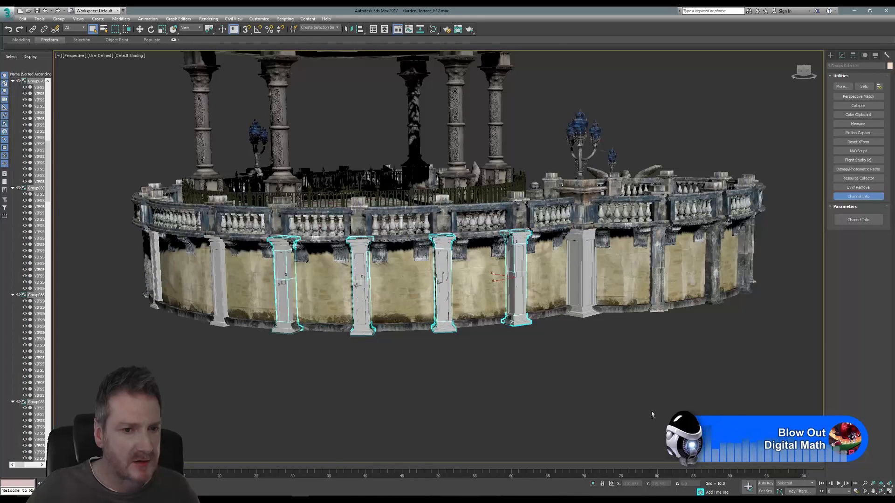
# - Examine the terrace from all sides to compare the selected untextured columns with the textured ones on the opposite wall
pyautogui.click(879, 490)
pyautogui.moveTo(432, 298); pyautogui.dragTo(546, 299)
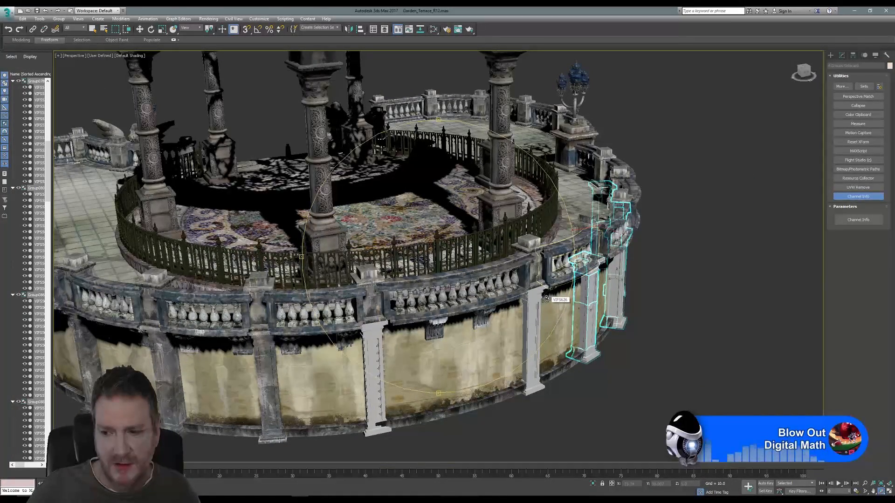
pyautogui.moveTo(455, 270); pyautogui.dragTo(275, 245)
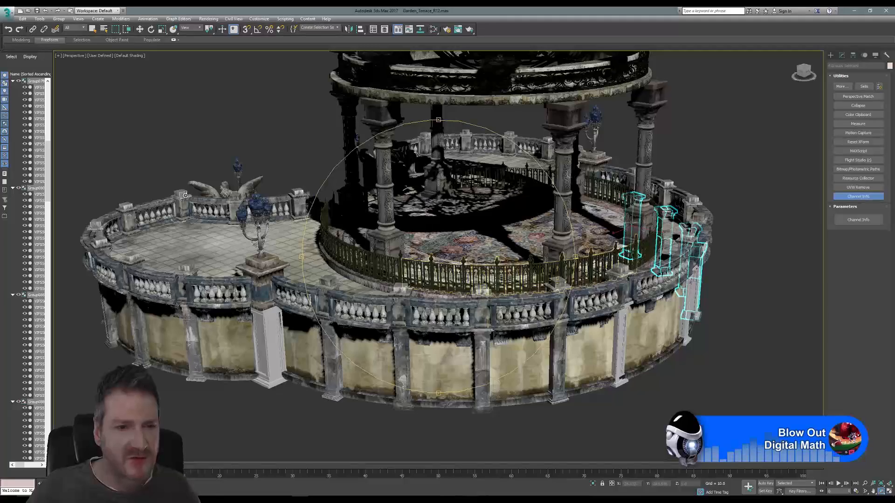
pyautogui.moveTo(418, 241); pyautogui.dragTo(247, 347)
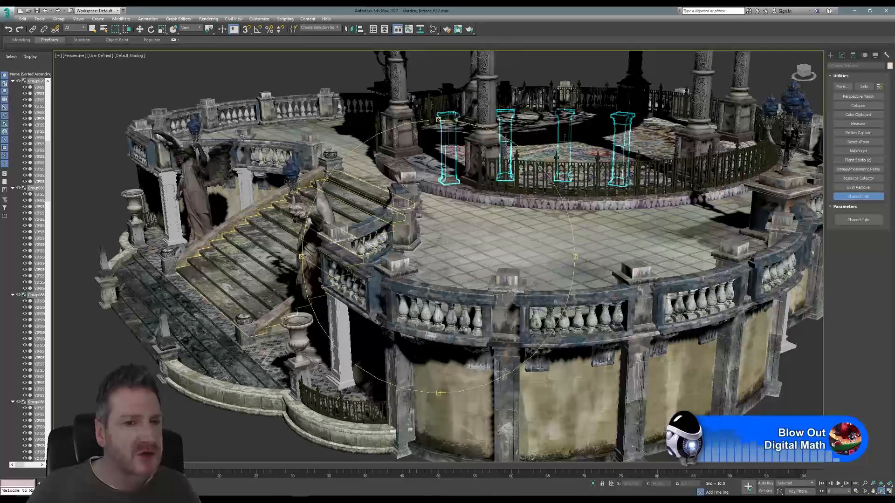
pyautogui.moveTo(426, 244); pyautogui.dragTo(426, 285)
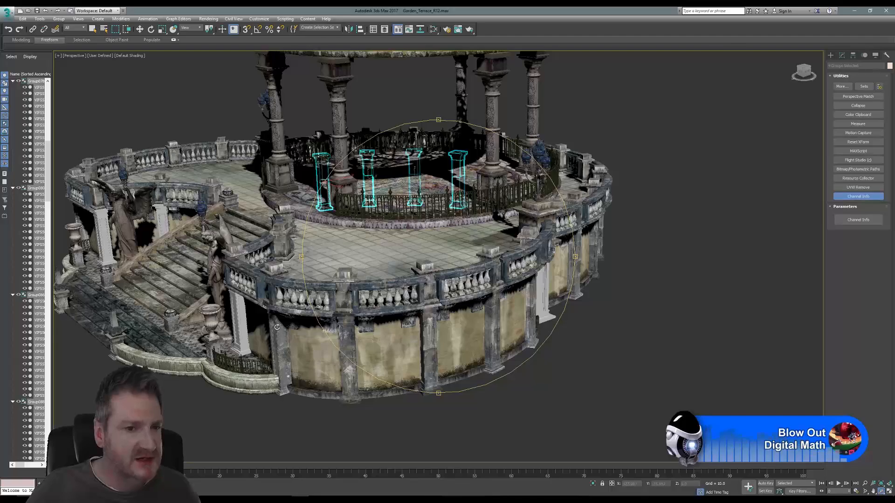
pyautogui.moveTo(425, 241); pyautogui.dragTo(439, 246, button='middle')
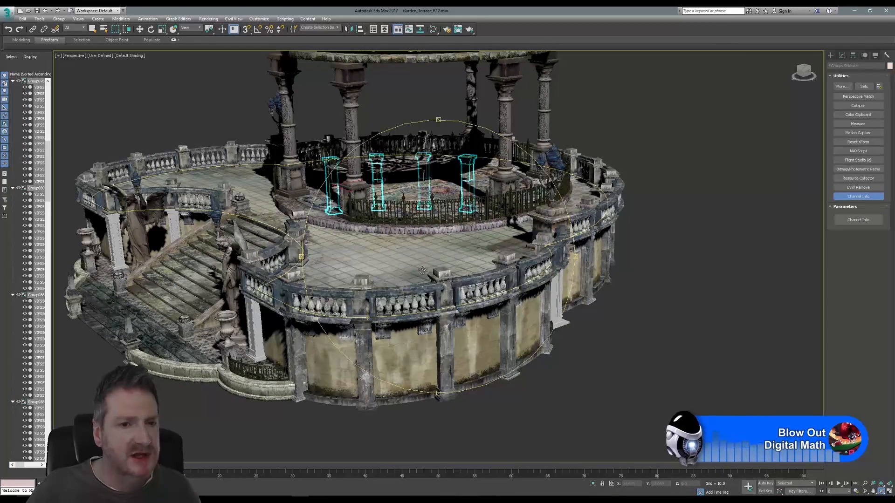
pyautogui.scroll(-2, 422, 271)
pyautogui.moveTo(420, 264); pyautogui.dragTo(437, 298, button='middle')
pyautogui.moveTo(418, 298); pyautogui.dragTo(430, 289)
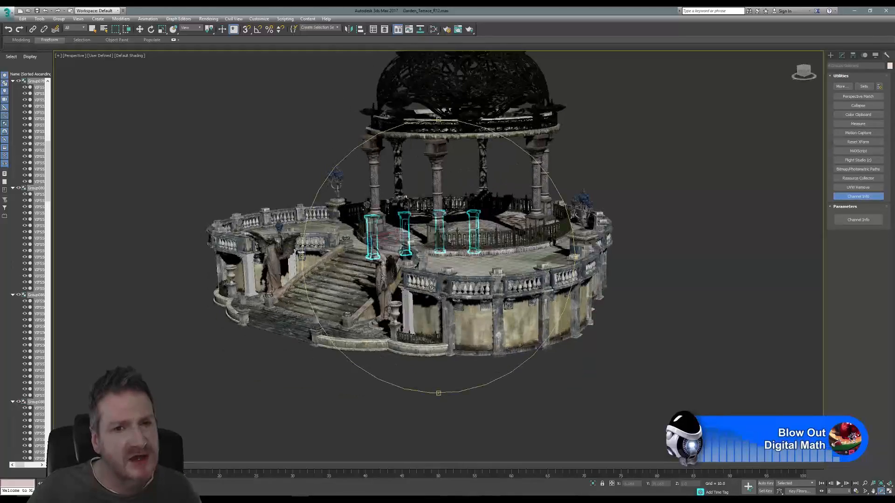
pyautogui.moveTo(441, 271); pyautogui.dragTo(419, 293, button='middle')
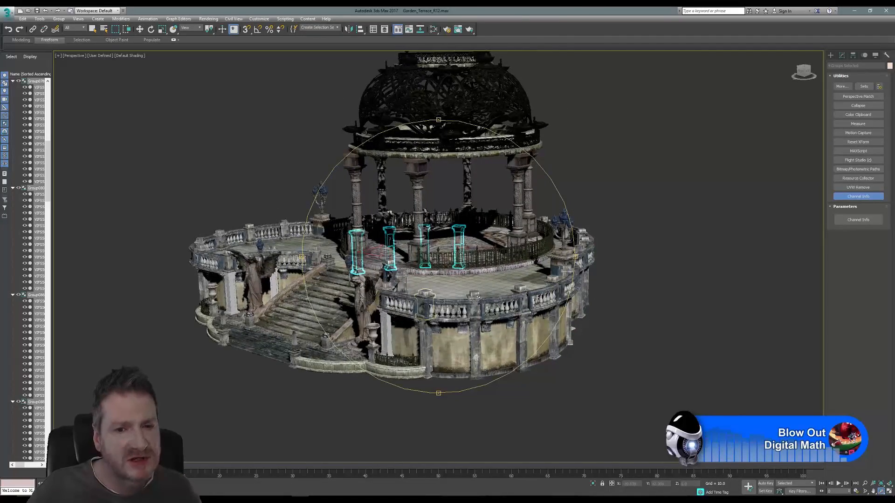
pyautogui.scroll(2, 419, 295)
pyautogui.moveTo(419, 295)
pyautogui.mouseDown()
pyautogui.moveTo(438, 276)
pyautogui.moveTo(483, 274)
pyautogui.moveTo(408, 291)
pyautogui.mouseUp()
pyautogui.scroll(2, 384, 295)
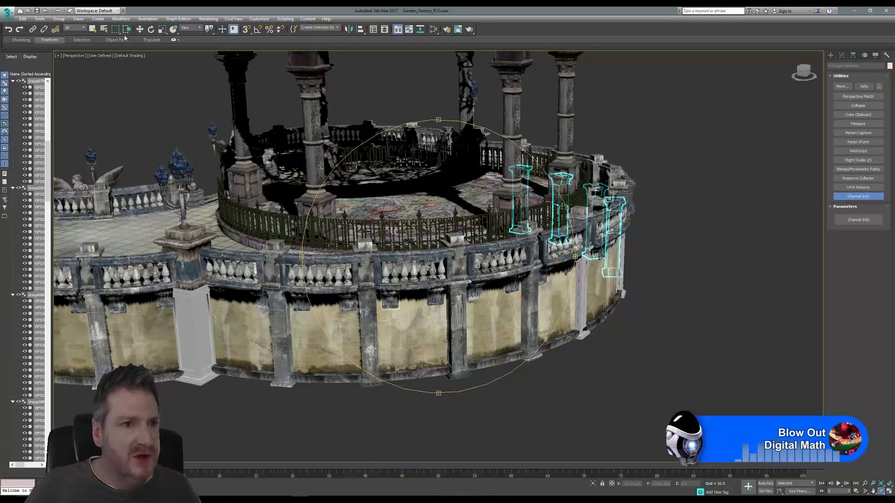
# - Add the four matching textured columns to the selection and isolate all eight columns from the rest of the scene
pyautogui.click(94, 30)
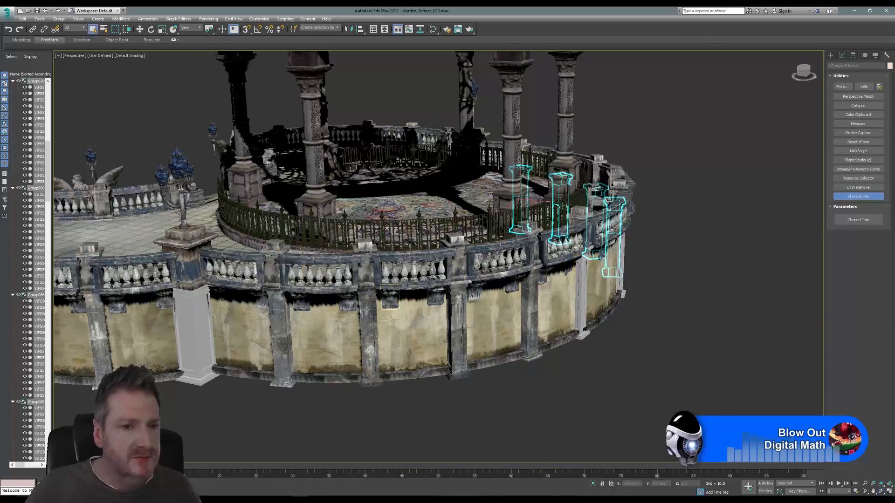
pyautogui.keyDown('ctrl'); pyautogui.click(277, 326); pyautogui.keyUp('ctrl')
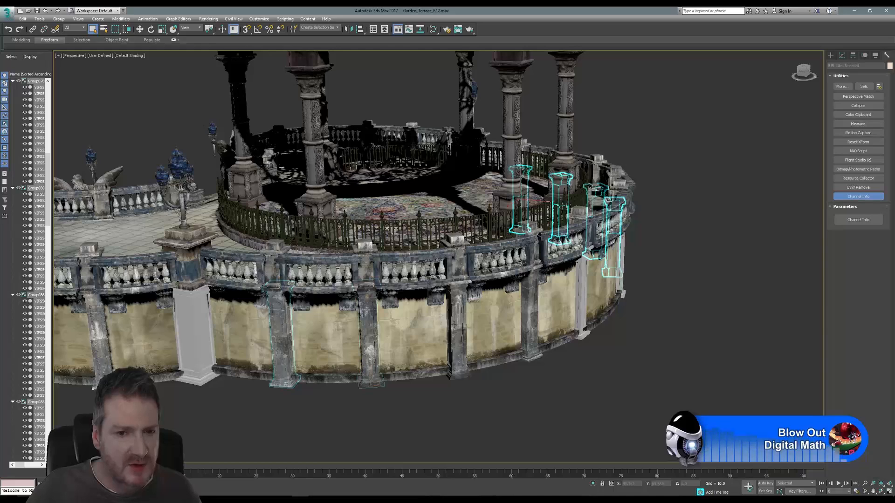
pyautogui.keyDown('ctrl'); pyautogui.click(457, 326); pyautogui.keyUp('ctrl')
pyautogui.keyDown('ctrl'); pyautogui.click(534, 314); pyautogui.keyUp('ctrl')
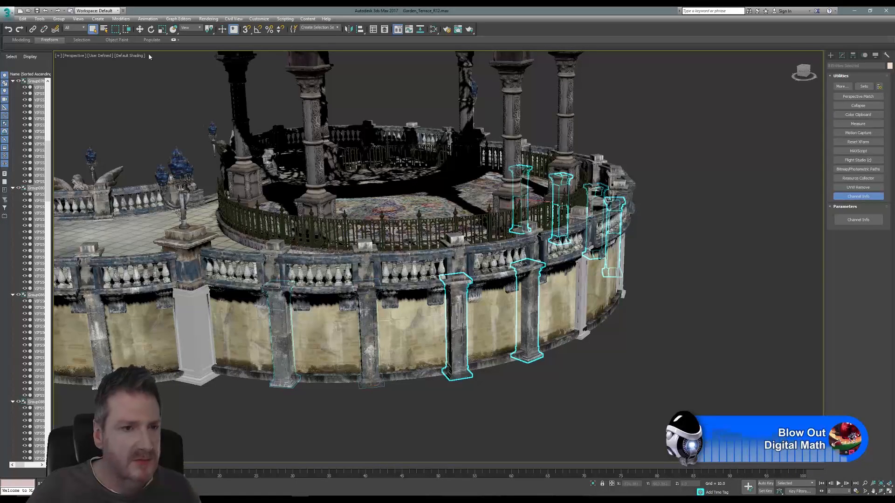
pyautogui.click(39, 19)
pyautogui.click(60, 85)
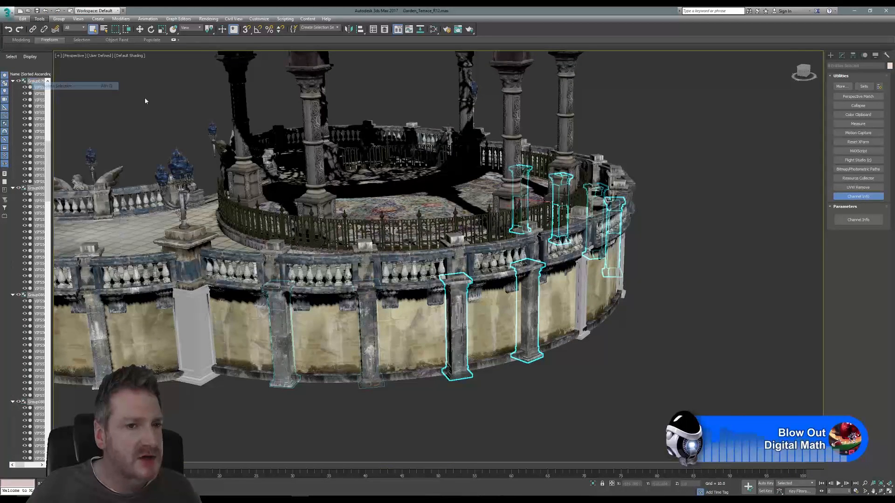
# - Show the isolated columns in a maximized Top view with both groups of four framed
pyautogui.click(889, 490)
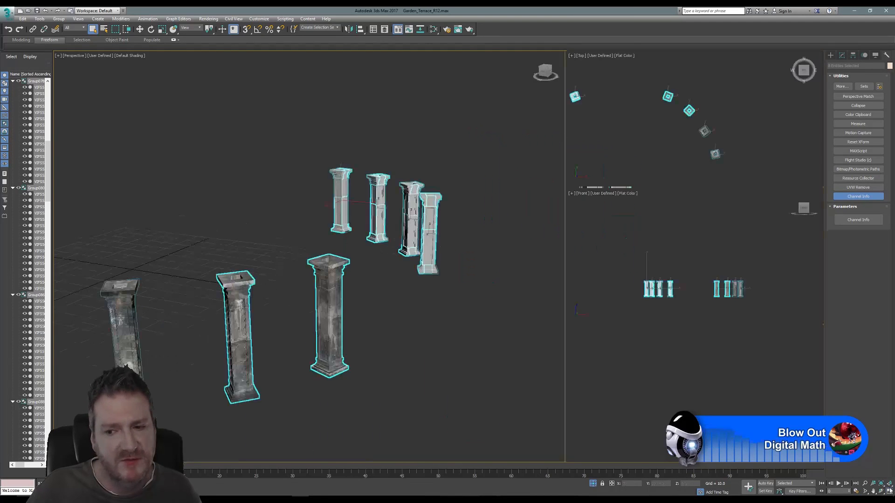
pyautogui.rightClick(653, 160)
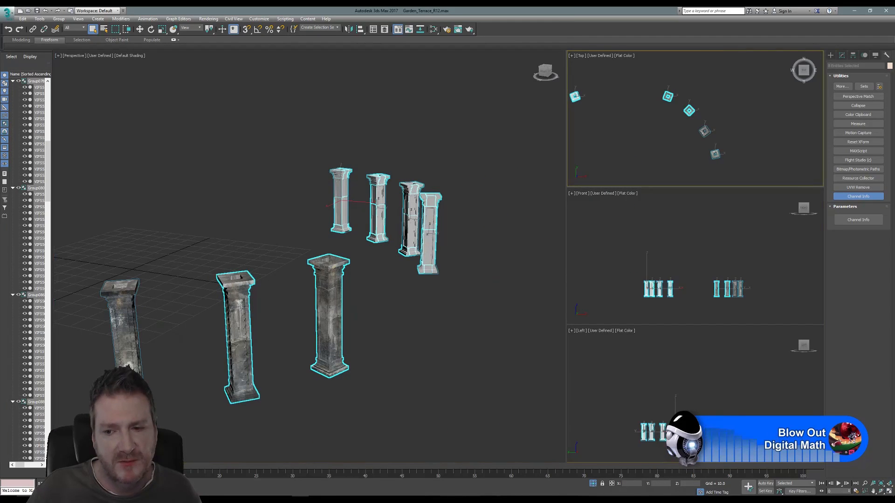
pyautogui.click(889, 491)
pyautogui.moveTo(322, 250); pyautogui.dragTo(505, 214, button='middle')
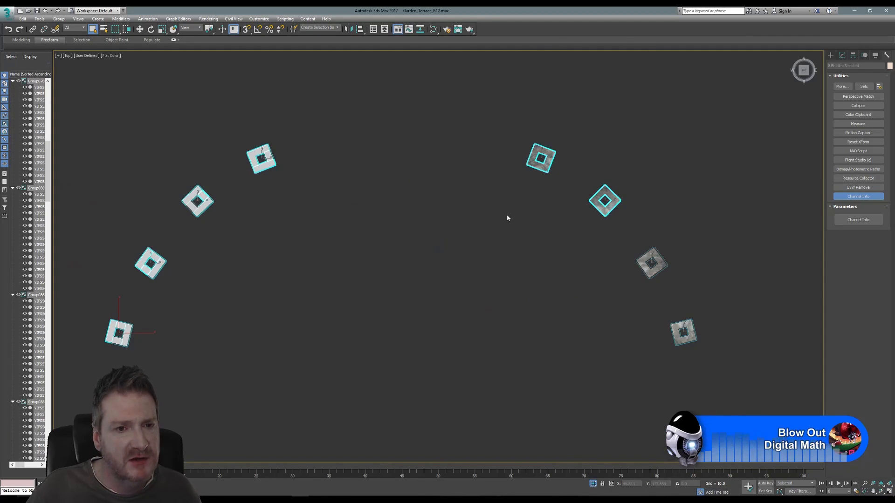
pyautogui.scroll(-2, 507, 214)
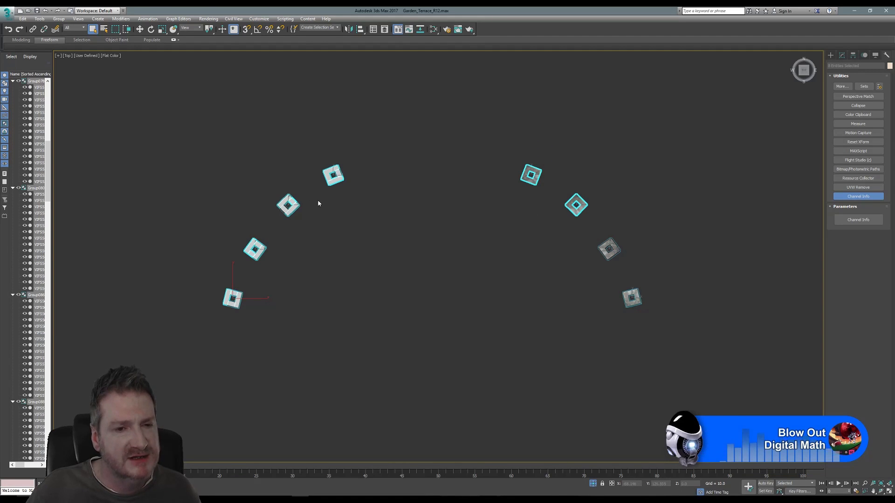